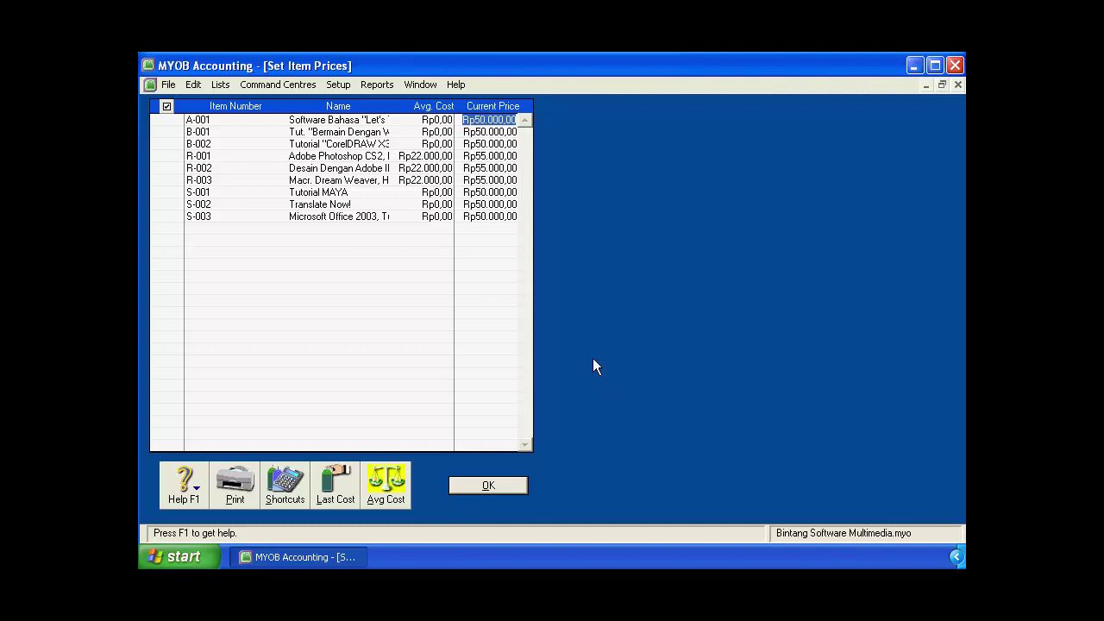
Close the item price settings and browse to the folder C:\Latihan\MYOB in My Computer.
{"action": "left_click", "coordinate": [488, 485]}
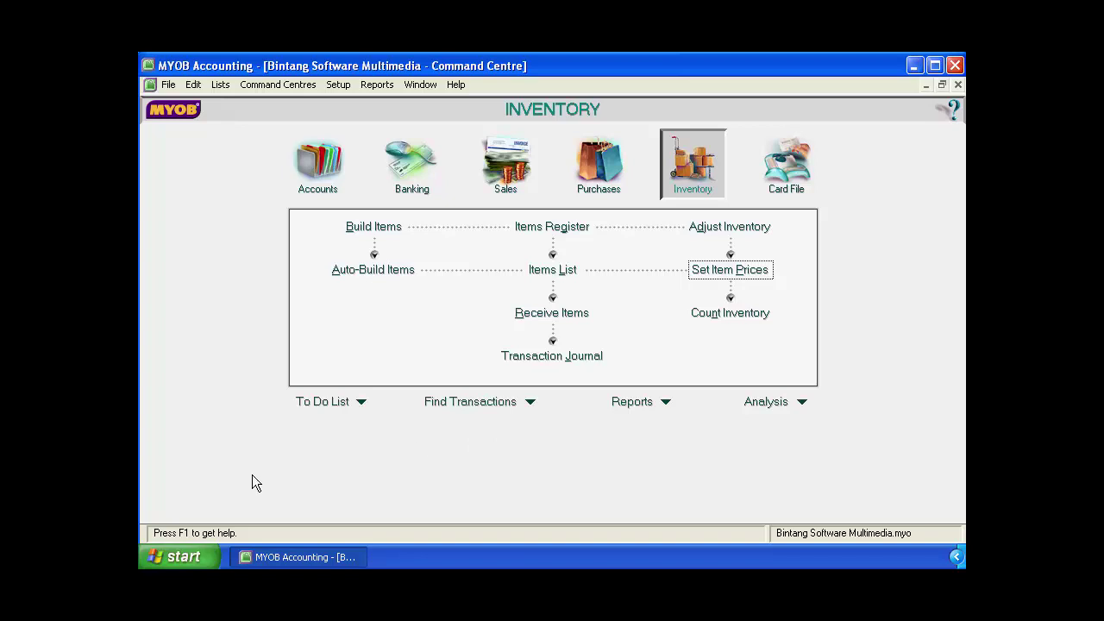
{"action": "left_click", "coordinate": [183, 556]}
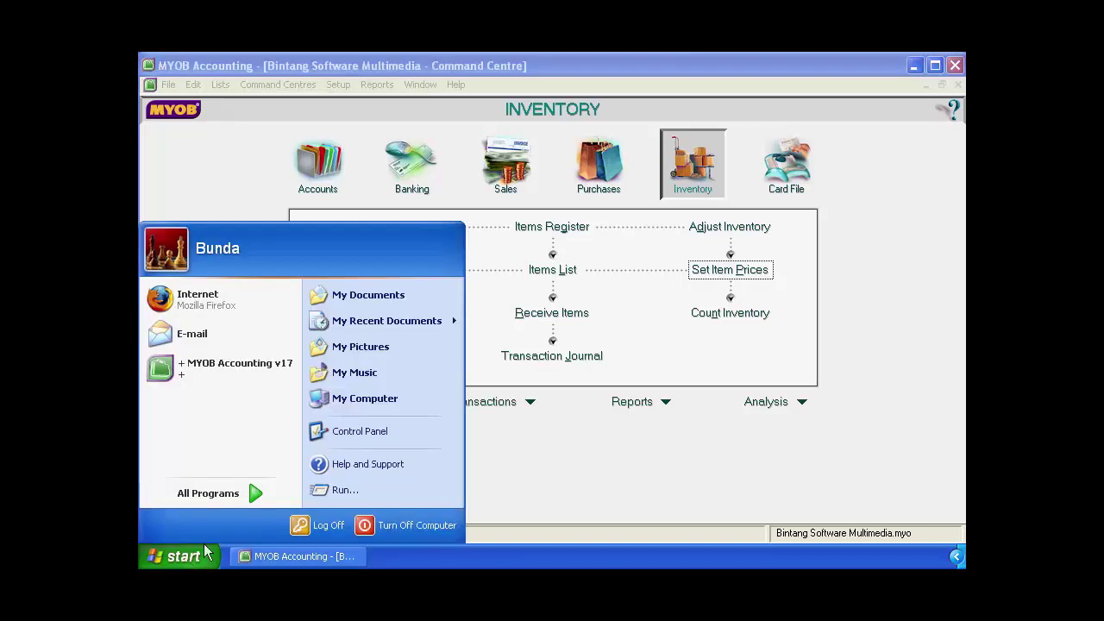
{"action": "left_click", "coordinate": [364, 398]}
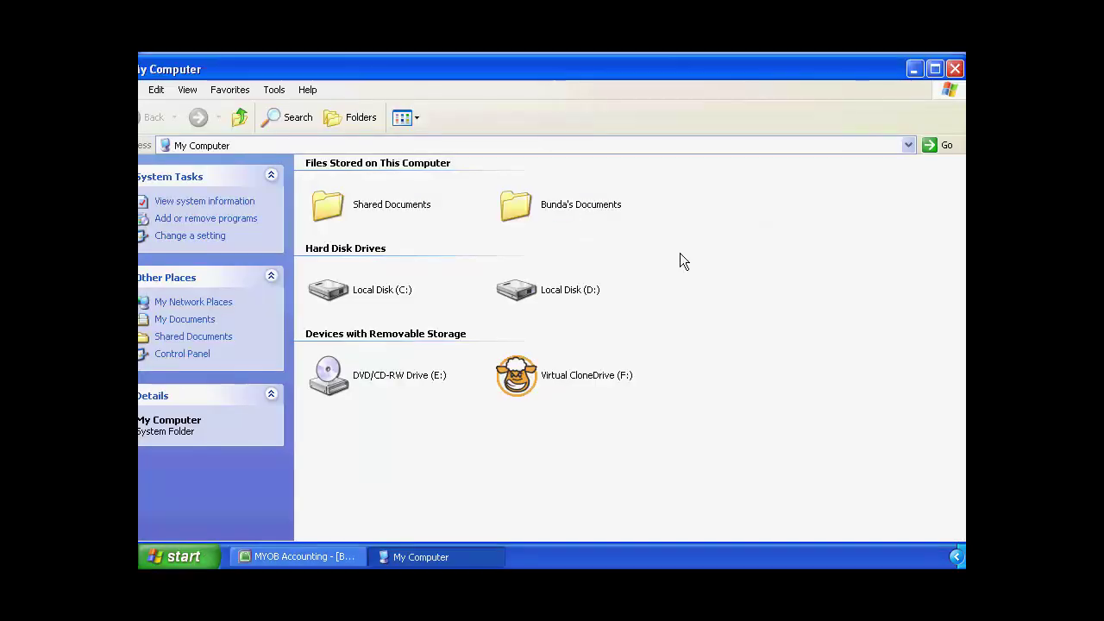
{"action": "double_click", "coordinate": [379, 287]}
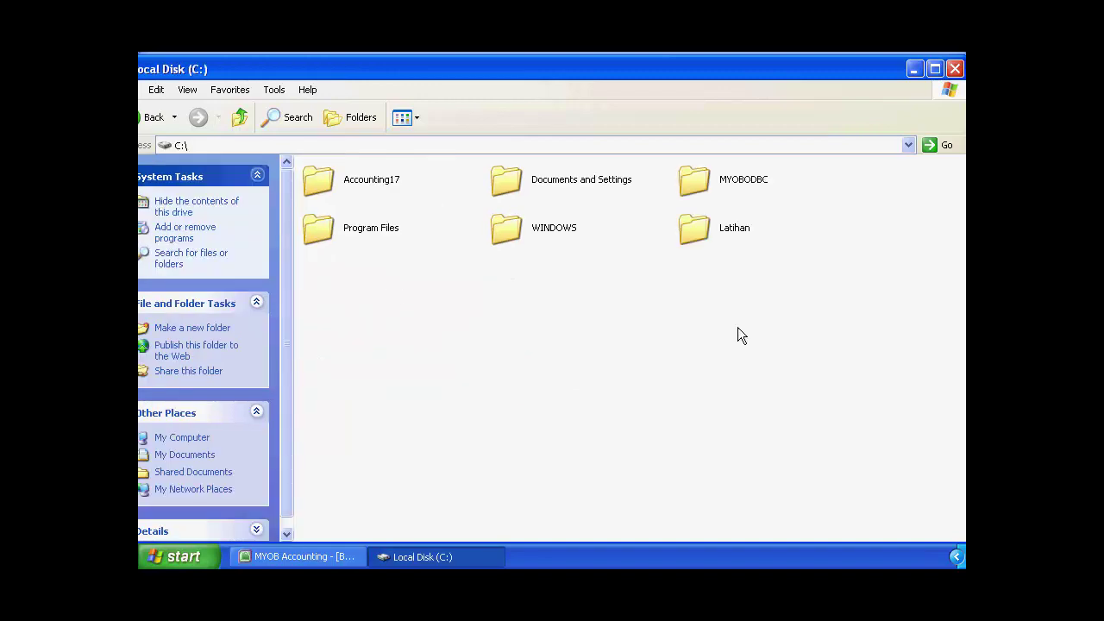
{"action": "double_click", "coordinate": [696, 231]}
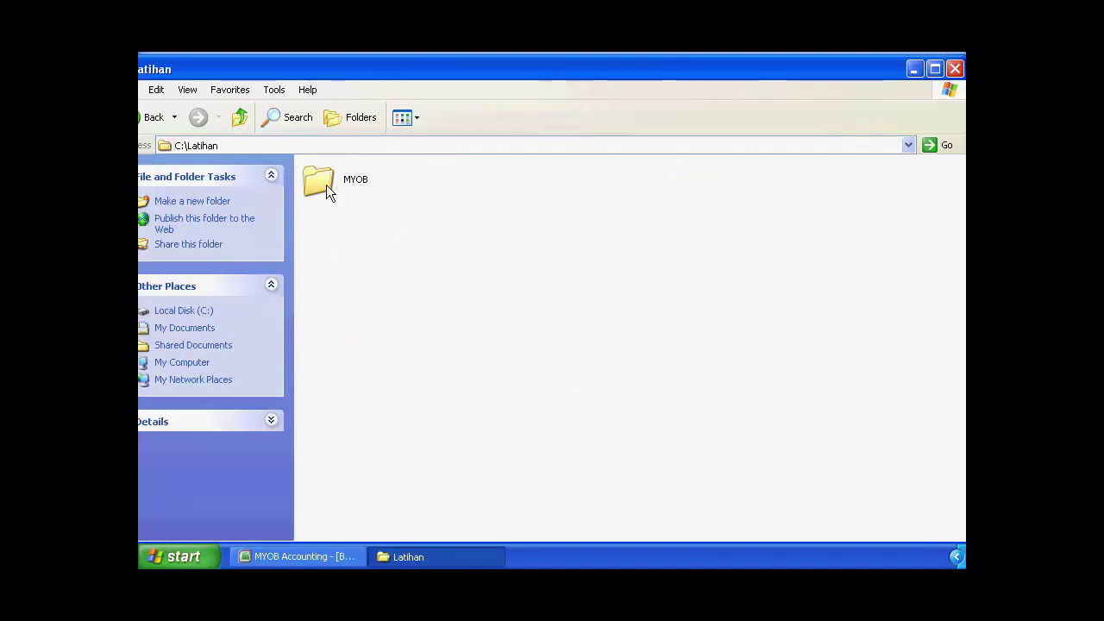
{"action": "double_click", "coordinate": [324, 180]}
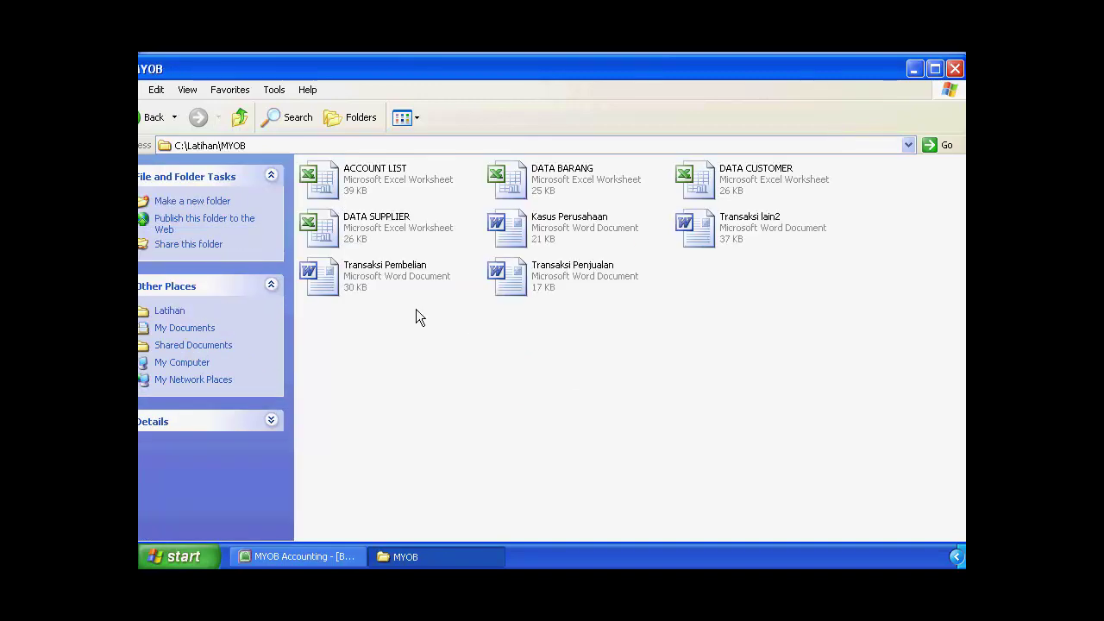
Open the Transaksi Pembelian Word document and review its September 2007 purchase transactions.
{"action": "left_click", "coordinate": [391, 272]}
{"action": "double_click", "coordinate": [423, 273]}
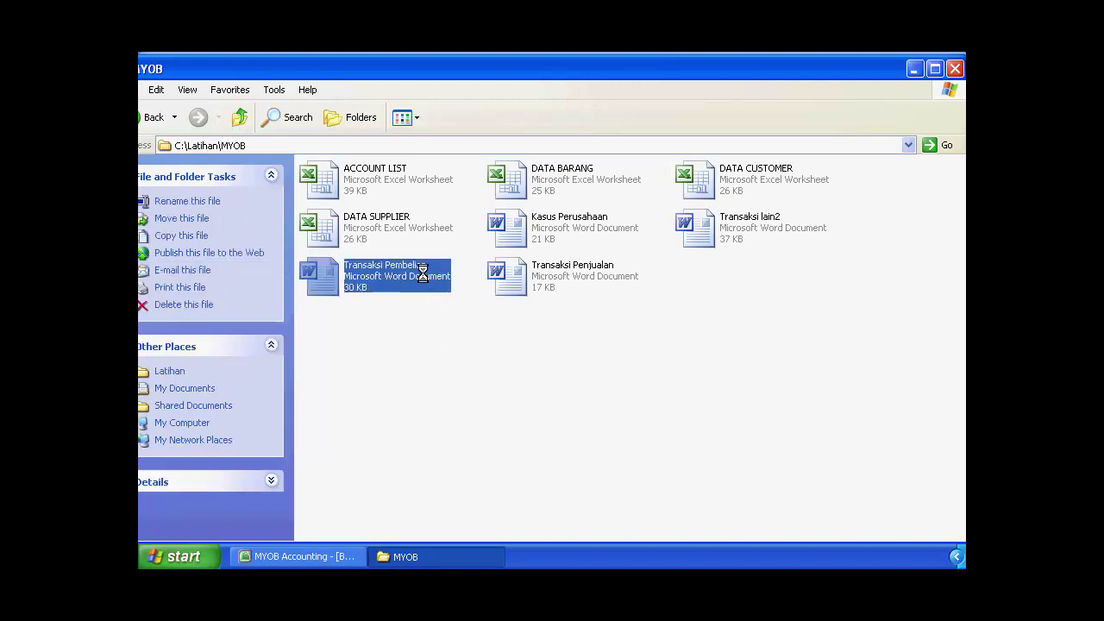
{"action": "right_click", "coordinate": [423, 273]}
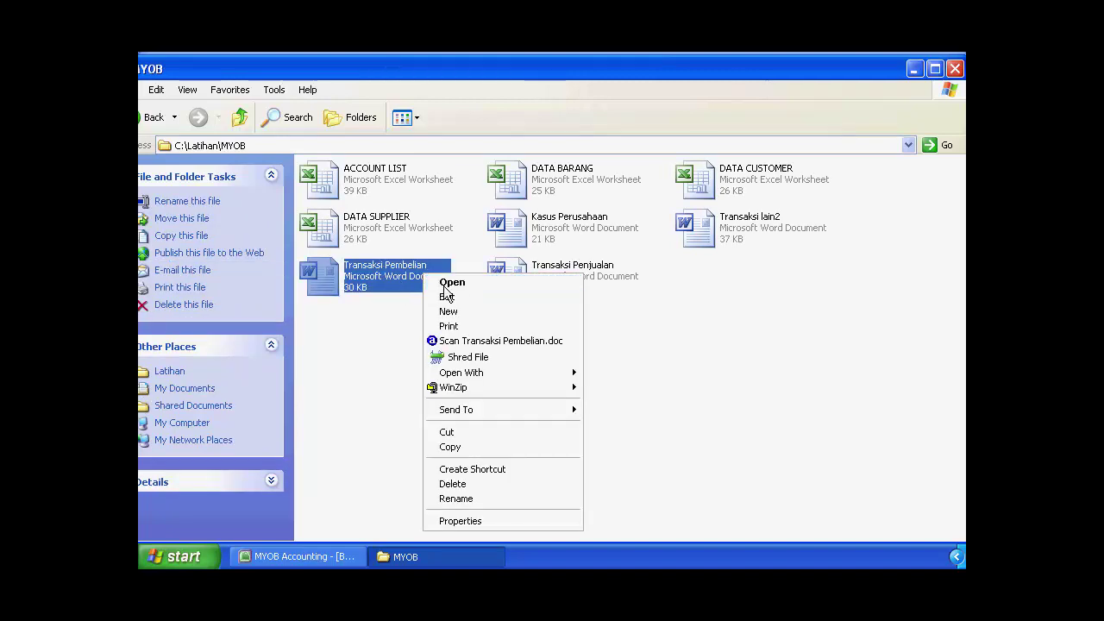
{"action": "left_click", "coordinate": [445, 292]}
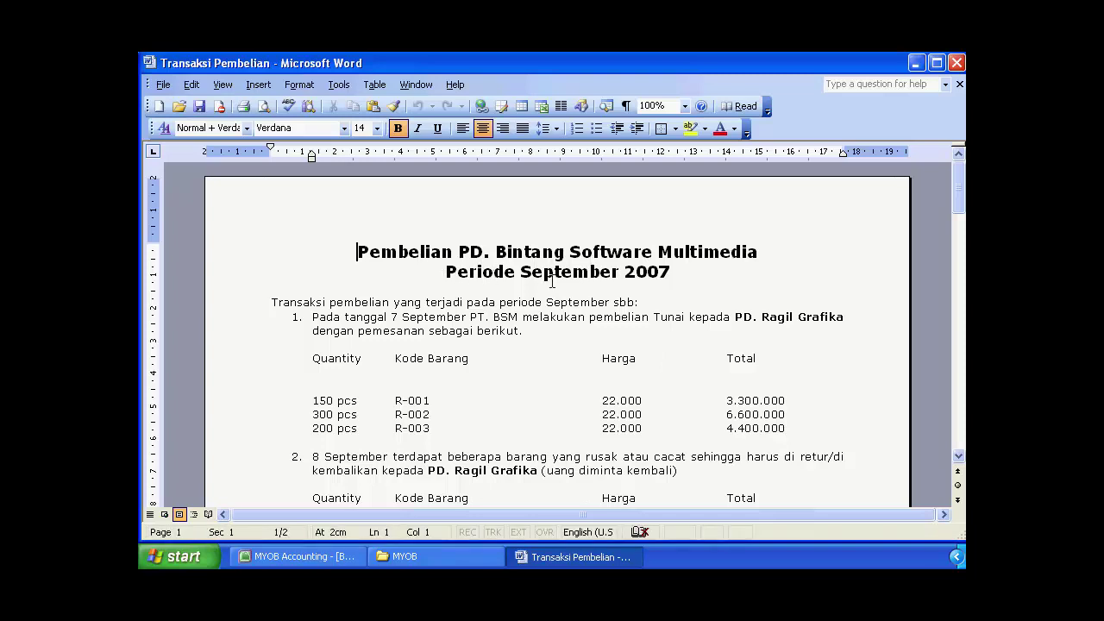
{"action": "left_click", "coordinate": [958, 456]}
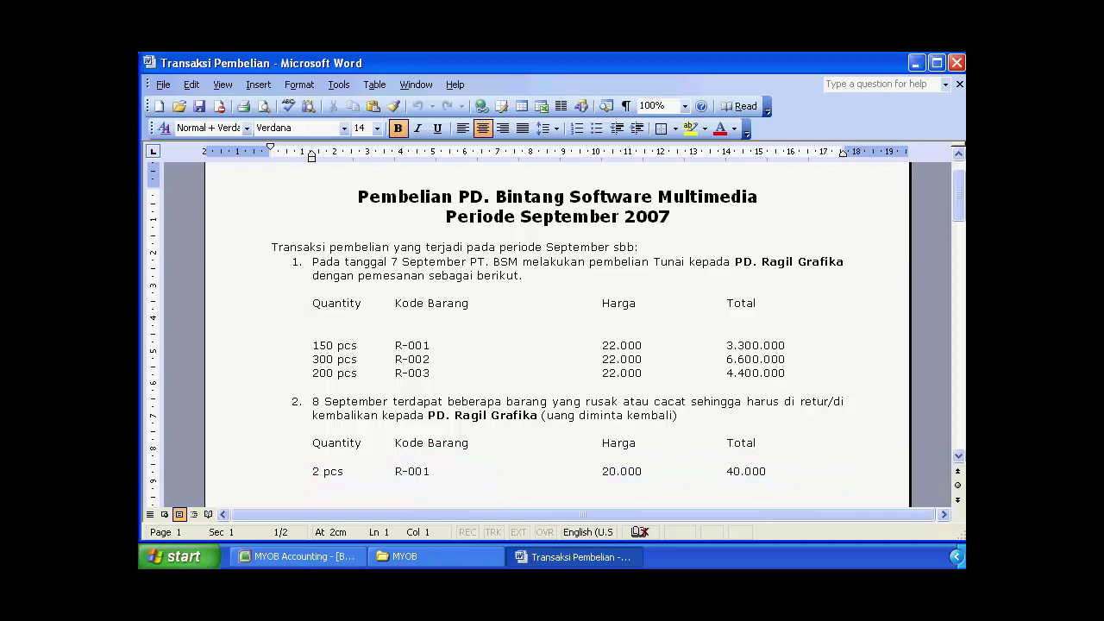
{"action": "left_click_drag", "start_coordinate": [962, 213], "coordinate": [948, 188]}
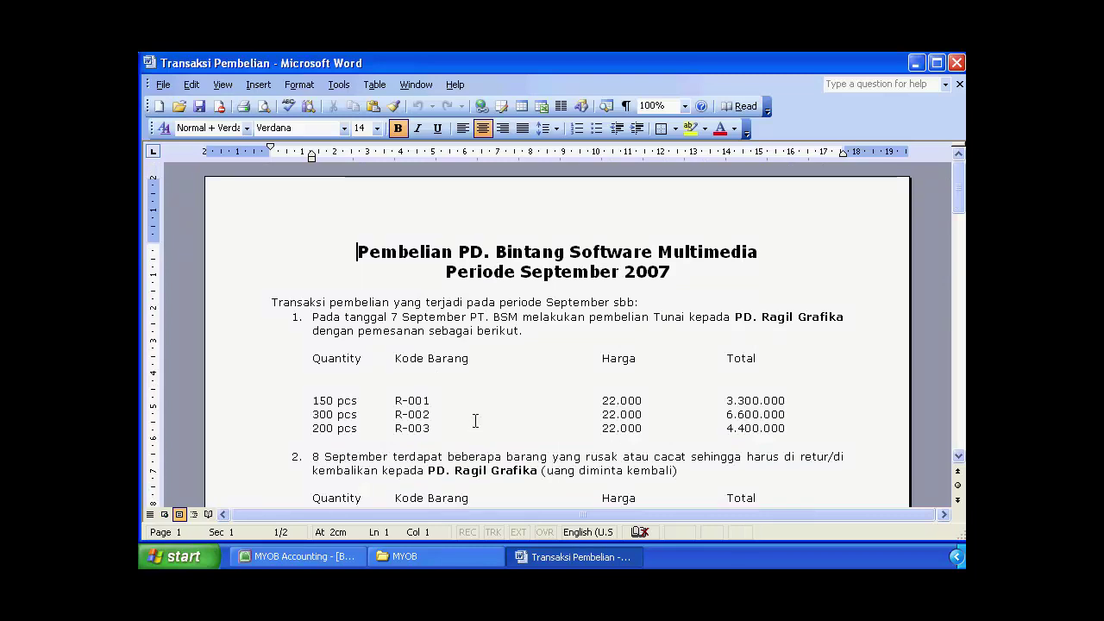
{"action": "left_click_drag", "start_coordinate": [477, 428], "coordinate": [472, 412]}
{"action": "left_click", "coordinate": [441, 402]}
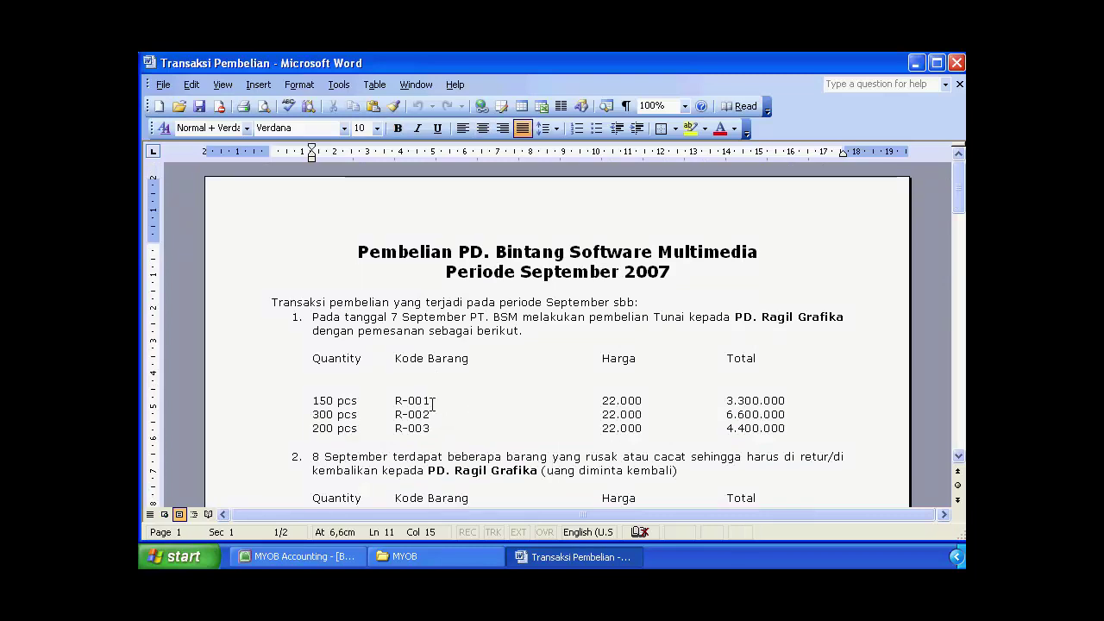
{"action": "left_click", "coordinate": [432, 402]}
Switch back to MYOB Accounting and open a new purchase entry from the Purchases command centre.
{"action": "left_click", "coordinate": [291, 560]}
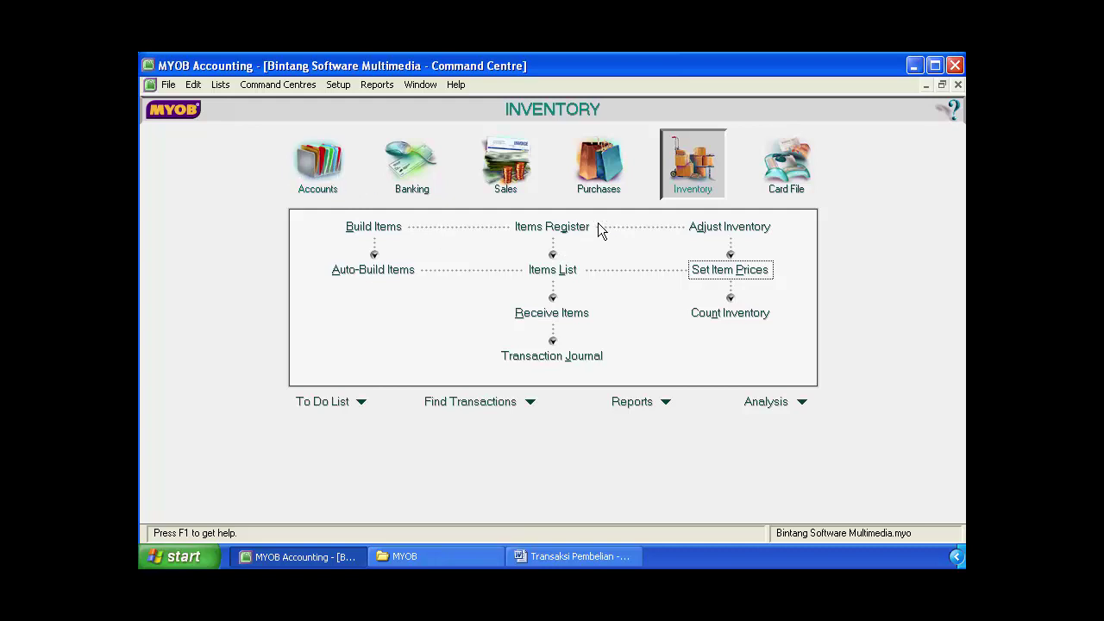
{"action": "left_click", "coordinate": [614, 173]}
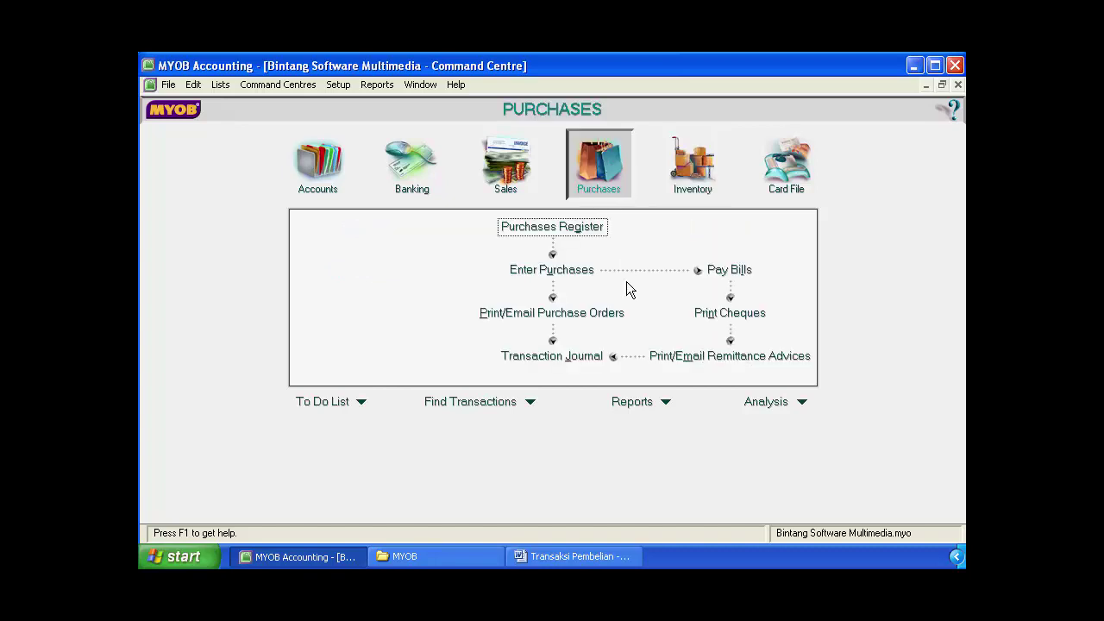
{"action": "left_click", "coordinate": [558, 272]}
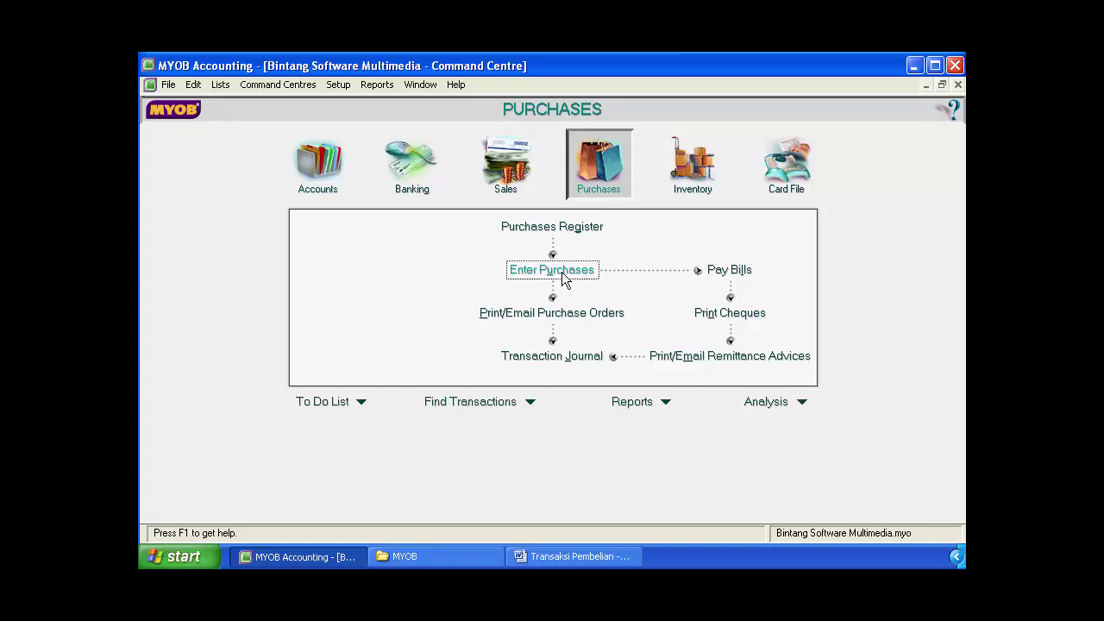
Switch to the Transaksi Pembelian document and check the payment type of the 7 September purchase.
{"action": "left_click", "coordinate": [540, 556]}
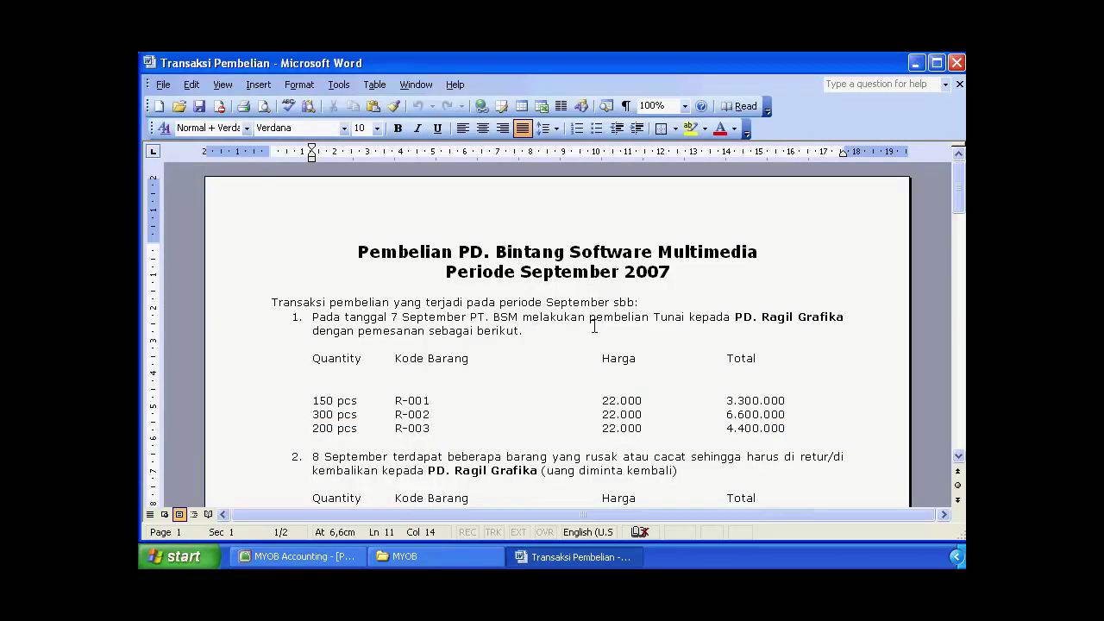
{"action": "left_click_drag", "start_coordinate": [656, 316], "coordinate": [686, 318]}
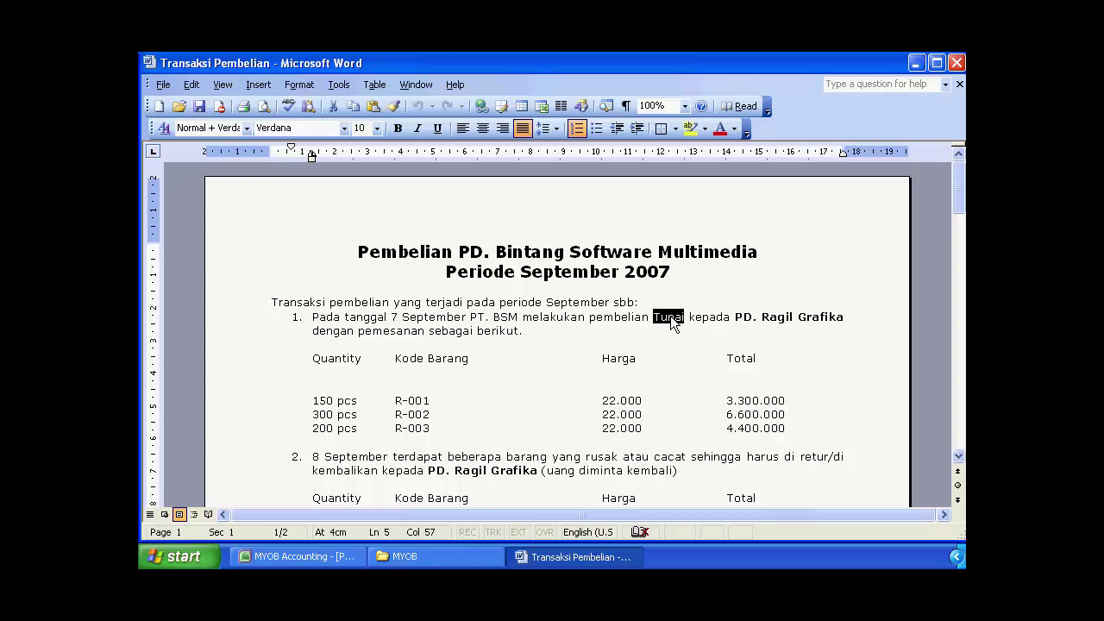
{"action": "left_click", "coordinate": [649, 317]}
{"action": "left_click", "coordinate": [654, 318]}
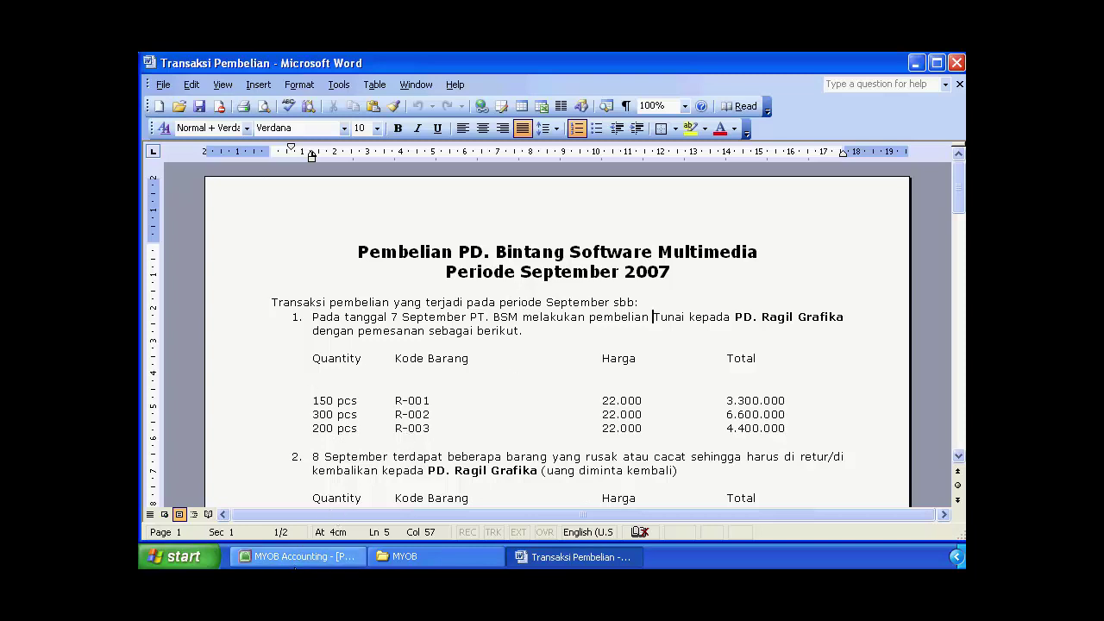
Return to MYOB Accounting, keep the purchase type as BILL and choose PD. RAGIL GRAFIKA as the supplier.
{"action": "left_click", "coordinate": [298, 556]}
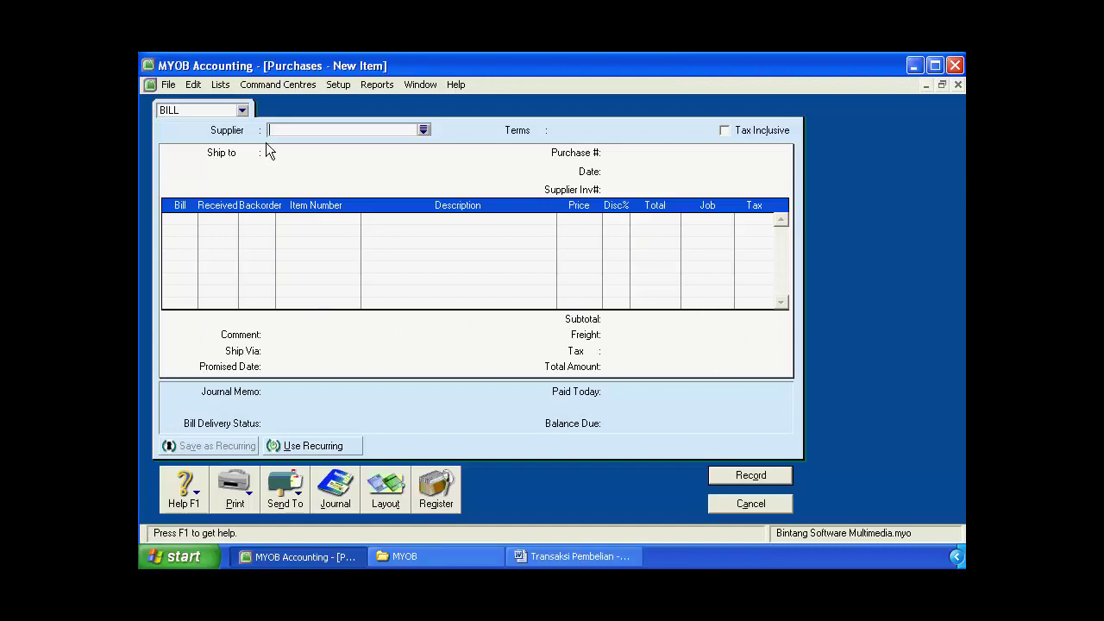
{"action": "left_click", "coordinate": [243, 110]}
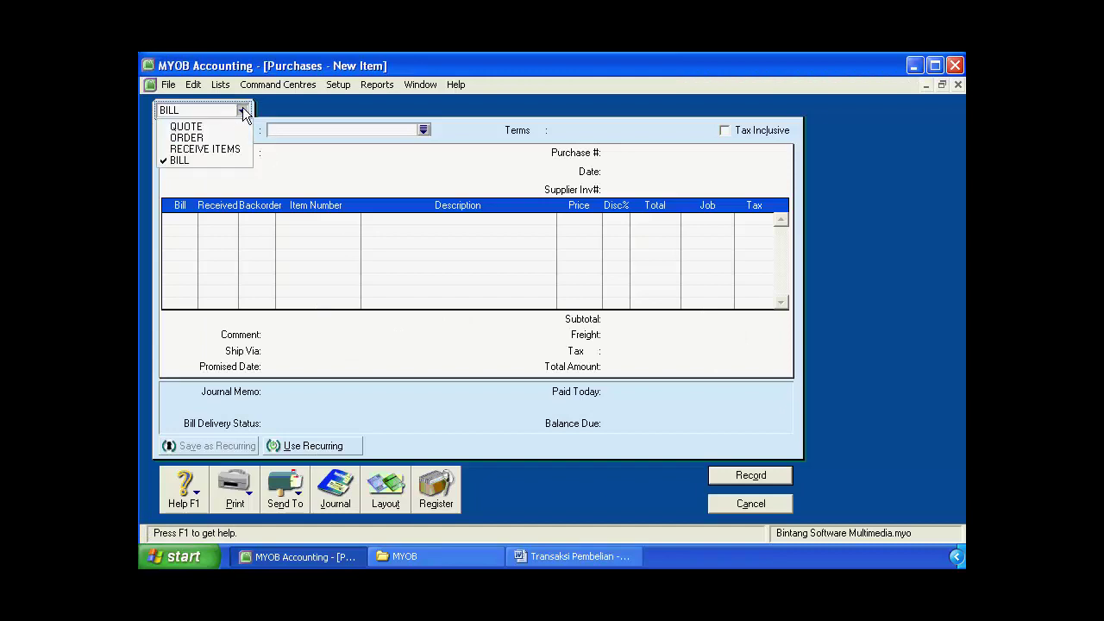
{"action": "left_click", "coordinate": [223, 160]}
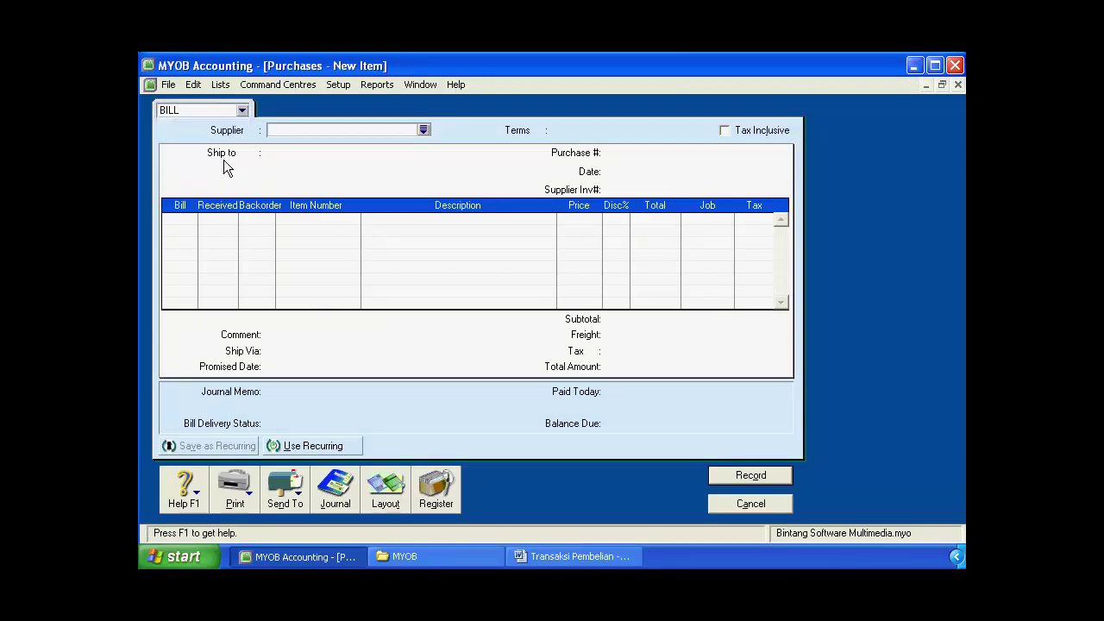
{"action": "left_click", "coordinate": [725, 132]}
{"action": "left_click", "coordinate": [424, 130]}
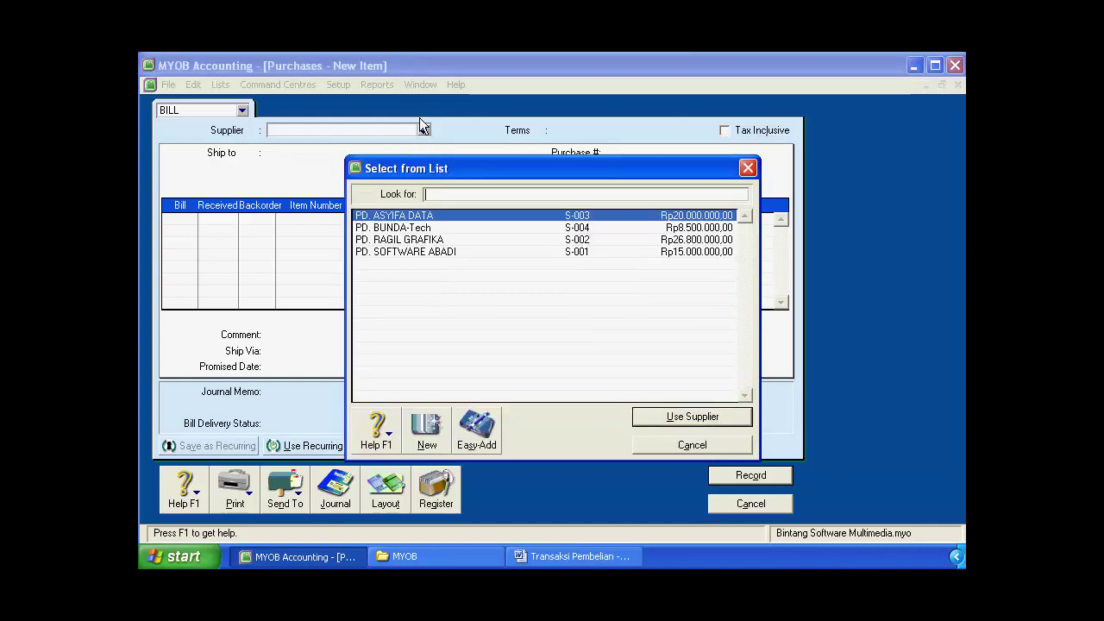
{"action": "left_click", "coordinate": [437, 241]}
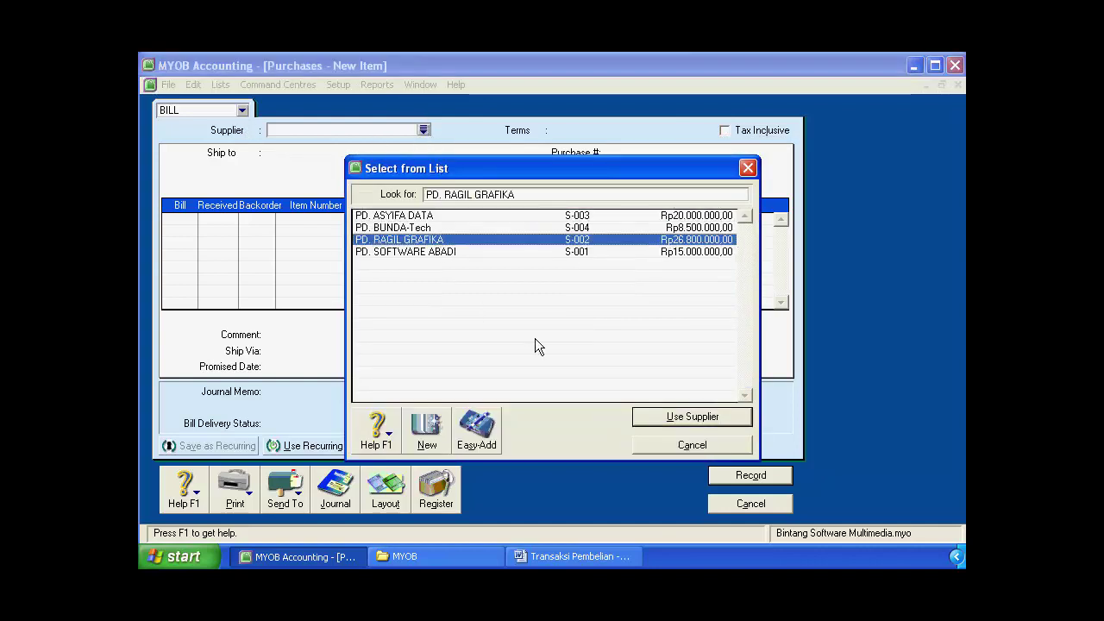
{"action": "left_click", "coordinate": [676, 420]}
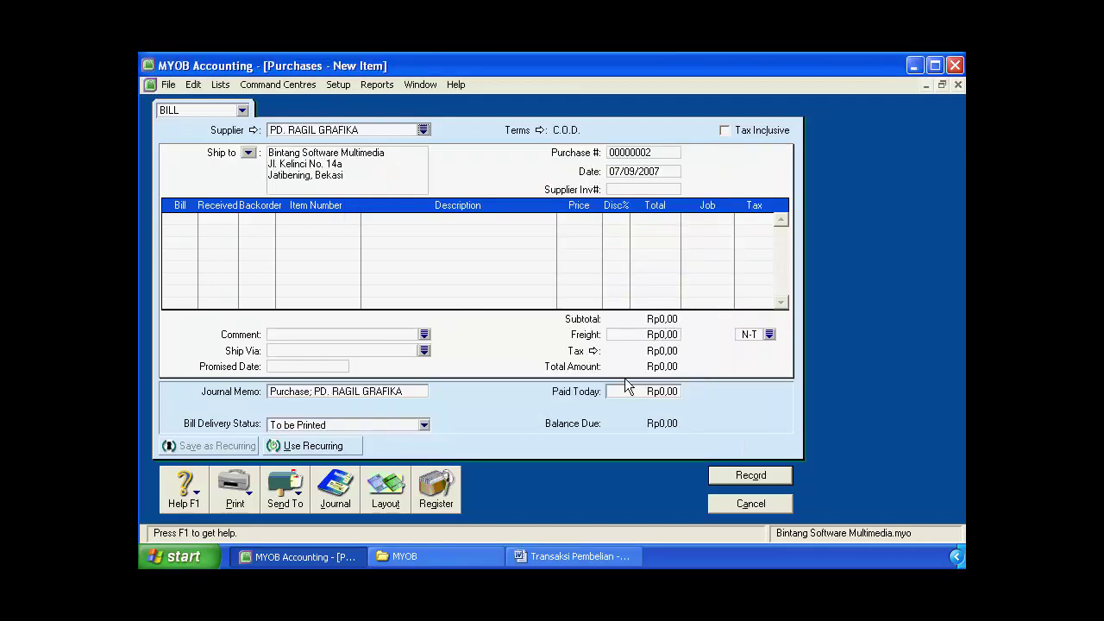
Set the purchase number of the bill to P-00001.
{"action": "left_click", "coordinate": [629, 155]}
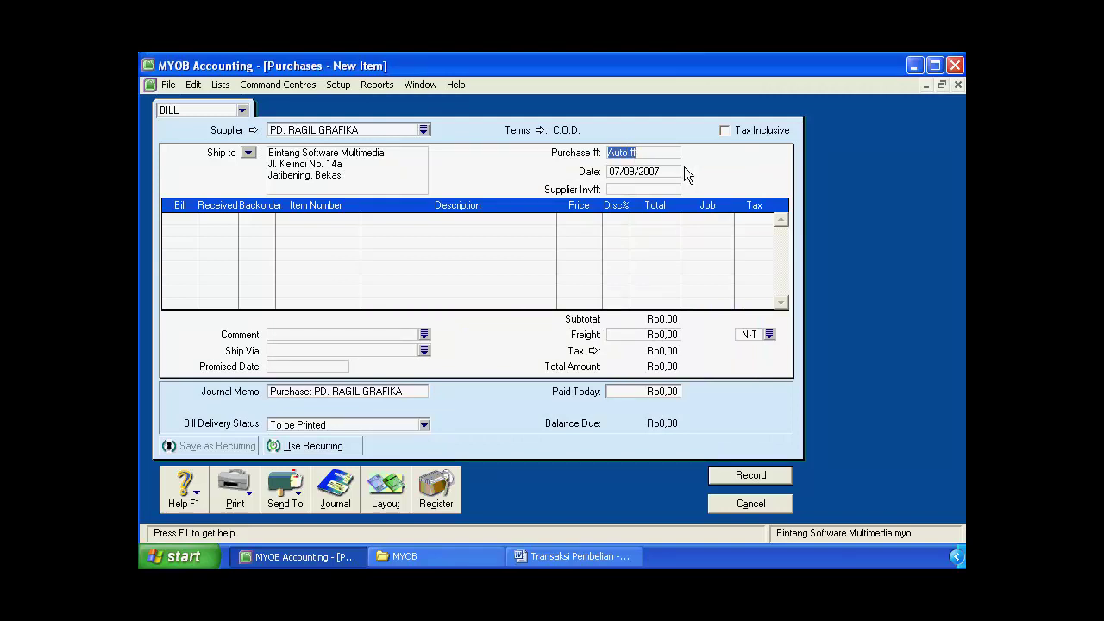
{"action": "type", "text": "P-00001"}
{"action": "left_click_drag", "start_coordinate": [607, 152], "coordinate": [614, 153]}
{"action": "left_click", "coordinate": [612, 152]}
Check the transaction date in the Word document and enter 07/09/2007 as the bill's date.
{"action": "double_click", "coordinate": [616, 171]}
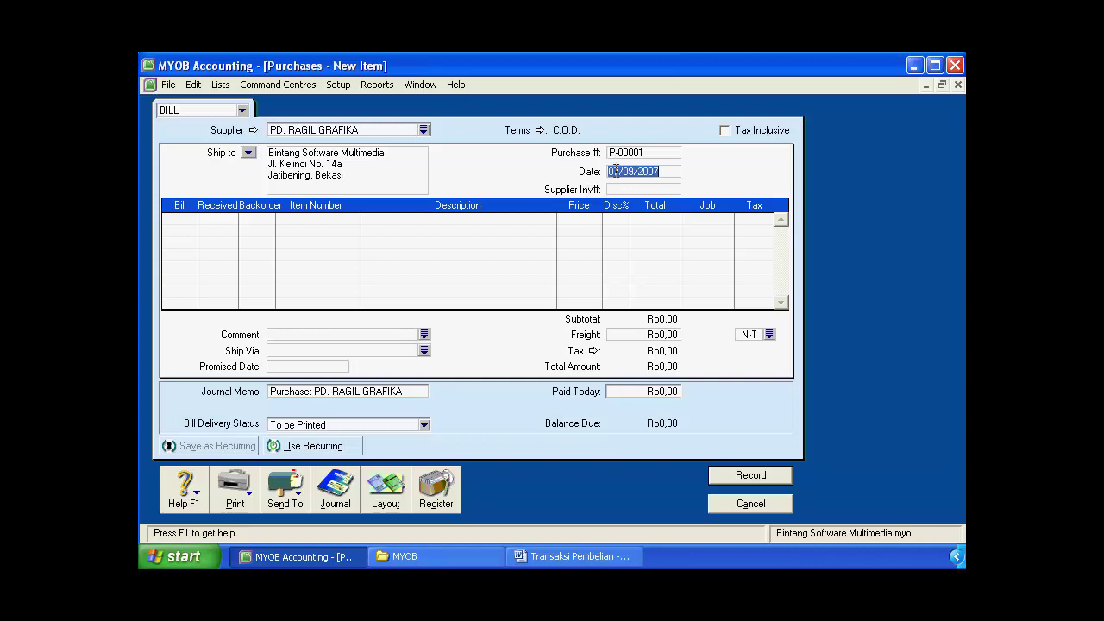
{"action": "left_click", "coordinate": [616, 170]}
{"action": "double_click", "coordinate": [668, 171]}
{"action": "left_click", "coordinate": [572, 557]}
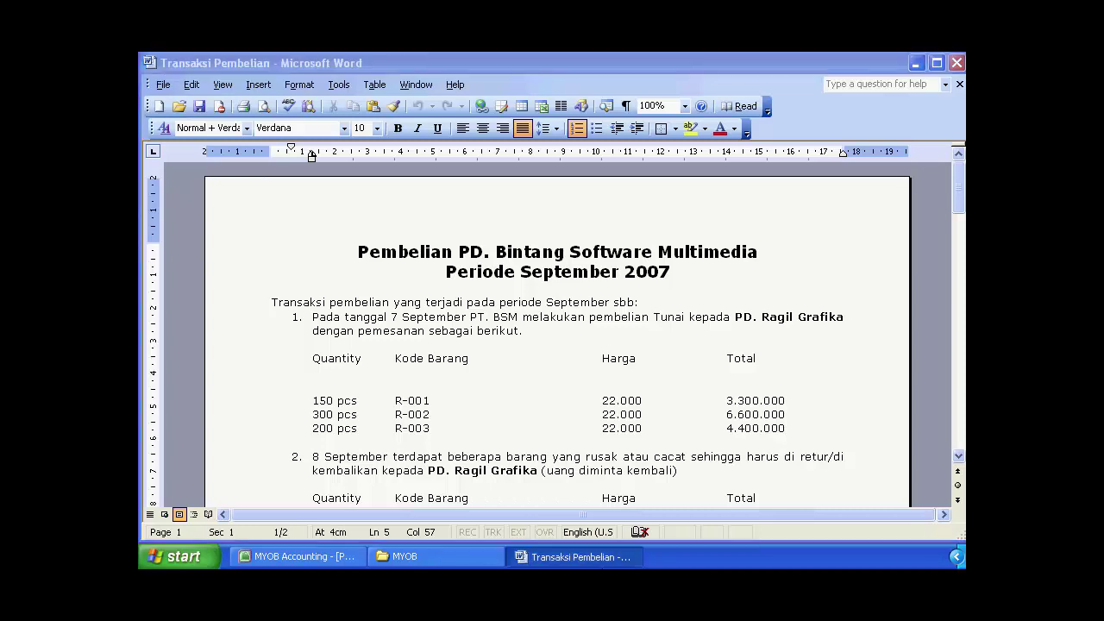
{"action": "key", "text": "alt+Tab"}
{"action": "key", "text": "BackSpace"}
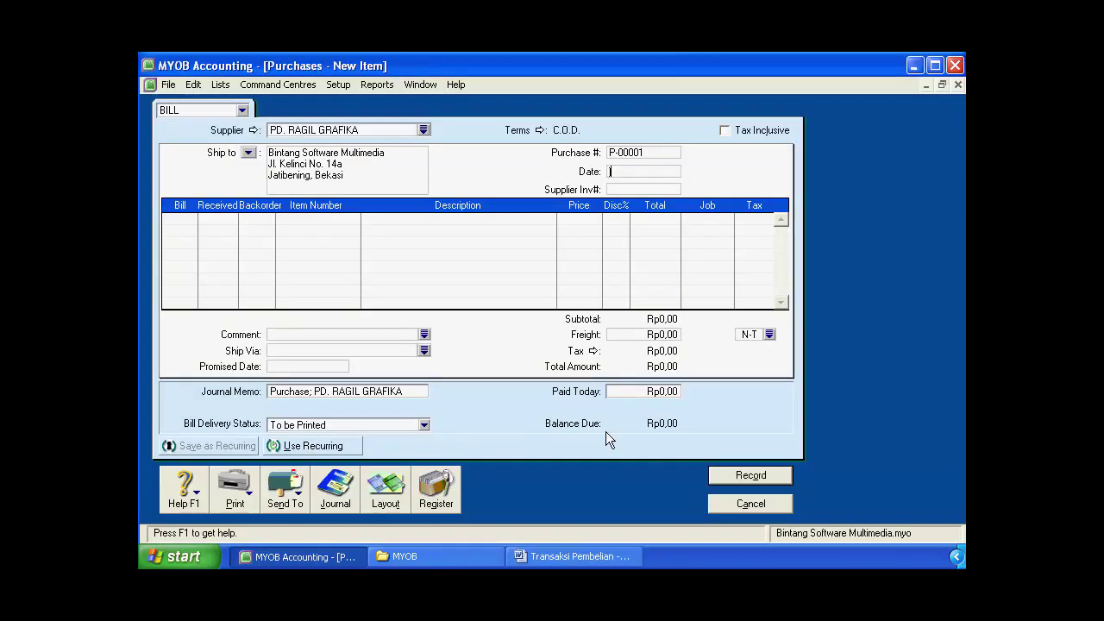
{"action": "type", "text": "07/09/2007"}
{"action": "key", "text": "Tab"}
{"action": "key", "text": "Tab"}
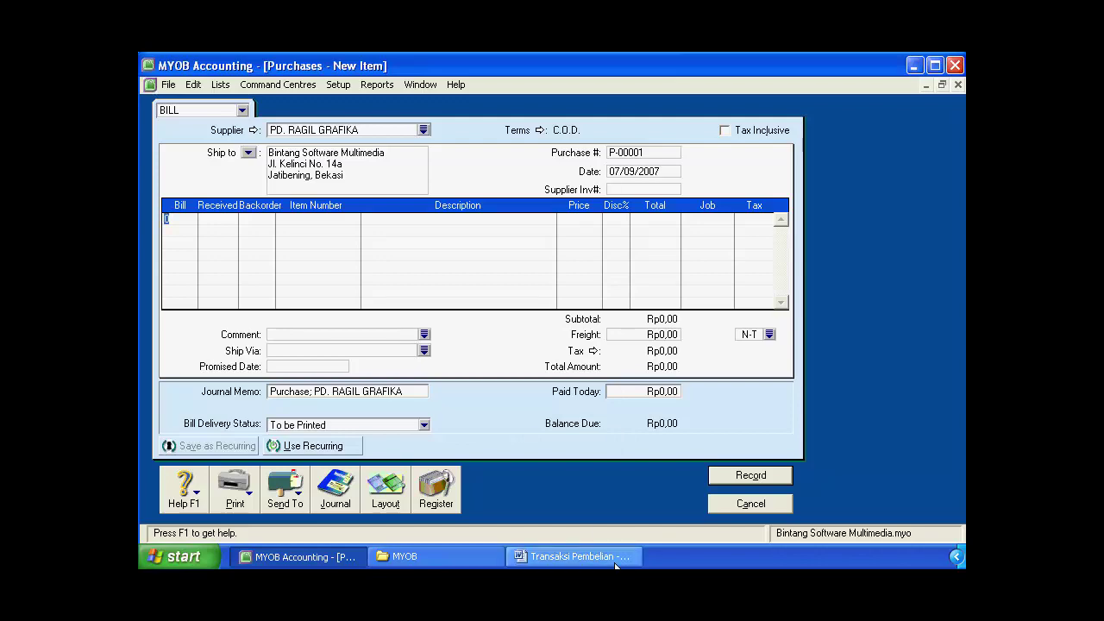
Look up the first item's quantity in the Word document and enter 150 as the billed quantity on the first line.
{"action": "left_click", "coordinate": [583, 557]}
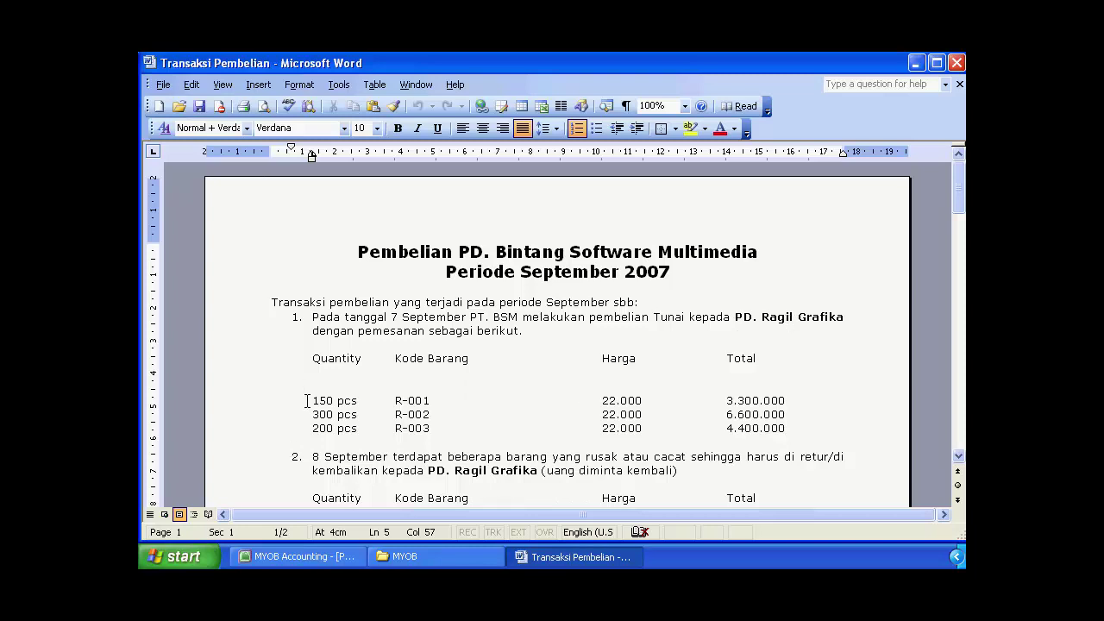
{"action": "left_click_drag", "start_coordinate": [313, 400], "coordinate": [333, 401]}
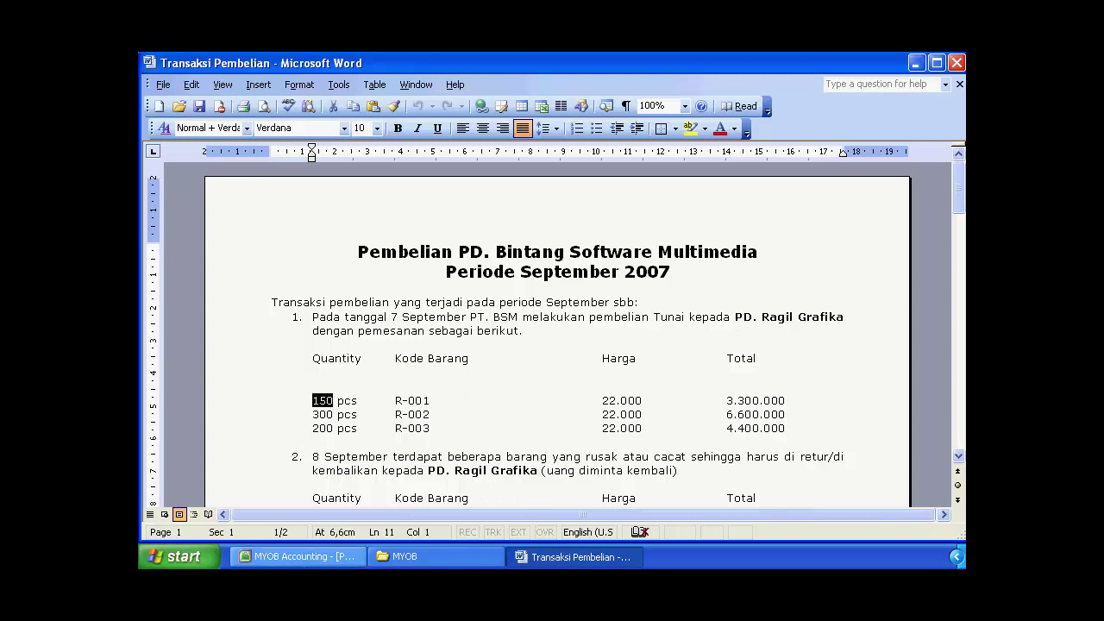
{"action": "left_click", "coordinate": [298, 556]}
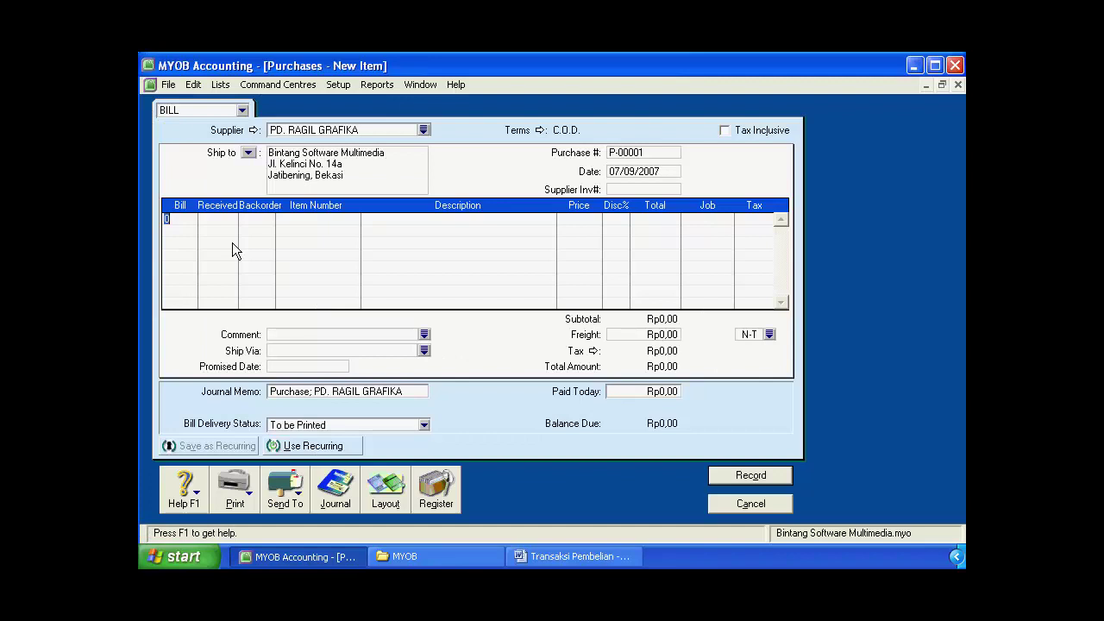
{"action": "type", "text": "150"}
{"action": "key", "text": "Tab"}
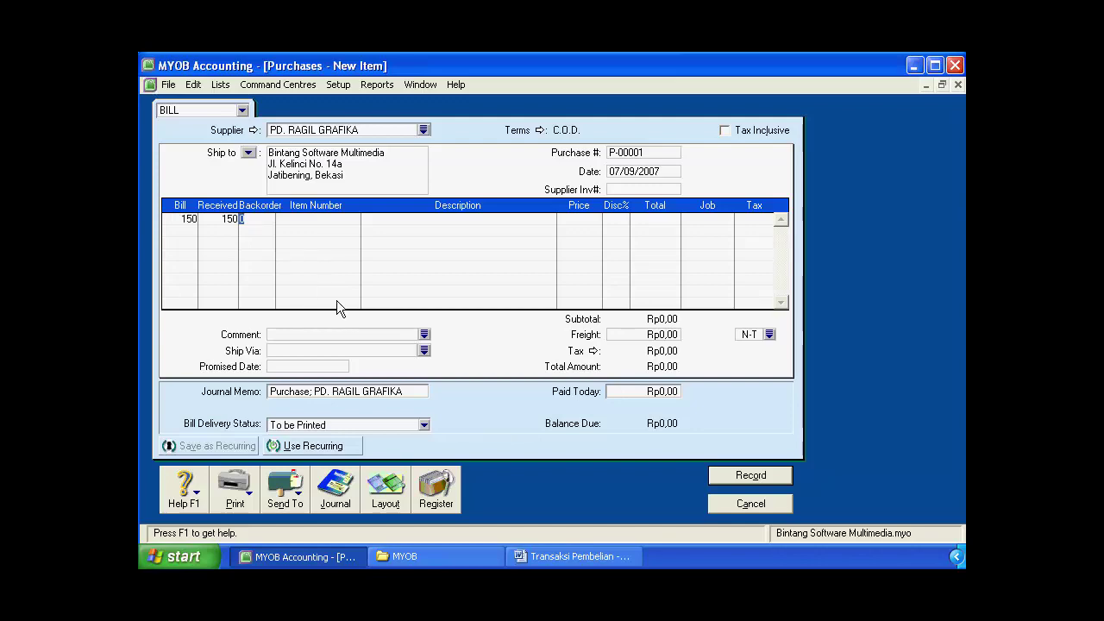
{"action": "key", "text": "Tab"}
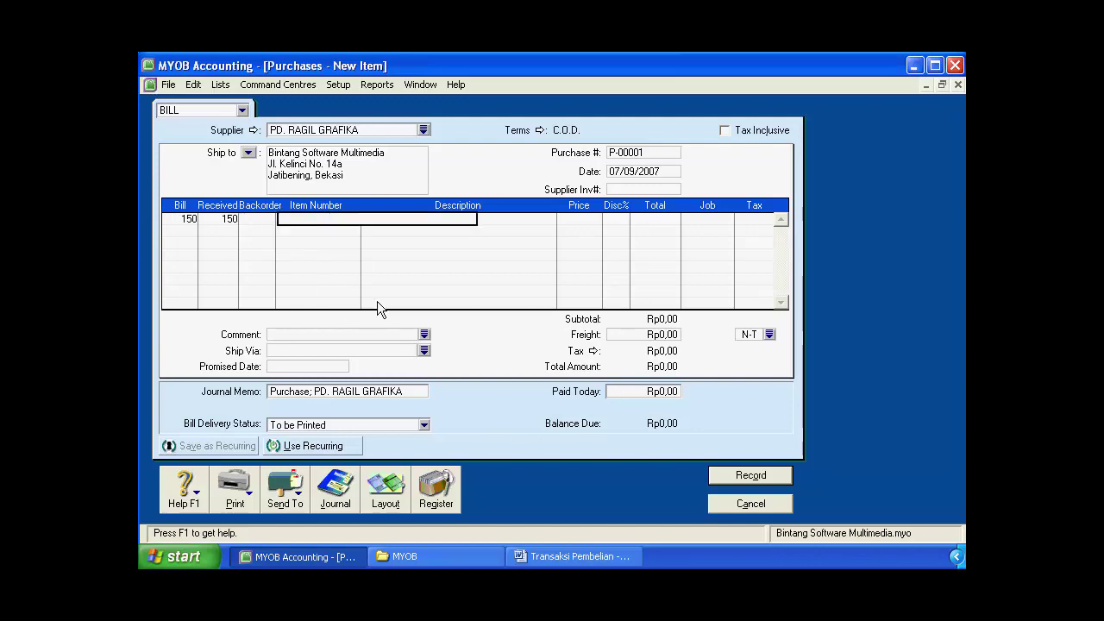
Look up the first item's code in the Word document and choose R-001 as the first line's item, keeping its description.
{"action": "left_click", "coordinate": [578, 556]}
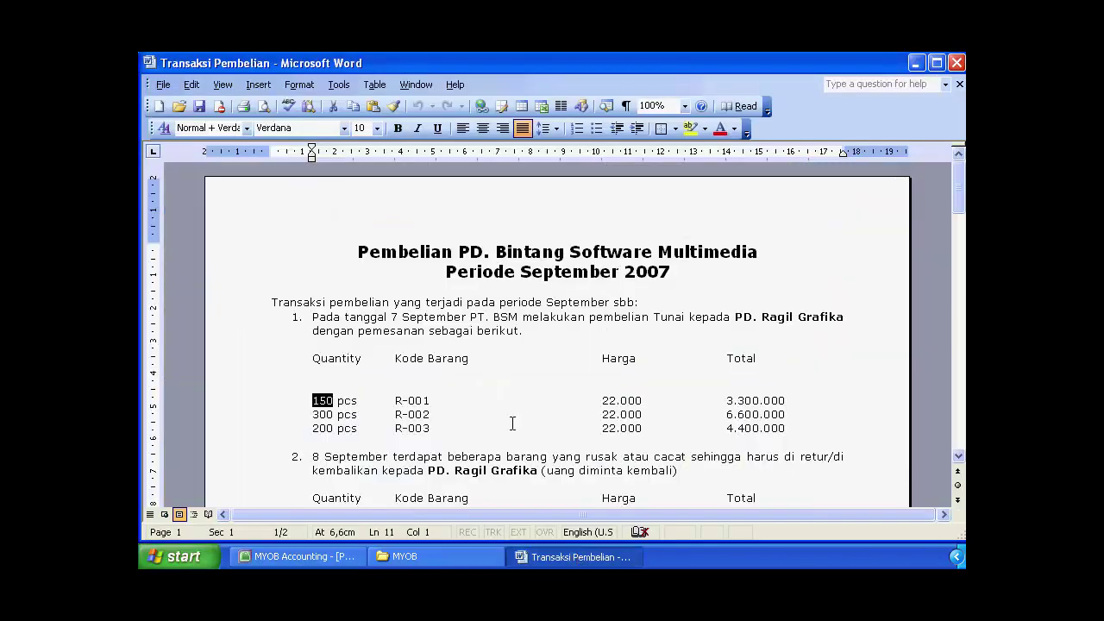
{"action": "left_click_drag", "start_coordinate": [394, 400], "coordinate": [430, 401]}
{"action": "left_click", "coordinate": [328, 559]}
{"action": "key", "text": "Tab"}
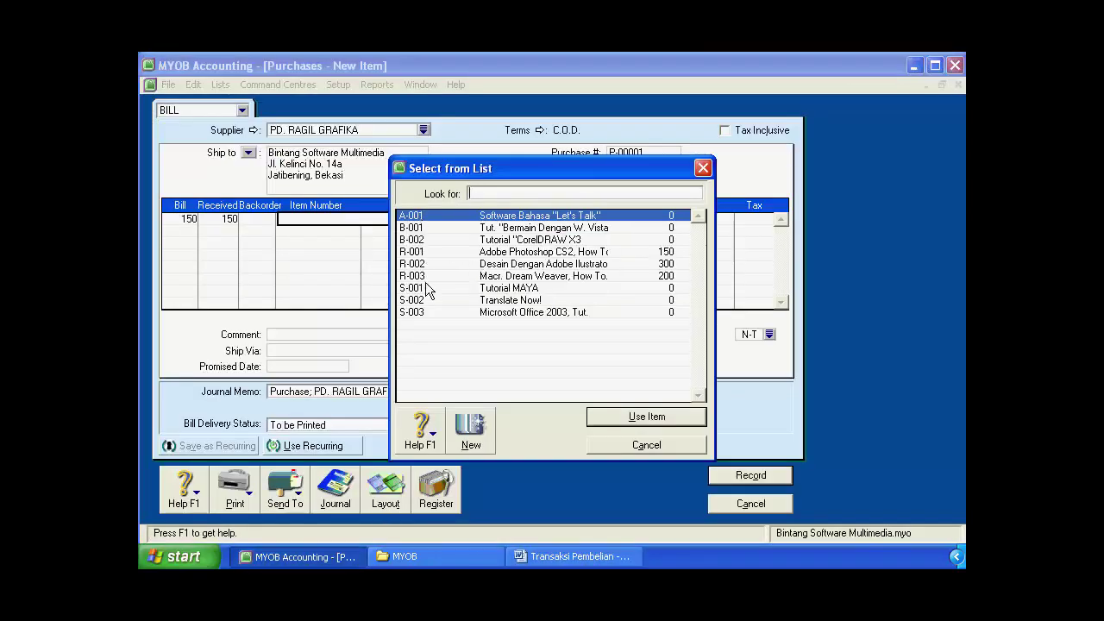
{"action": "left_click", "coordinate": [424, 252]}
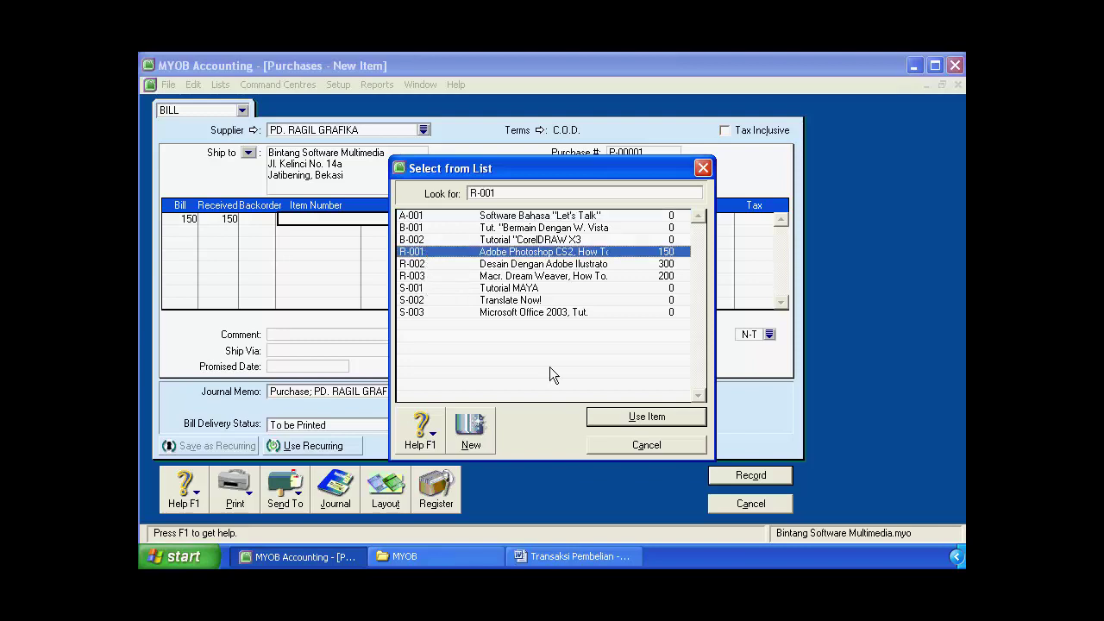
{"action": "left_click", "coordinate": [627, 416]}
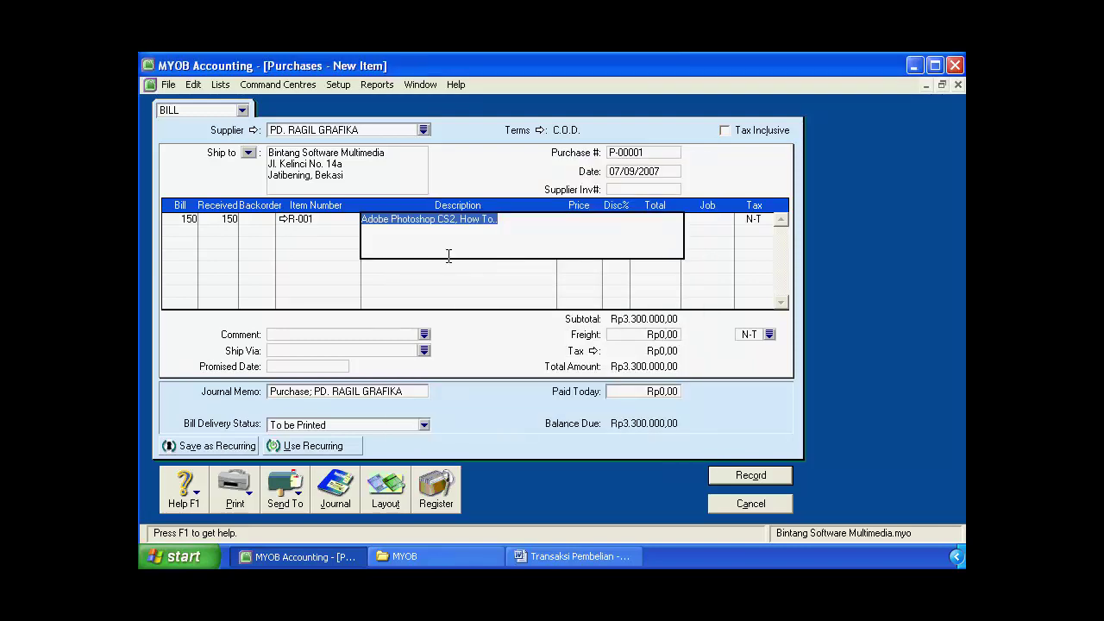
{"action": "left_click", "coordinate": [523, 219]}
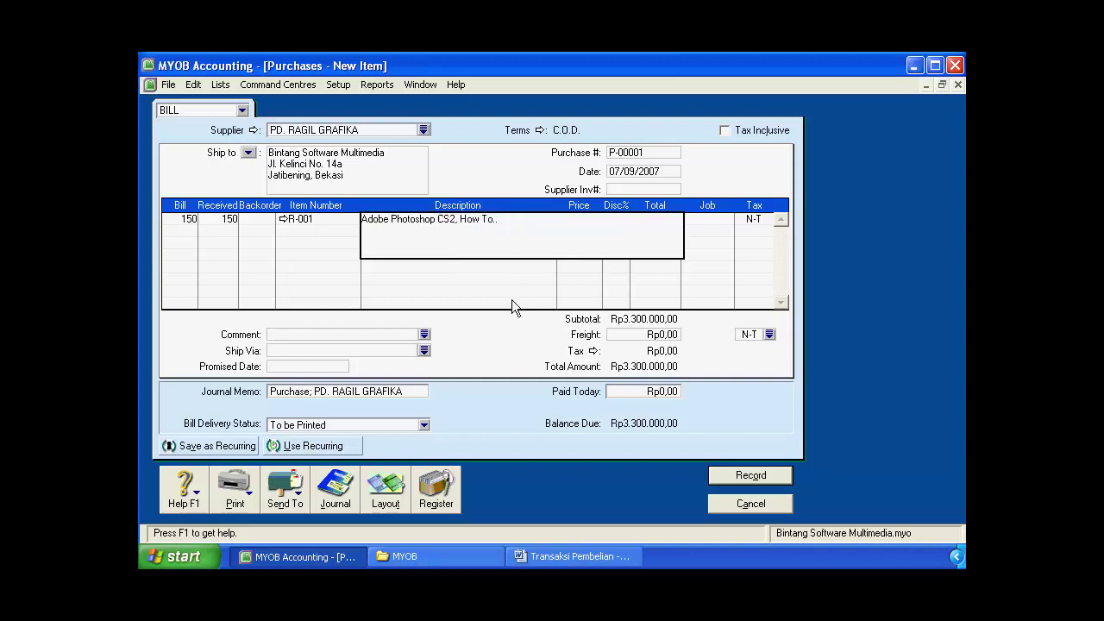
{"action": "key", "text": "Tab"}
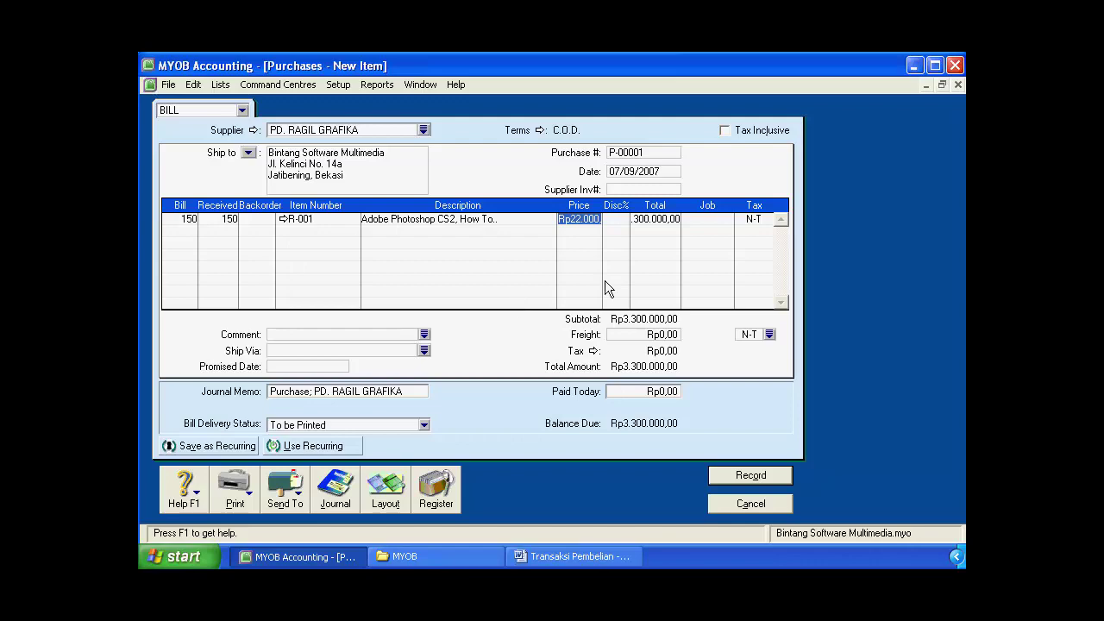
Check the first item's price in the Word document and re-enter 22.000 as the price of the R-001 line.
{"action": "left_click", "coordinate": [581, 559]}
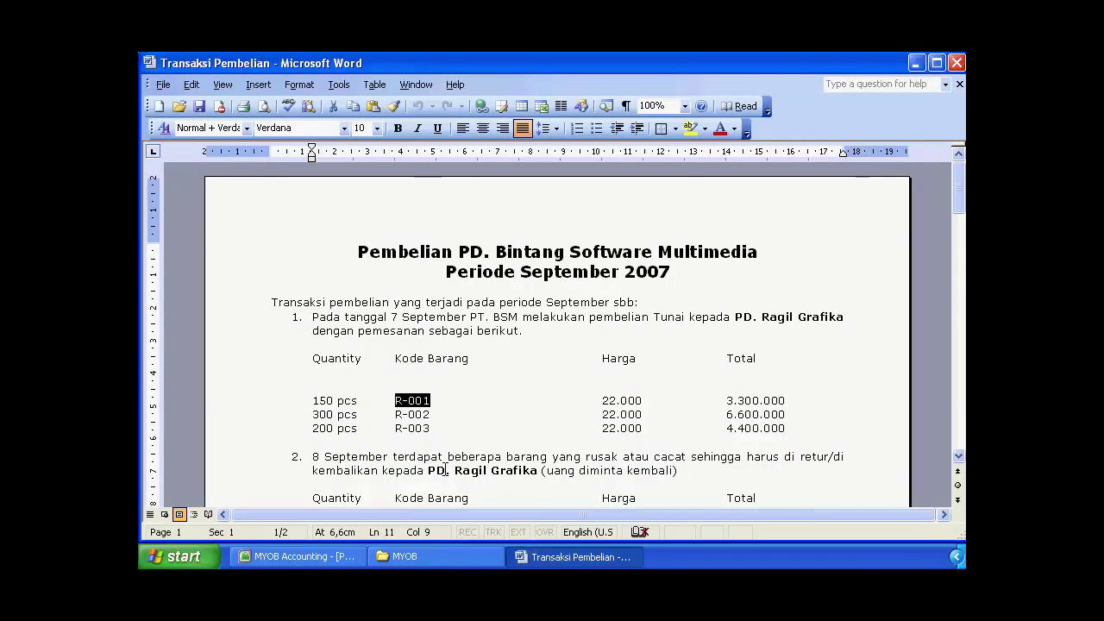
{"action": "left_click", "coordinate": [336, 557]}
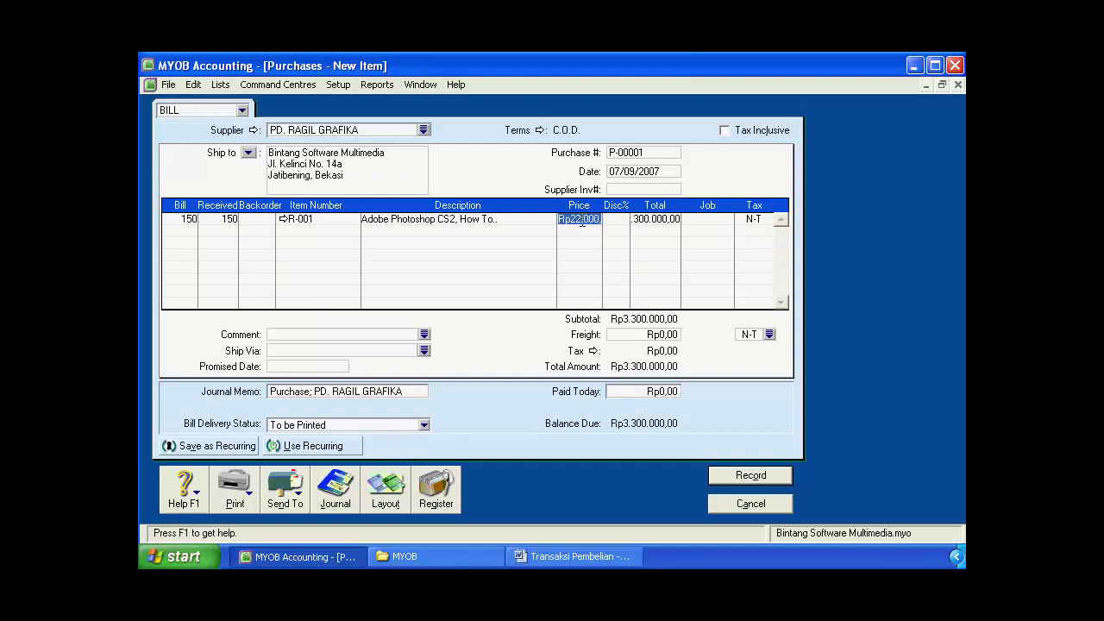
{"action": "key", "text": "BackSpace"}
{"action": "key", "text": "Tab"}
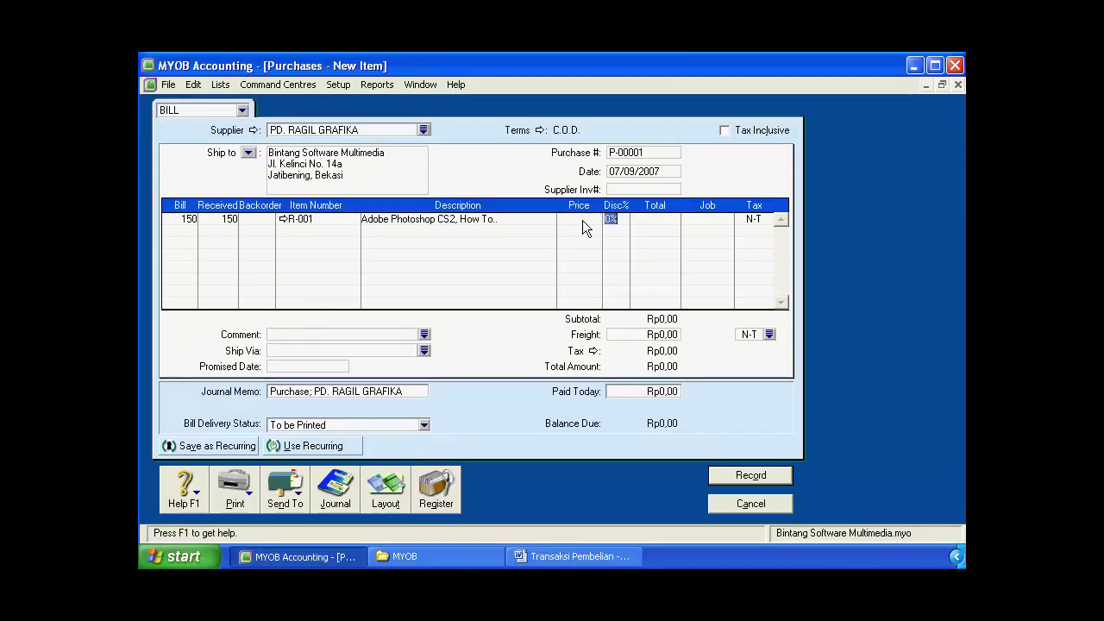
{"action": "left_click", "coordinate": [477, 219]}
{"action": "key", "text": "Tab"}
{"action": "type", "text": "22."}
{"action": "type", "text": "000"}
{"action": "key", "text": "Tab"}
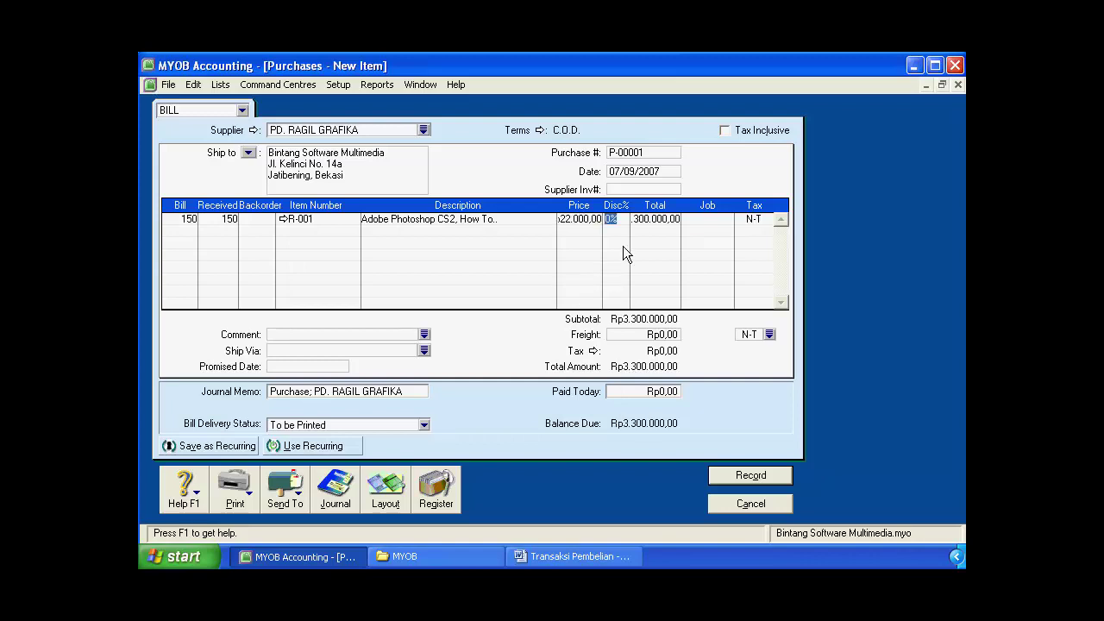
Leave the discount and job of the R-001 line empty and choose N-T (Non-Taxable) as its tax code.
{"action": "left_click", "coordinate": [625, 219]}
{"action": "key", "text": "Tab"}
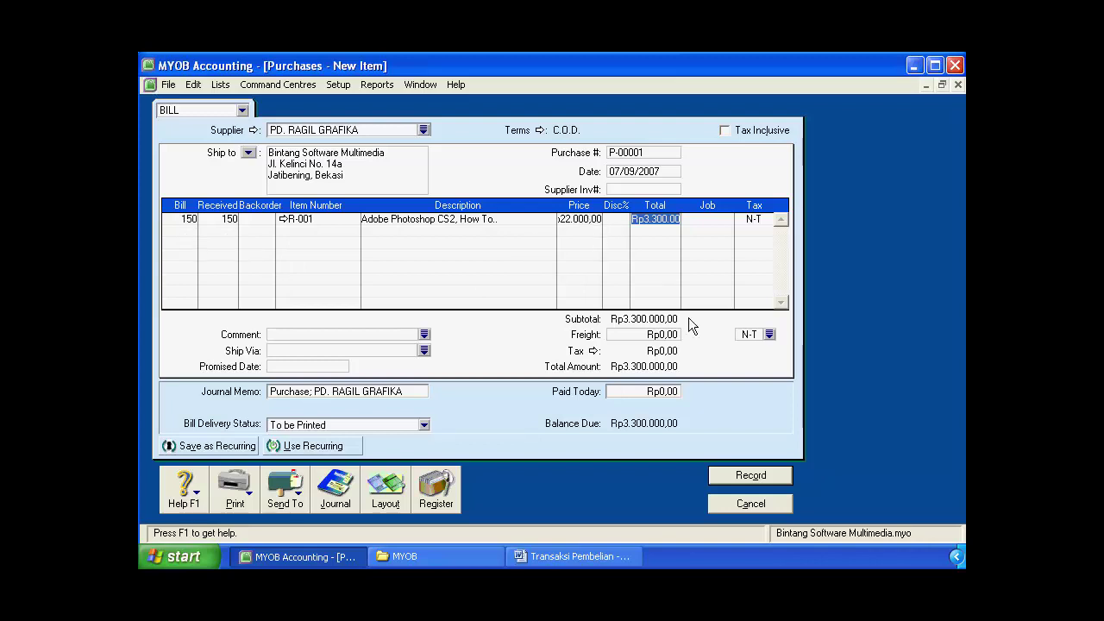
{"action": "key", "text": "Tab"}
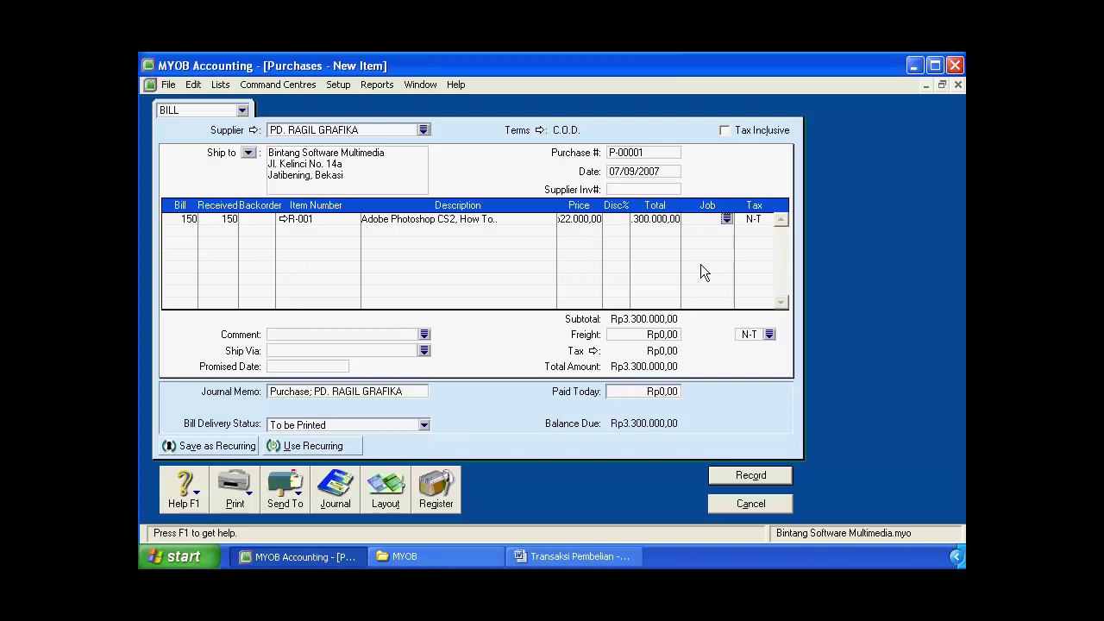
{"action": "key", "text": "Tab"}
{"action": "left_click", "coordinate": [753, 220]}
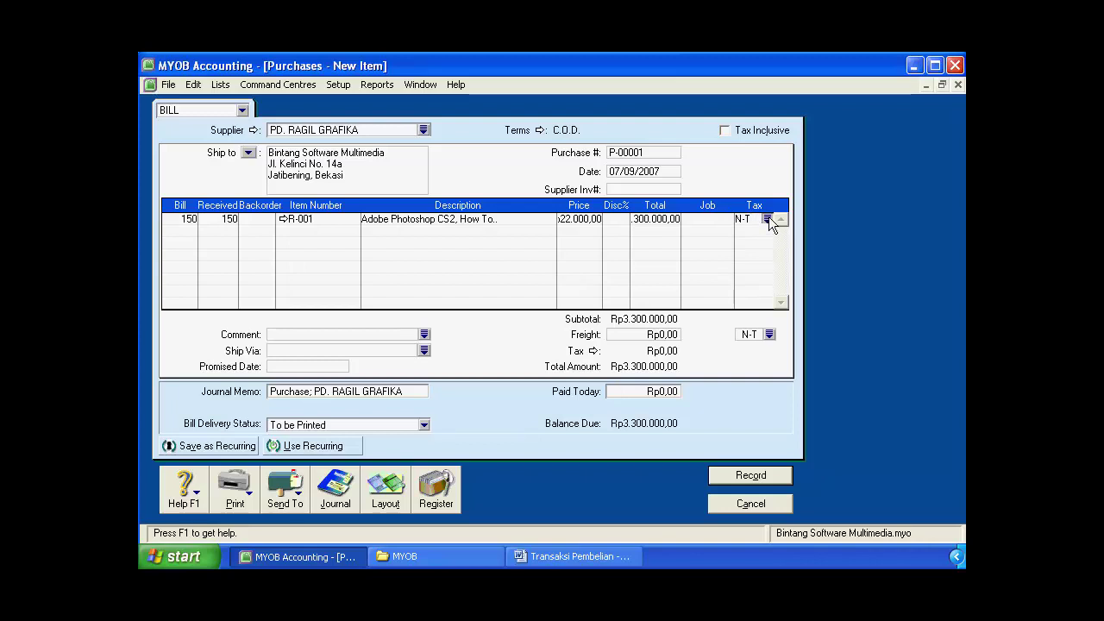
{"action": "left_click", "coordinate": [767, 219]}
{"action": "left_click", "coordinate": [507, 240]}
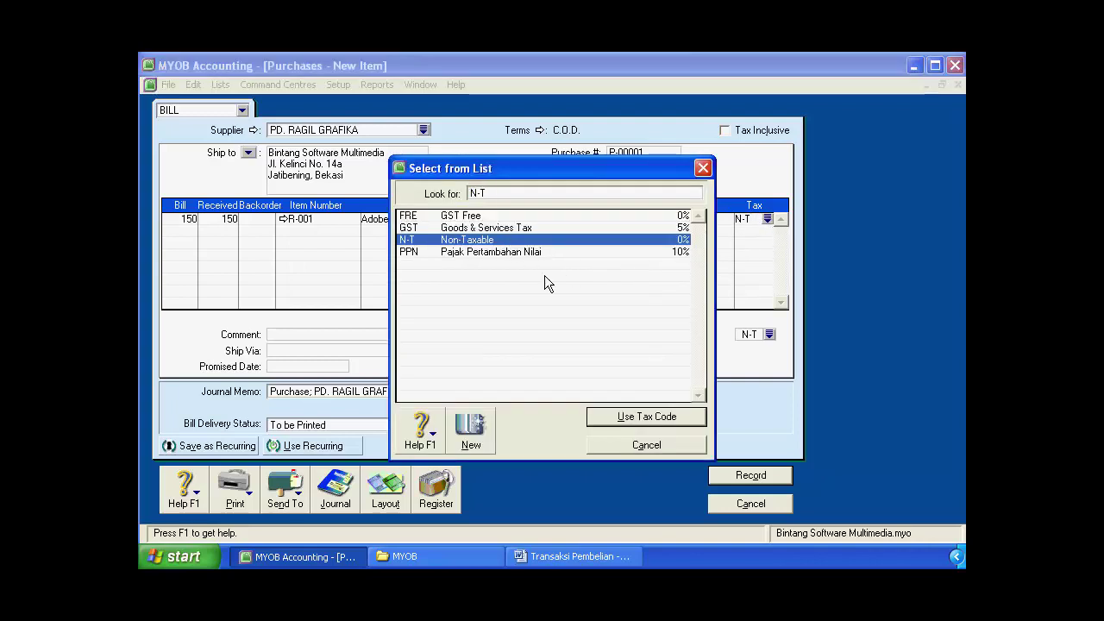
{"action": "left_click", "coordinate": [628, 418]}
Check the second item in the Word document and bill a quantity of 300 of item R-002 on the second line.
{"action": "left_click", "coordinate": [565, 557]}
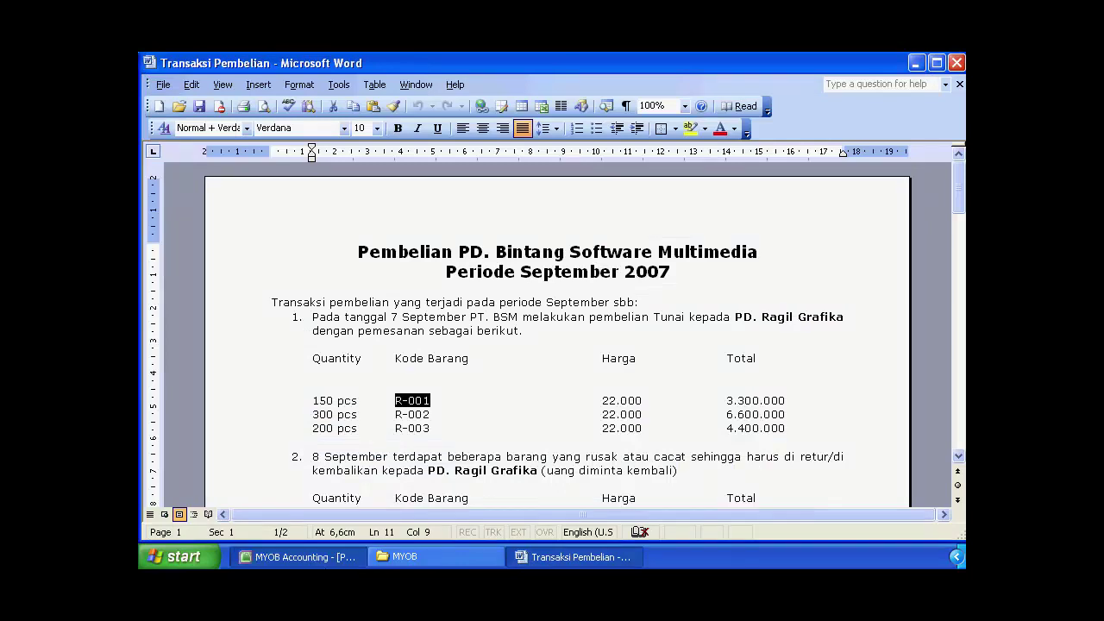
{"action": "key", "text": "alt+Tab"}
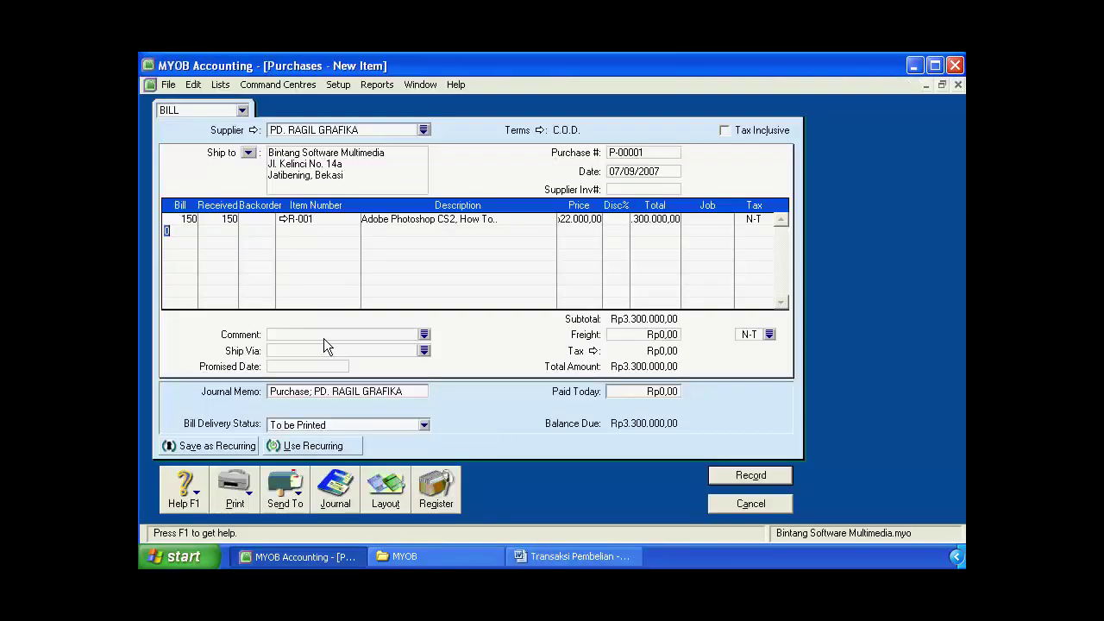
{"action": "type", "text": "300"}
{"action": "key", "text": "Tab"}
{"action": "key", "text": "Tab"}
{"action": "key", "text": "Tab"}
{"action": "key", "text": "Tab"}
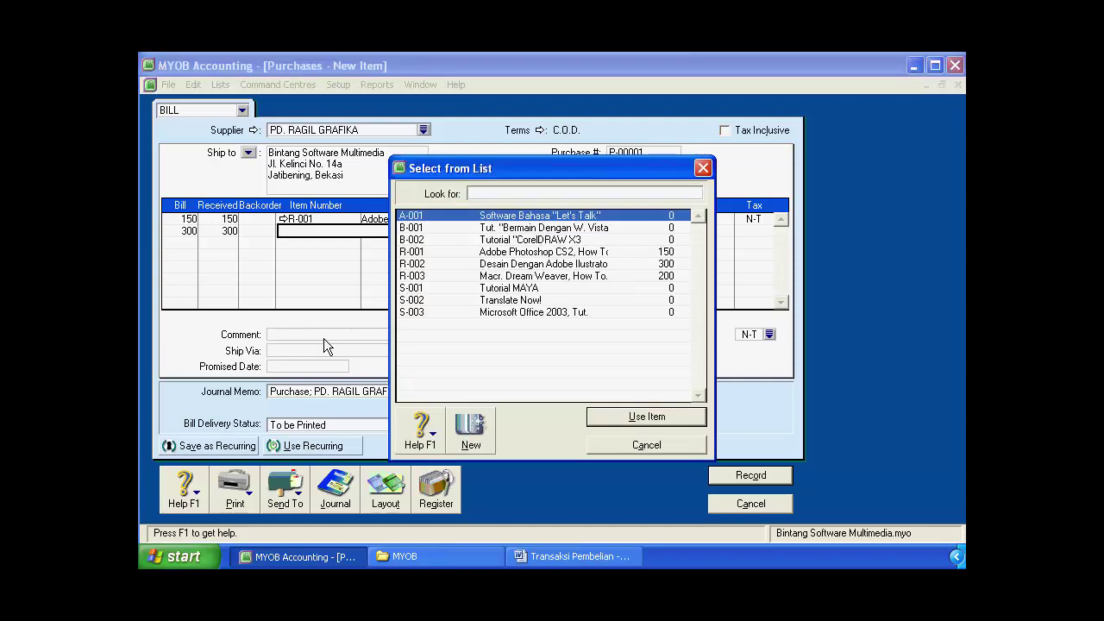
{"action": "left_click", "coordinate": [439, 266]}
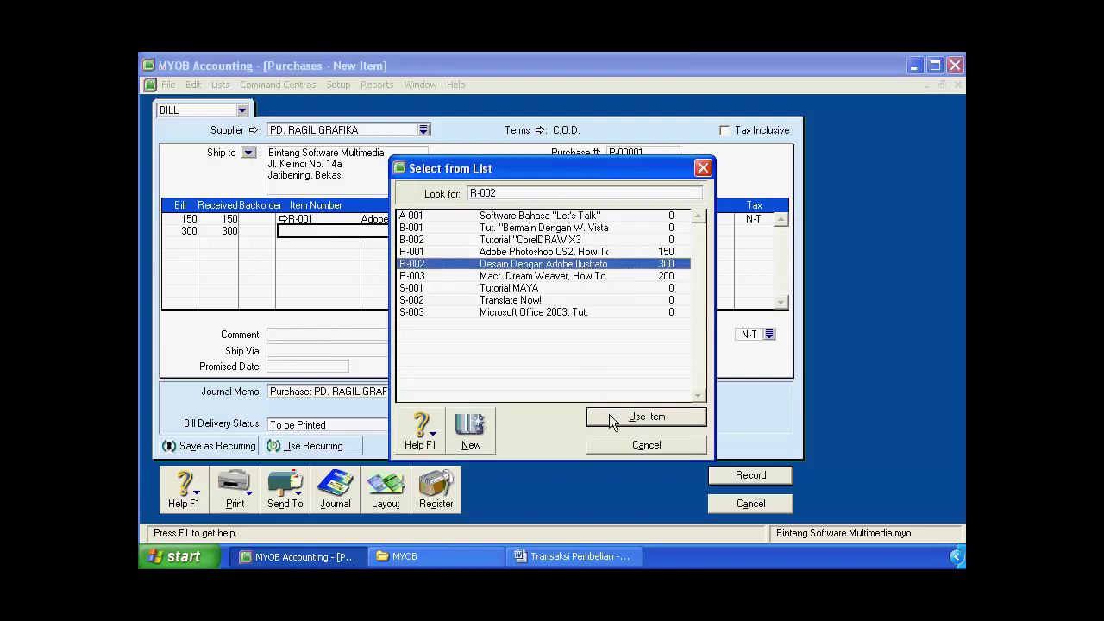
{"action": "left_click", "coordinate": [646, 416]}
{"action": "key", "text": "Tab"}
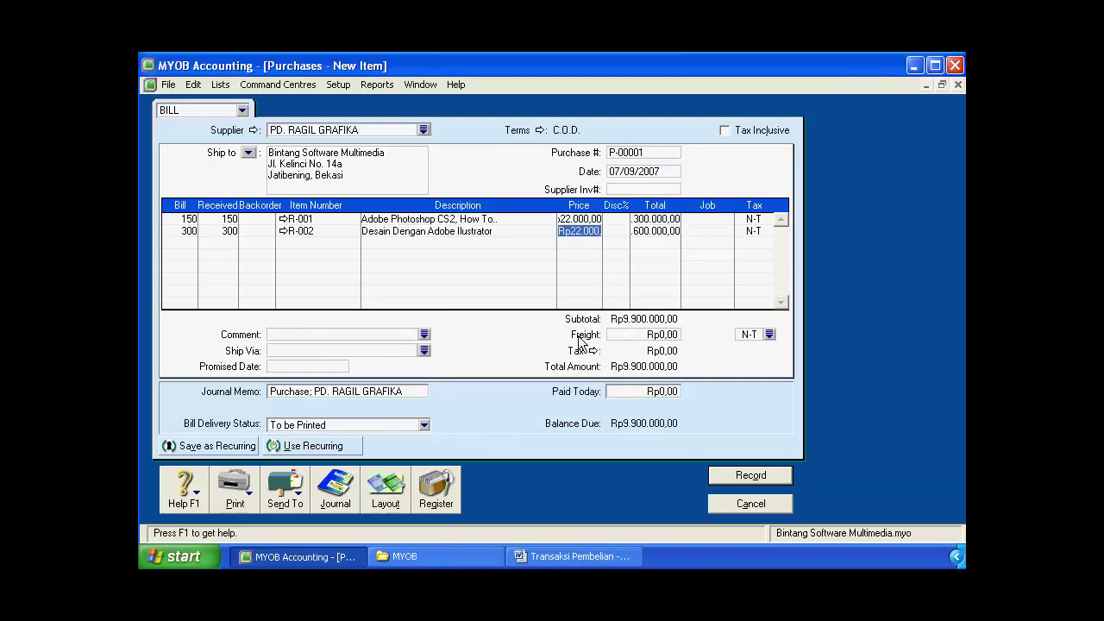
Check the second item's price in the Word document and accept the R-002 line's remaining values, moving on to the third line.
{"action": "left_click", "coordinate": [589, 555]}
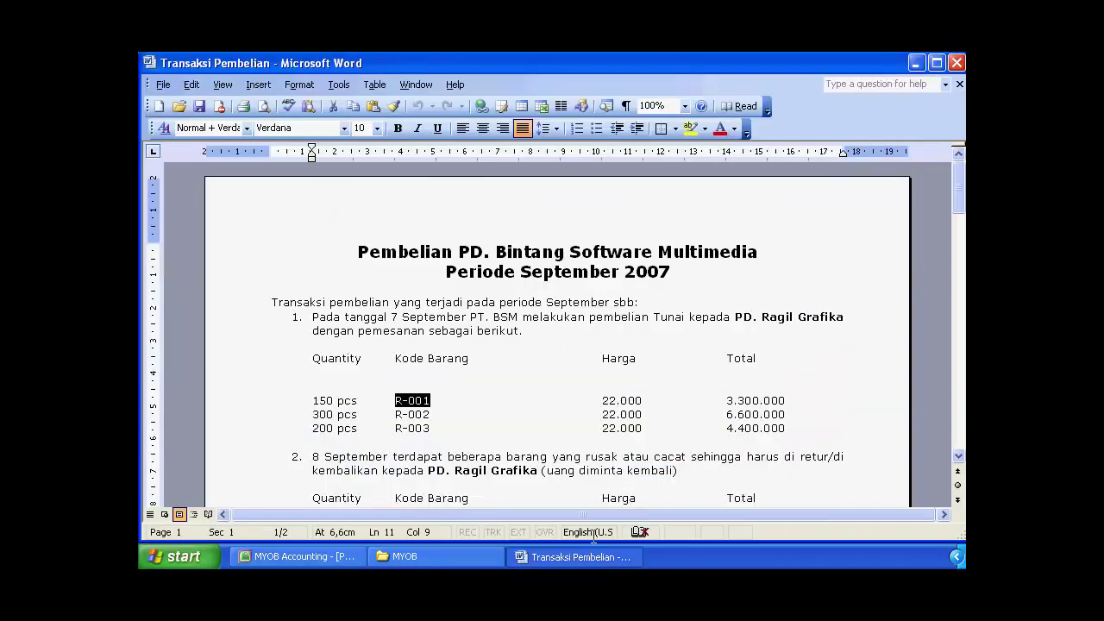
{"action": "left_click", "coordinate": [339, 552]}
{"action": "key", "text": "Tab"}
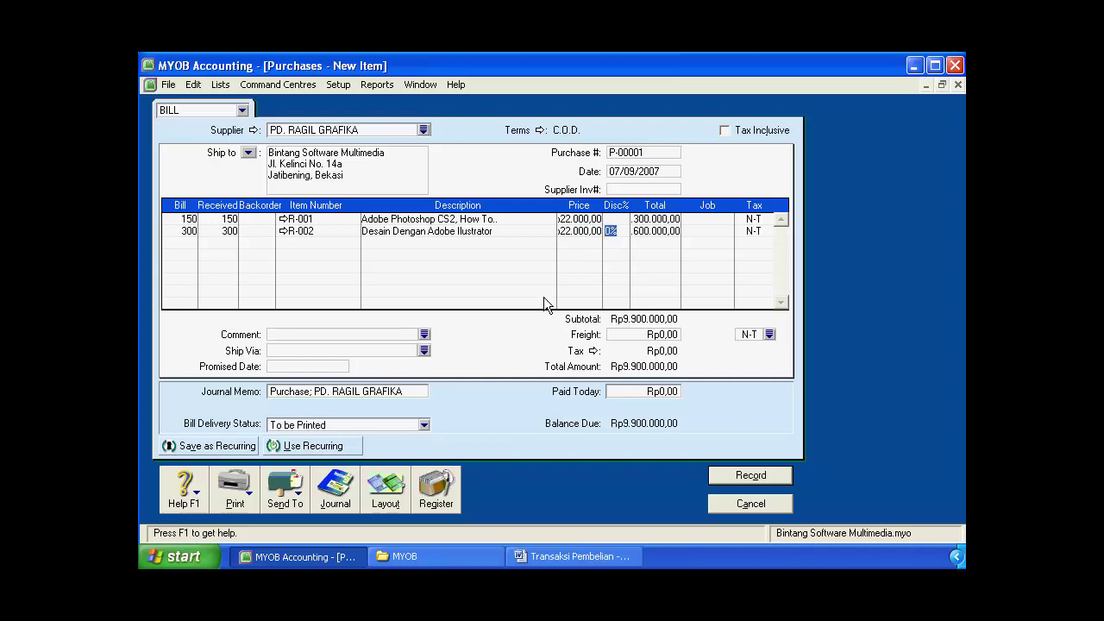
{"action": "key", "text": "Tab"}
{"action": "key", "text": "Tab"}
{"action": "key", "text": "Tab"}
{"action": "key", "text": "Tab"}
{"action": "key", "text": "Tab"}
{"action": "left_click", "coordinate": [190, 243]}
Check the third item in the Word document and bill a quantity of 200 of item R-003 on the third line.
{"action": "left_click", "coordinate": [615, 560]}
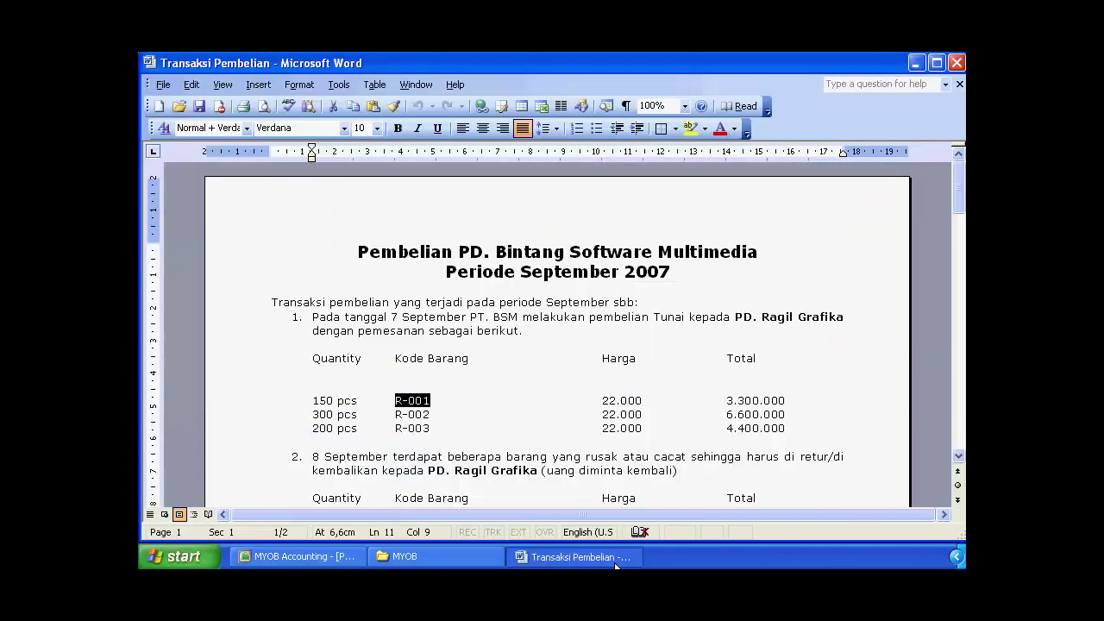
{"action": "left_click", "coordinate": [615, 561]}
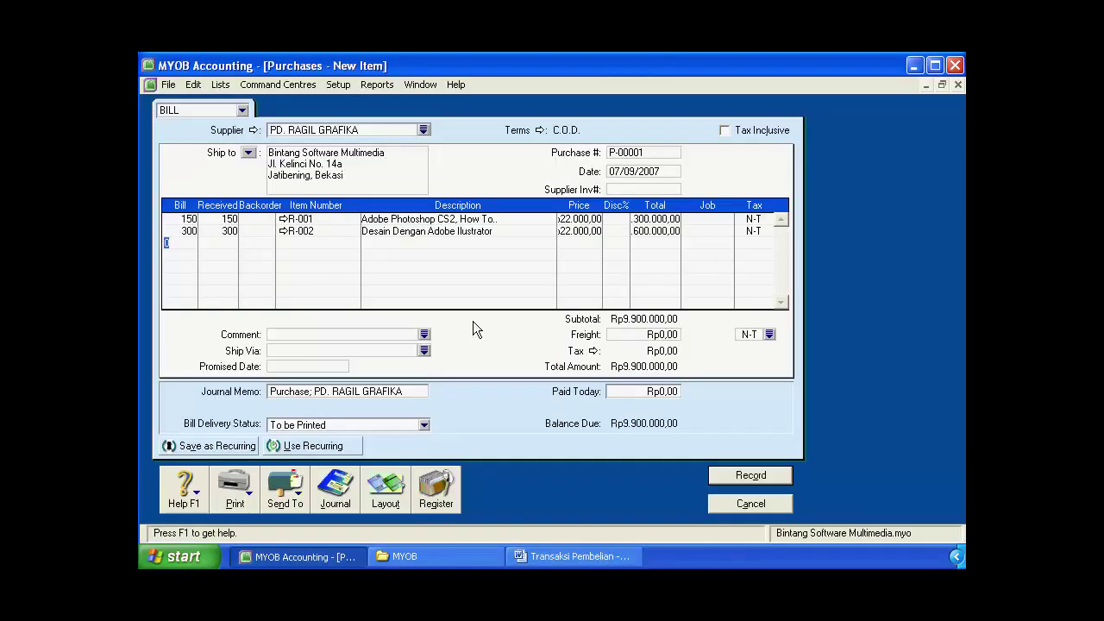
{"action": "type", "text": "200"}
{"action": "key", "text": "Tab"}
{"action": "key", "text": "Tab"}
{"action": "key", "text": "Tab"}
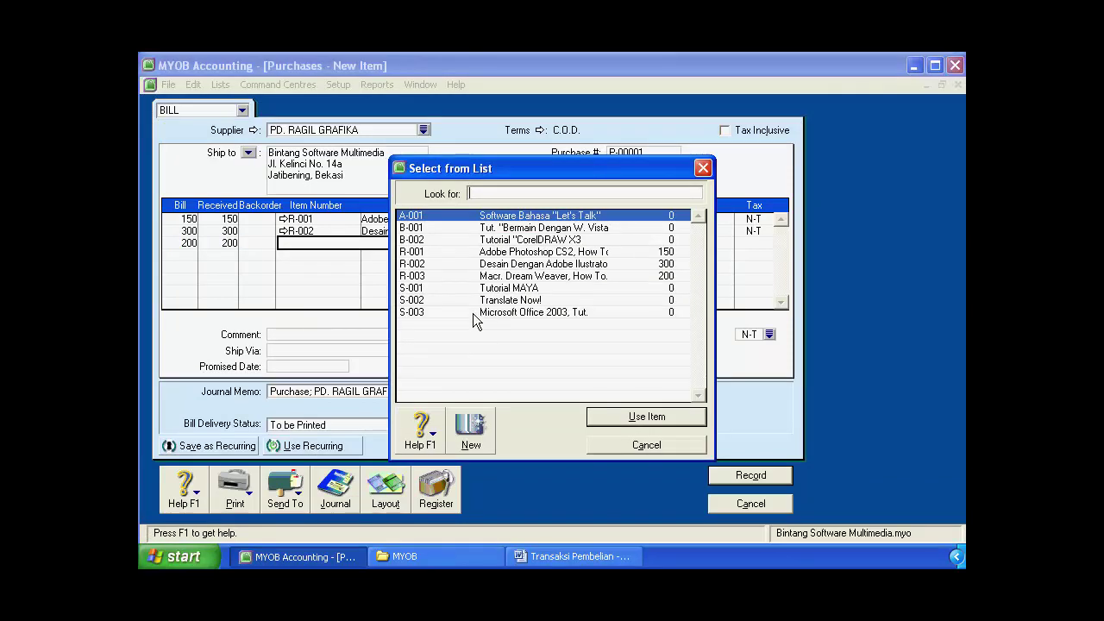
{"action": "left_click", "coordinate": [427, 276]}
{"action": "left_click", "coordinate": [657, 414]}
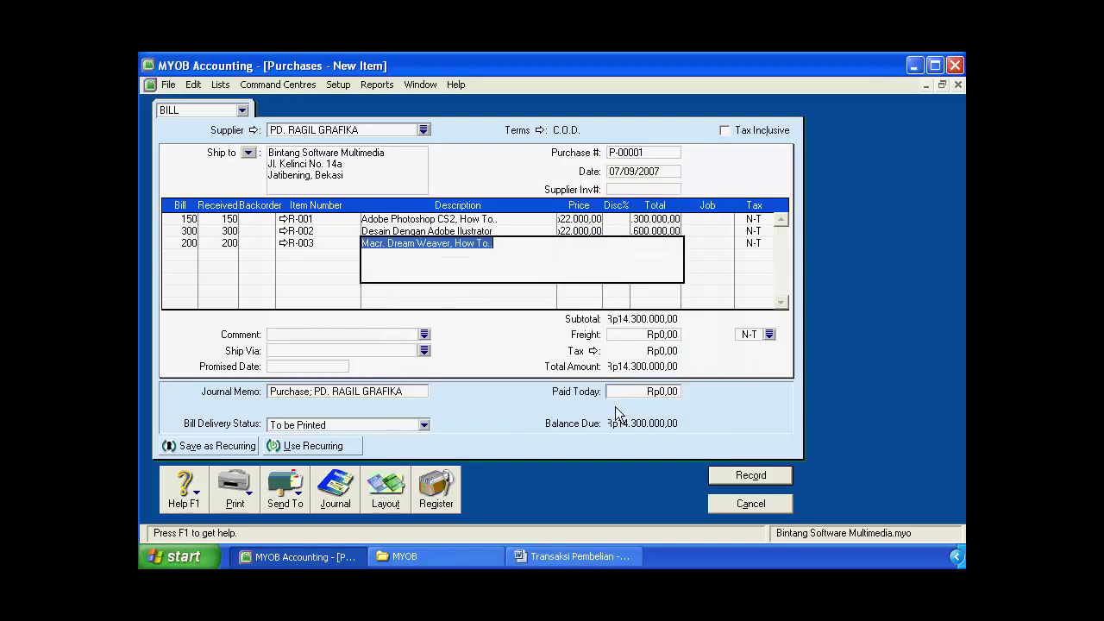
Accept the R-003 line's remaining values and set Paid Today to the full amount of Rp14.300.000,00.
{"action": "key", "text": "Tab"}
{"action": "key", "text": "Tab"}
{"action": "key", "text": "Tab"}
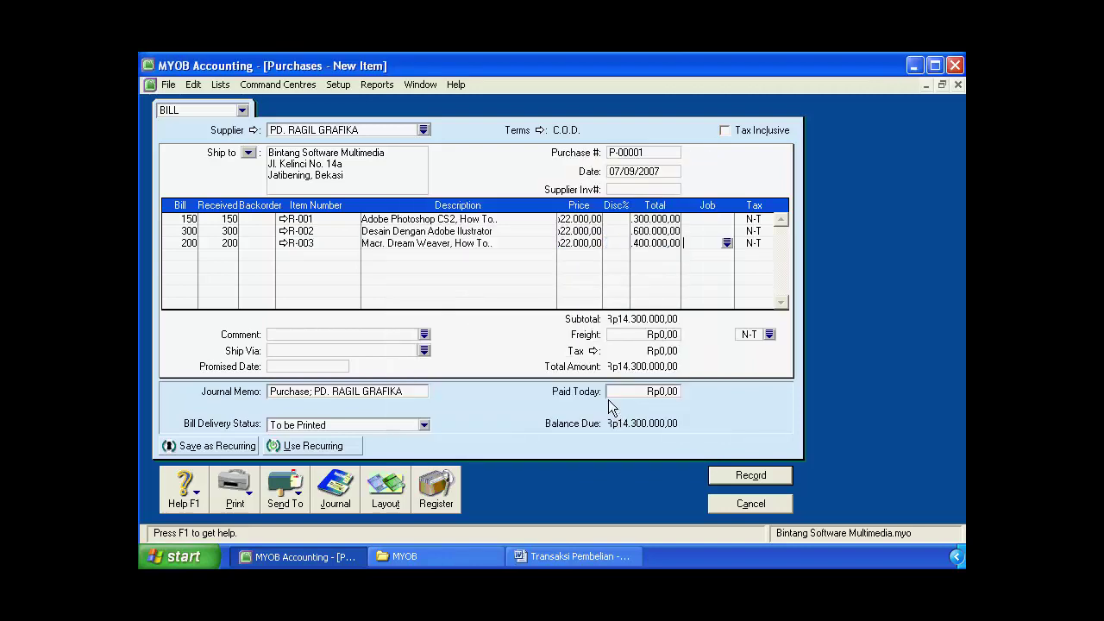
{"action": "key", "text": "Tab"}
{"action": "key", "text": "Tab"}
{"action": "left_click", "coordinate": [662, 391]}
{"action": "key", "text": "Tab"}
Add the comment "Thank you!" to the bill and view the available shipping methods without choosing one.
{"action": "left_click", "coordinate": [424, 334]}
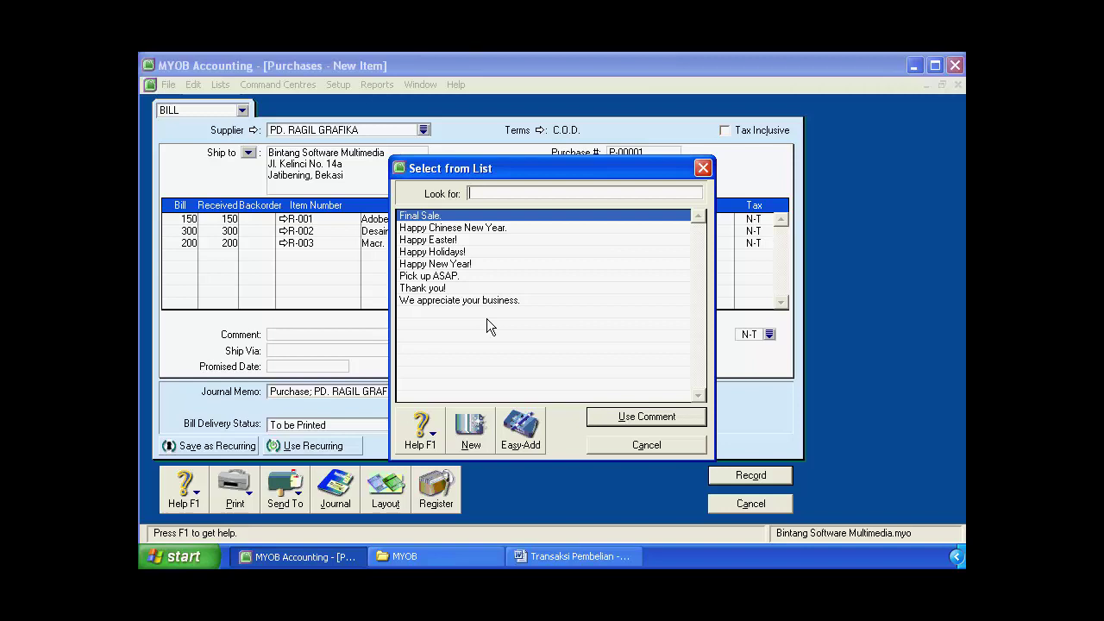
{"action": "left_click", "coordinate": [453, 289]}
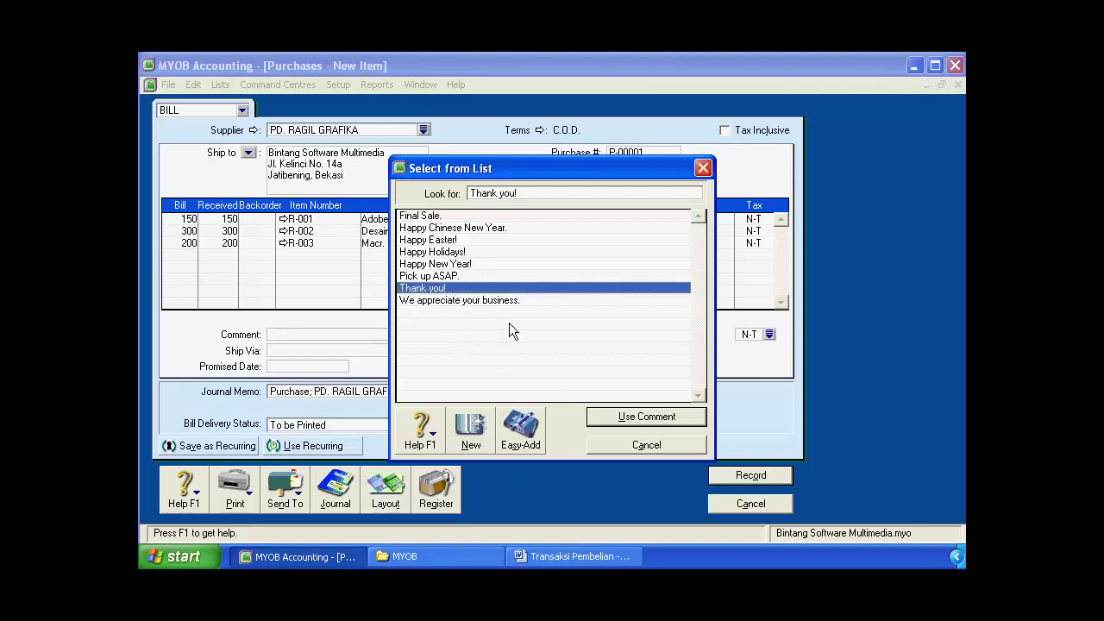
{"action": "left_click", "coordinate": [615, 420]}
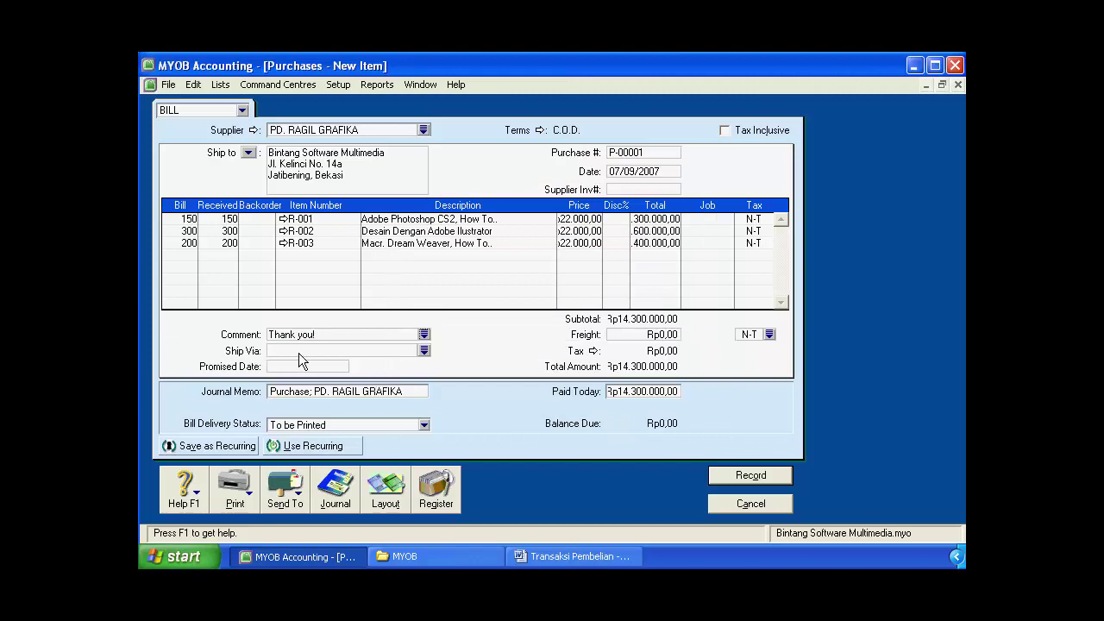
{"action": "left_click", "coordinate": [425, 352]}
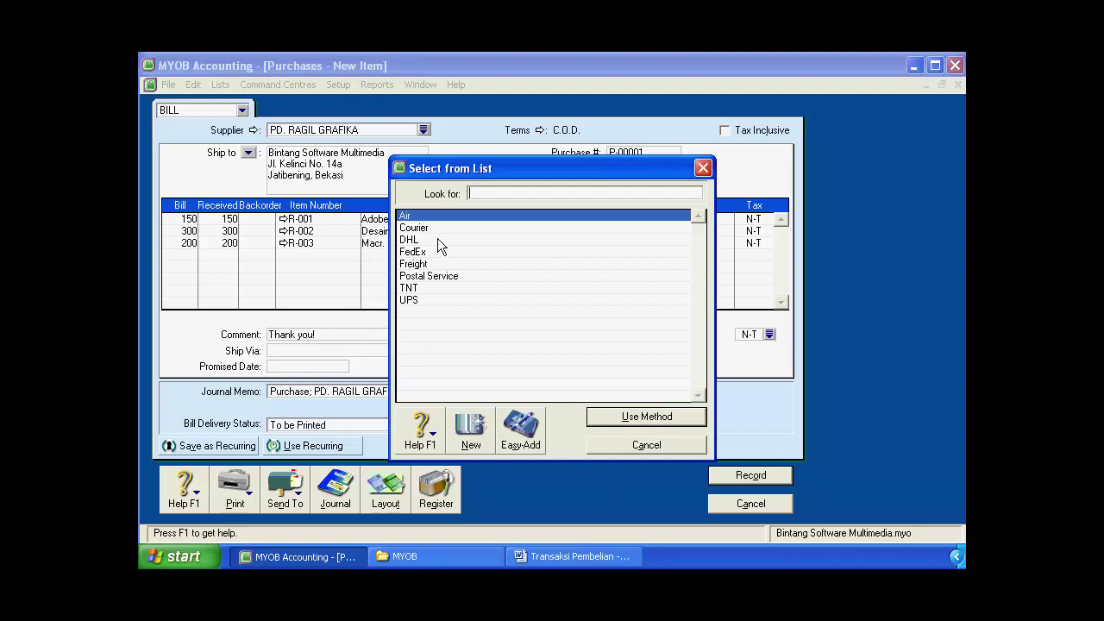
{"action": "left_click", "coordinate": [615, 444]}
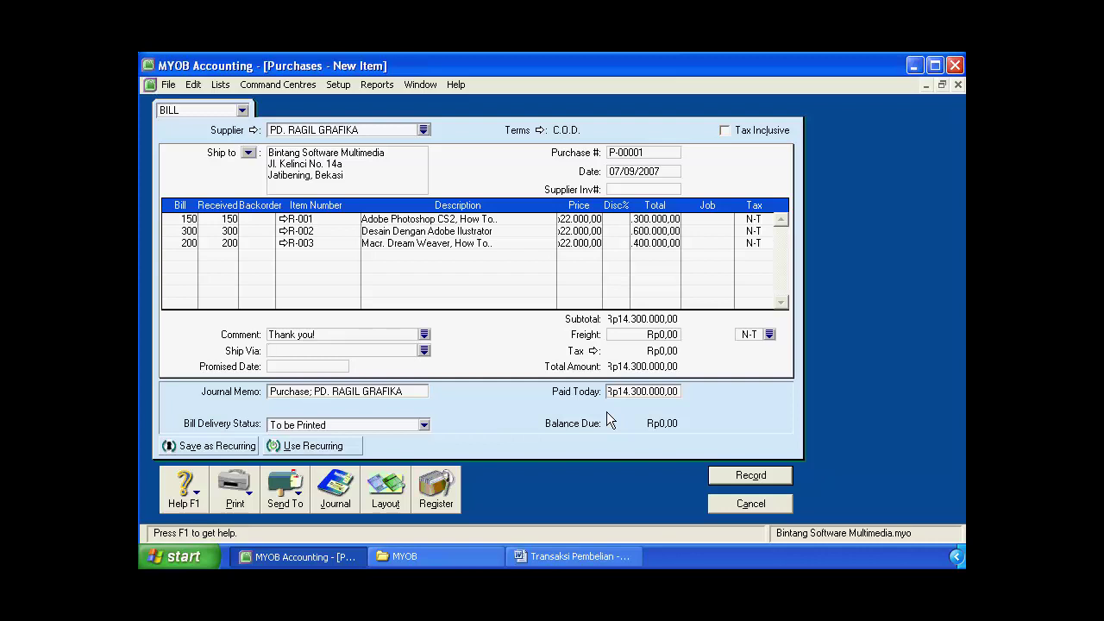
Review the transaction recap of the bill and record the purchase together with its cheque payment to the supplier.
{"action": "key", "text": "ctrl+r"}
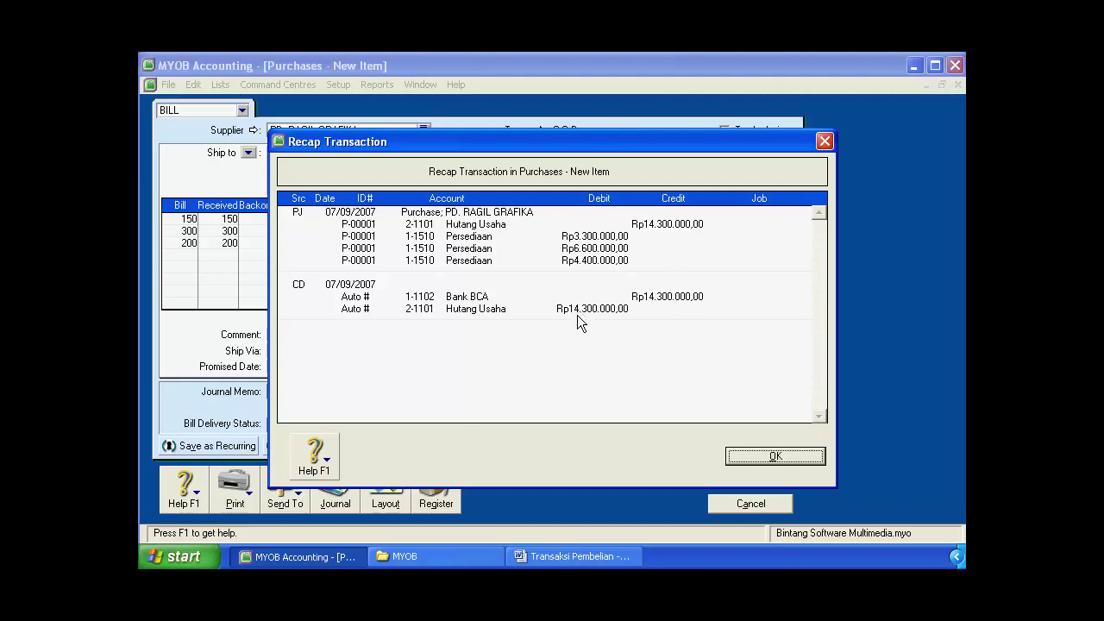
{"action": "left_click", "coordinate": [753, 455]}
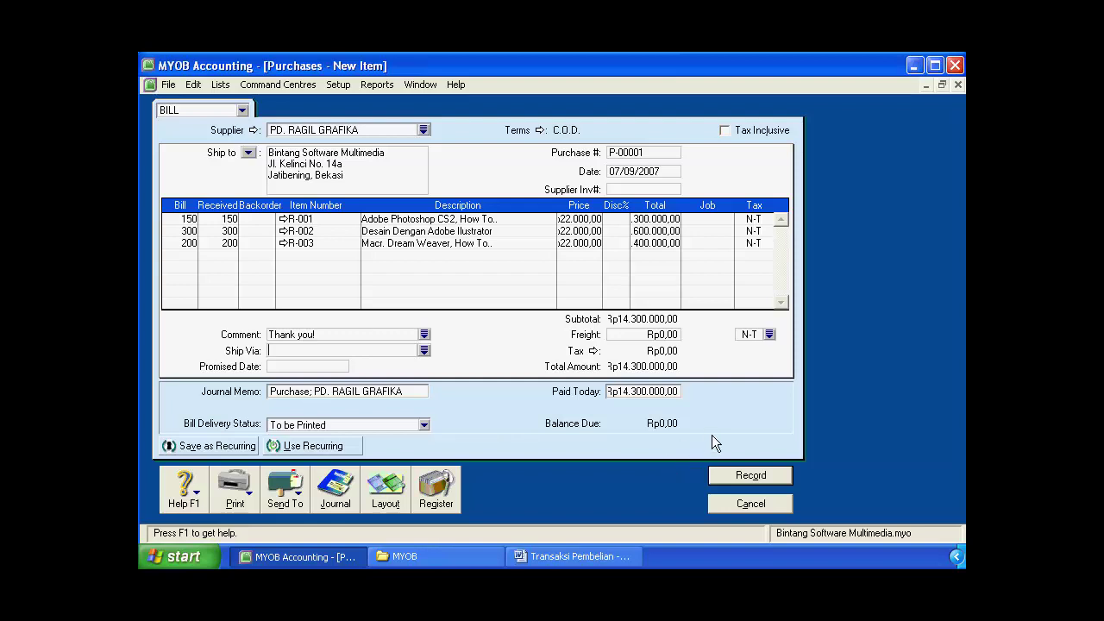
{"action": "left_click", "coordinate": [745, 475]}
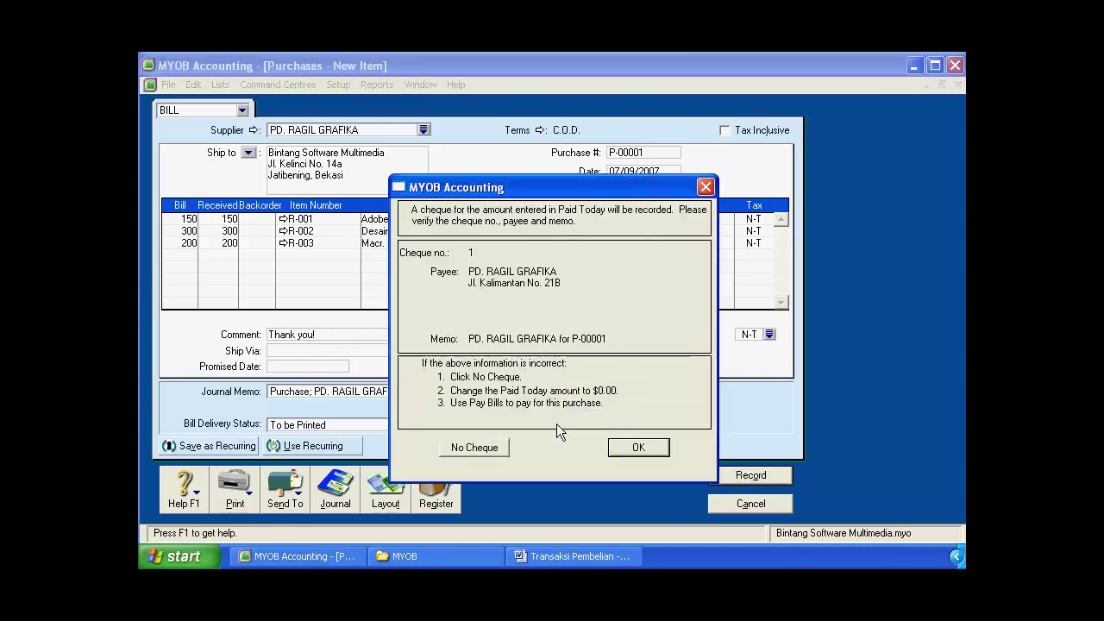
{"action": "left_click", "coordinate": [639, 448]}
{"action": "left_click", "coordinate": [639, 448]}
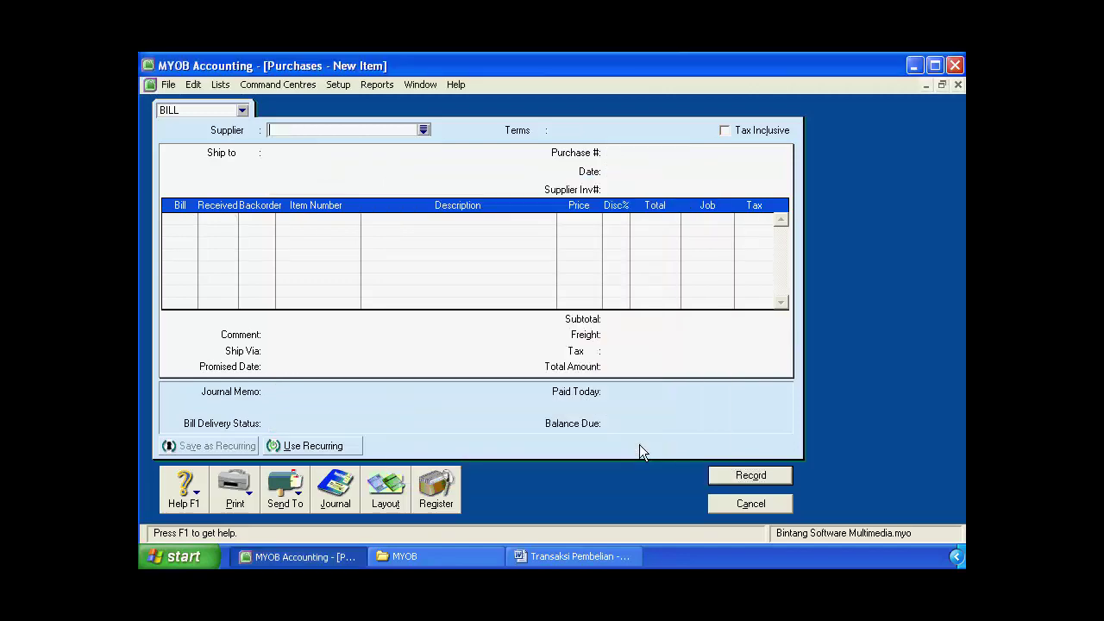
Try the Service layout on a new purchase, switch back to the Item layout and close the blank form.
{"action": "left_click", "coordinate": [736, 504]}
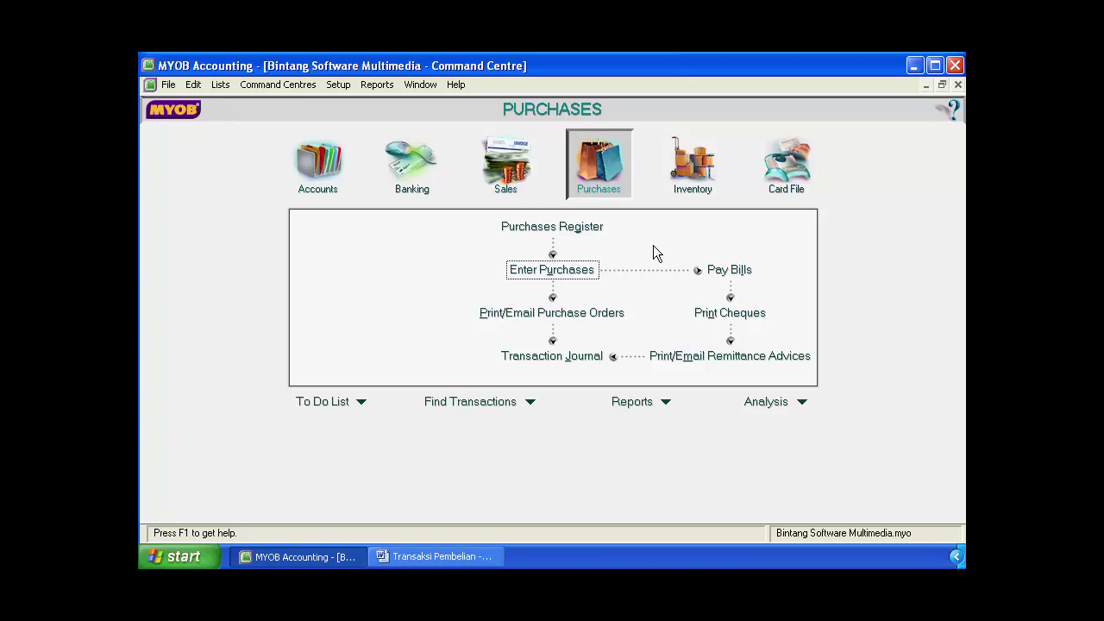
{"action": "left_click", "coordinate": [570, 271]}
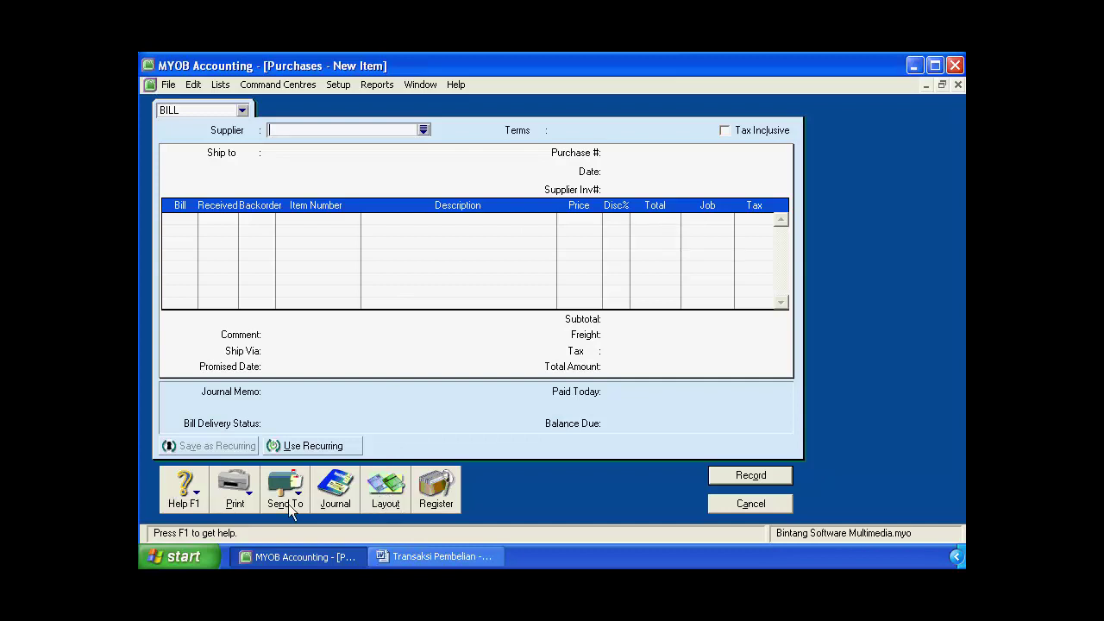
{"action": "left_click", "coordinate": [385, 496]}
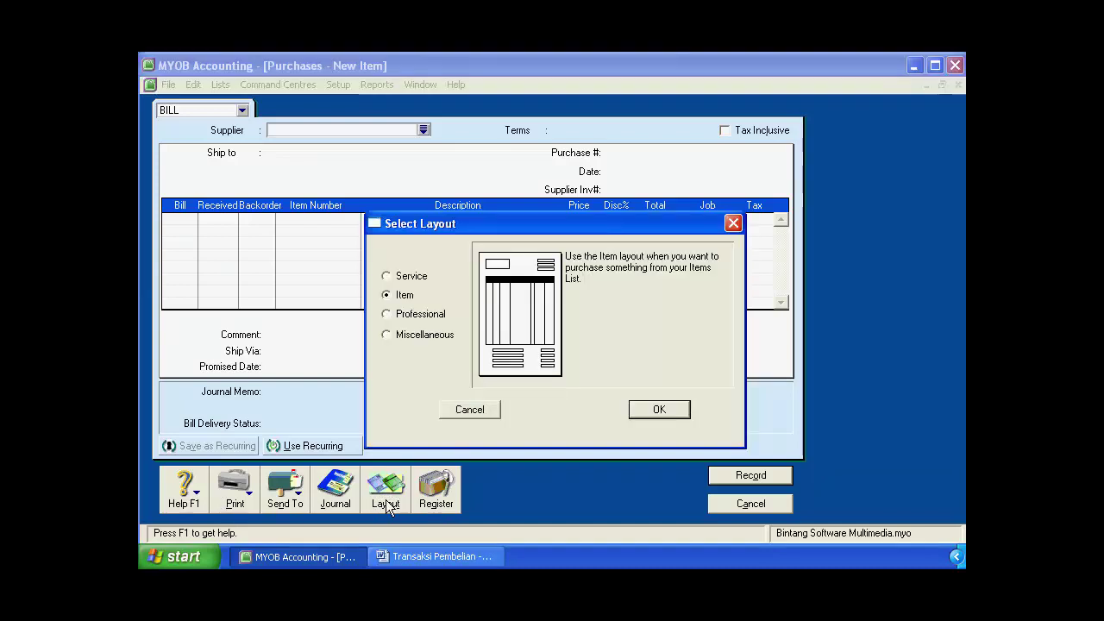
{"action": "left_click", "coordinate": [407, 279]}
{"action": "left_click", "coordinate": [660, 409]}
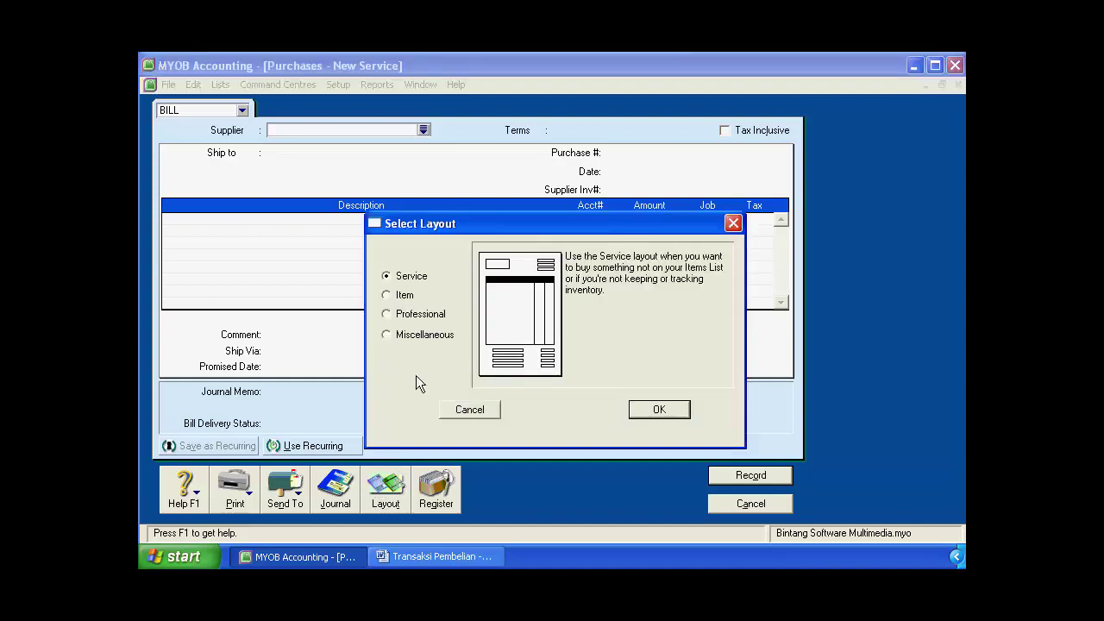
{"action": "left_click", "coordinate": [404, 296]}
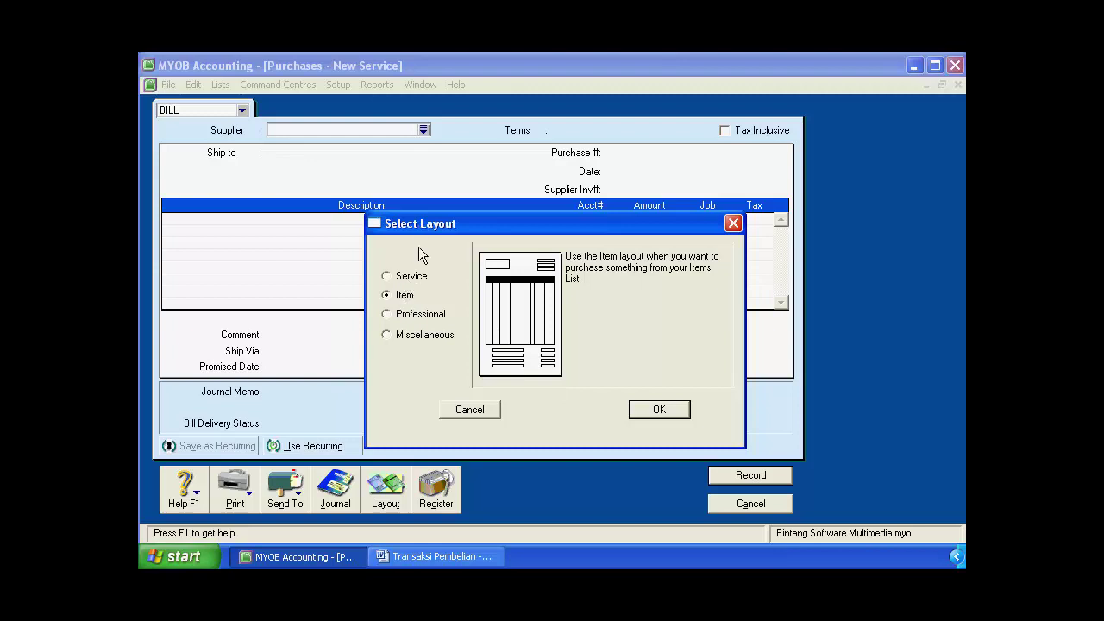
{"action": "left_click", "coordinate": [658, 411]}
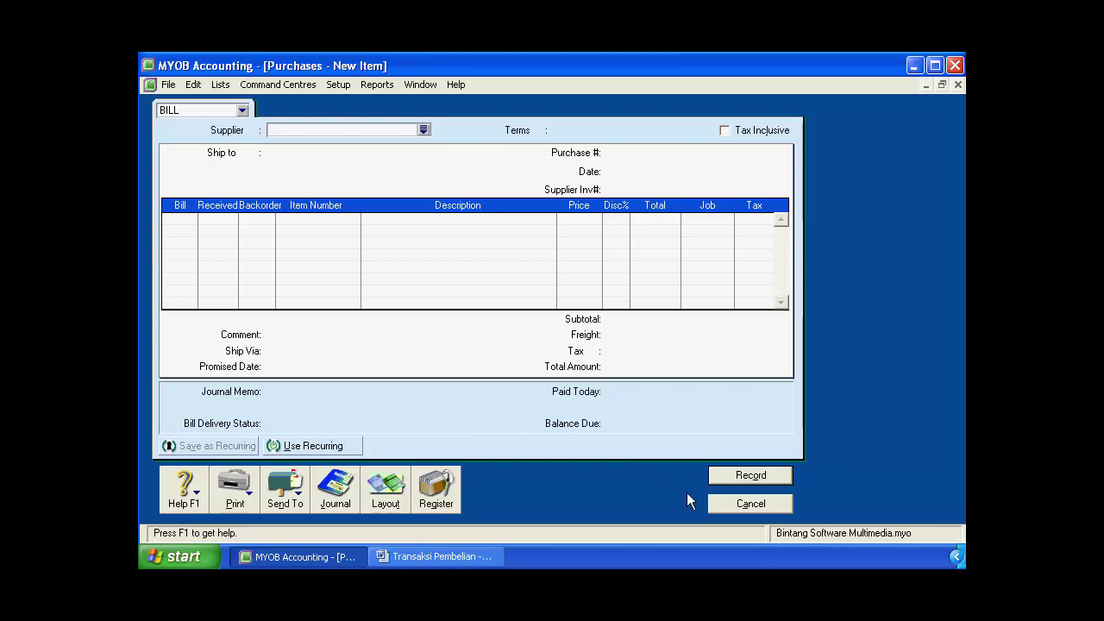
{"action": "left_click", "coordinate": [756, 510]}
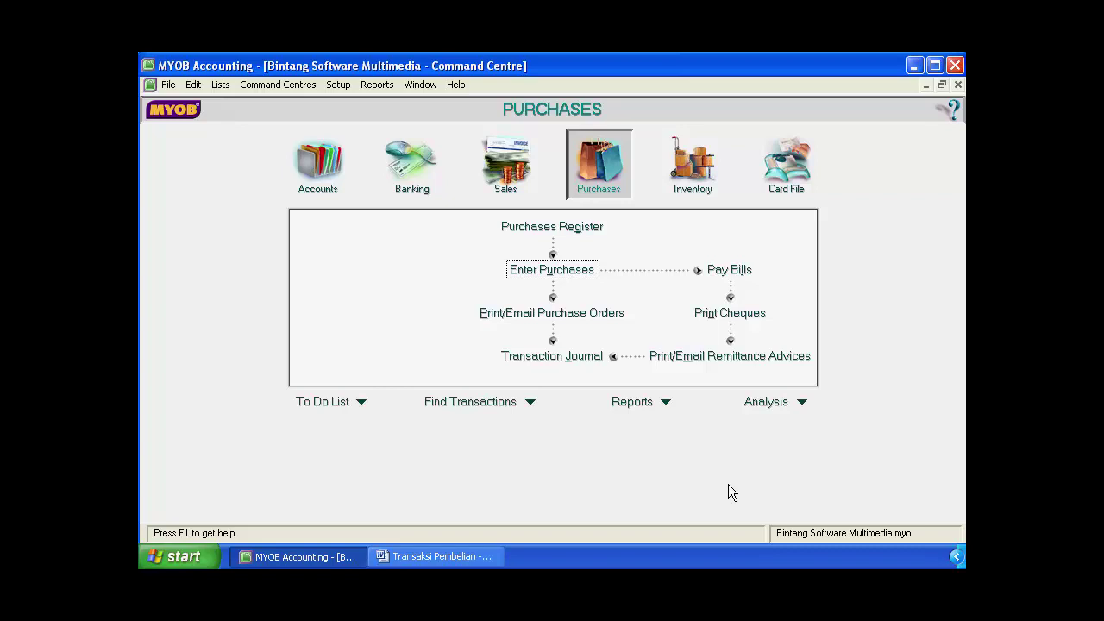
Switch to the Transaksi Pembelian Word document and read transaction 2, examining its date, supplier, refund note, item code and quantity.
{"action": "left_click", "coordinate": [459, 558]}
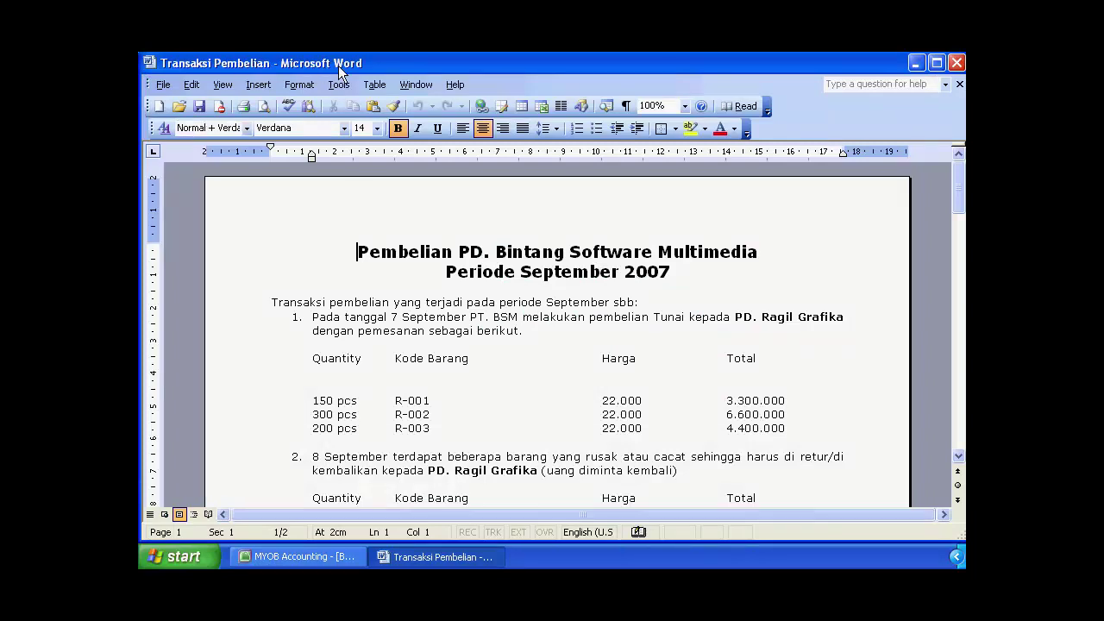
{"action": "scroll", "coordinate": [430, 307], "scroll_direction": "down", "scroll_amount": 3}
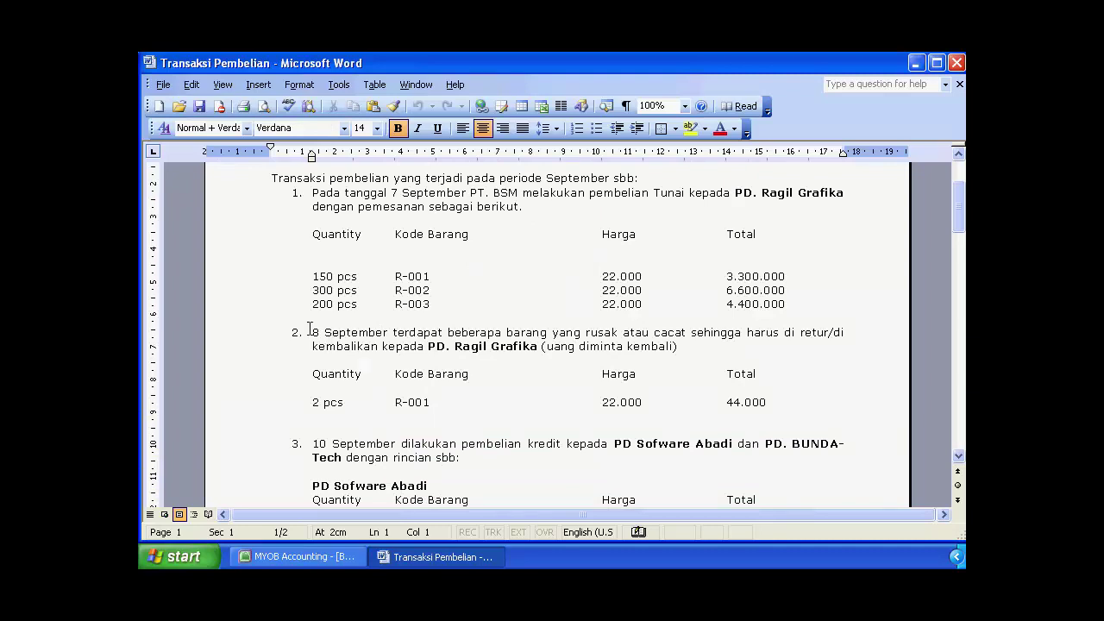
{"action": "left_click_drag", "start_coordinate": [313, 333], "coordinate": [392, 333]}
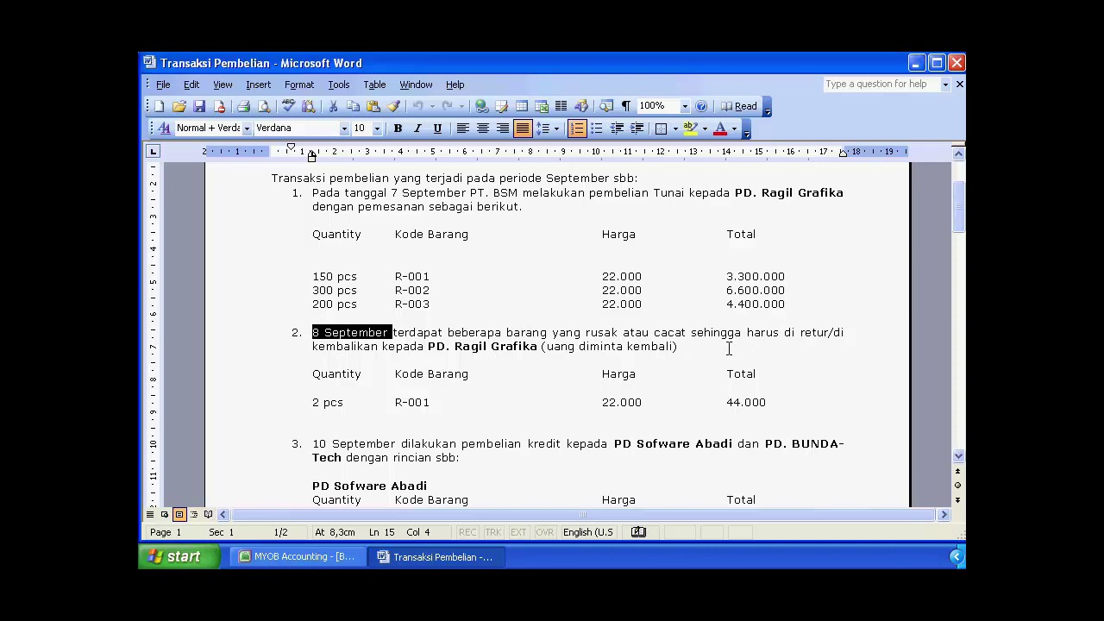
{"action": "left_click_drag", "start_coordinate": [429, 346], "coordinate": [524, 355]}
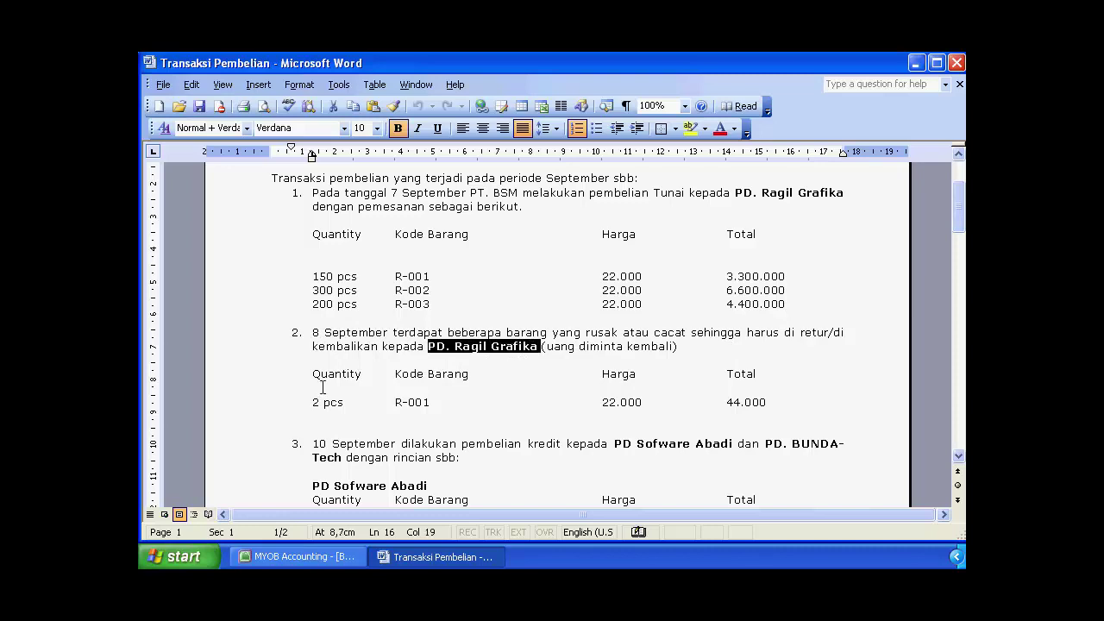
{"action": "left_click_drag", "start_coordinate": [304, 372], "coordinate": [438, 402]}
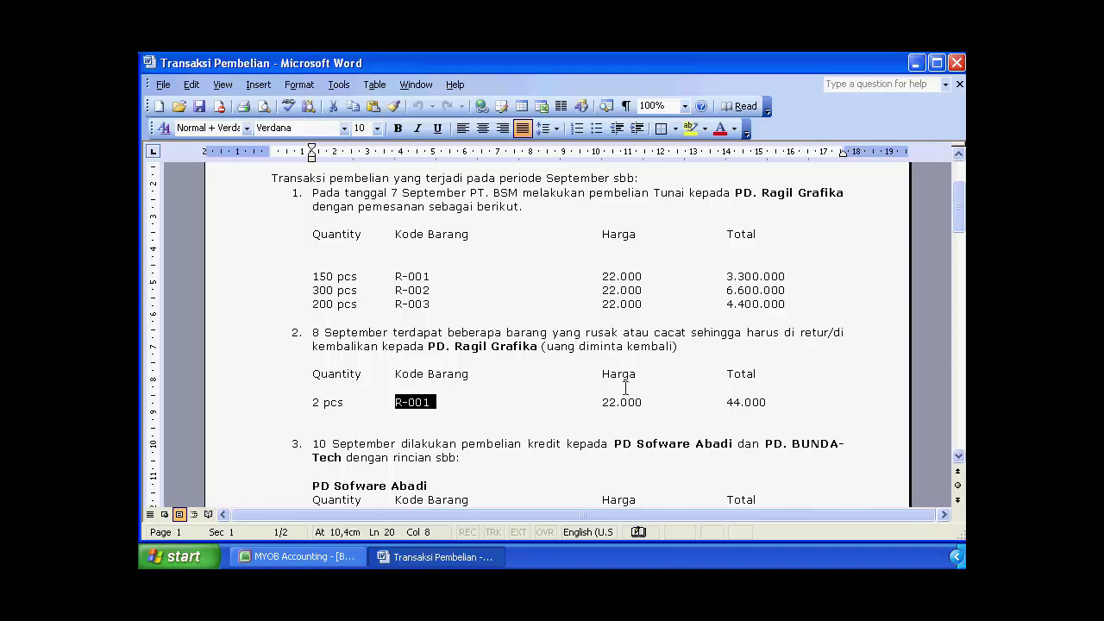
{"action": "scroll", "coordinate": [573, 345], "scroll_direction": "up", "scroll_amount": 1}
{"action": "scroll", "coordinate": [573, 345], "scroll_direction": "down", "scroll_amount": 1}
{"action": "left_click", "coordinate": [541, 346]}
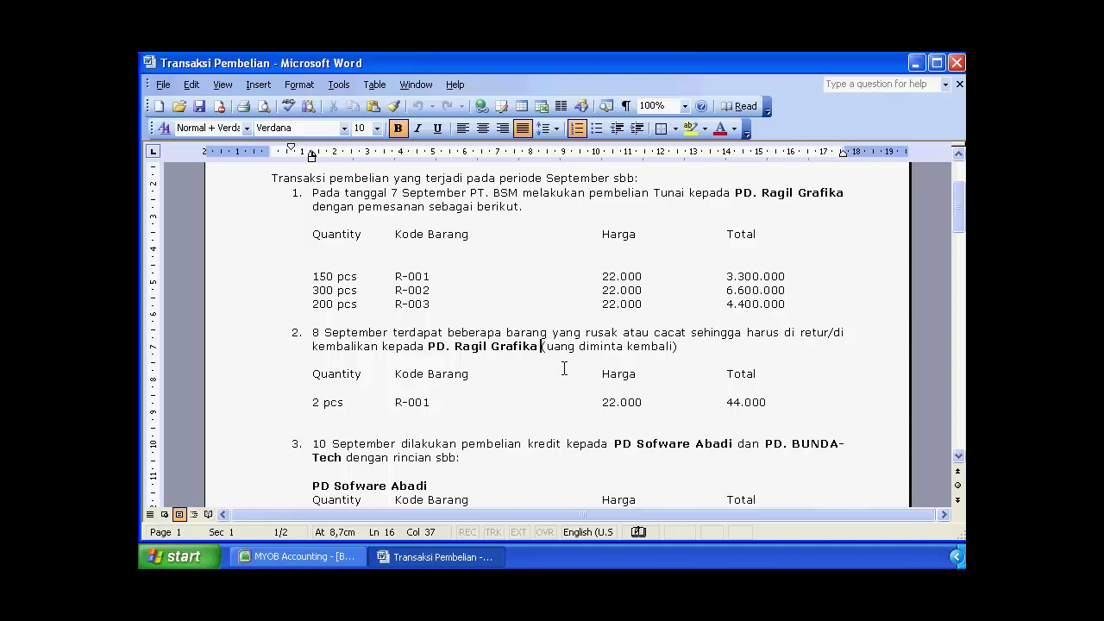
{"action": "left_click_drag", "start_coordinate": [543, 347], "coordinate": [680, 350]}
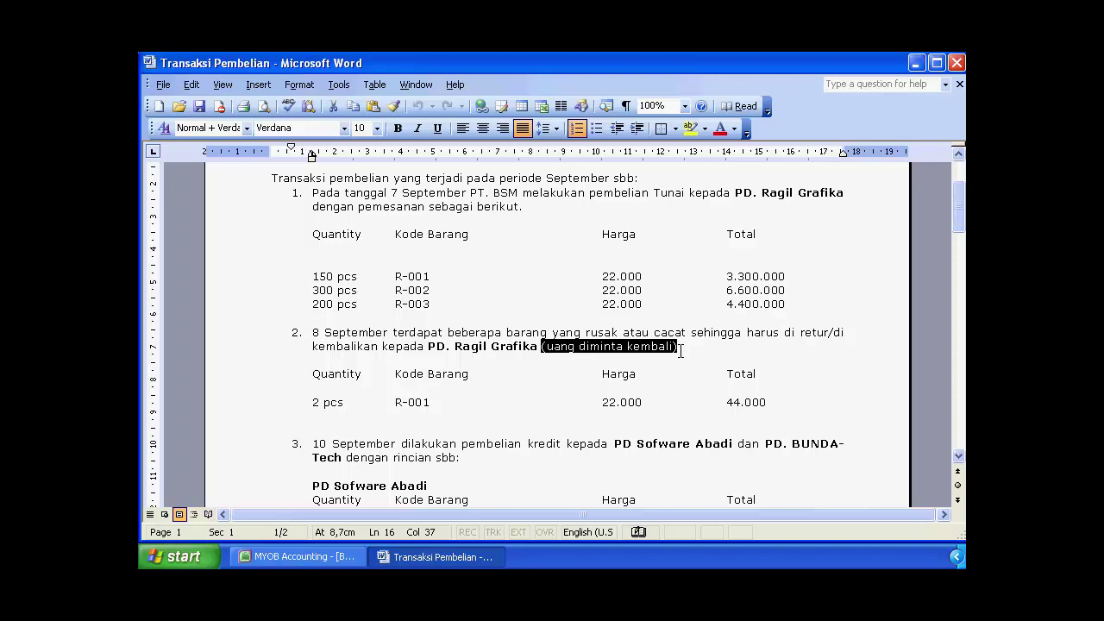
{"action": "left_click_drag", "start_coordinate": [313, 402], "coordinate": [363, 411]}
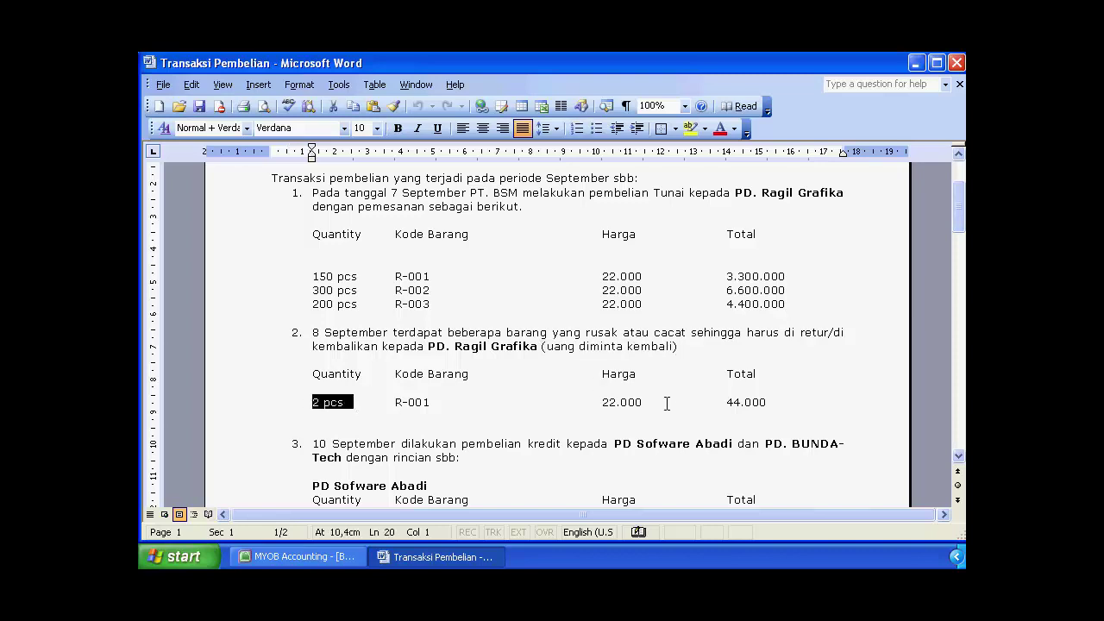
{"action": "left_click", "coordinate": [688, 346]}
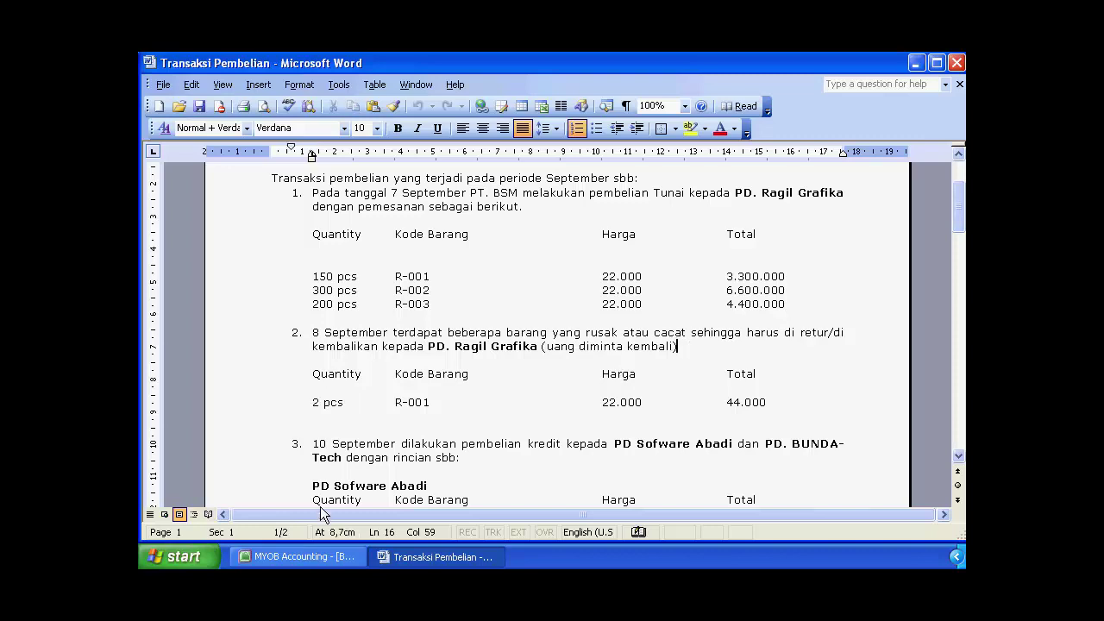
Return to MYOB Accounting and start a new purchase from Returns & Debits in the Purchases Register.
{"action": "left_click", "coordinate": [297, 557]}
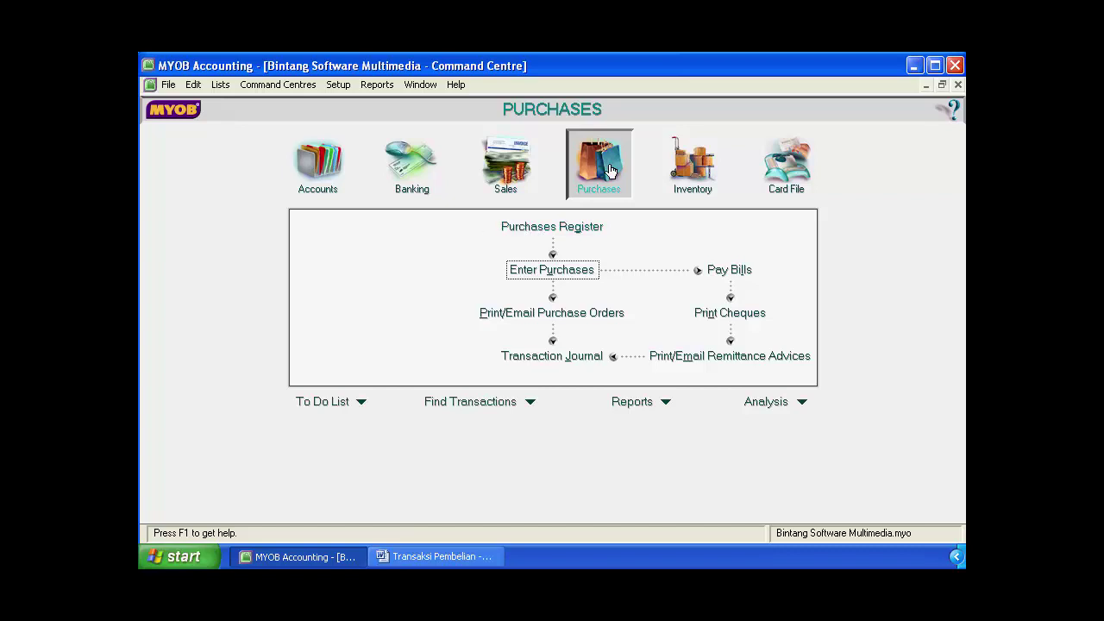
{"action": "left_click", "coordinate": [309, 174]}
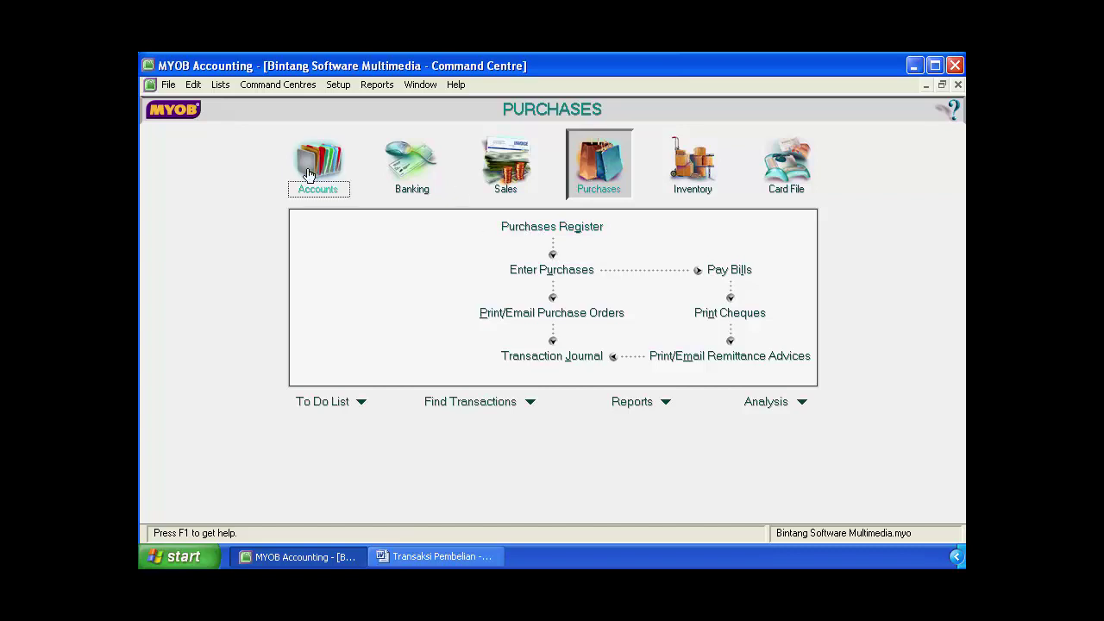
{"action": "left_click", "coordinate": [614, 164]}
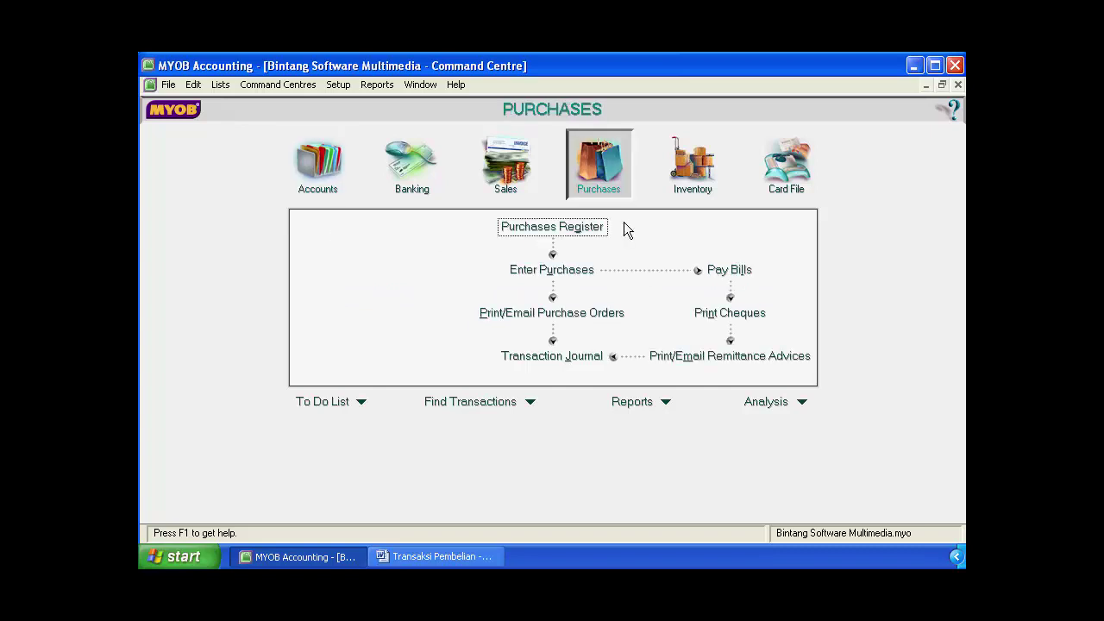
{"action": "left_click", "coordinate": [575, 230]}
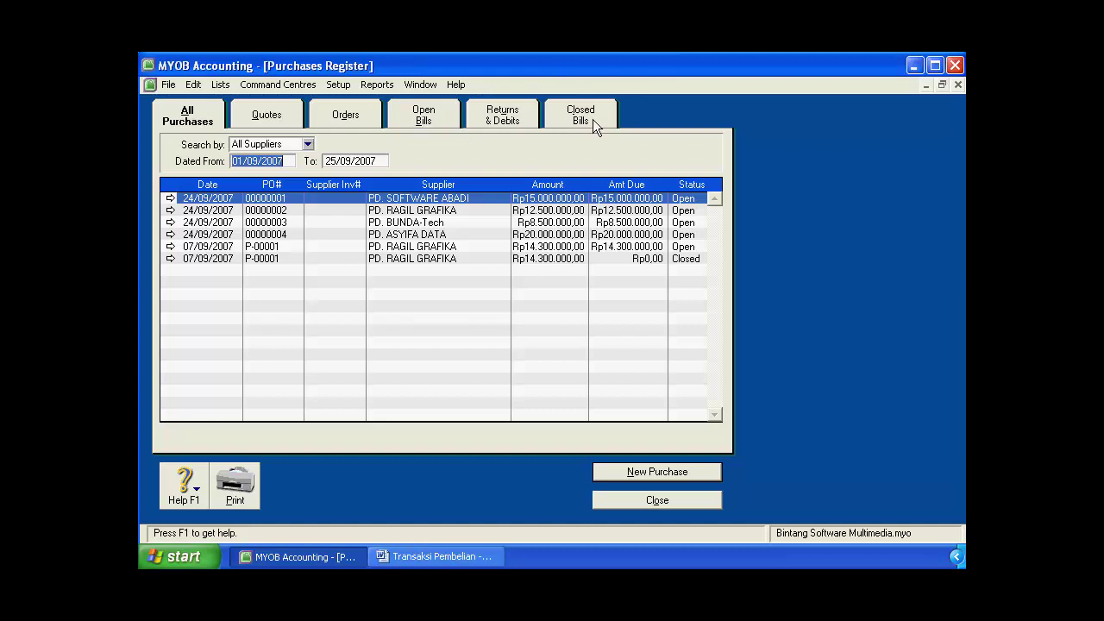
{"action": "left_click", "coordinate": [516, 121]}
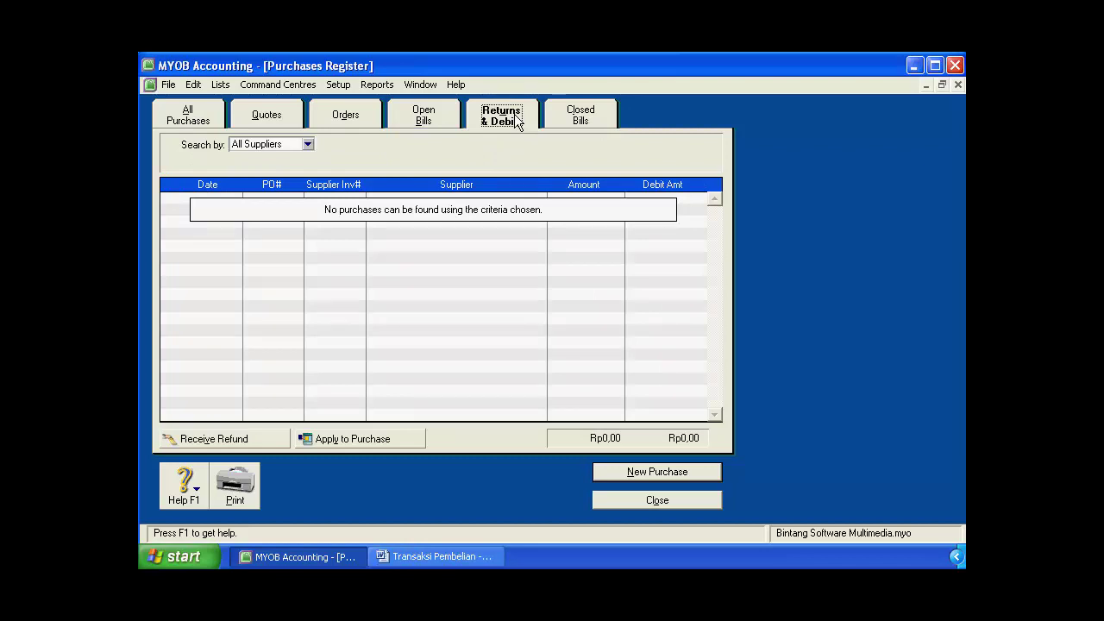
{"action": "left_click", "coordinate": [647, 473]}
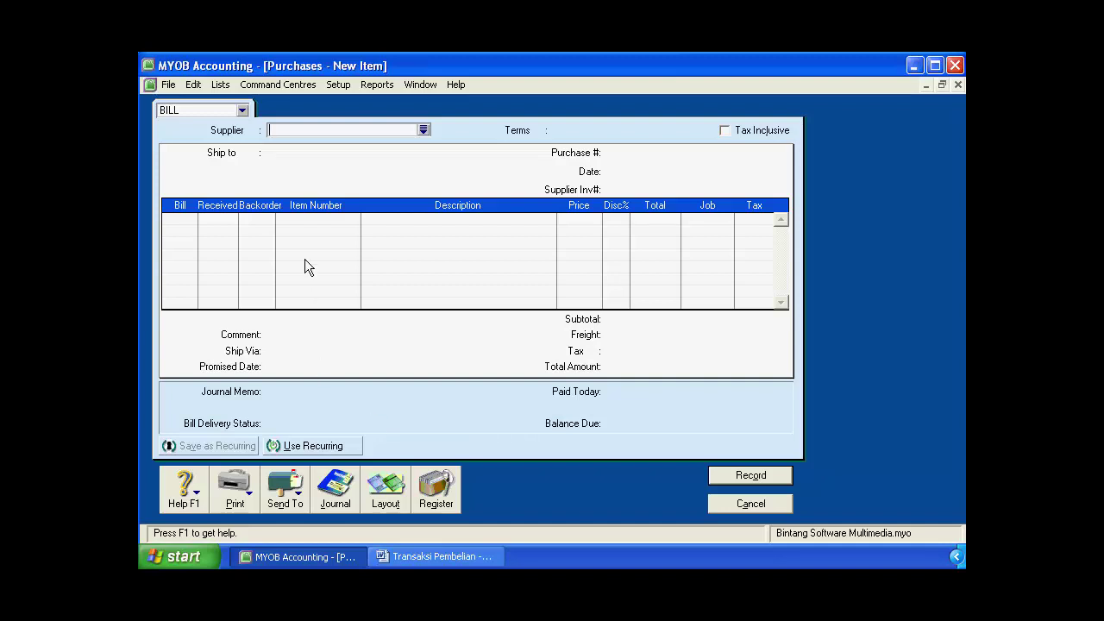
Select PD. RAGIL GRAFIKA as the supplier and set the purchase number to R-00001.
{"action": "left_click", "coordinate": [423, 129]}
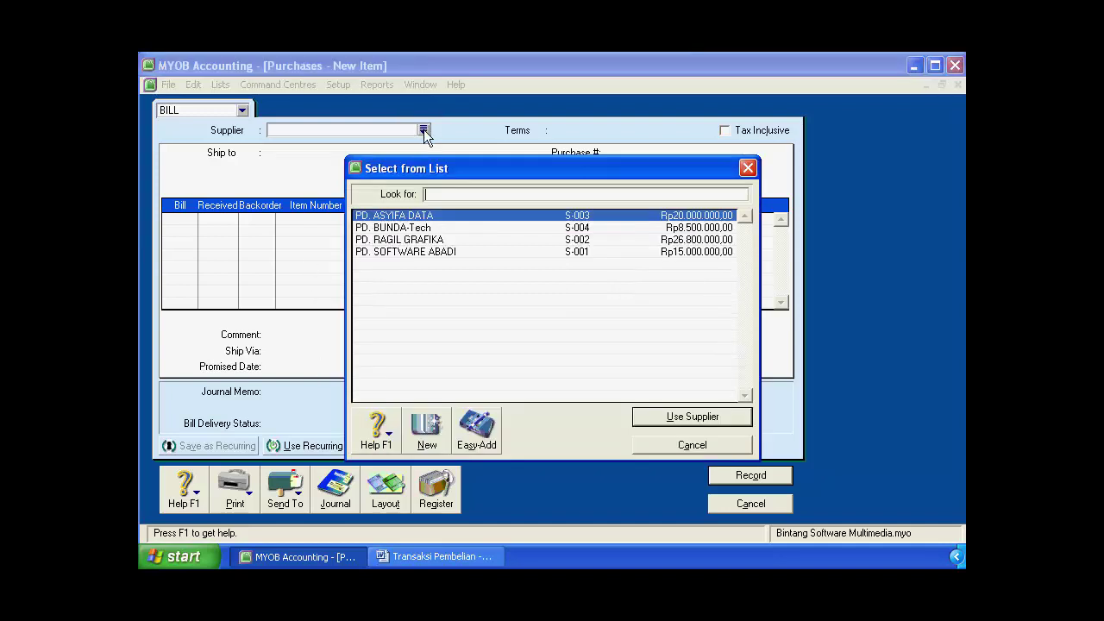
{"action": "left_click", "coordinate": [431, 239]}
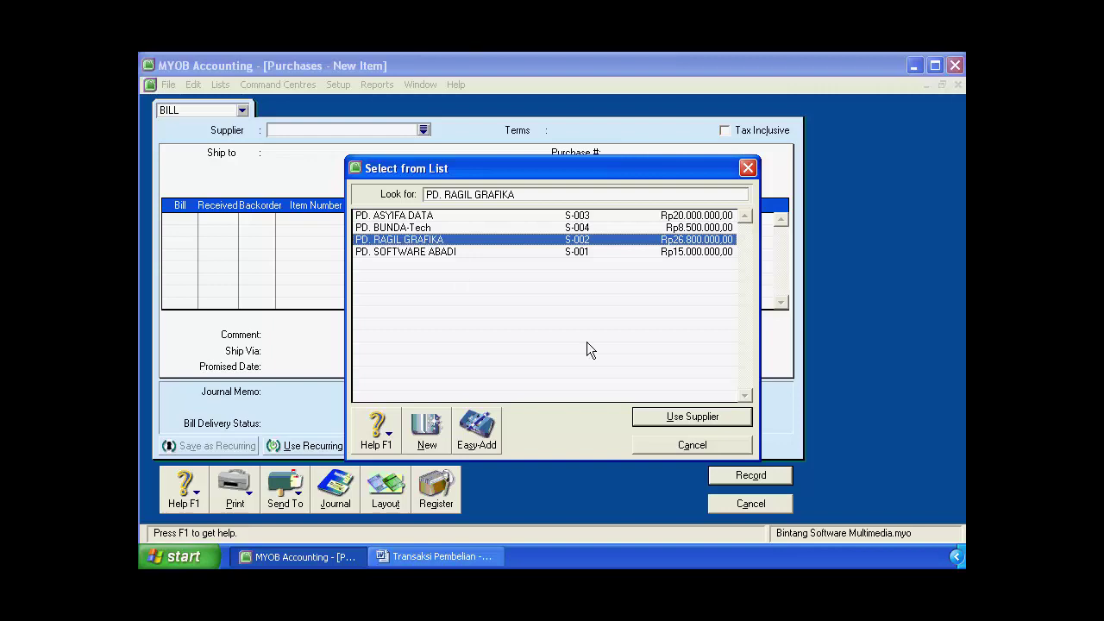
{"action": "left_click", "coordinate": [675, 418]}
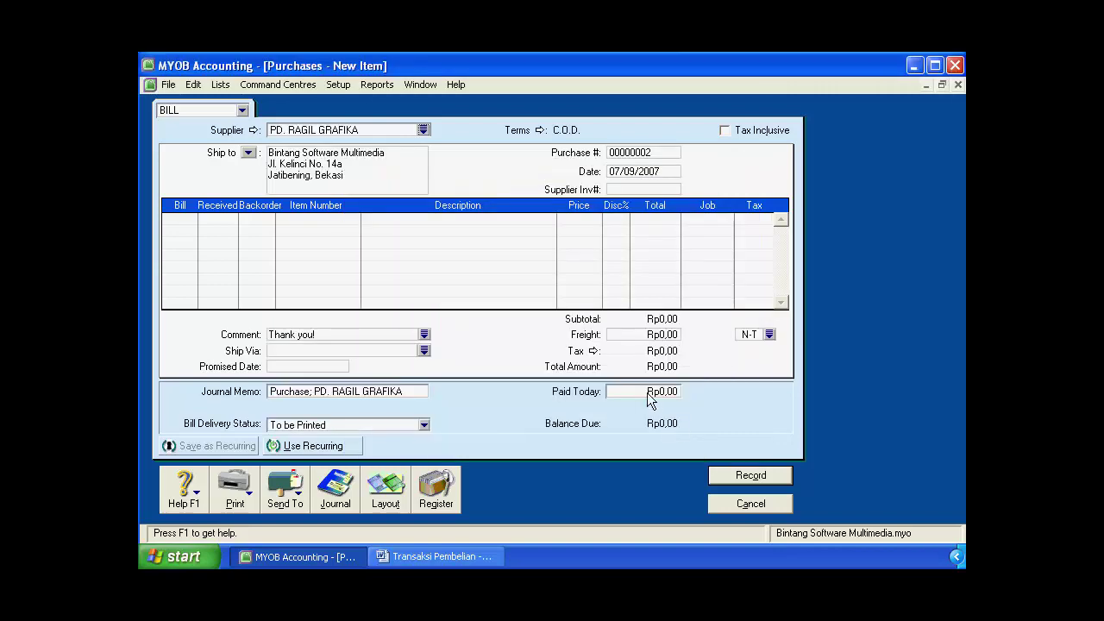
{"action": "left_click", "coordinate": [625, 154]}
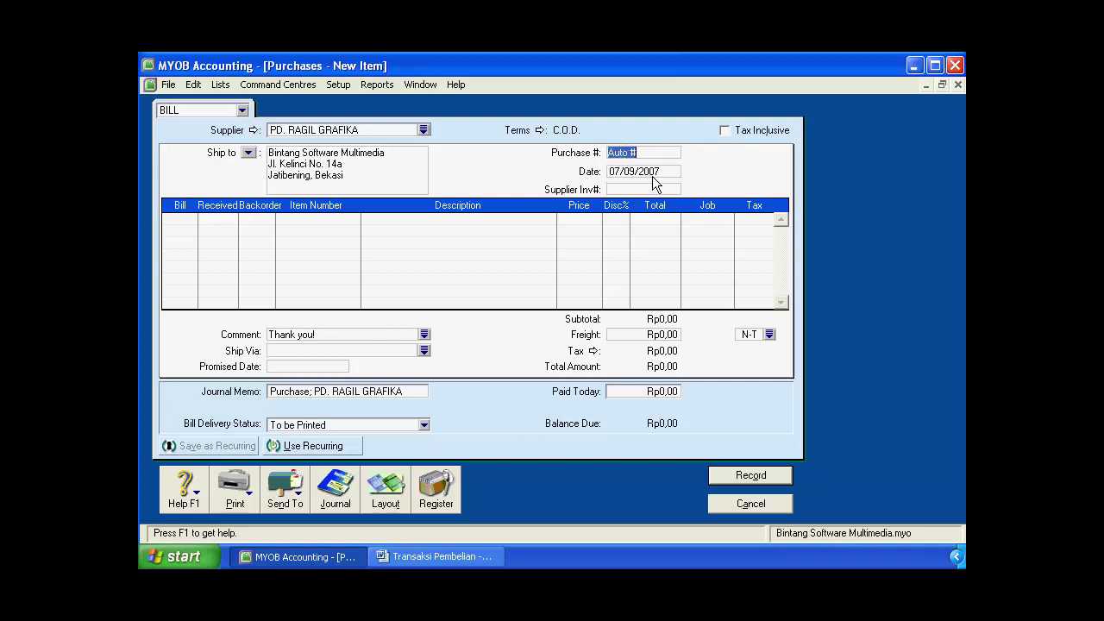
{"action": "type", "text": "R-00001"}
Check the return date in the Word document, set the bill date to 08/09/2007 and leave the supplier invoice number blank.
{"action": "left_click", "coordinate": [629, 172]}
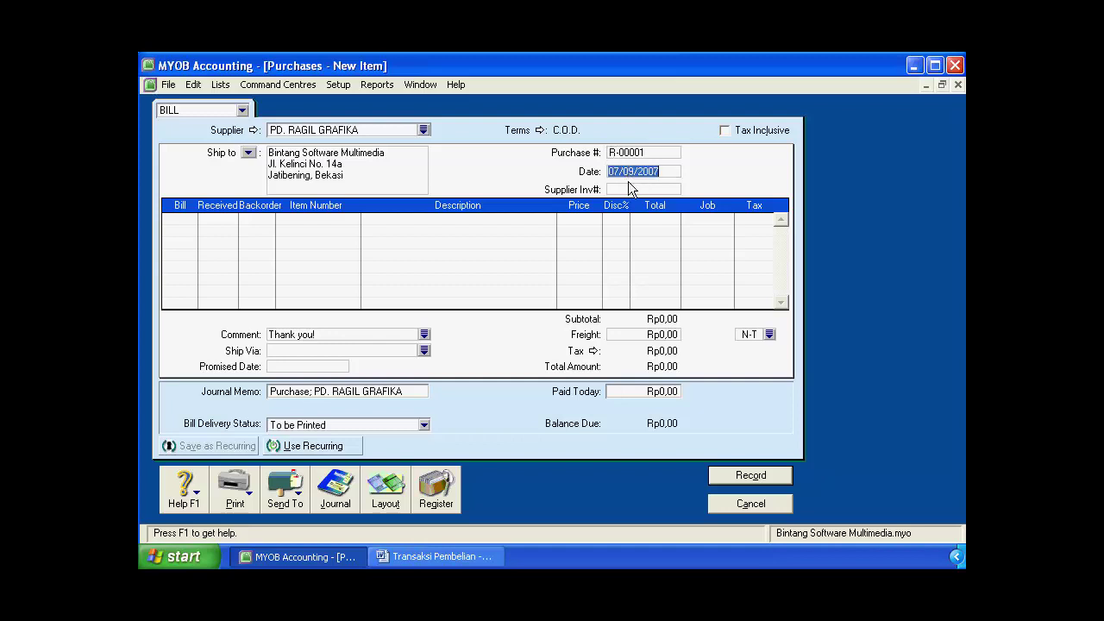
{"action": "left_click", "coordinate": [472, 556]}
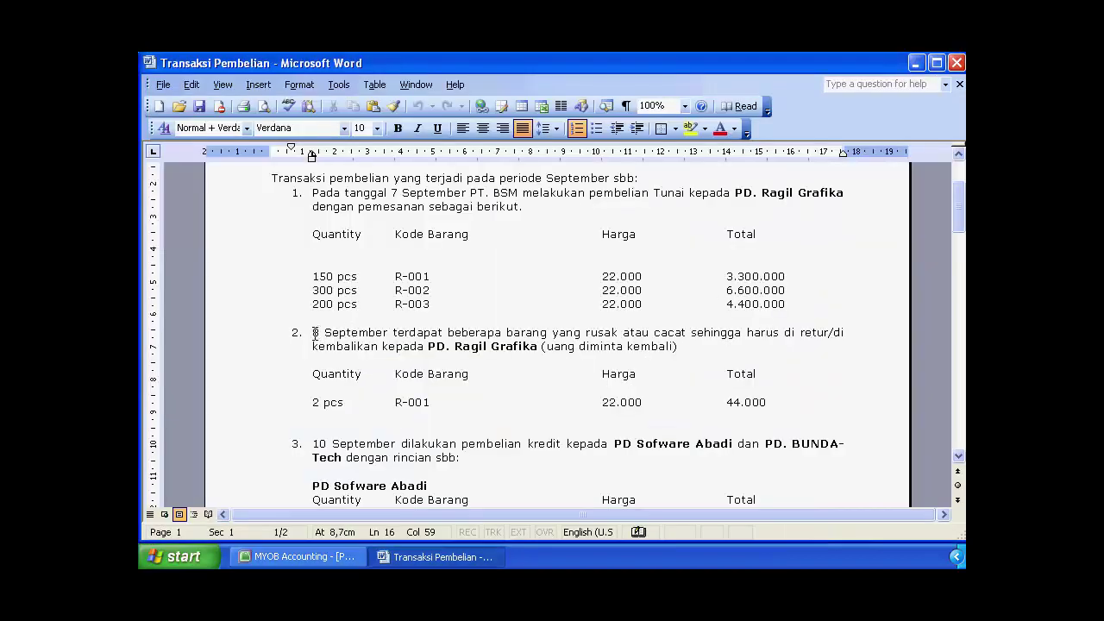
{"action": "left_click_drag", "start_coordinate": [315, 333], "coordinate": [324, 333]}
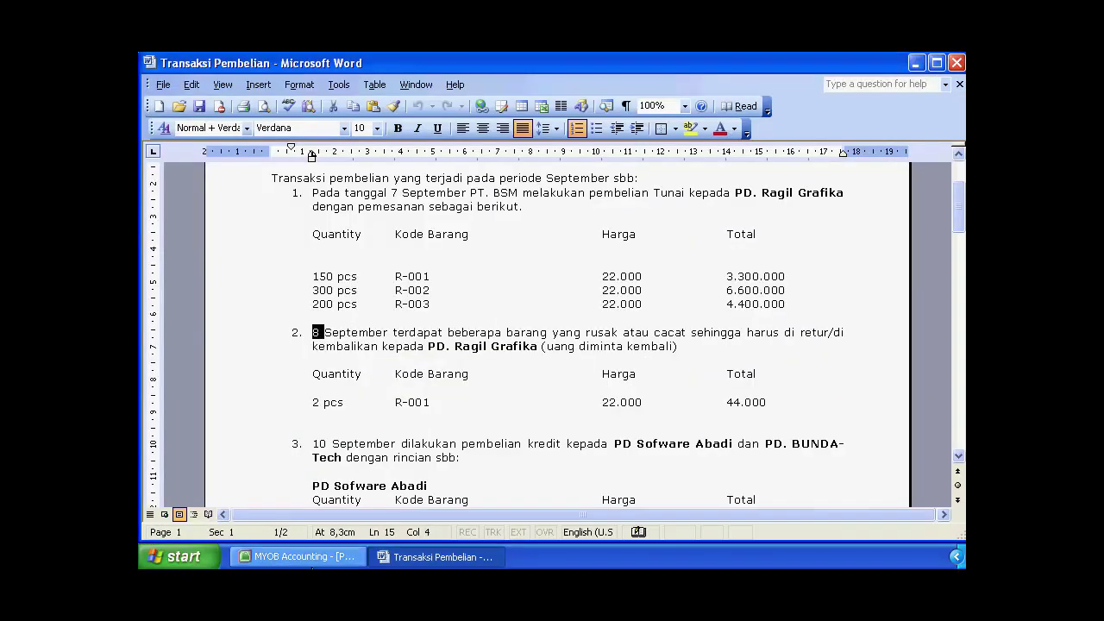
{"action": "left_click", "coordinate": [297, 556]}
{"action": "left_click", "coordinate": [617, 171]}
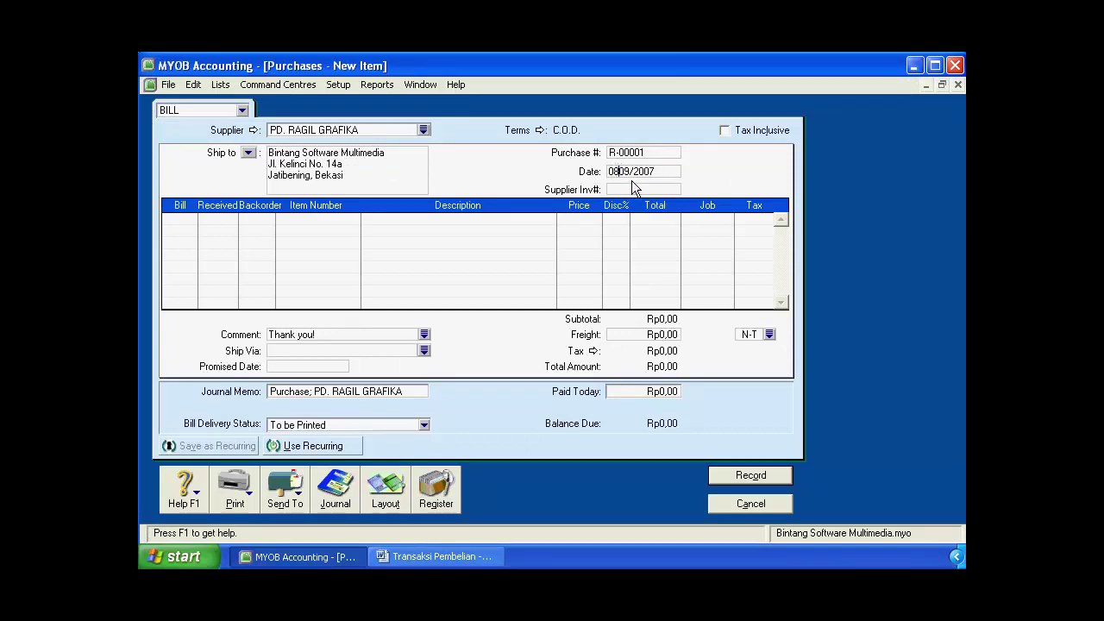
{"action": "type", "text": "8/"}
{"action": "left_click_drag", "start_coordinate": [644, 172], "coordinate": [654, 172]}
{"action": "left_click", "coordinate": [665, 173]}
{"action": "left_click", "coordinate": [670, 191]}
{"action": "key", "text": "Tab"}
Check the returned quantity in the Word document and enter -2 as the billed quantity on the first line.
{"action": "left_click", "coordinate": [477, 561]}
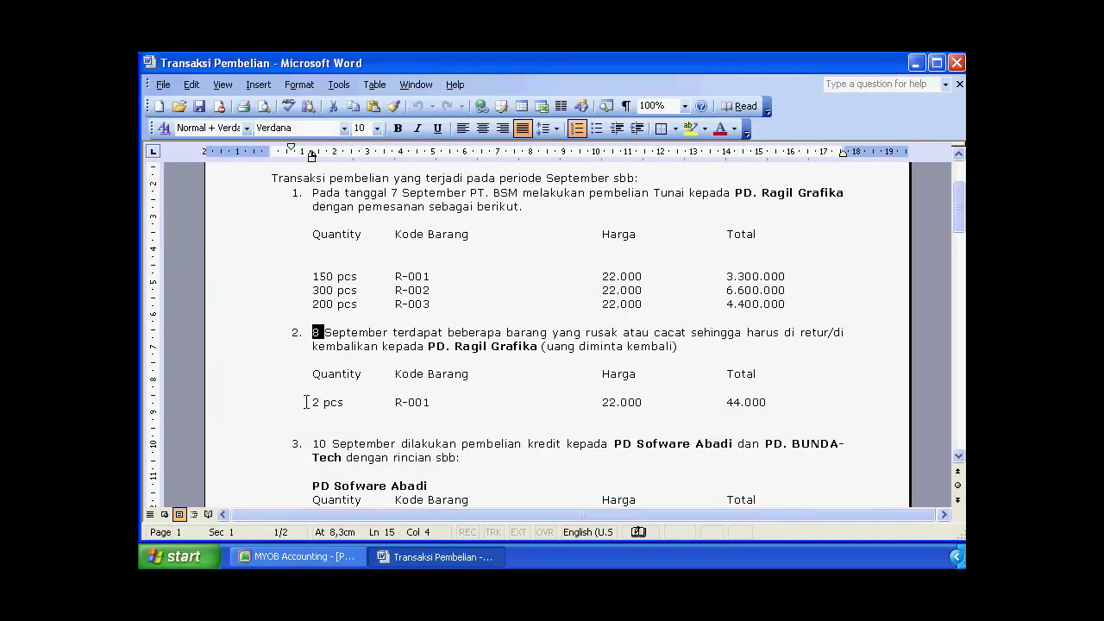
{"action": "left_click", "coordinate": [309, 402]}
{"action": "left_click", "coordinate": [310, 557]}
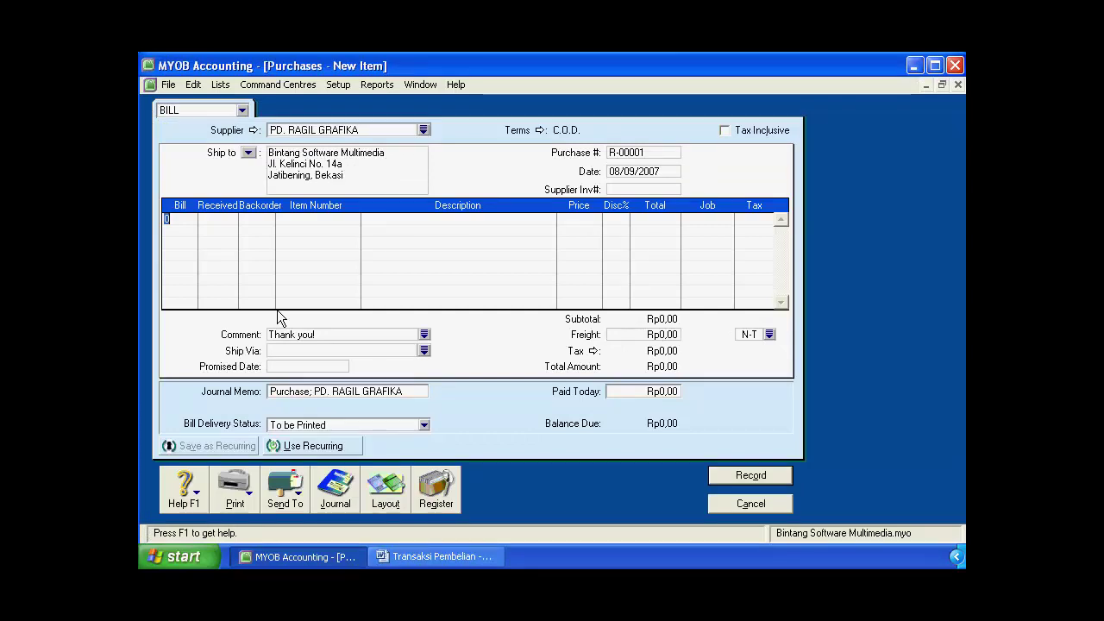
{"action": "type", "text": "-"}
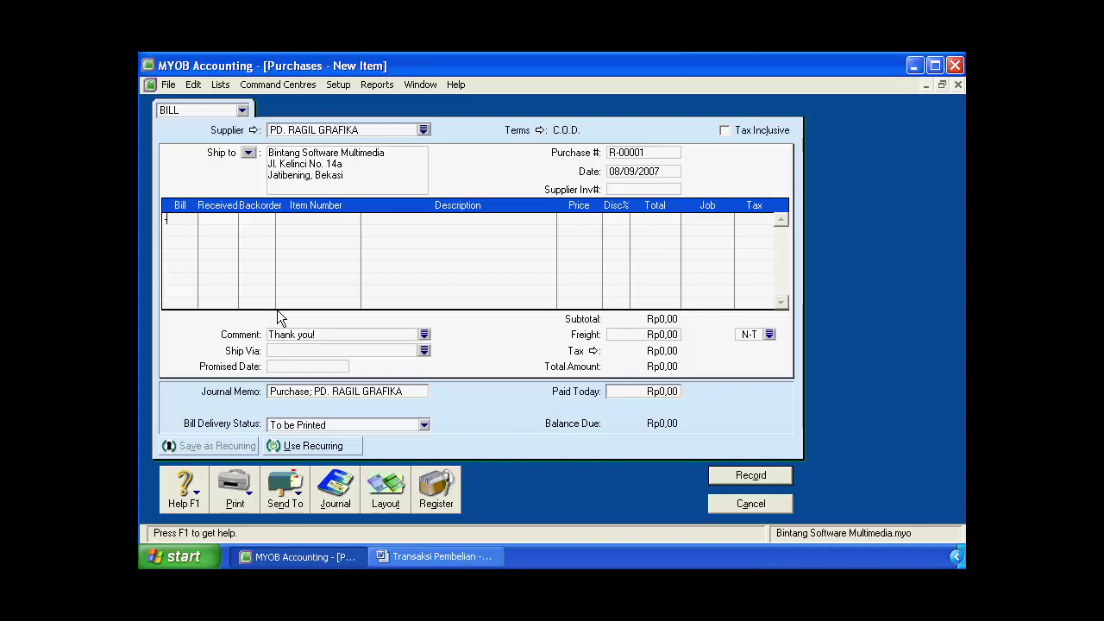
{"action": "type", "text": "2"}
{"action": "key", "text": "Tab"}
{"action": "key", "text": "Tab"}
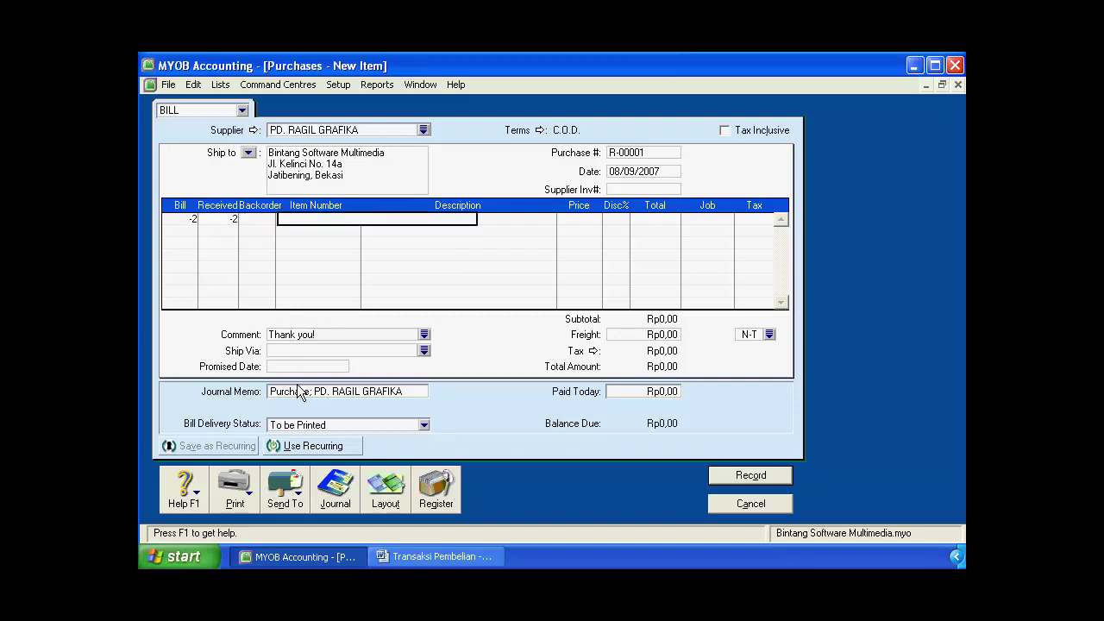
Check the returned item's code in the Word document and enter item R-001 on the first line of the return in MYOB Accounting.
{"action": "left_click", "coordinate": [428, 556]}
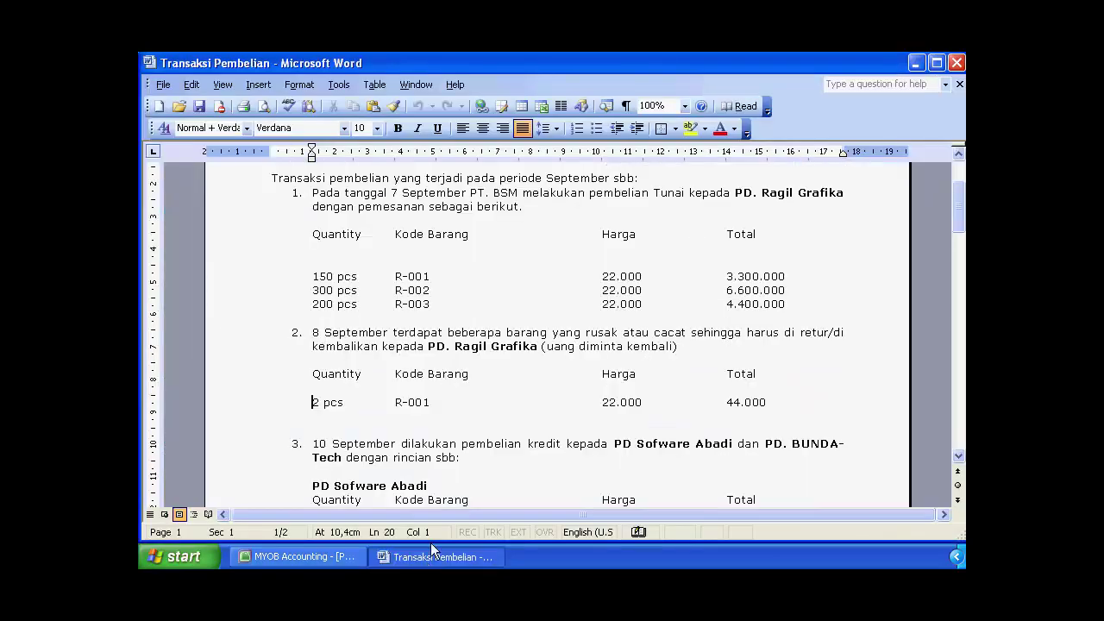
{"action": "left_click", "coordinate": [396, 374]}
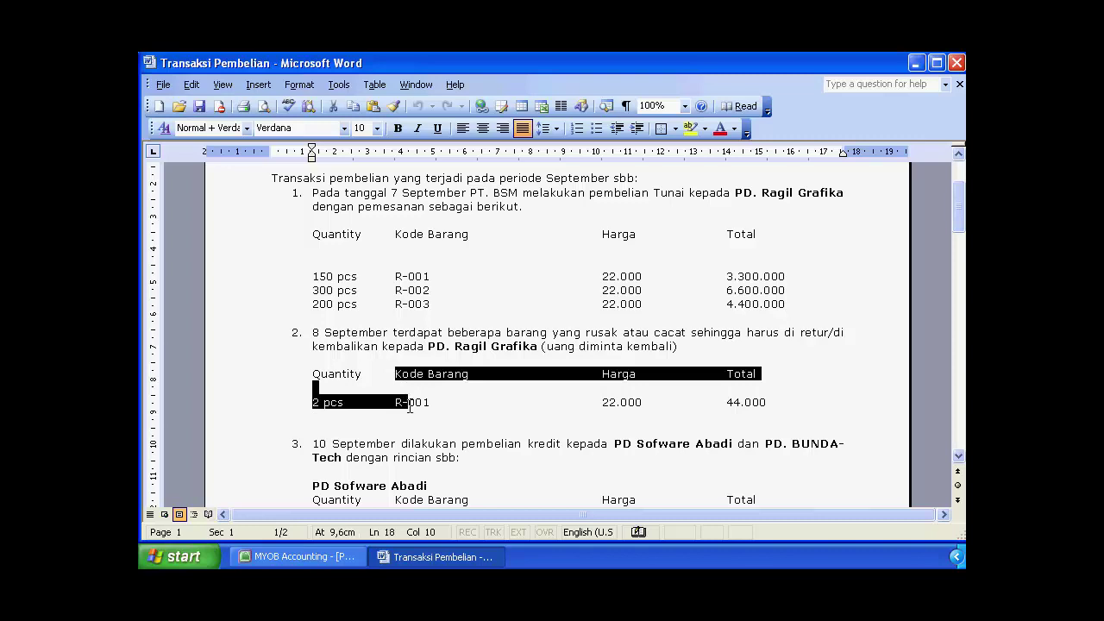
{"action": "left_click_drag", "start_coordinate": [408, 402], "coordinate": [430, 402]}
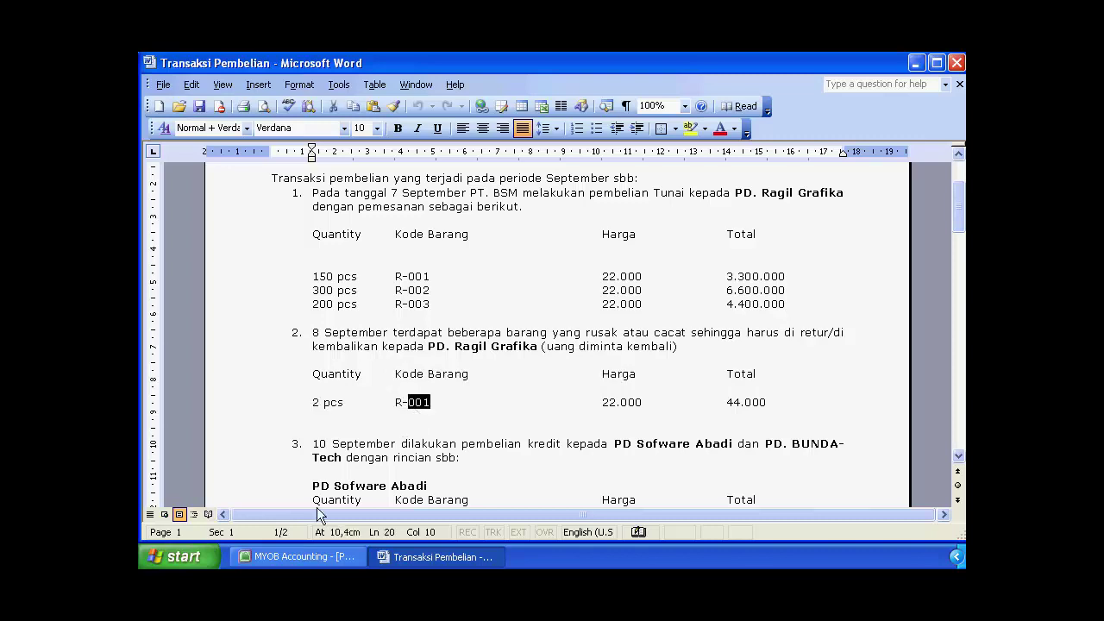
{"action": "left_click", "coordinate": [297, 557]}
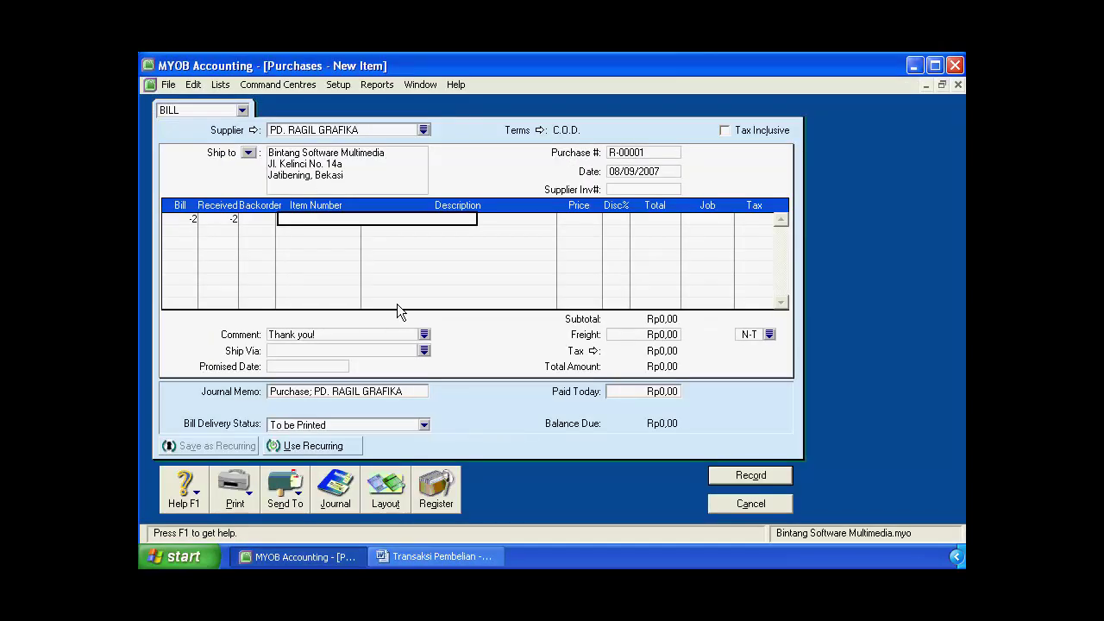
{"action": "key", "text": "Tab"}
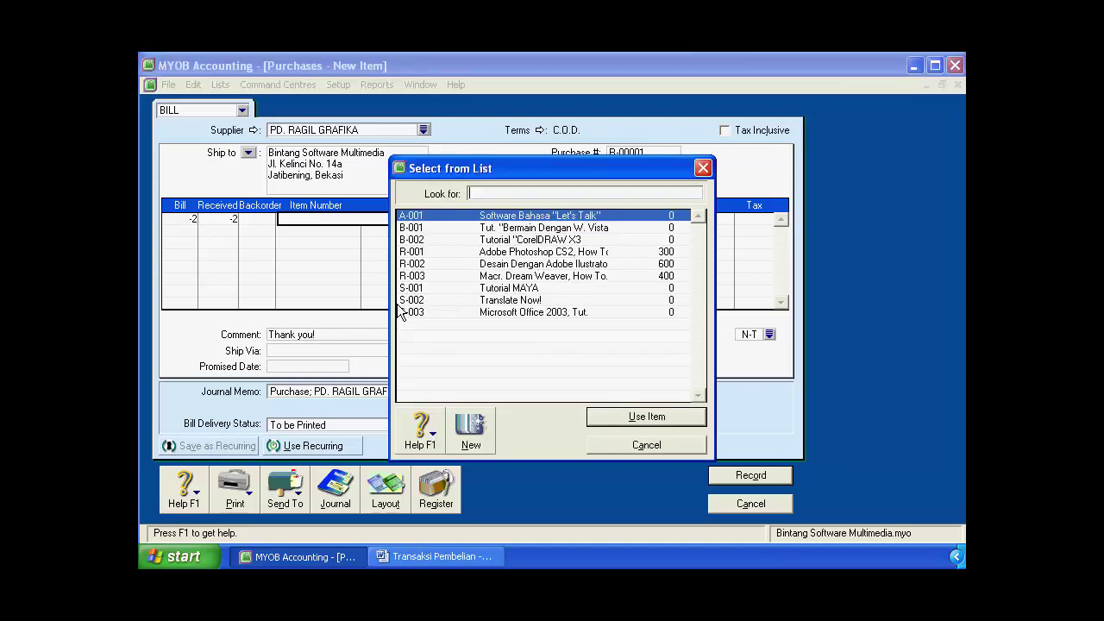
{"action": "left_click", "coordinate": [434, 252]}
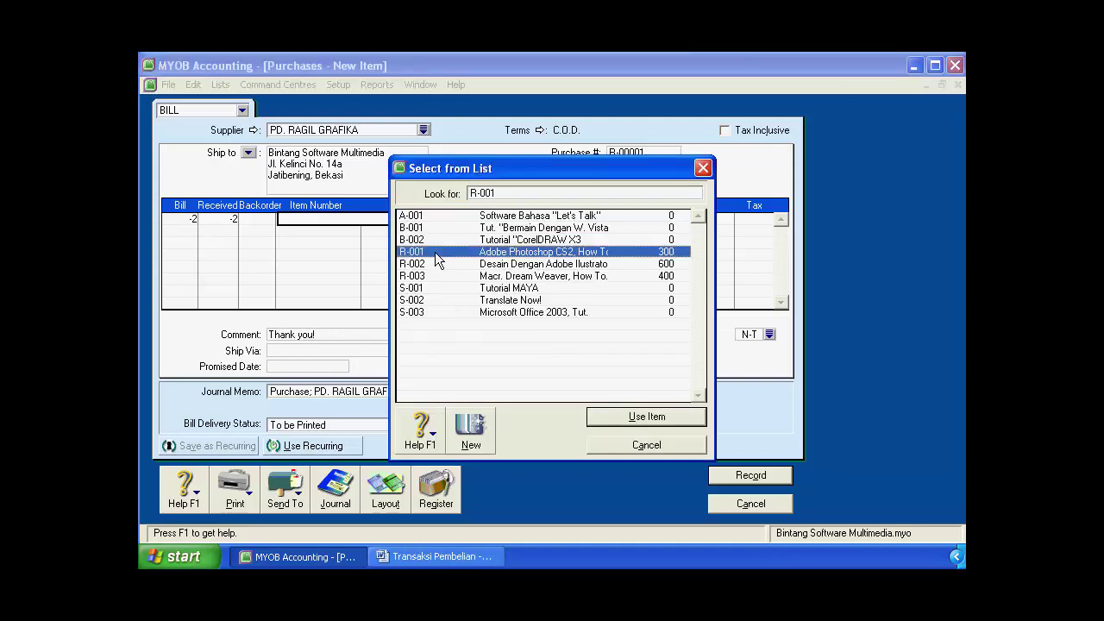
{"action": "left_click", "coordinate": [619, 416]}
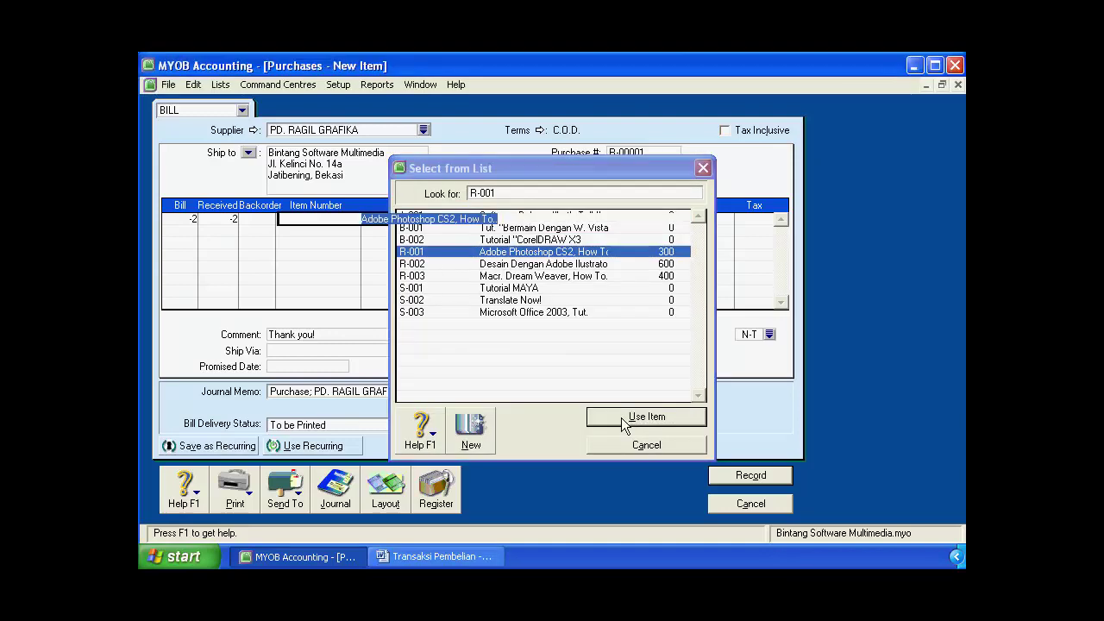
Review the description, price, discount, total, job and tax code of the R-001 return line.
{"action": "left_click", "coordinate": [512, 224]}
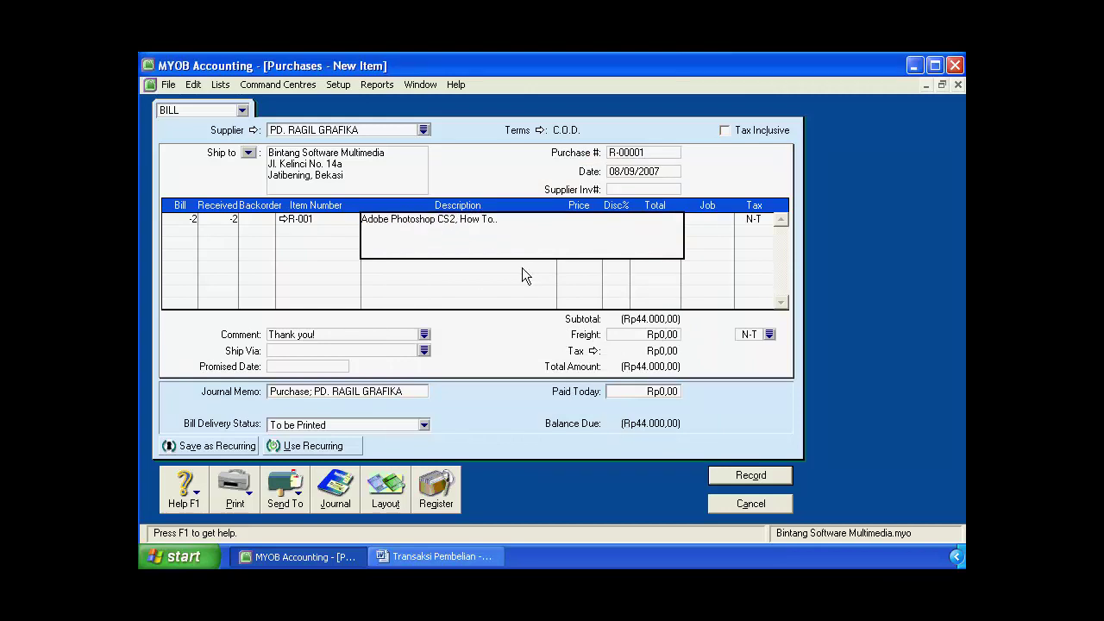
{"action": "key", "text": "Tab"}
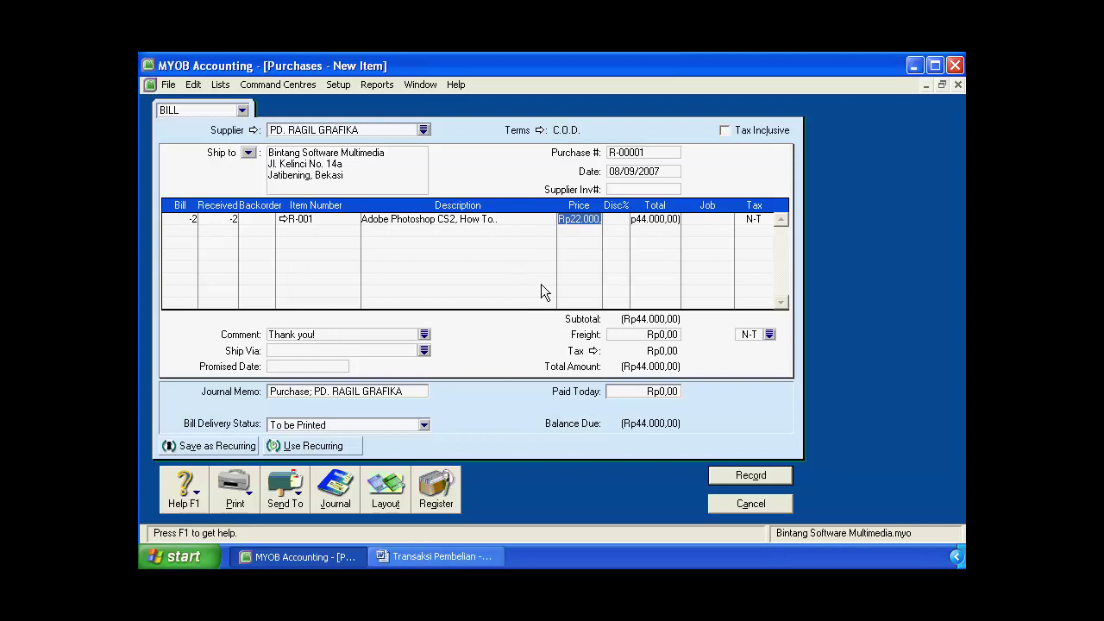
{"action": "left_click", "coordinate": [597, 219]}
{"action": "type", "text": ","}
{"action": "key", "text": "BackSpace"}
{"action": "left_click_drag", "start_coordinate": [559, 220], "coordinate": [604, 221]}
{"action": "left_click", "coordinate": [566, 219]}
{"action": "key", "text": "Tab"}
{"action": "key", "text": "Tab"}
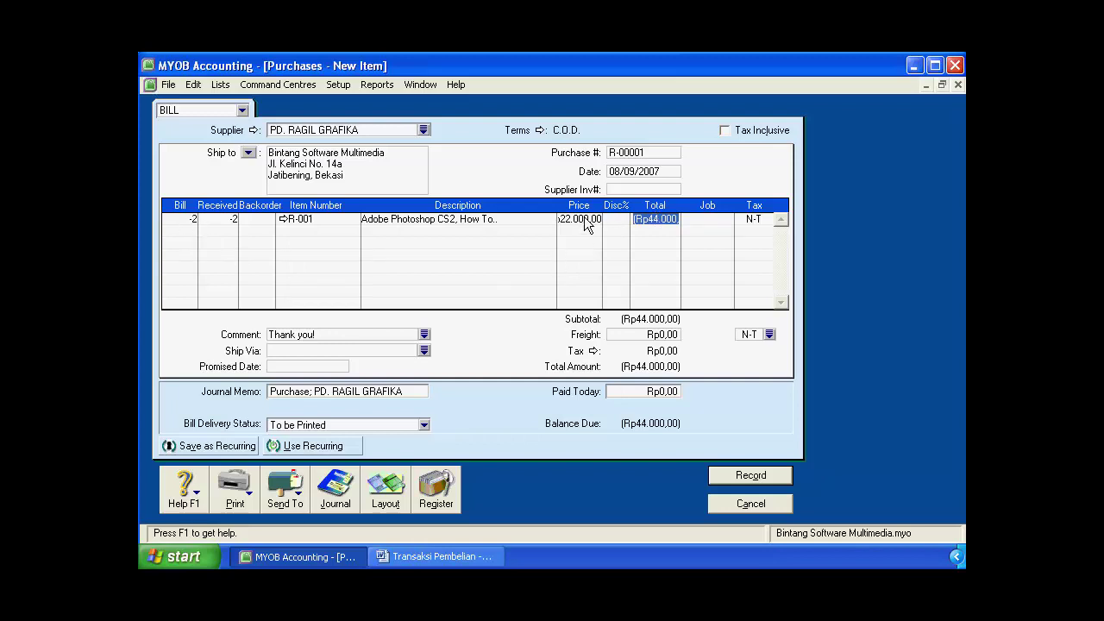
{"action": "left_click", "coordinate": [655, 219]}
{"action": "key", "text": "Tab"}
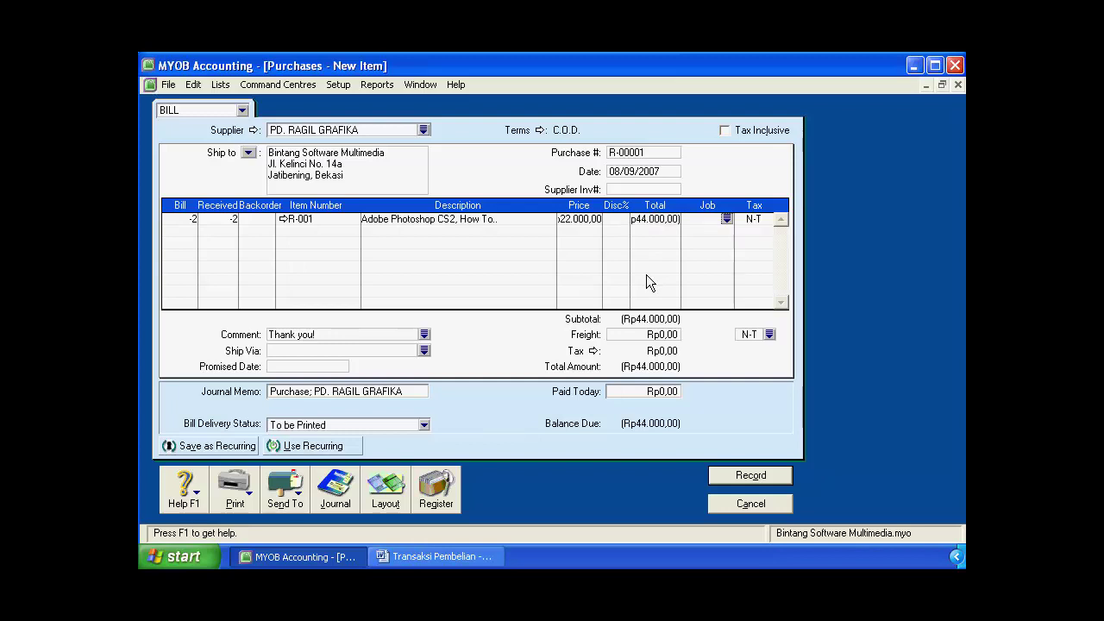
{"action": "key", "text": "Tab"}
{"action": "left_click", "coordinate": [754, 223]}
{"action": "key", "text": "Tab"}
Preview the journal recap of the return, record the transaction and close the purchase entry form.
{"action": "key", "text": "ctrl+r"}
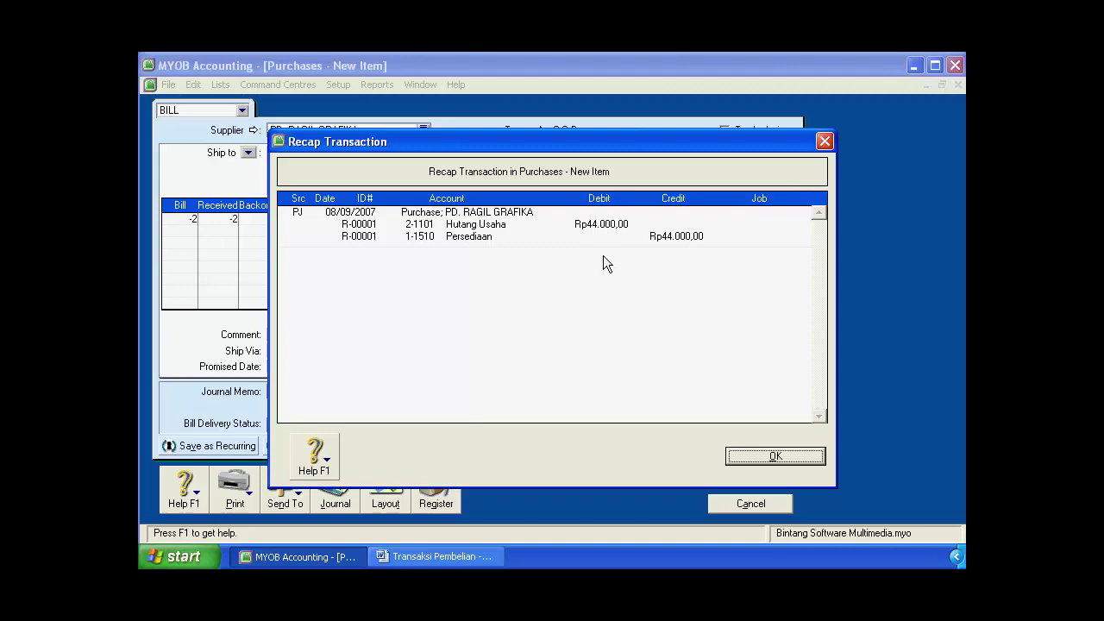
{"action": "left_click", "coordinate": [775, 456]}
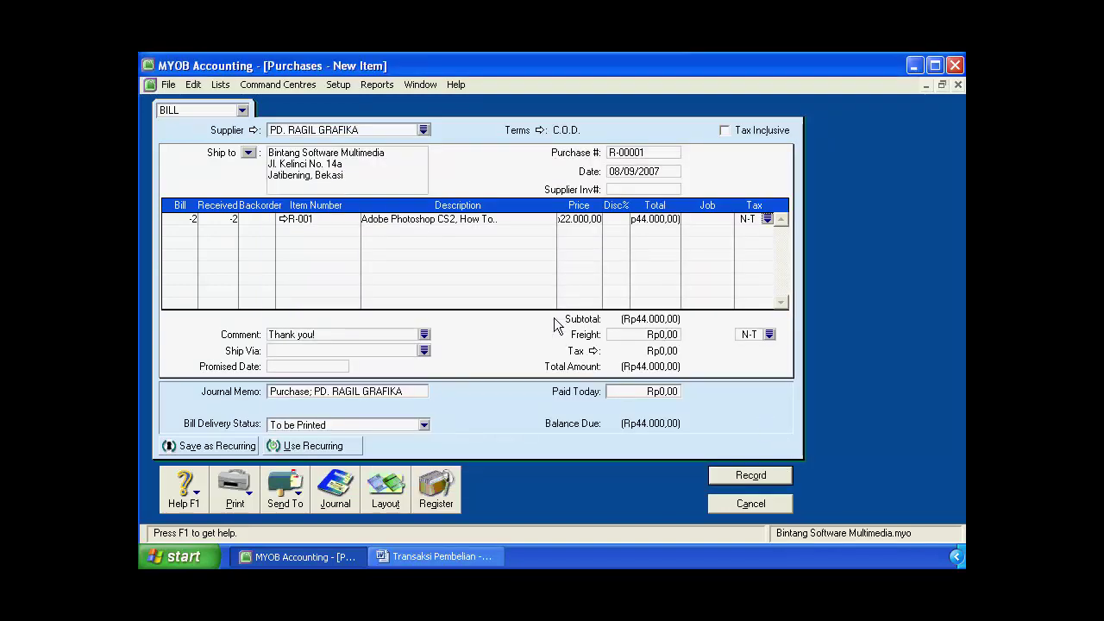
{"action": "left_click", "coordinate": [746, 478]}
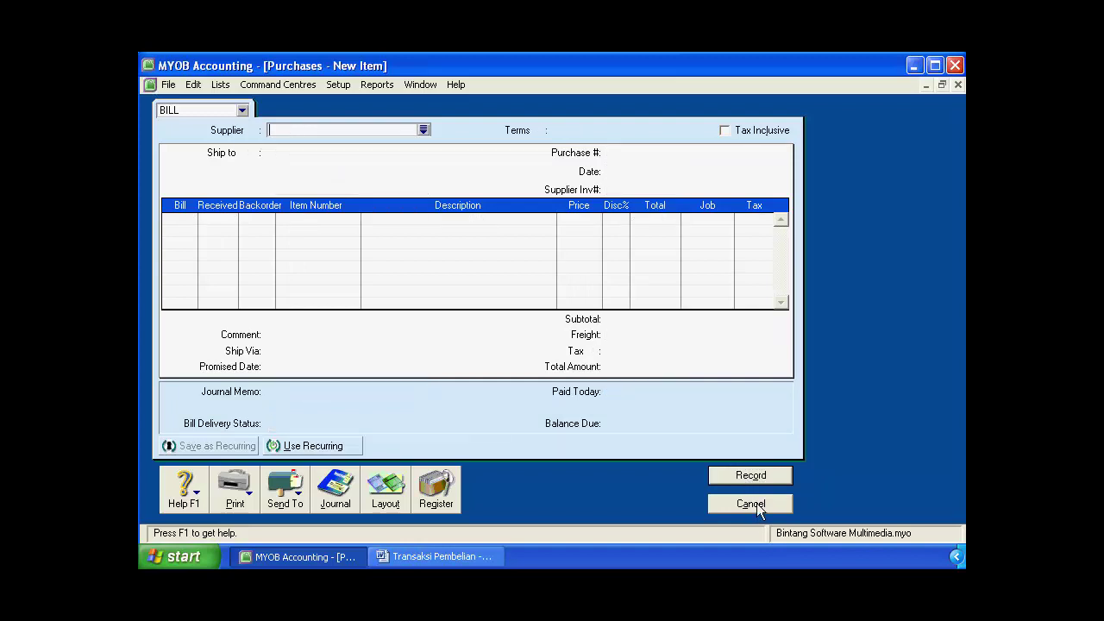
{"action": "left_click", "coordinate": [756, 507]}
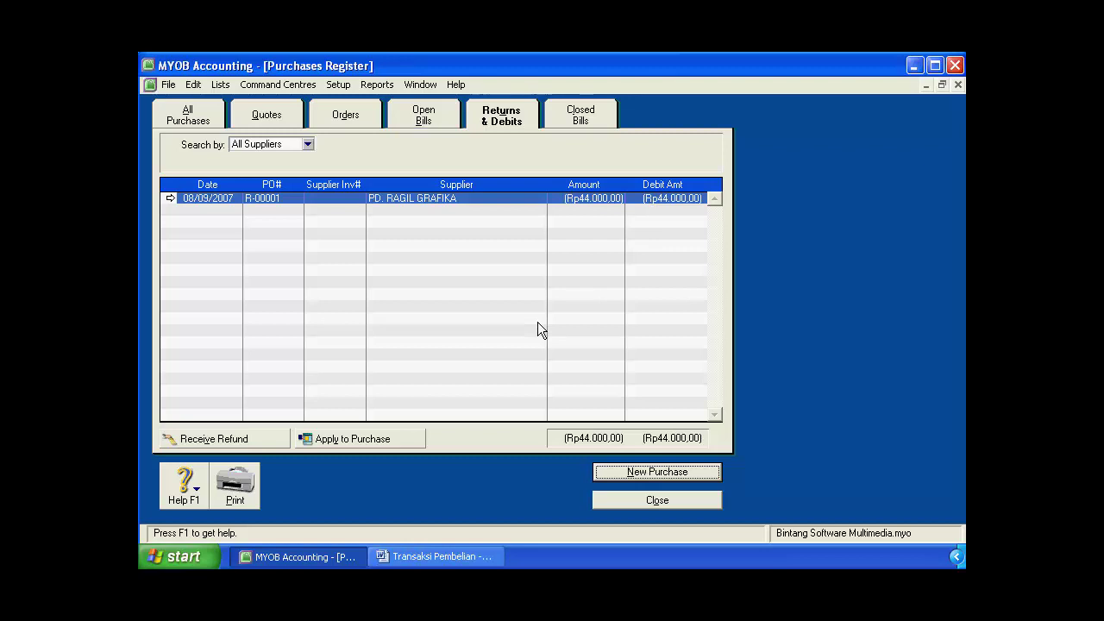
Check the refund condition for the return in the Word document and start receiving a refund for PD. RAGIL GRAFIKA's R-00001 debit in MYOB Accounting.
{"action": "left_click", "coordinate": [444, 556]}
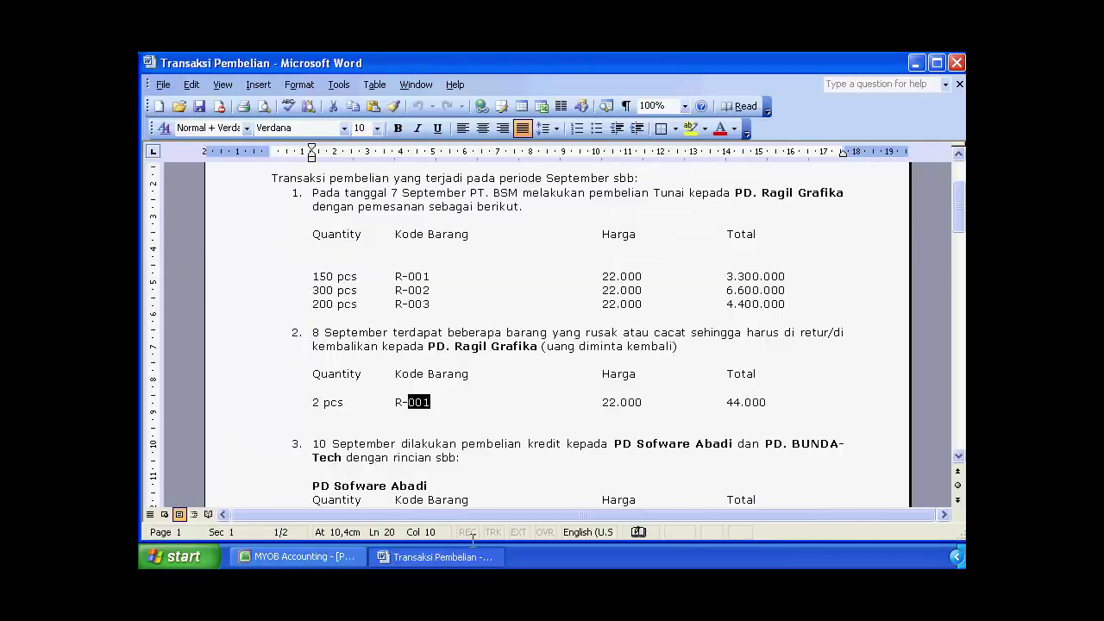
{"action": "left_click_drag", "start_coordinate": [543, 345], "coordinate": [679, 346]}
{"action": "left_click", "coordinate": [281, 557]}
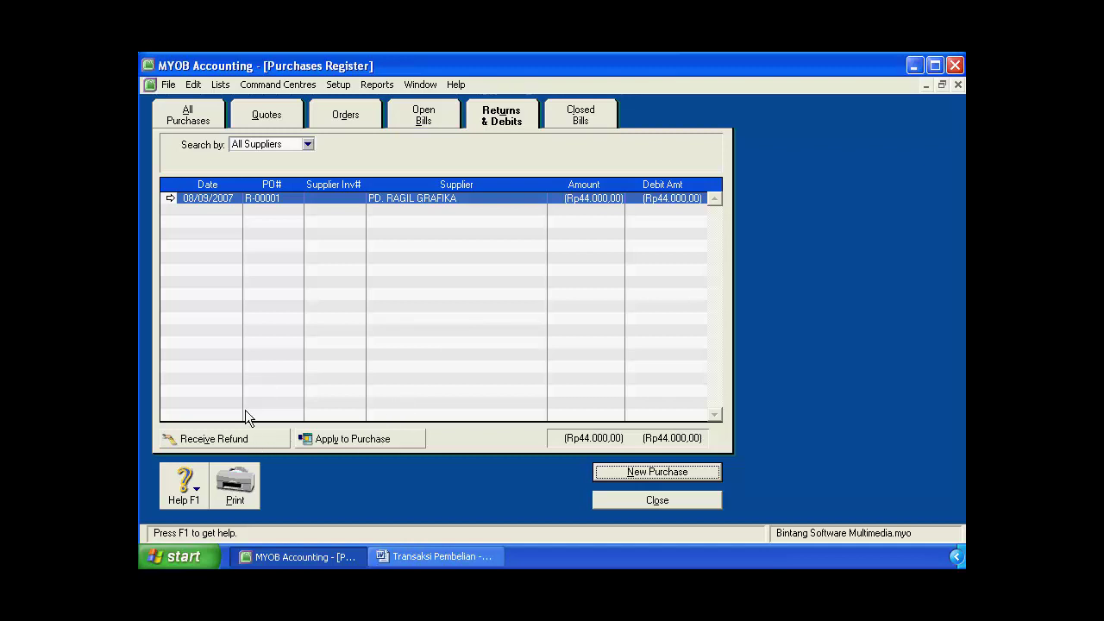
{"action": "left_click", "coordinate": [245, 440]}
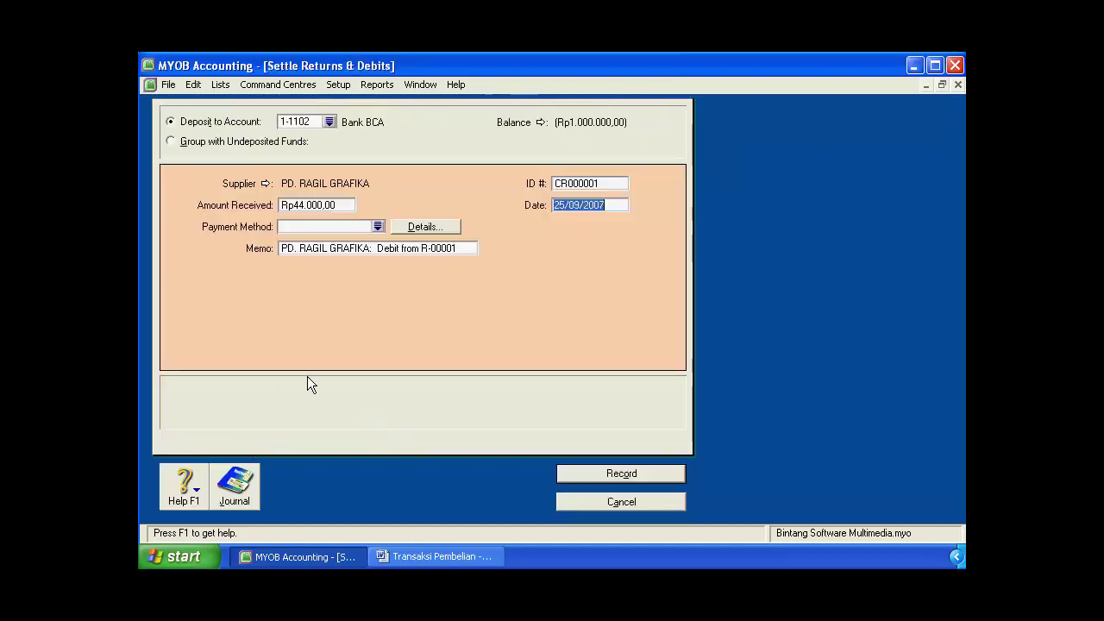
Set the refund date to 08/09/2007 and preview the journal recap of the settlement.
{"action": "left_click", "coordinate": [344, 205]}
{"action": "left_click", "coordinate": [343, 205]}
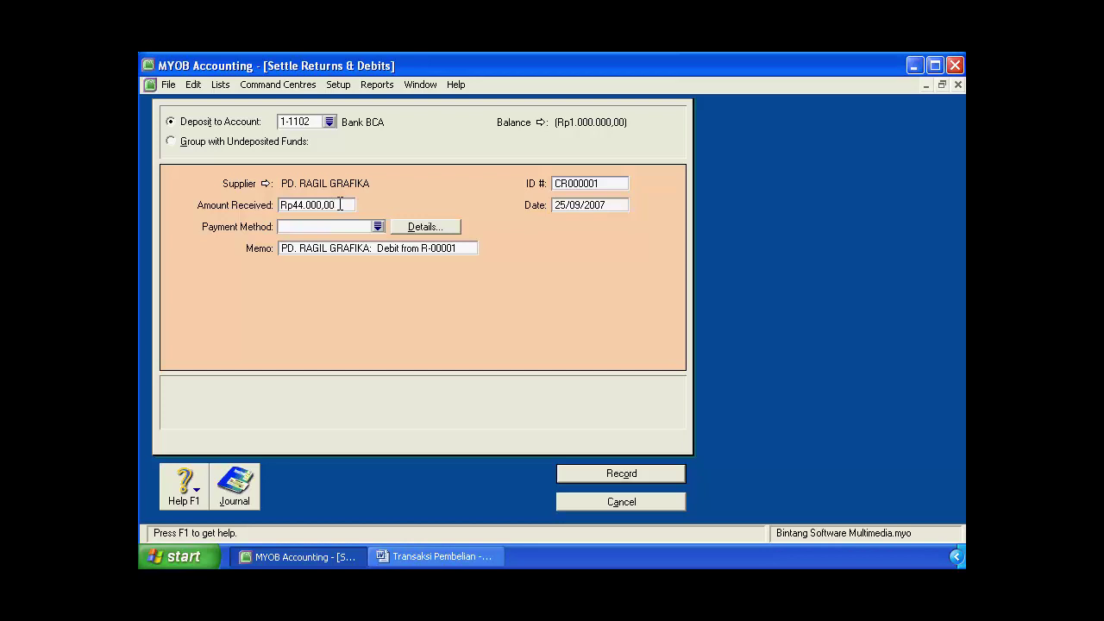
{"action": "left_click", "coordinate": [569, 185]}
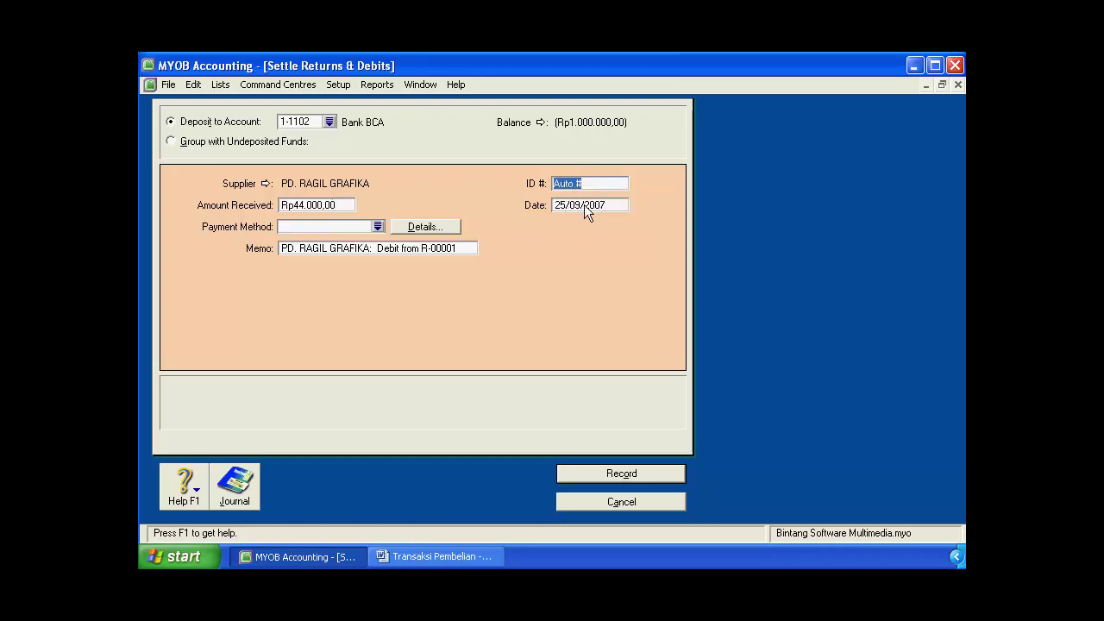
{"action": "key", "text": "Tab"}
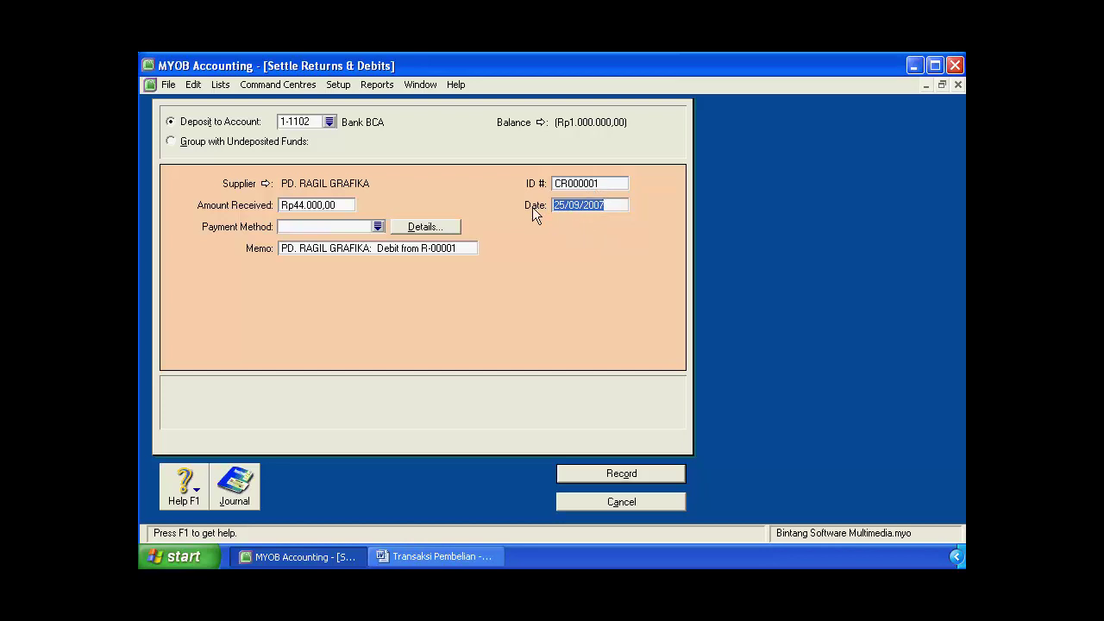
{"action": "left_click", "coordinate": [566, 206]}
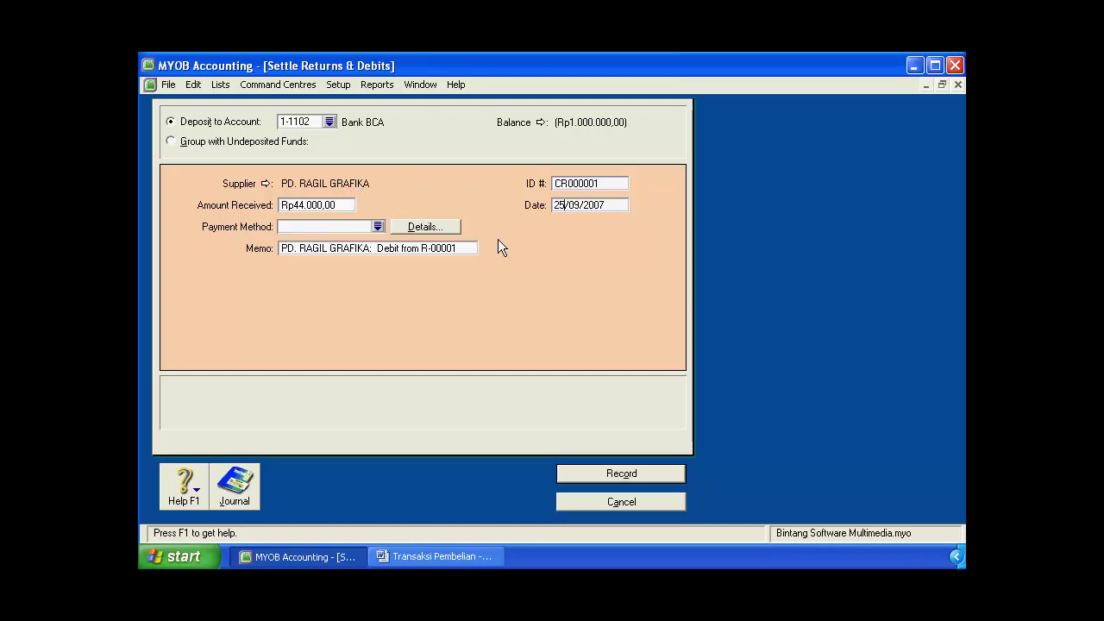
{"action": "key", "text": "BackSpace"}
{"action": "key", "text": "BackSpace"}
{"action": "type", "text": "08"}
{"action": "key", "text": "Tab"}
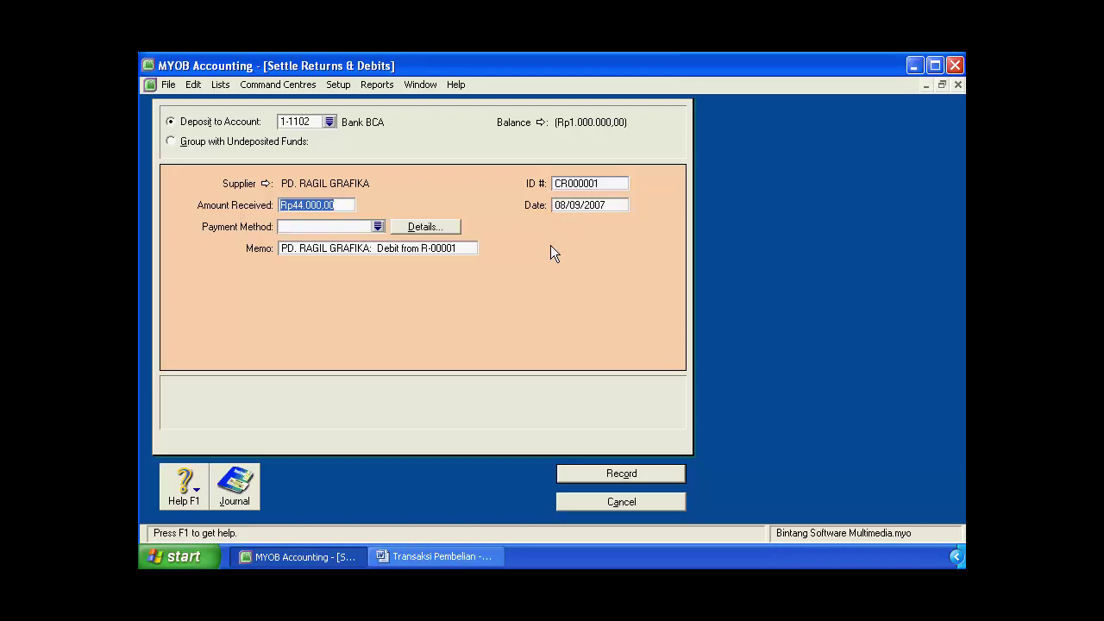
{"action": "key", "text": "ctrl+r"}
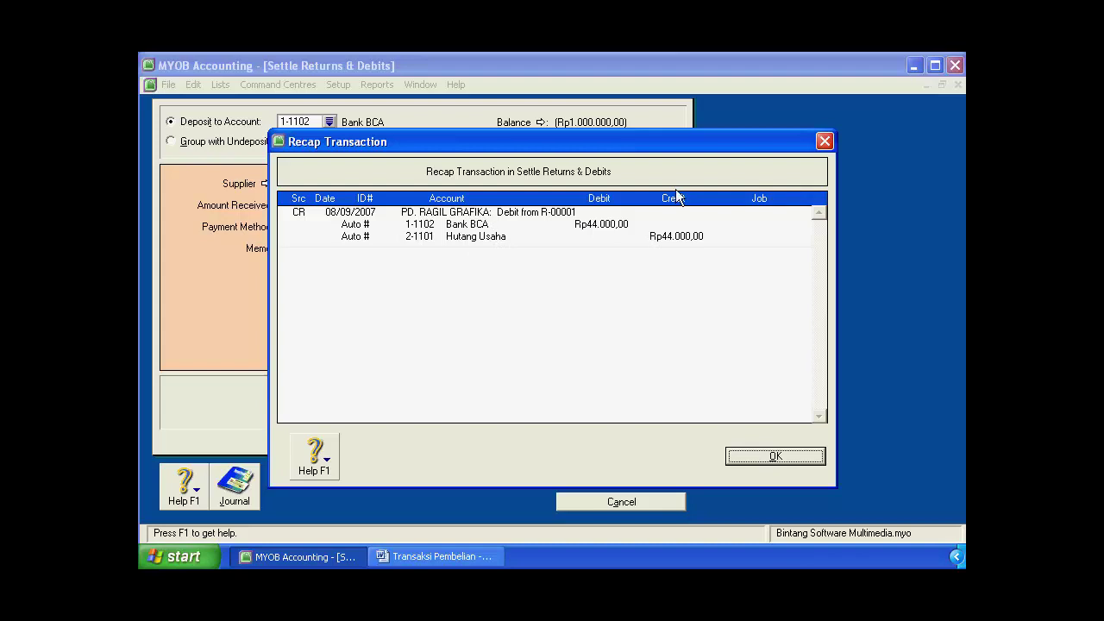
{"action": "left_click", "coordinate": [773, 457]}
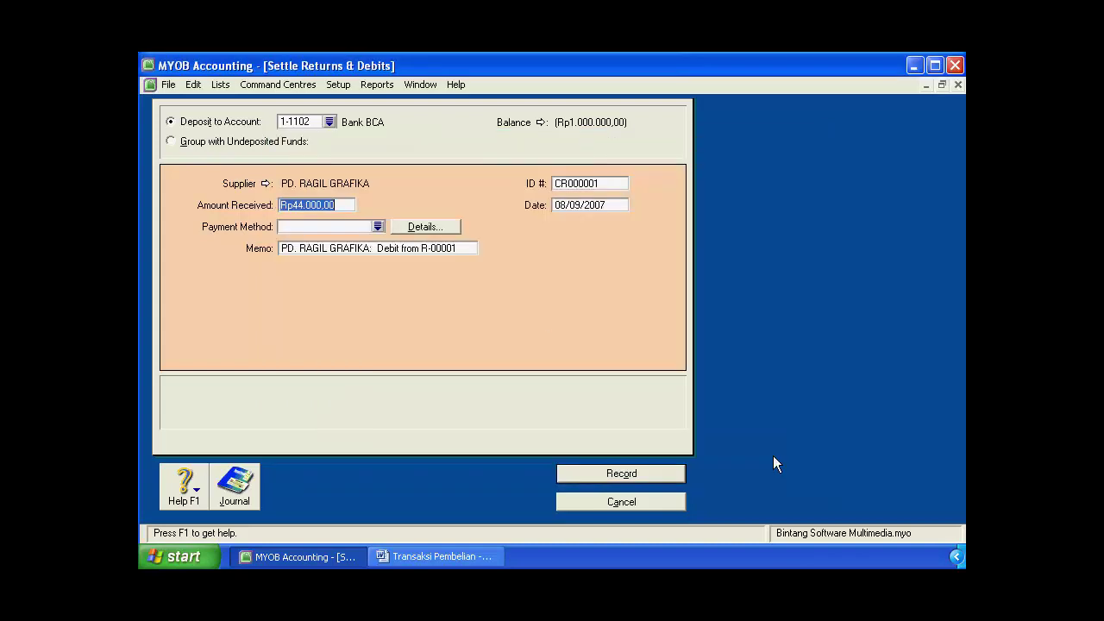
Browse the available deposit accounts, choose Bank BCA for the refund and record the settlement.
{"action": "left_click", "coordinate": [333, 120]}
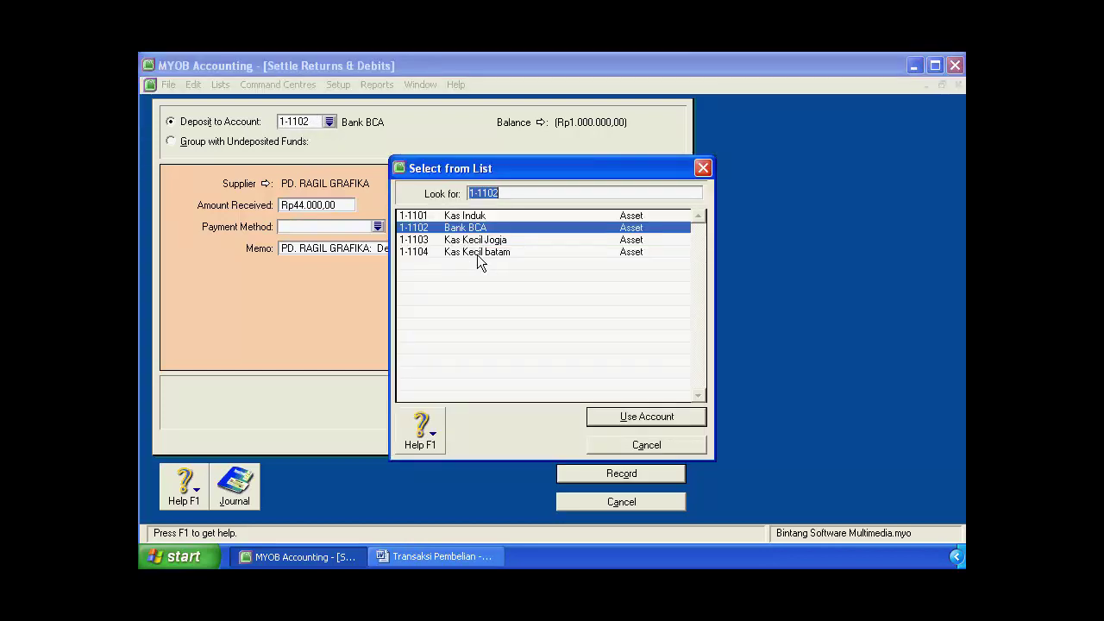
{"action": "left_click", "coordinate": [489, 218]}
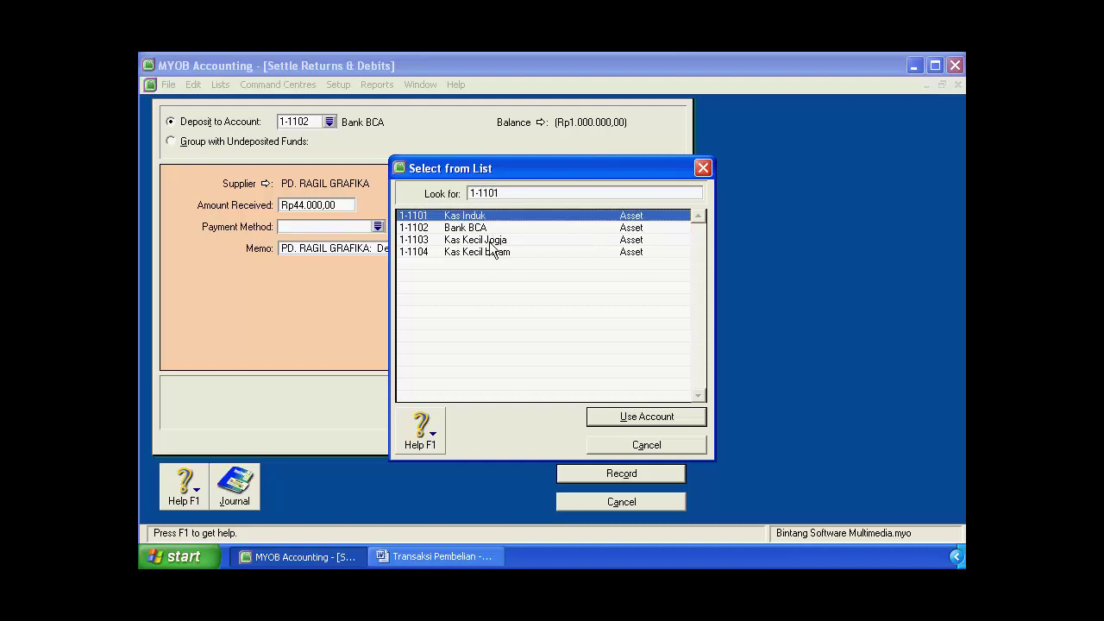
{"action": "left_click", "coordinate": [495, 242]}
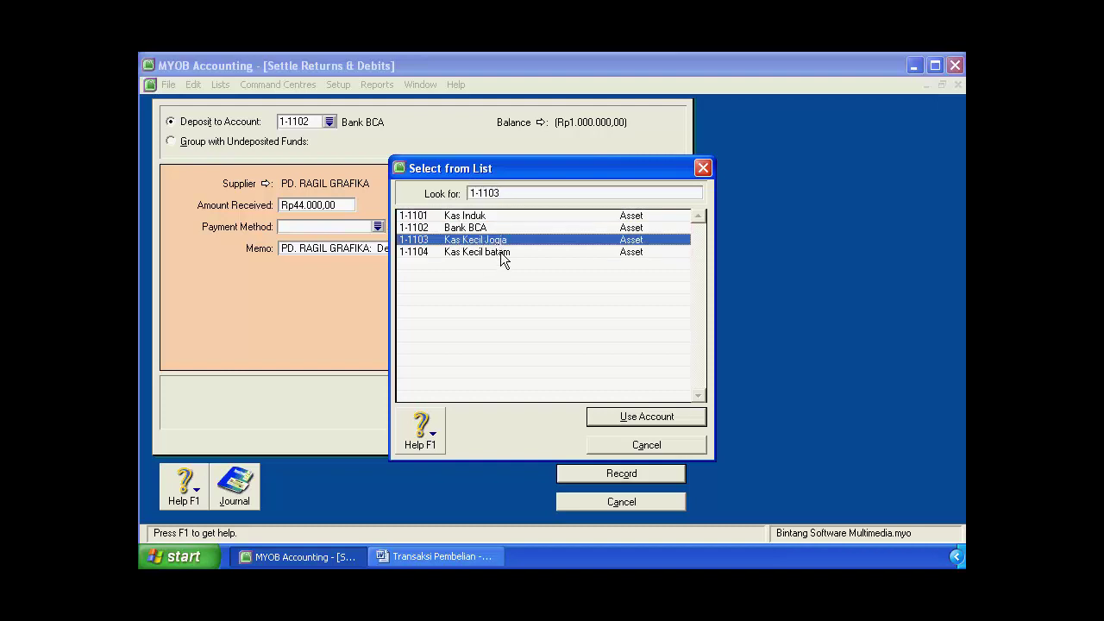
{"action": "left_click", "coordinate": [501, 253]}
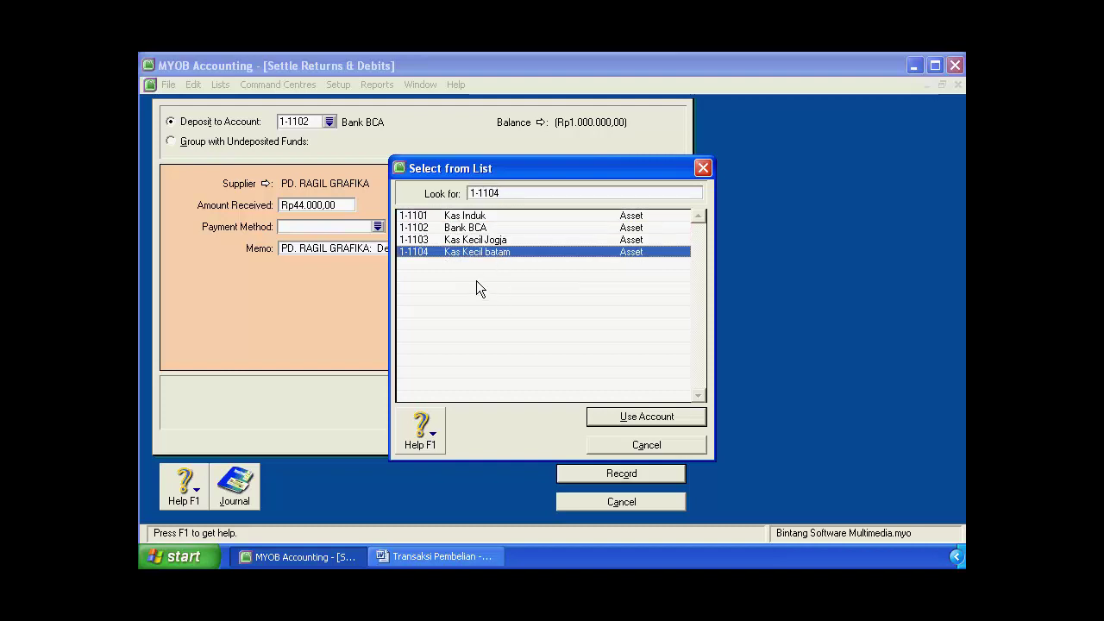
{"action": "left_click", "coordinate": [467, 228]}
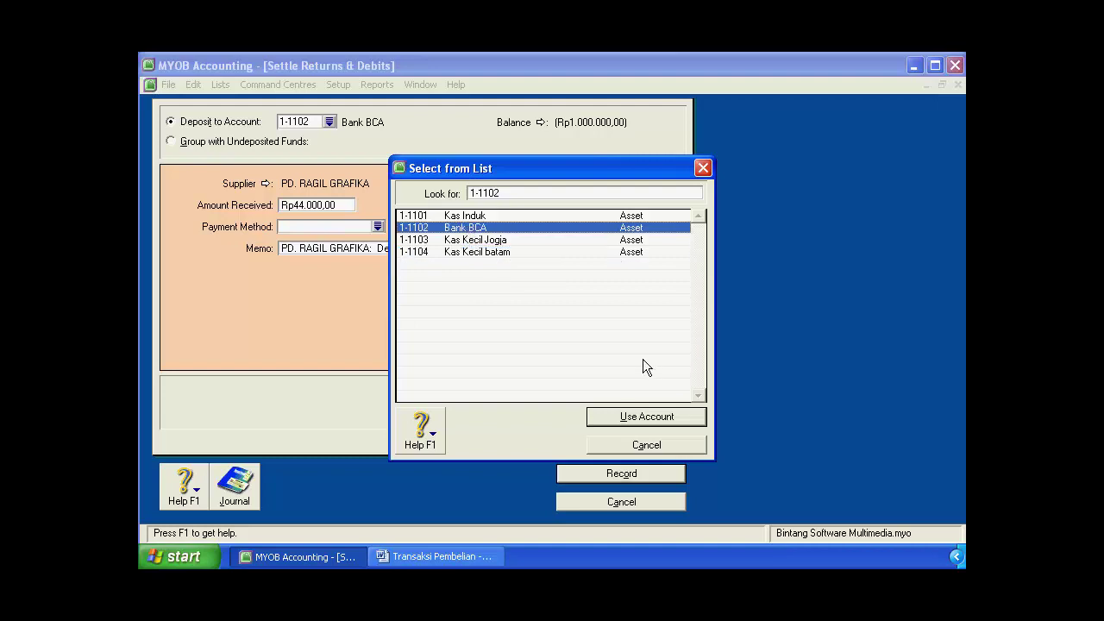
{"action": "left_click", "coordinate": [644, 420]}
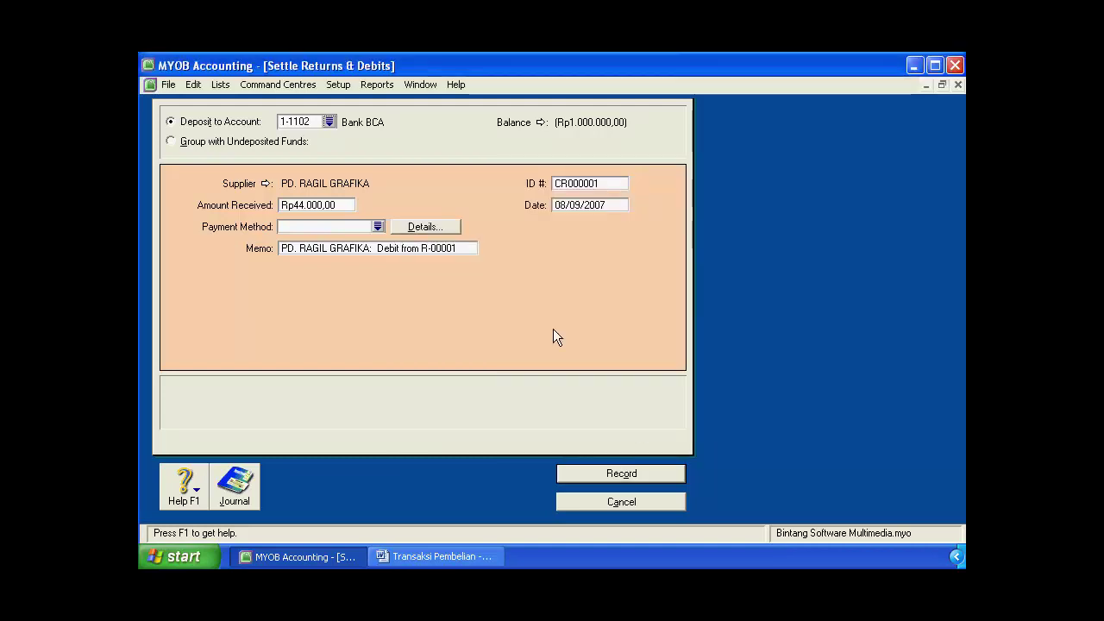
{"action": "left_click", "coordinate": [607, 472]}
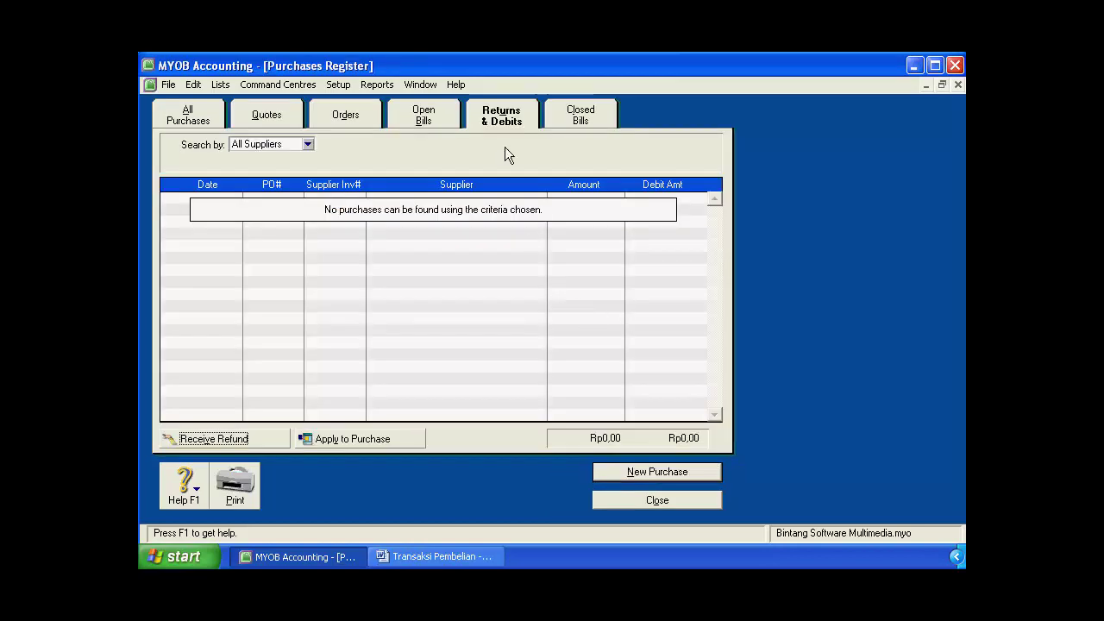
Close the Purchases Register after checking Returns & Debits, and switch to the Word document for the 10 September credit purchases.
{"action": "left_click", "coordinate": [491, 116]}
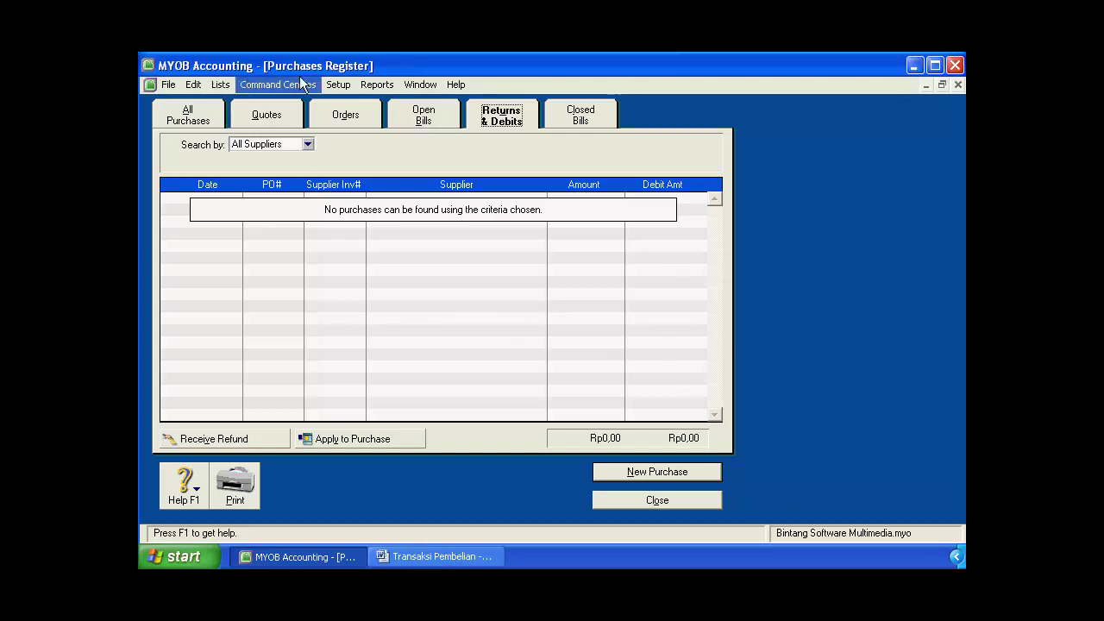
{"action": "left_click", "coordinate": [648, 500]}
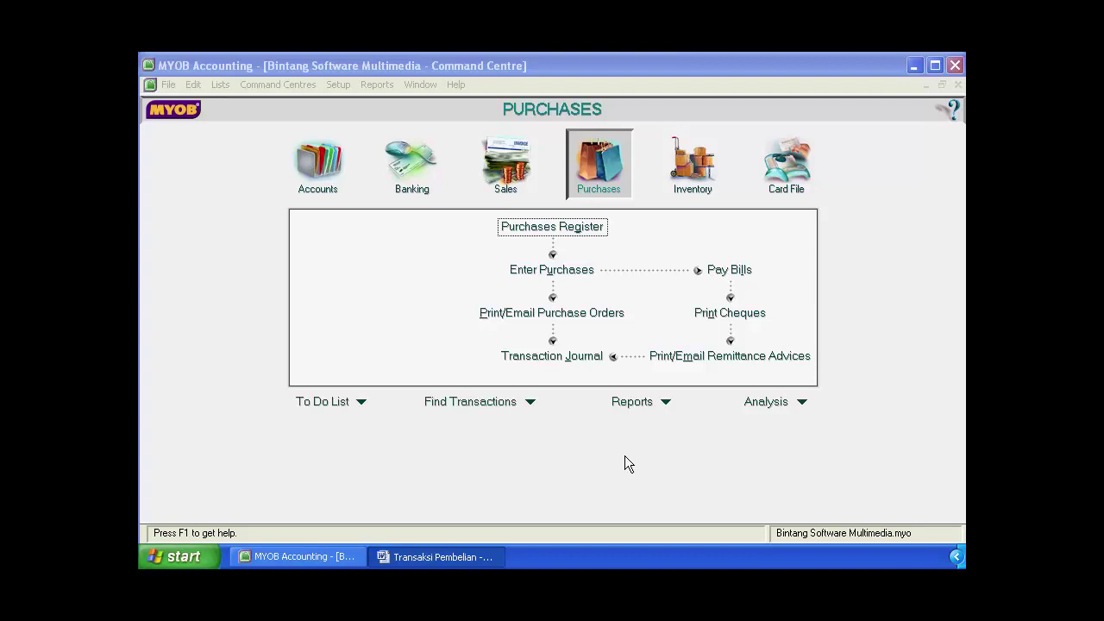
{"action": "left_click", "coordinate": [480, 558]}
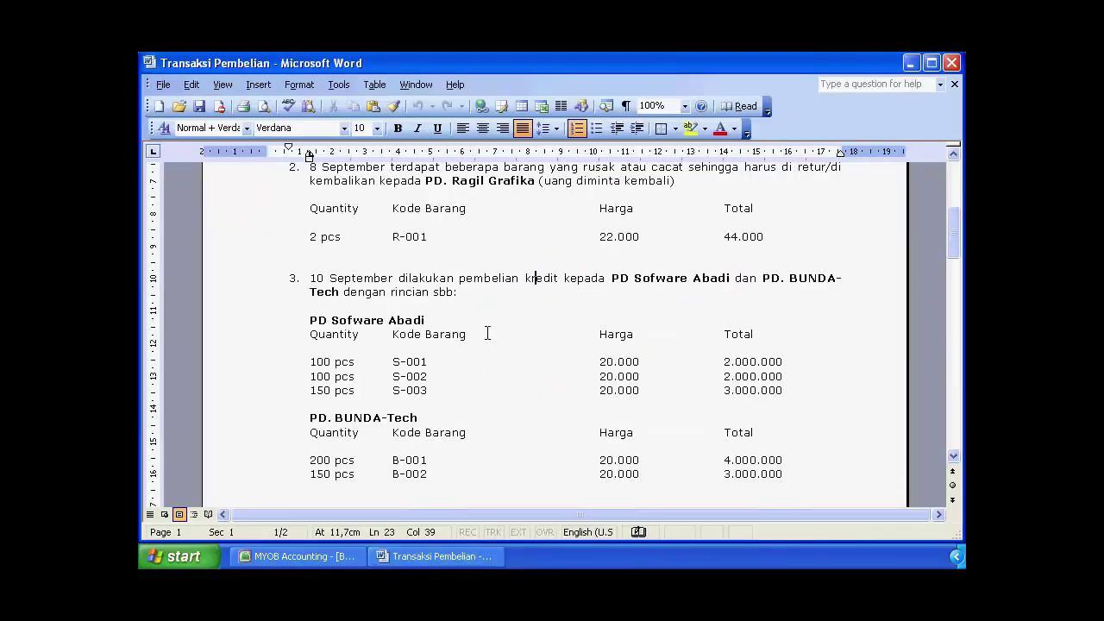
Review the 10 September credit purchase details and start a new purchase in MYOB Accounting using the Item layout.
{"action": "scroll", "coordinate": [469, 301], "scroll_direction": "down", "scroll_amount": 2}
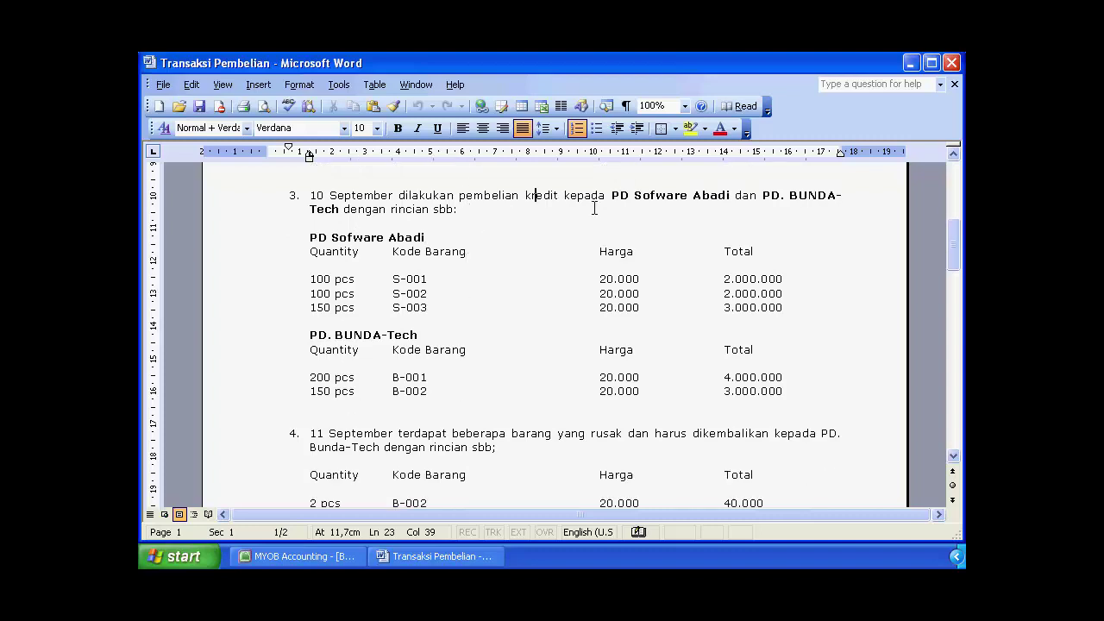
{"action": "left_click_drag", "start_coordinate": [526, 196], "coordinate": [558, 196]}
{"action": "left_click", "coordinate": [466, 211]}
{"action": "scroll", "coordinate": [454, 266], "scroll_direction": "down", "scroll_amount": 1}
{"action": "scroll", "coordinate": [378, 249], "scroll_direction": "up", "scroll_amount": 1}
{"action": "left_click", "coordinate": [315, 565]}
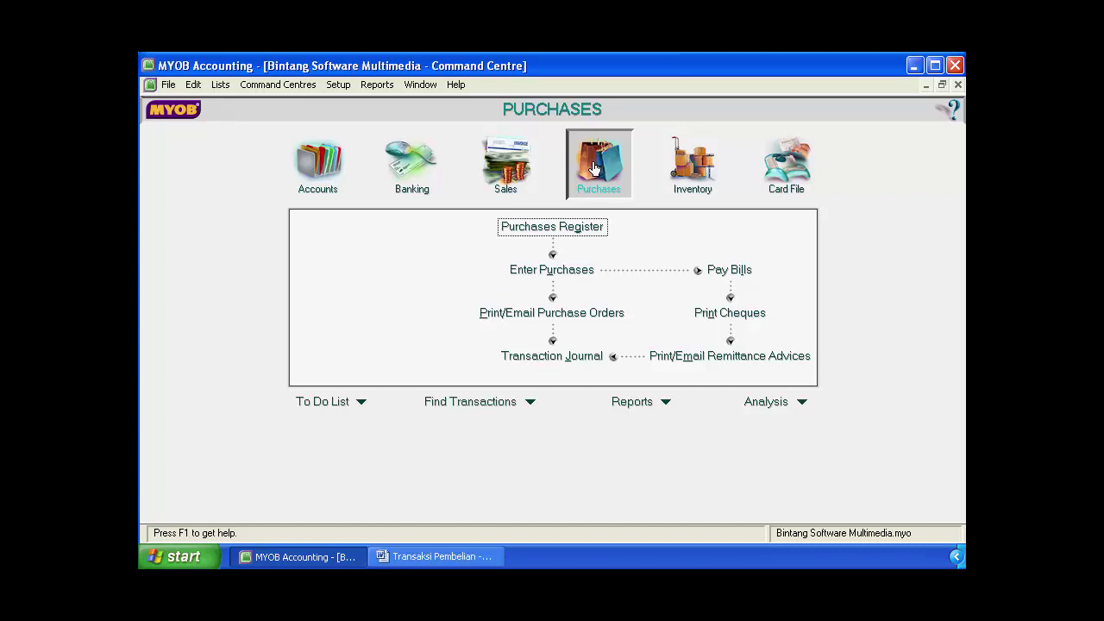
{"action": "left_click", "coordinate": [556, 273]}
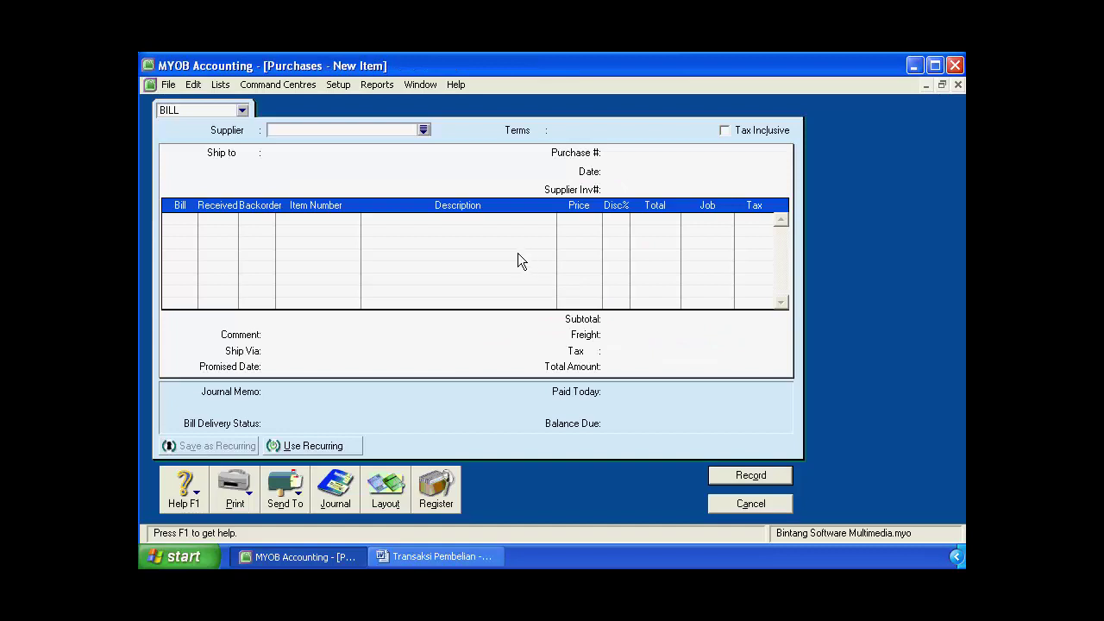
{"action": "left_click", "coordinate": [386, 490]}
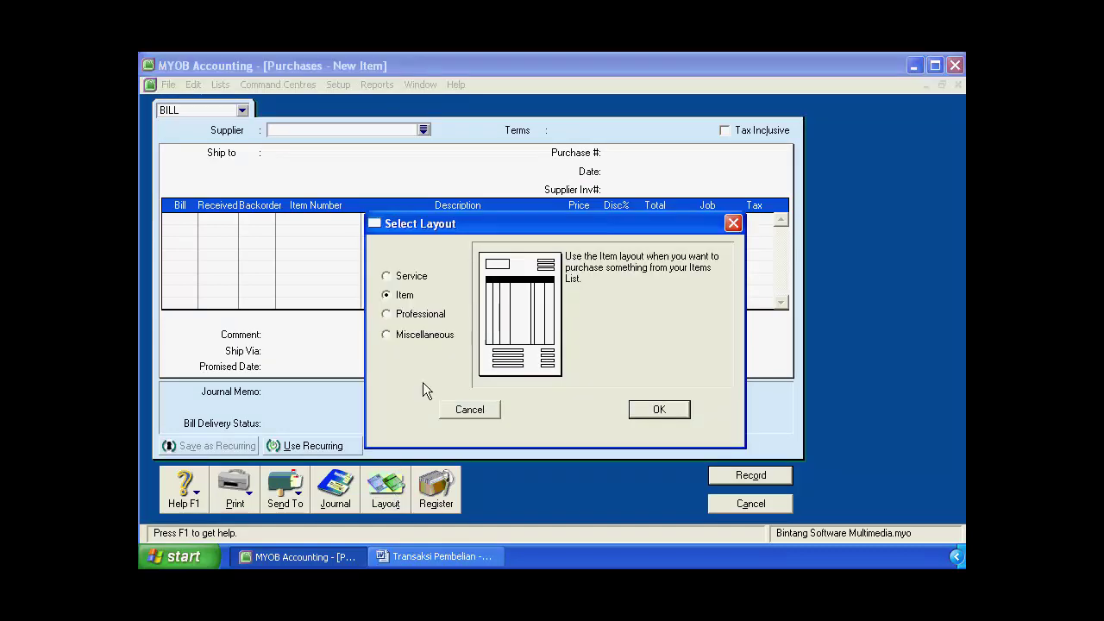
{"action": "left_click", "coordinate": [665, 409]}
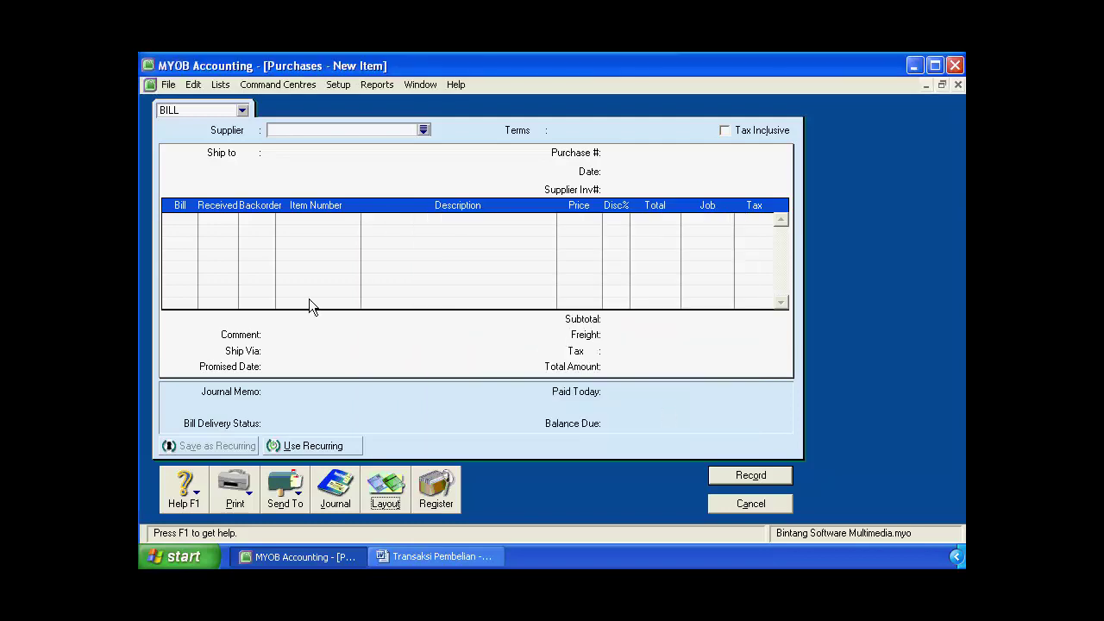
Check the first supplier in the Word document and select PD. SOFTWARE ABADI as the supplier of the MYOB Accounting bill.
{"action": "left_click", "coordinate": [425, 555]}
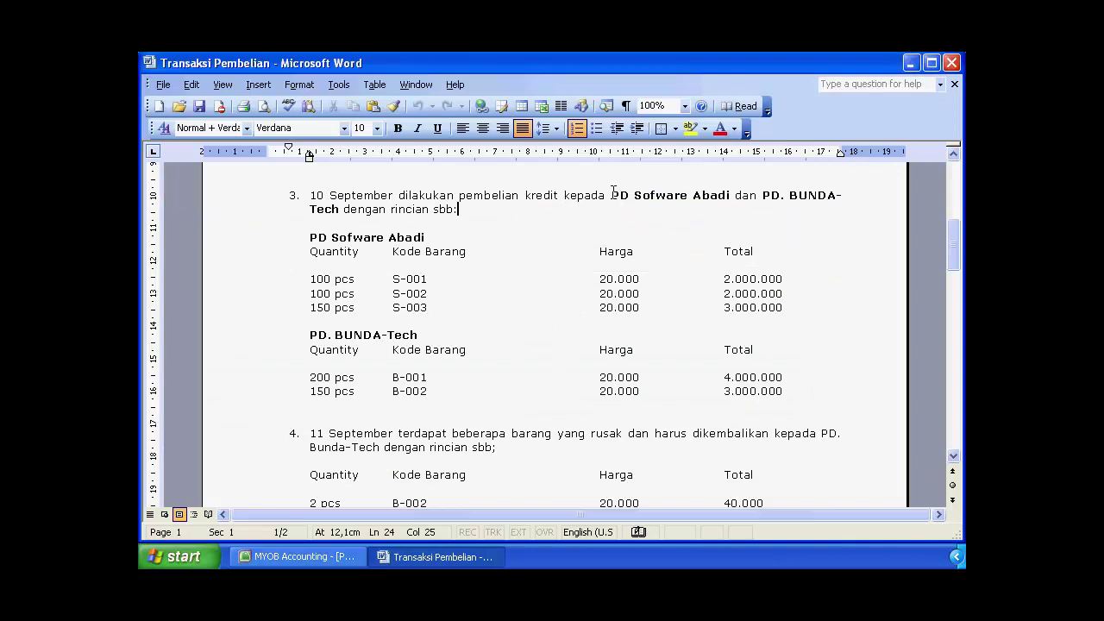
{"action": "left_click", "coordinate": [339, 561]}
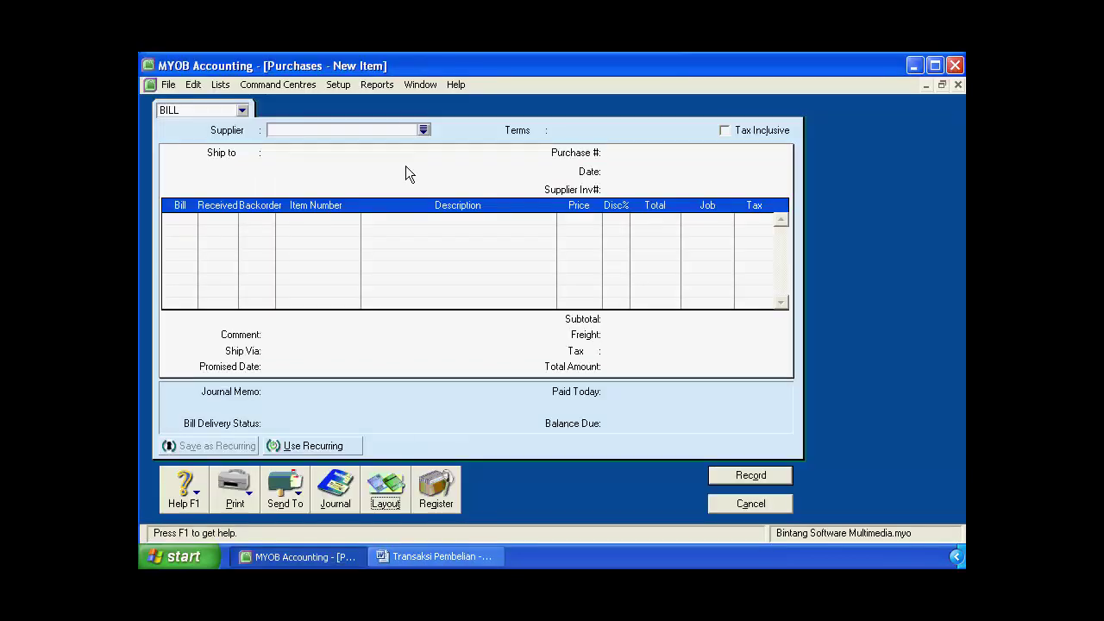
{"action": "left_click", "coordinate": [423, 129]}
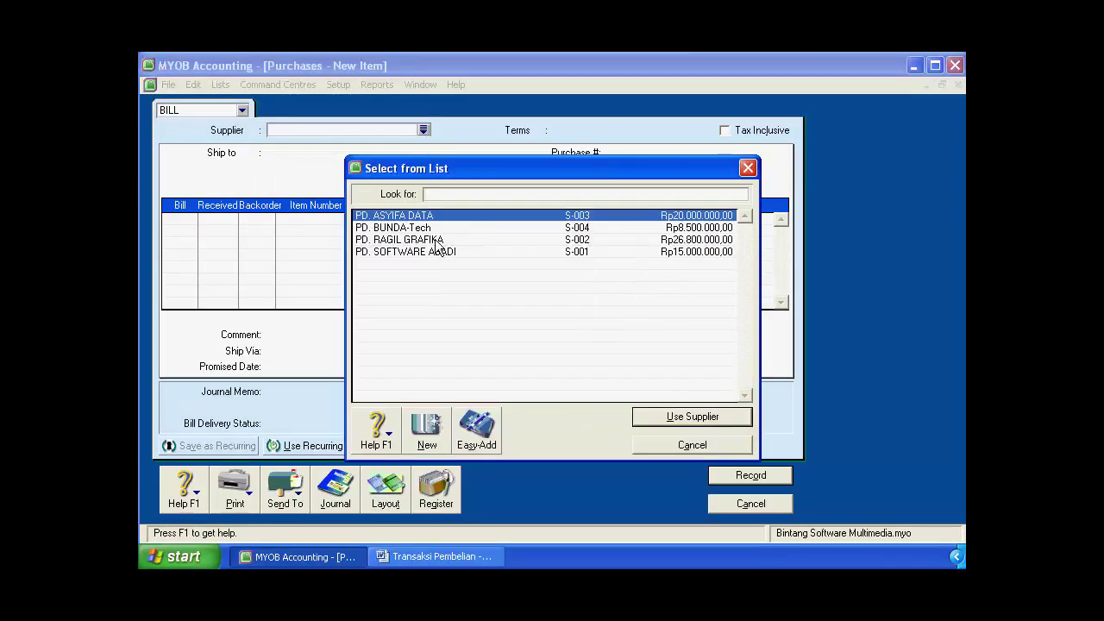
{"action": "left_click", "coordinate": [439, 251]}
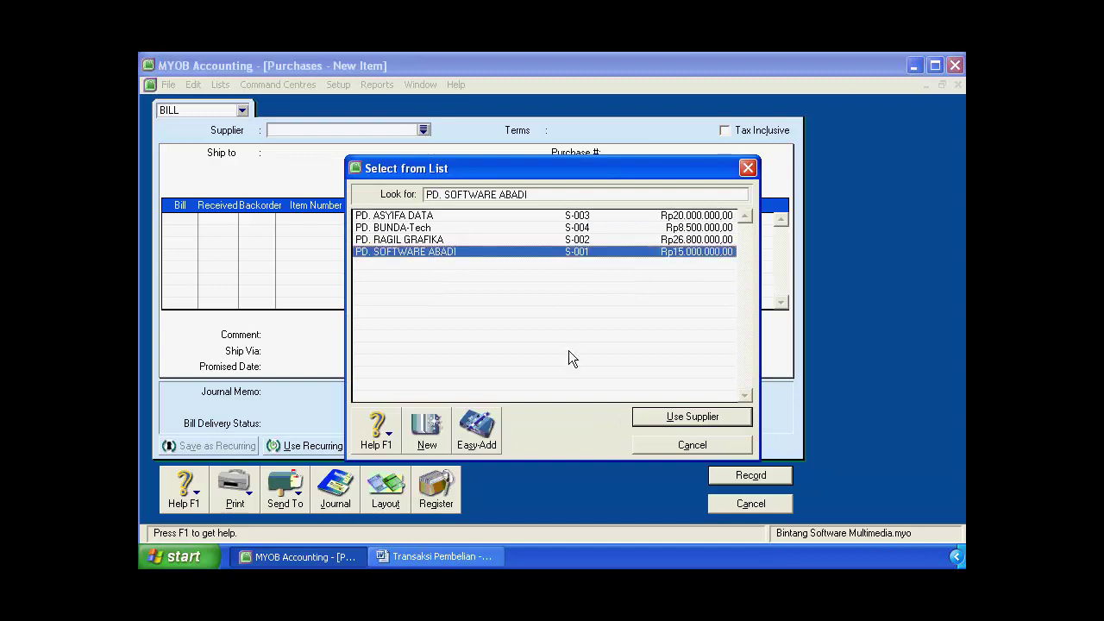
{"action": "left_click", "coordinate": [683, 419]}
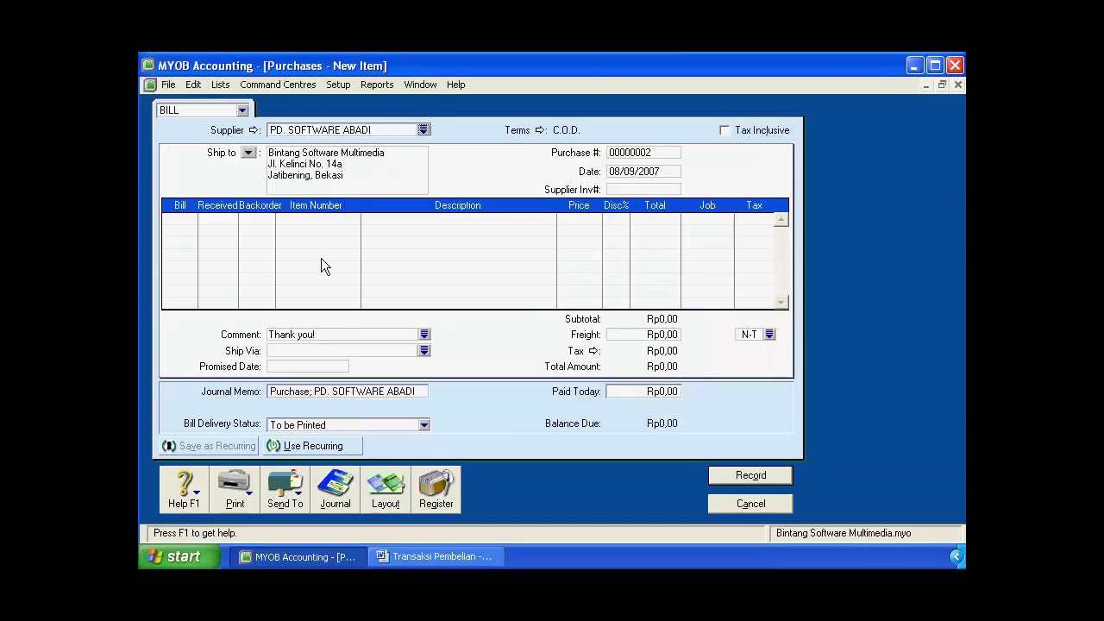
Set the bill's purchase number to P-00002 and its date to 10/09/2007.
{"action": "left_click", "coordinate": [648, 158]}
{"action": "type", "text": "P-00002"}
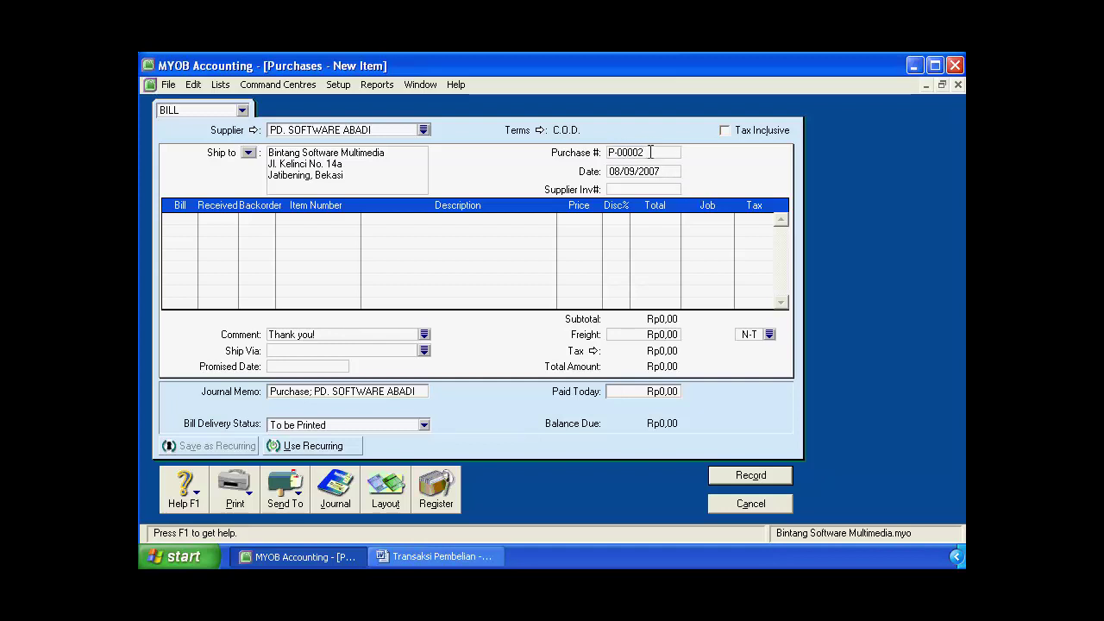
{"action": "left_click_drag", "start_coordinate": [650, 151], "coordinate": [607, 152]}
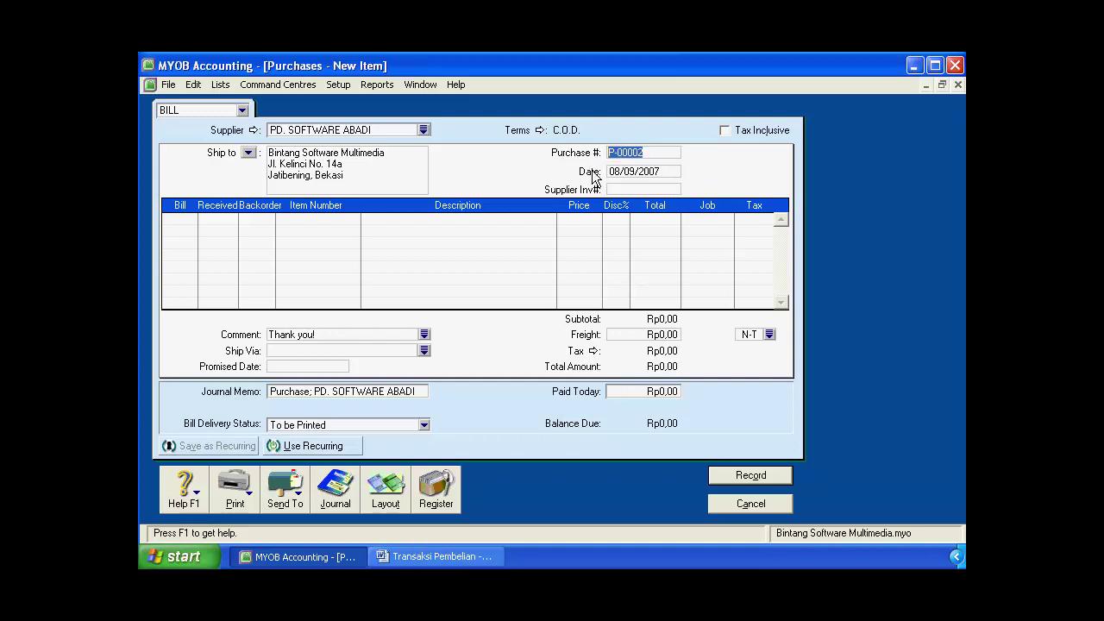
{"action": "left_click", "coordinate": [617, 173]}
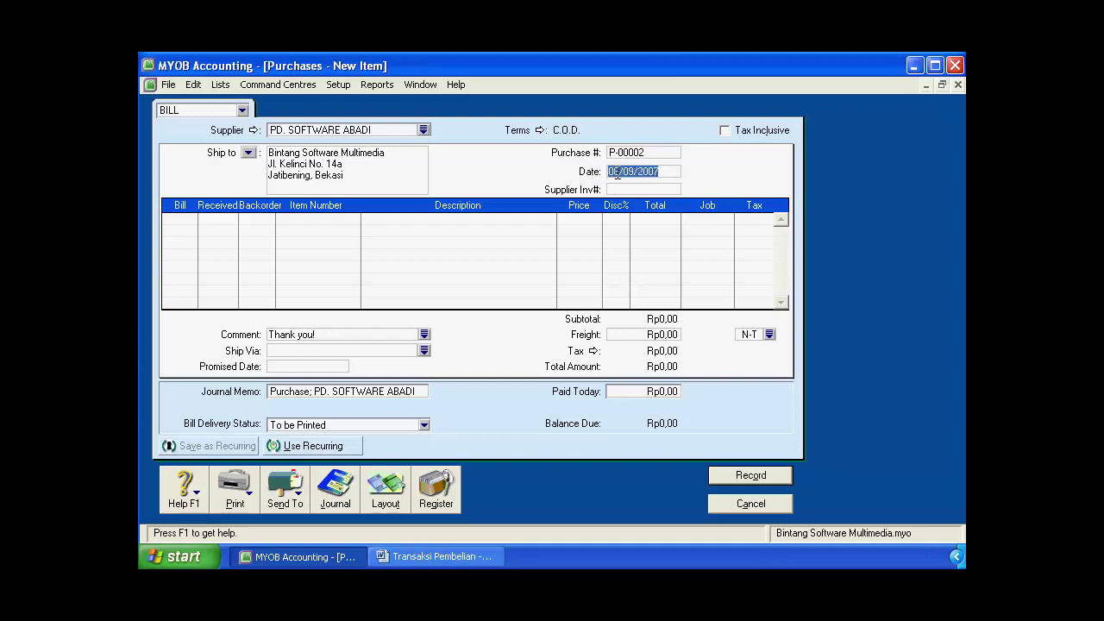
{"action": "left_click", "coordinate": [618, 173]}
{"action": "key", "text": "BackSpace"}
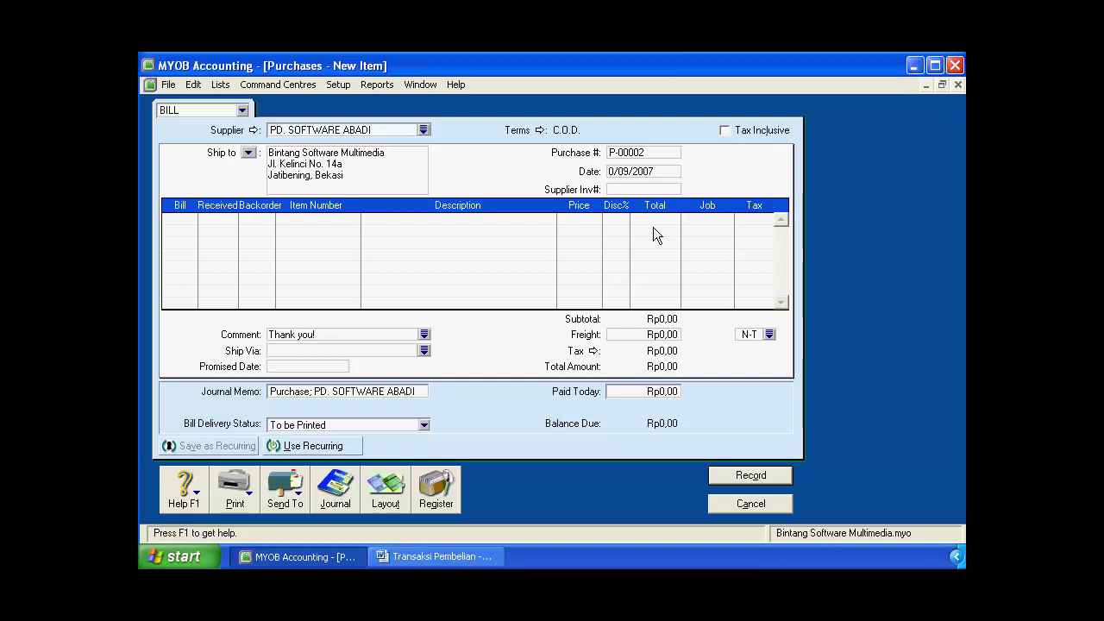
{"action": "type", "text": "1"}
{"action": "key", "text": "Tab"}
Check the ordered goods in the Word document and enter 100 units of item S-001 on the bill's first line.
{"action": "left_click", "coordinate": [468, 561]}
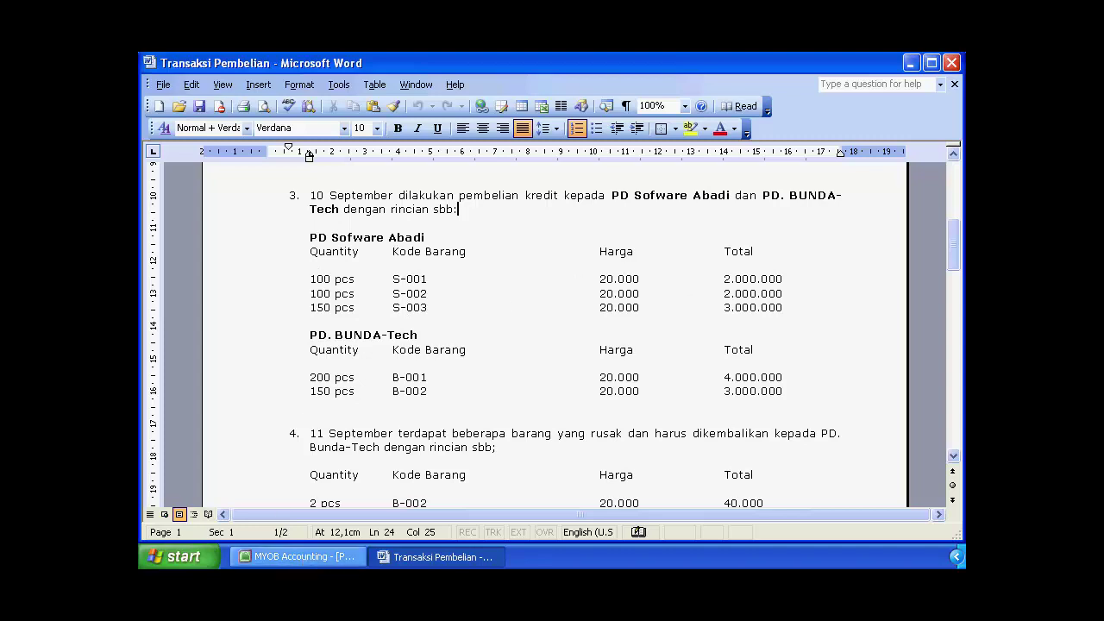
{"action": "left_click", "coordinate": [297, 556]}
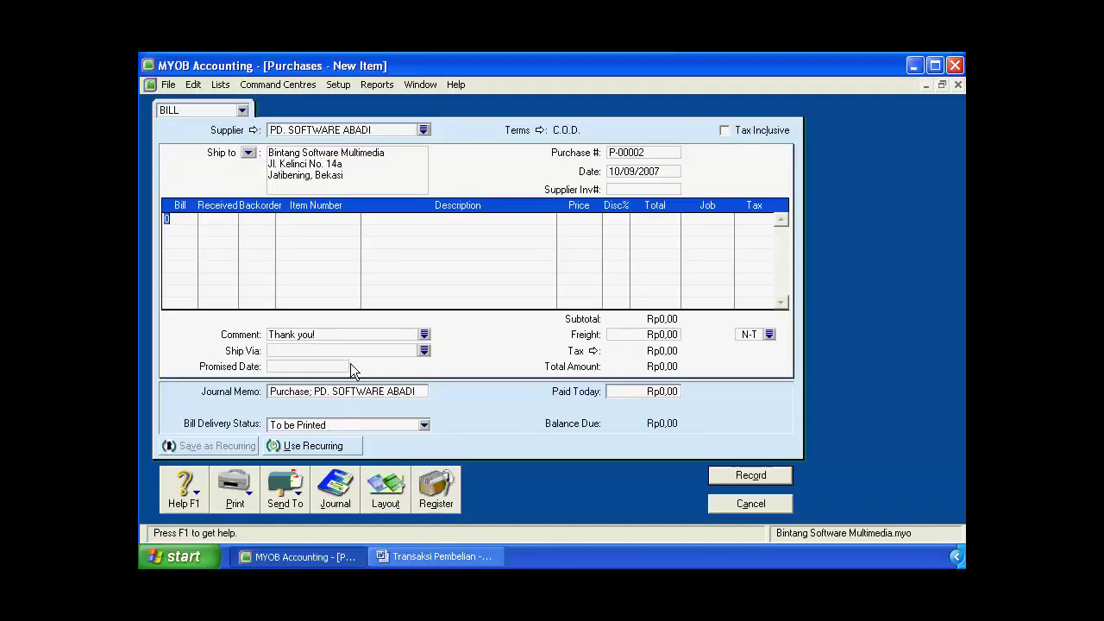
{"action": "type", "text": "100"}
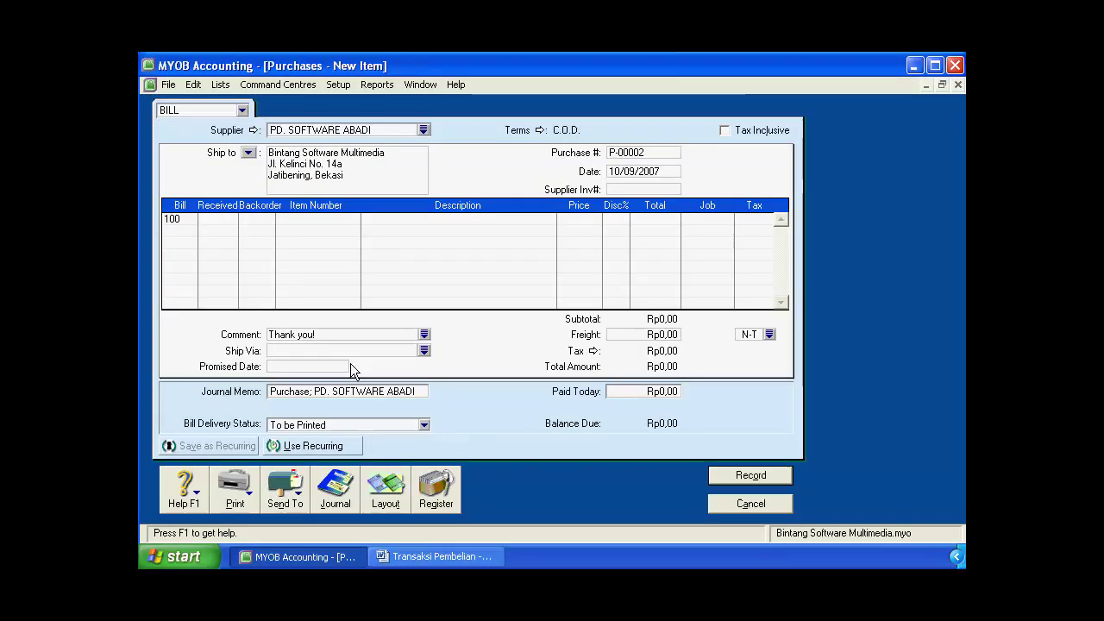
{"action": "key", "text": "Tab"}
{"action": "key", "text": "Tab"}
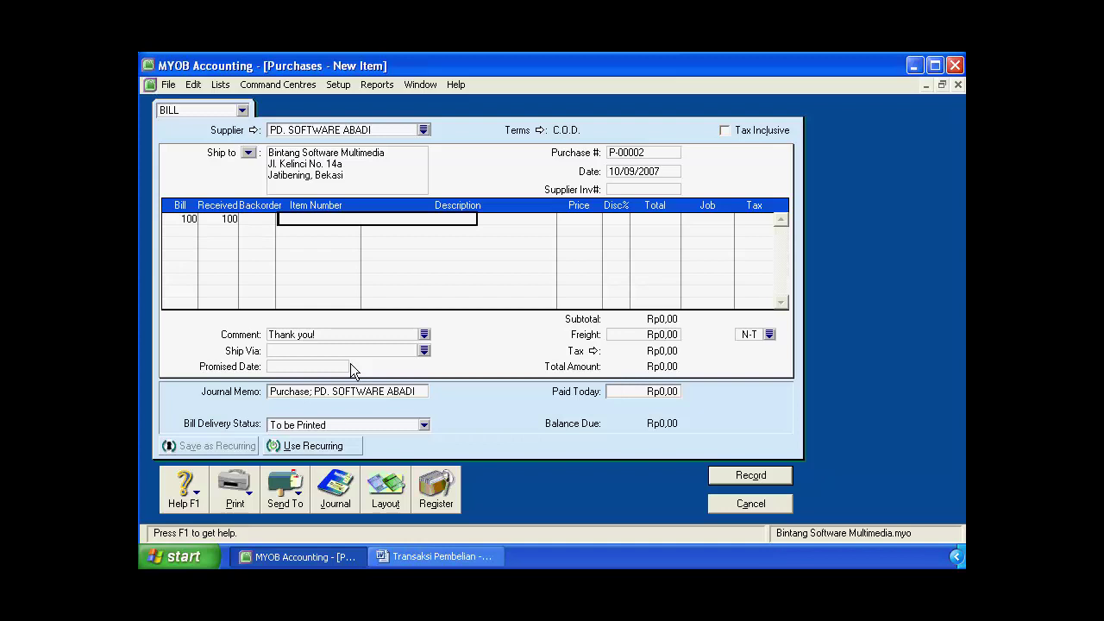
{"action": "key", "text": "Tab"}
{"action": "left_click", "coordinate": [430, 288]}
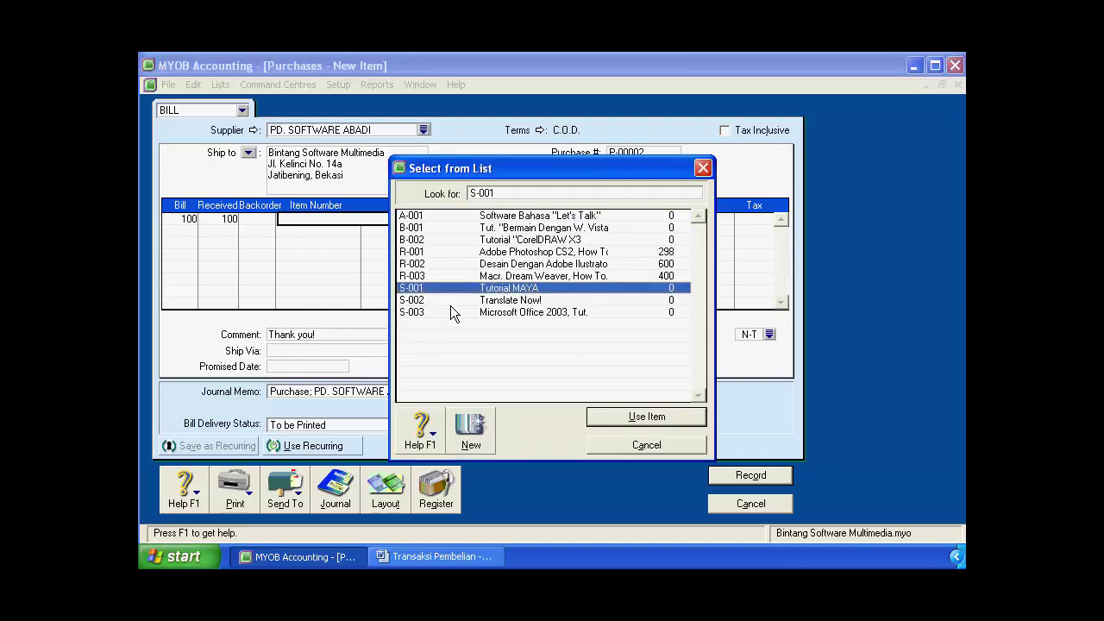
{"action": "left_click", "coordinate": [646, 417]}
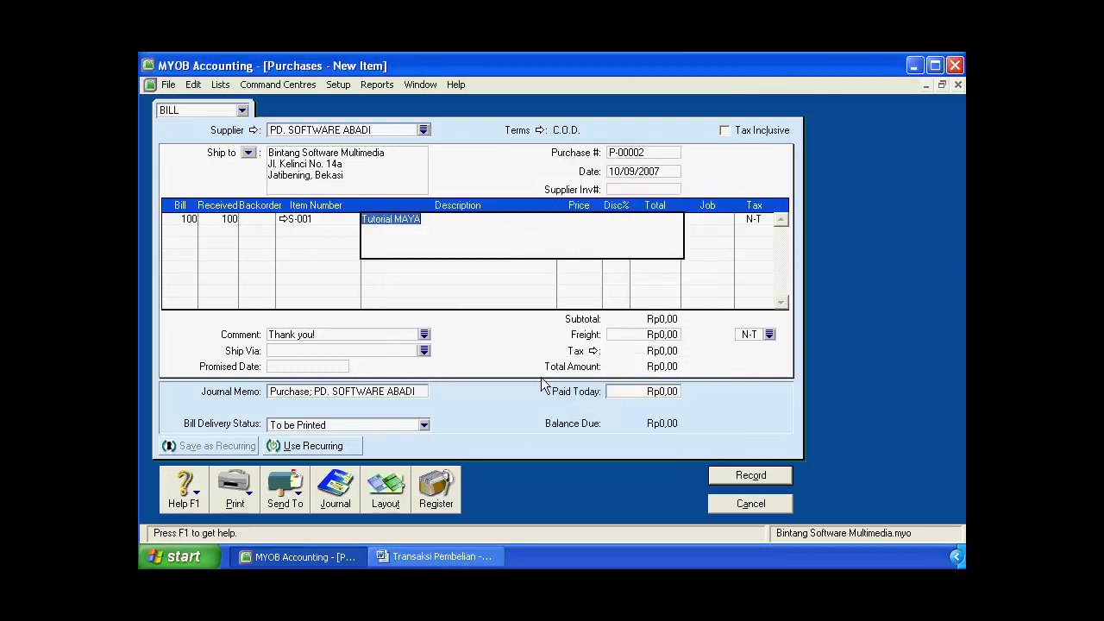
{"action": "key", "text": "Tab"}
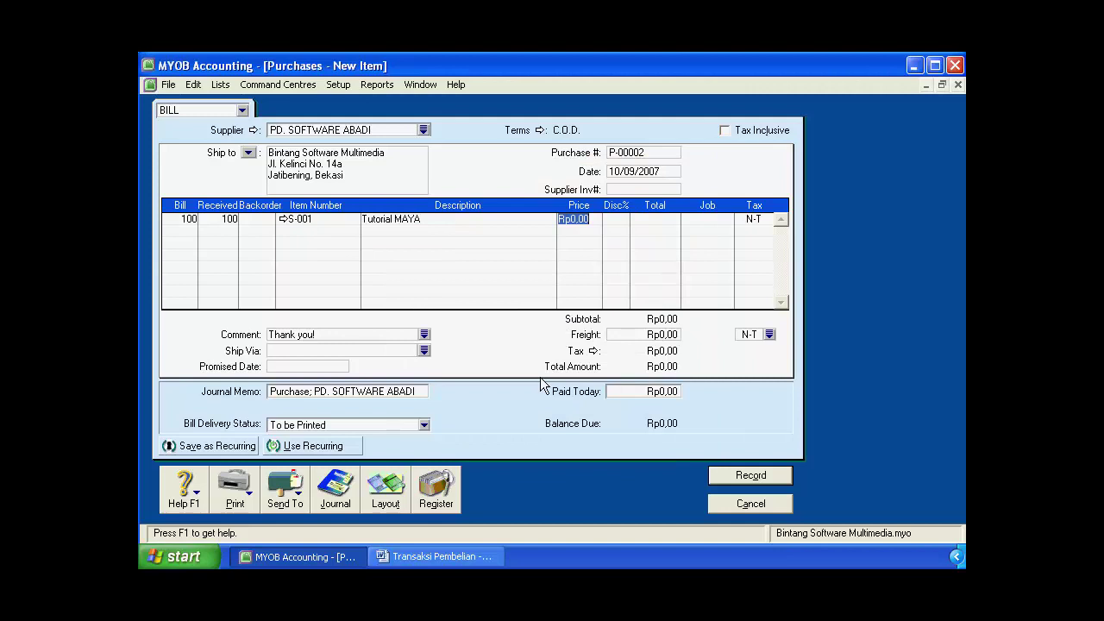
Look up the price of S-001 in the Word document, set it to 20000 on the bill and complete the line.
{"action": "left_click", "coordinate": [442, 557]}
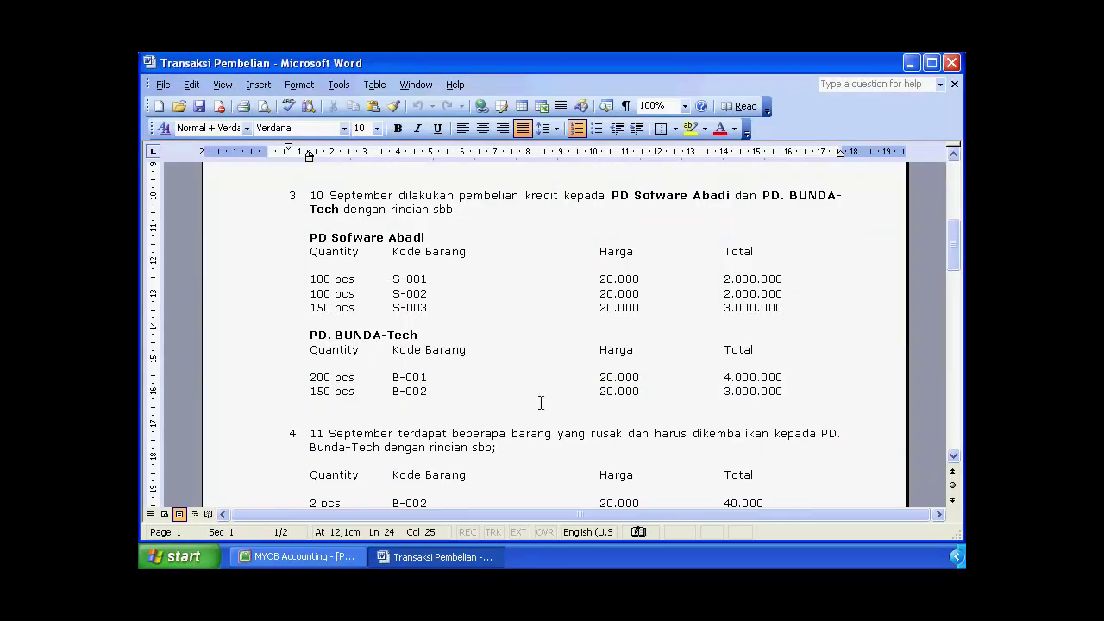
{"action": "left_click", "coordinate": [350, 556]}
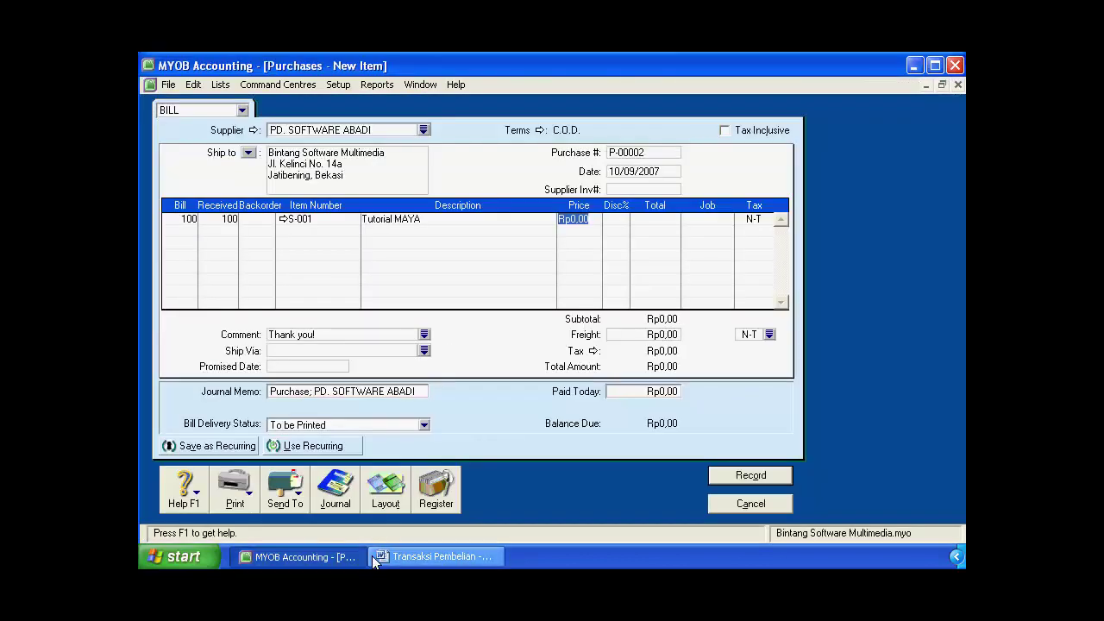
{"action": "type", "text": "20000"}
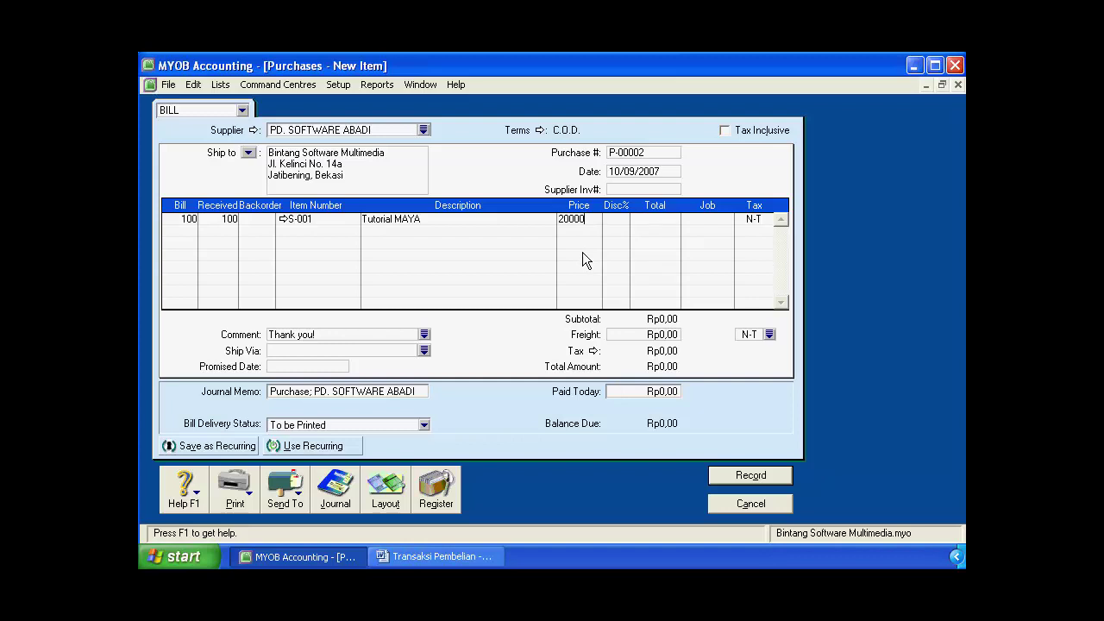
{"action": "key", "text": "Tab"}
{"action": "key", "text": "Tab"}
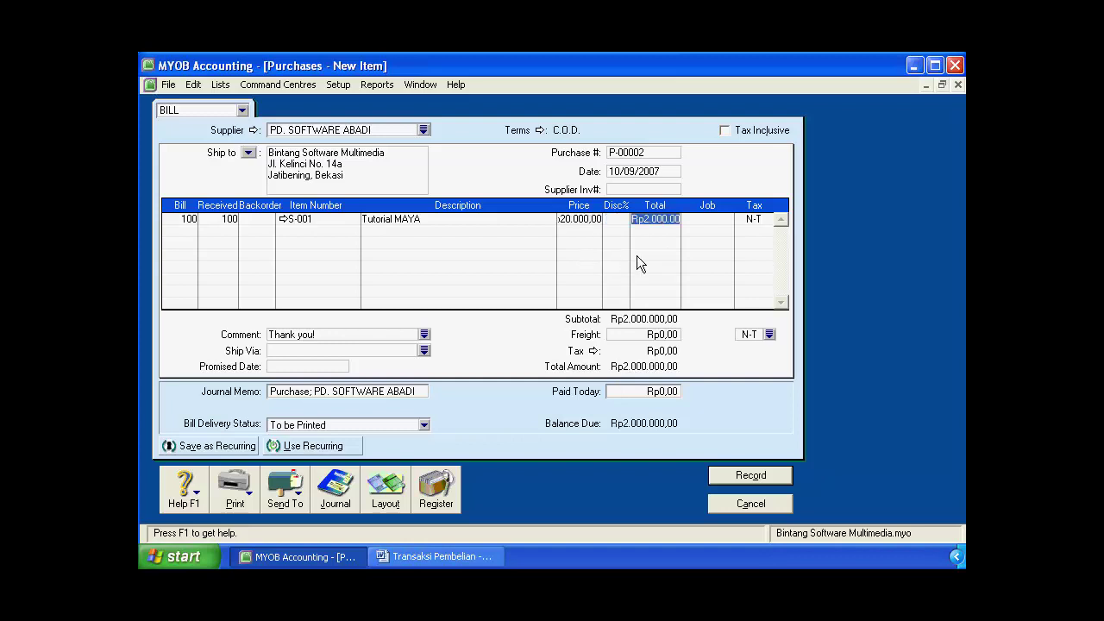
{"action": "key", "text": "Tab"}
{"action": "key", "text": "Tab"}
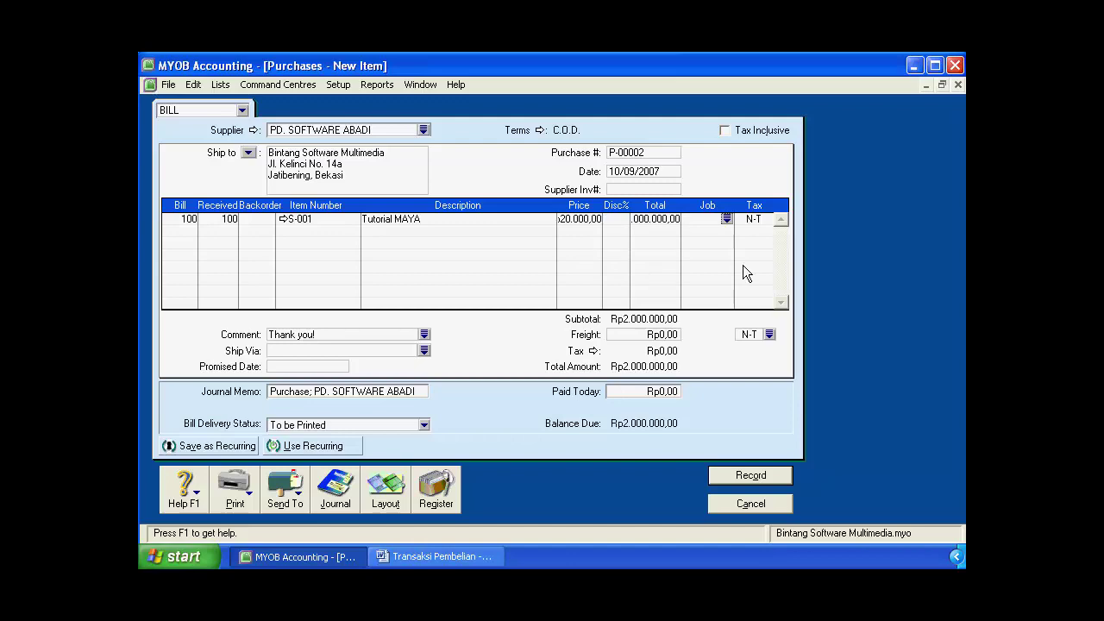
{"action": "key", "text": "Tab"}
{"action": "key", "text": "Tab"}
Check the next goods in the Word document and enter 100 units of item S-002 on the bill's second line.
{"action": "left_click", "coordinate": [436, 556]}
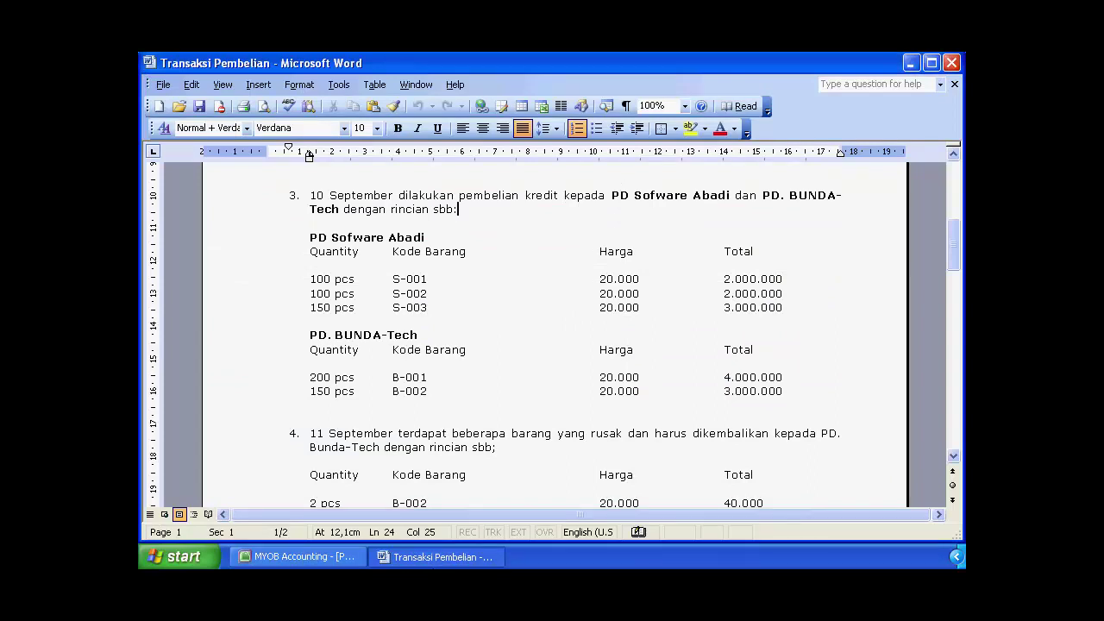
{"action": "left_click", "coordinate": [440, 556]}
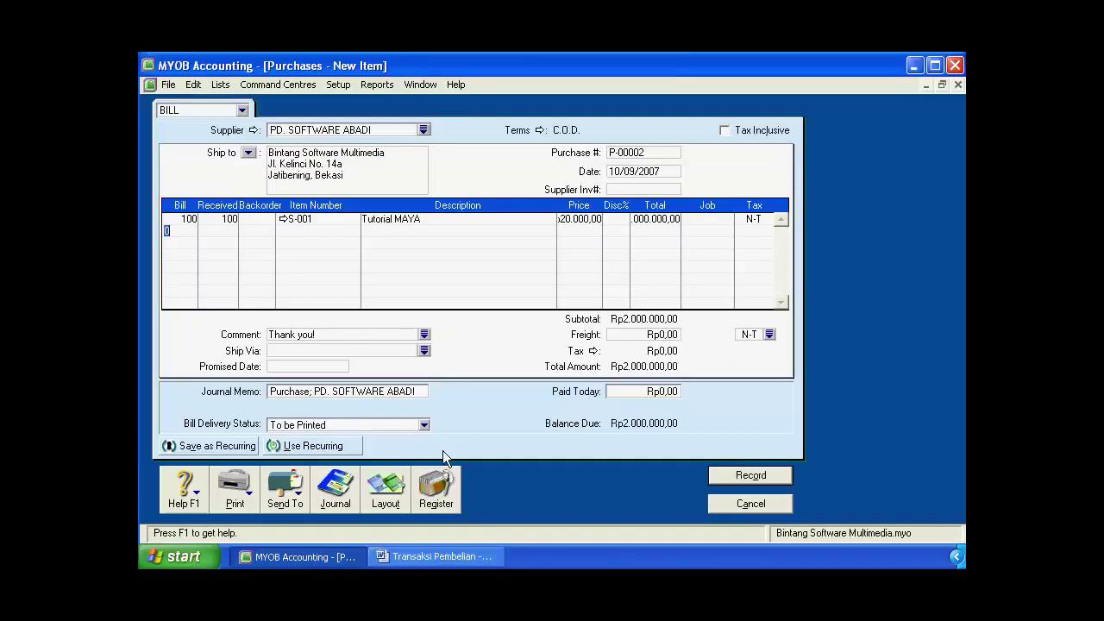
{"action": "type", "text": "100"}
{"action": "key", "text": "Tab"}
{"action": "key", "text": "Tab"}
{"action": "key", "text": "Tab"}
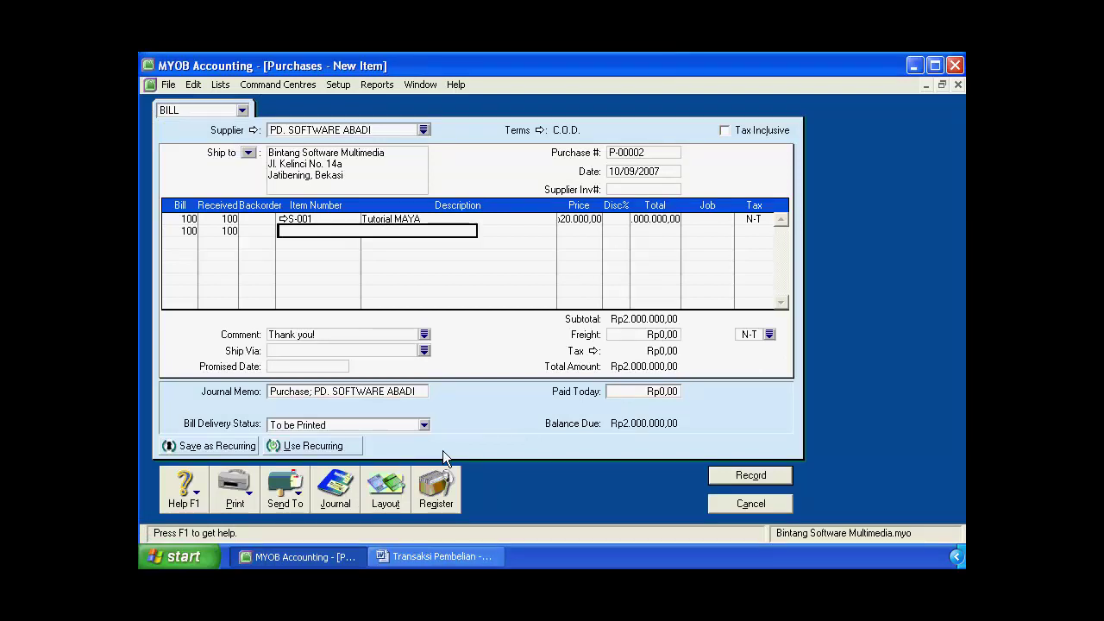
{"action": "key", "text": "Tab"}
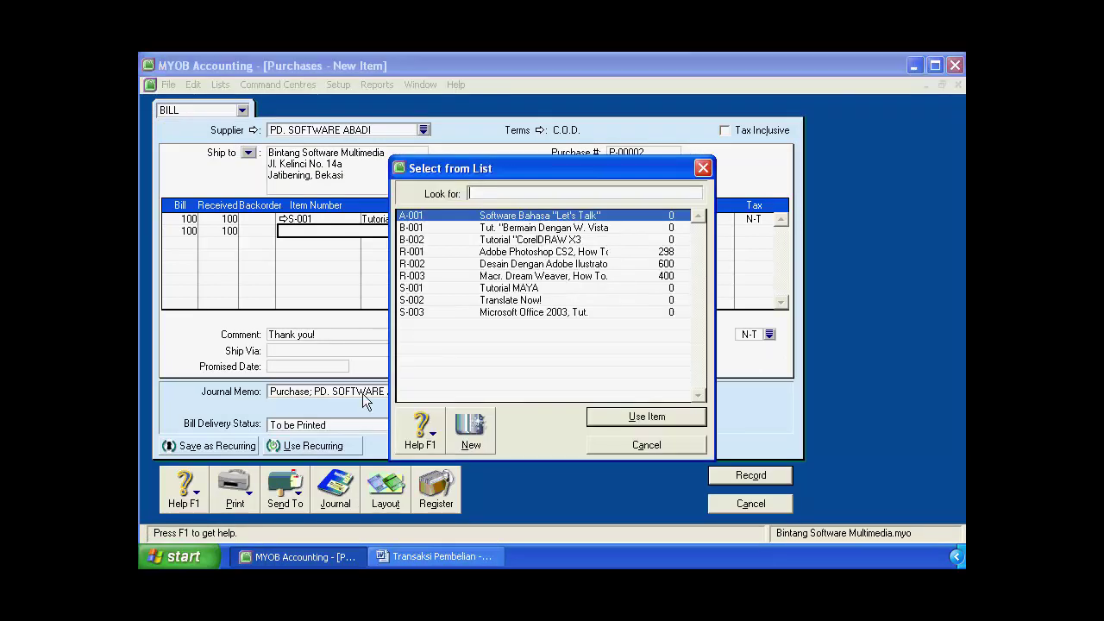
{"action": "left_click", "coordinate": [446, 264]}
{"action": "left_click", "coordinate": [442, 299]}
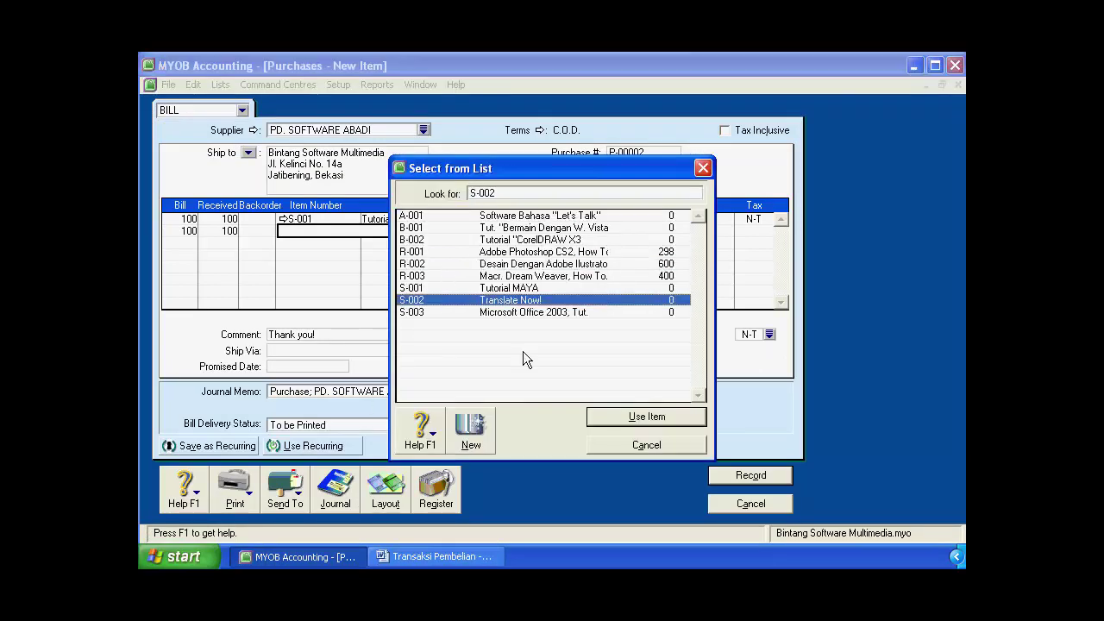
{"action": "left_click", "coordinate": [649, 416]}
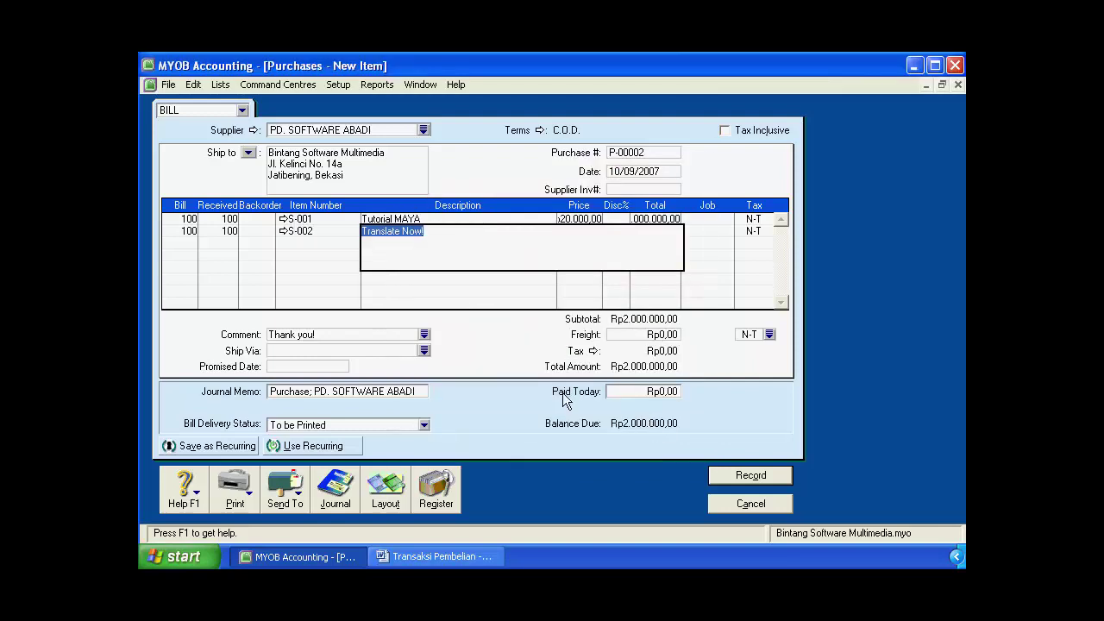
Set the price of item S-002 to 20000.
{"action": "key", "text": "Tab"}
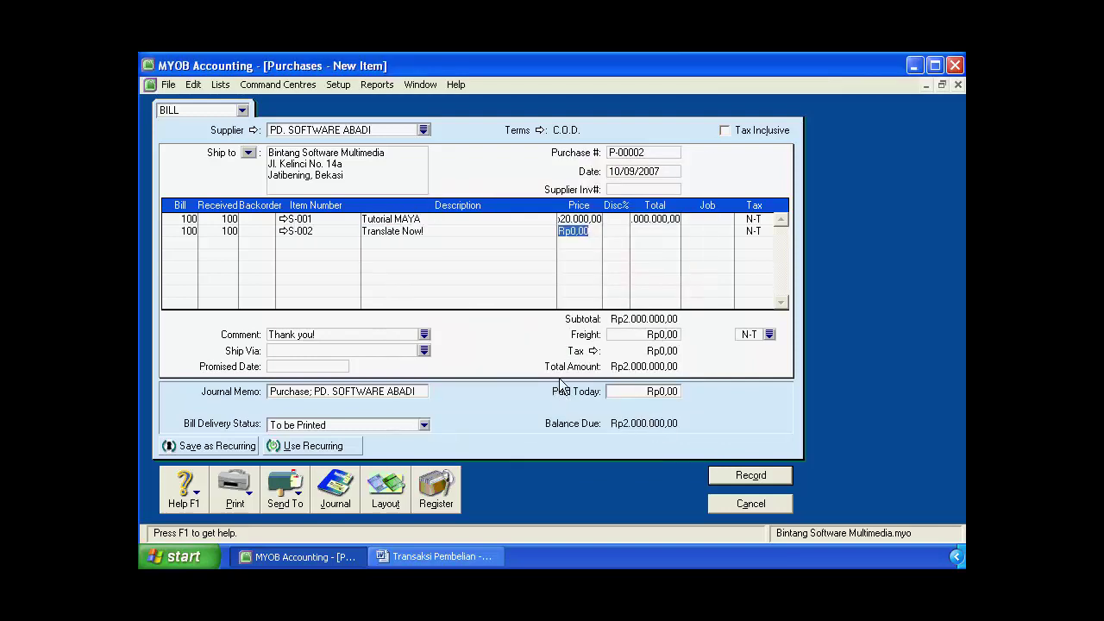
{"action": "type", "text": "20000"}
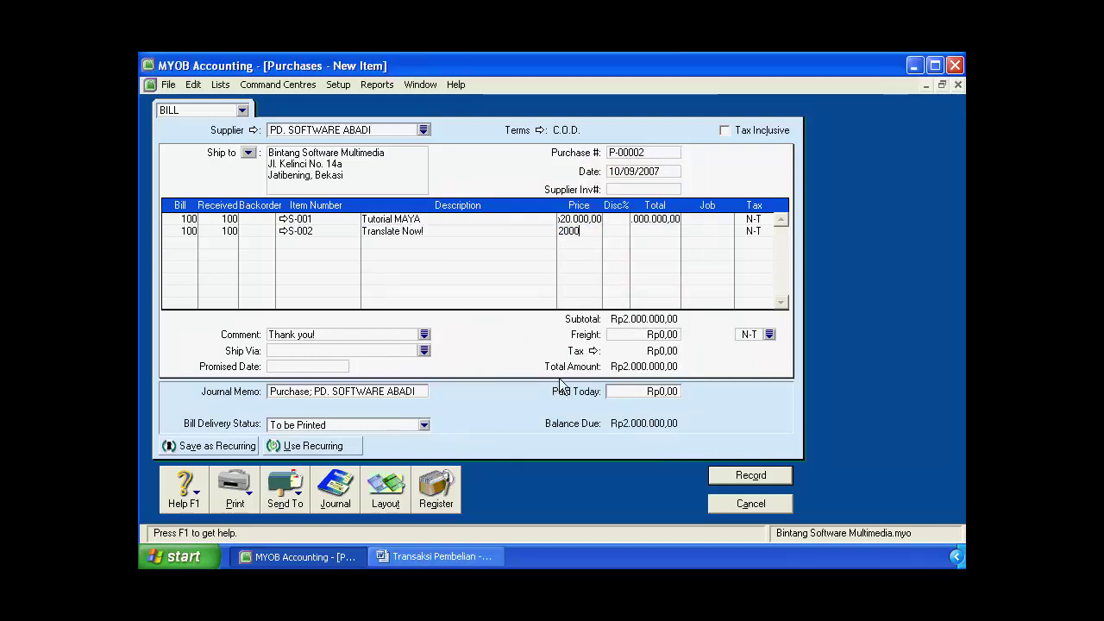
{"action": "key", "text": "Tab"}
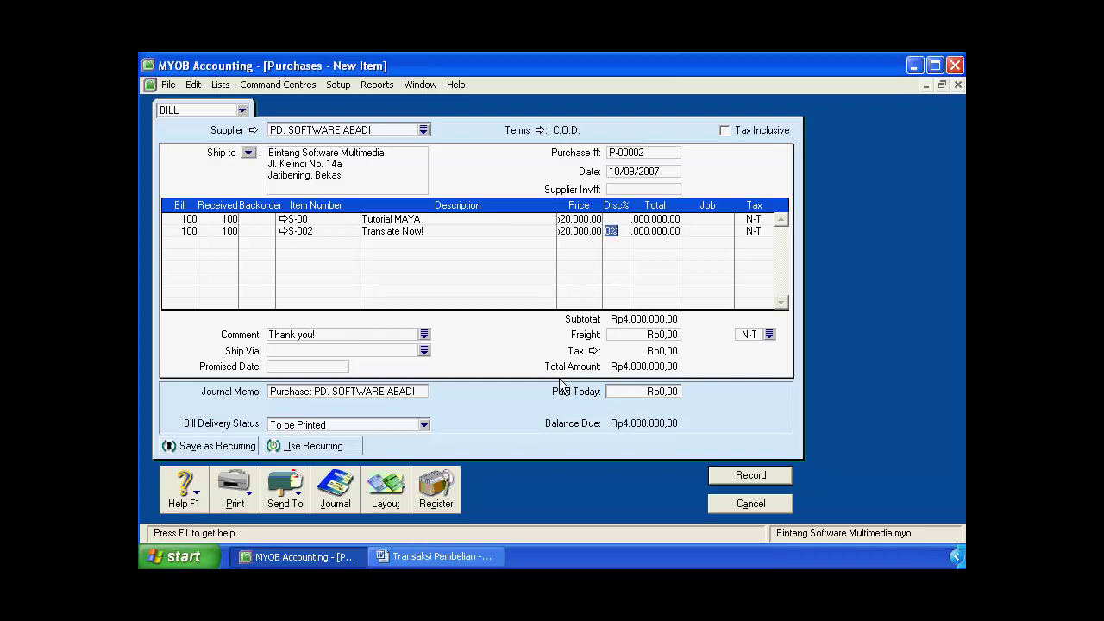
Finish the S-002 line, check the next goods in the Word document and enter 150 units of item S-003 on the third line.
{"action": "key", "text": "Tab"}
{"action": "key", "text": "Tab"}
{"action": "key", "text": "Tab"}
{"action": "left_click", "coordinate": [480, 557]}
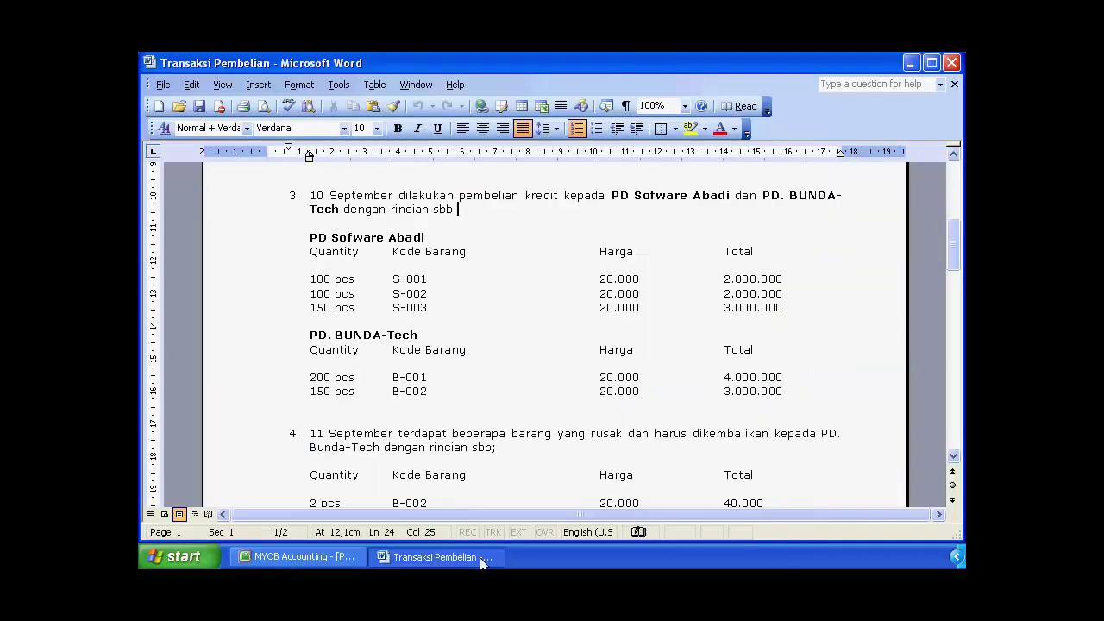
{"action": "left_click", "coordinate": [442, 304]}
{"action": "left_click", "coordinate": [299, 556]}
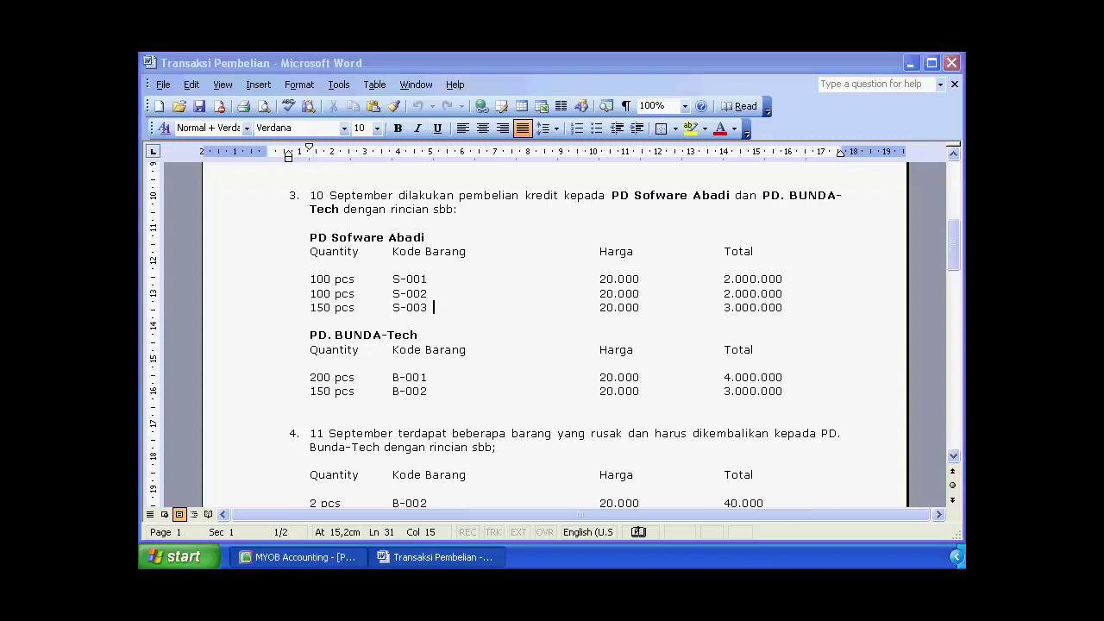
{"action": "type", "text": "150"}
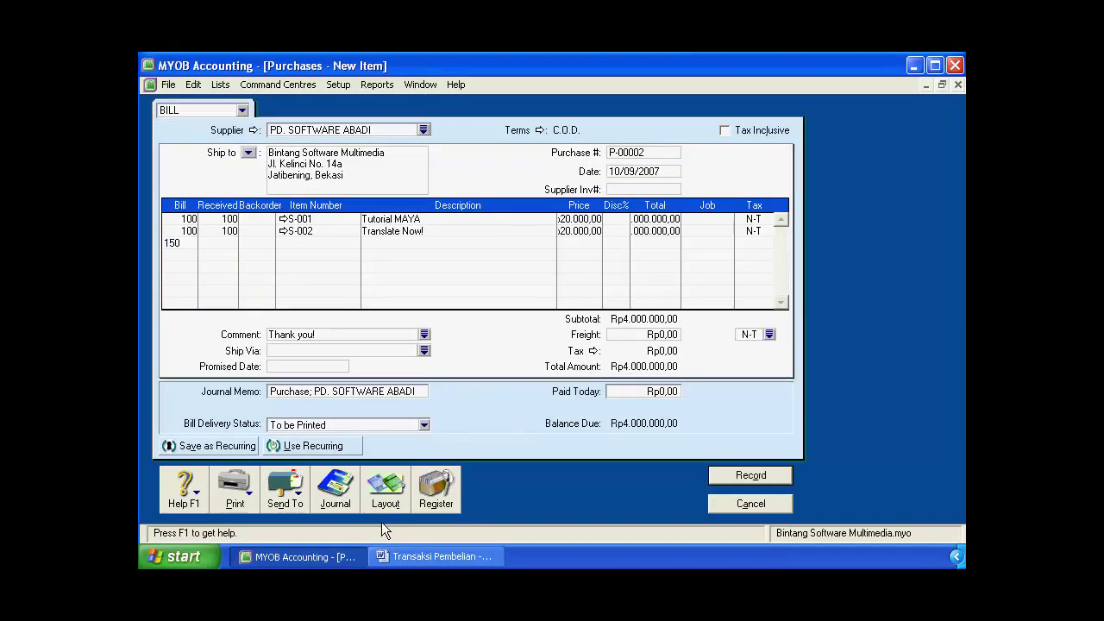
{"action": "key", "text": "Tab"}
{"action": "key", "text": "Tab"}
{"action": "key", "text": "Tab"}
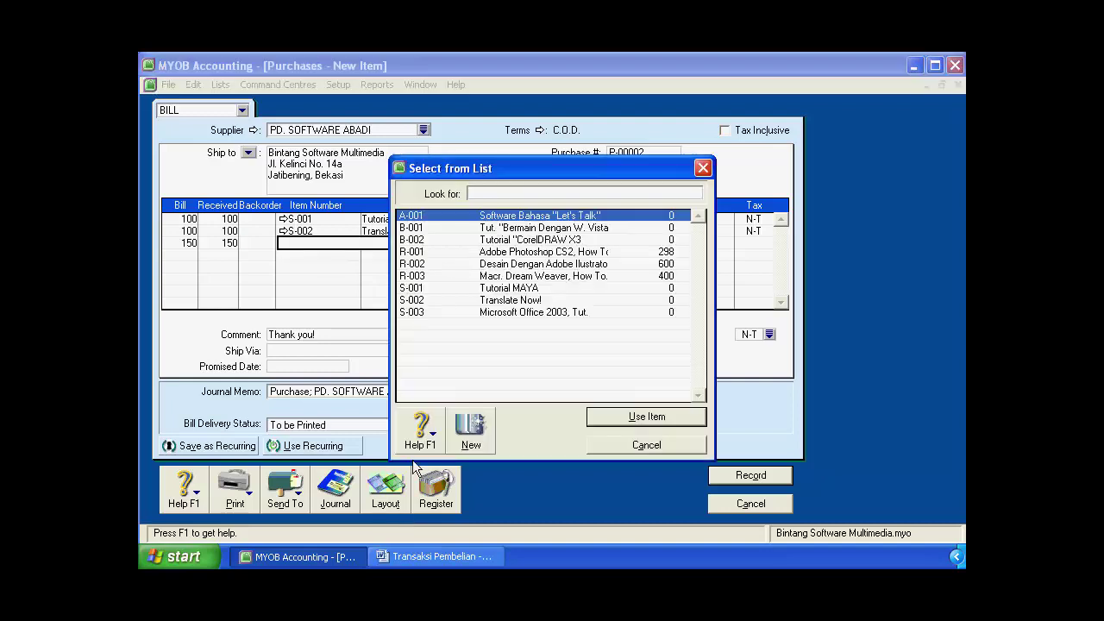
{"action": "left_click", "coordinate": [436, 312]}
{"action": "left_click", "coordinate": [602, 417]}
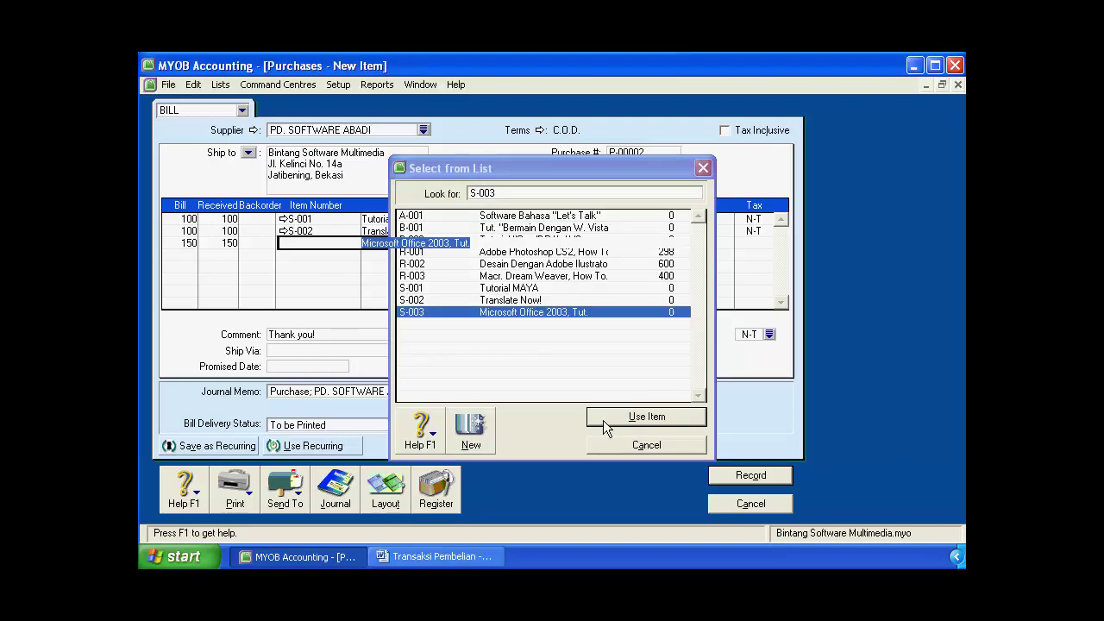
Set the price of item S-003 to 20000 and complete the line.
{"action": "key", "text": "Tab"}
{"action": "key", "text": "Tab"}
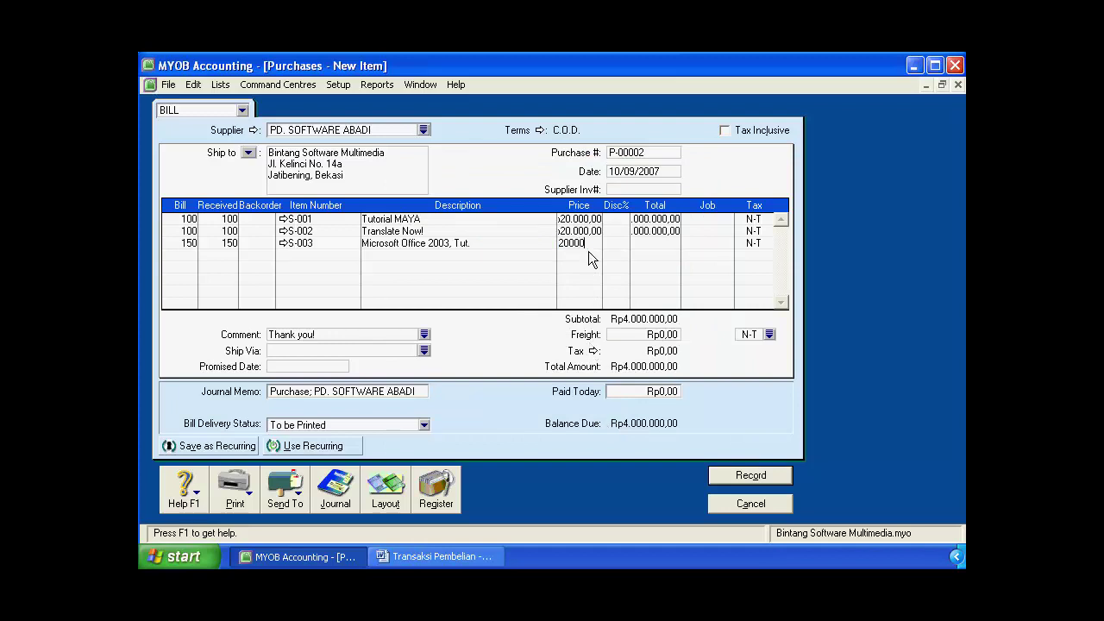
{"action": "key", "text": "Tab"}
{"action": "key", "text": "Tab"}
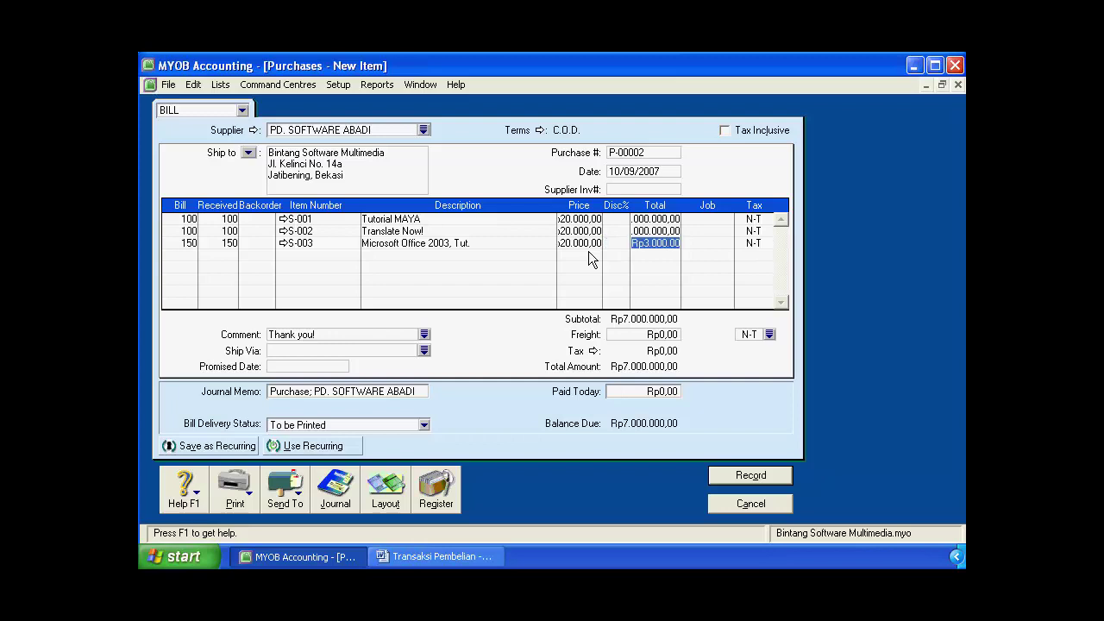
{"action": "key", "text": "Tab"}
{"action": "key", "text": "Tab"}
{"action": "key", "text": "Tab"}
Choose the tax code N-T (Non-Taxable) for the S-001 line and check the tax code of the S-003 line.
{"action": "left_click", "coordinate": [766, 219]}
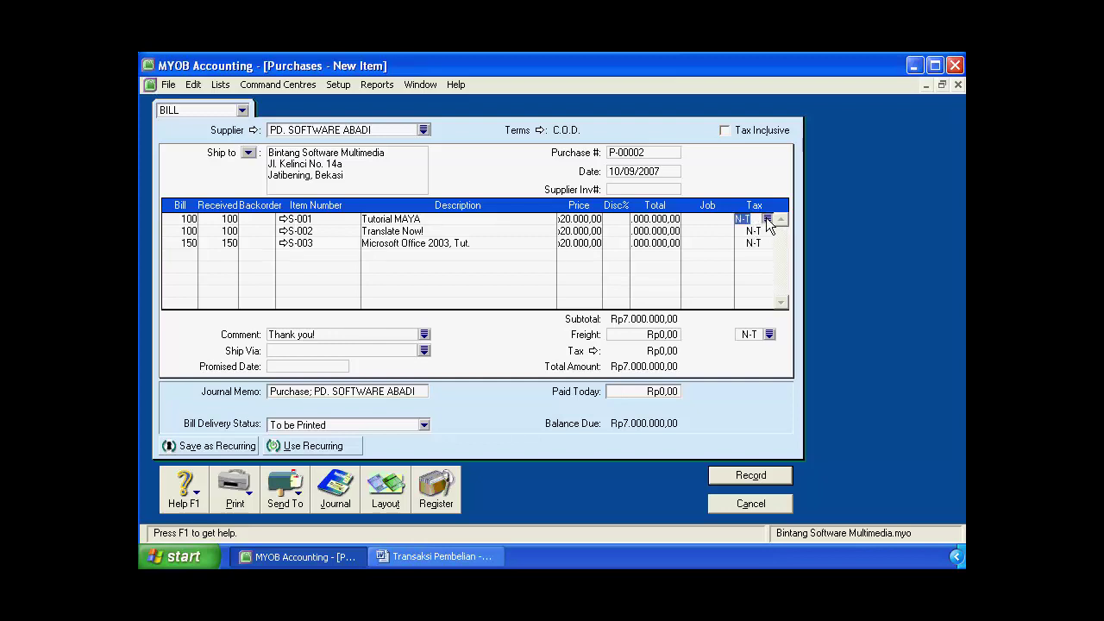
{"action": "left_click", "coordinate": [767, 219]}
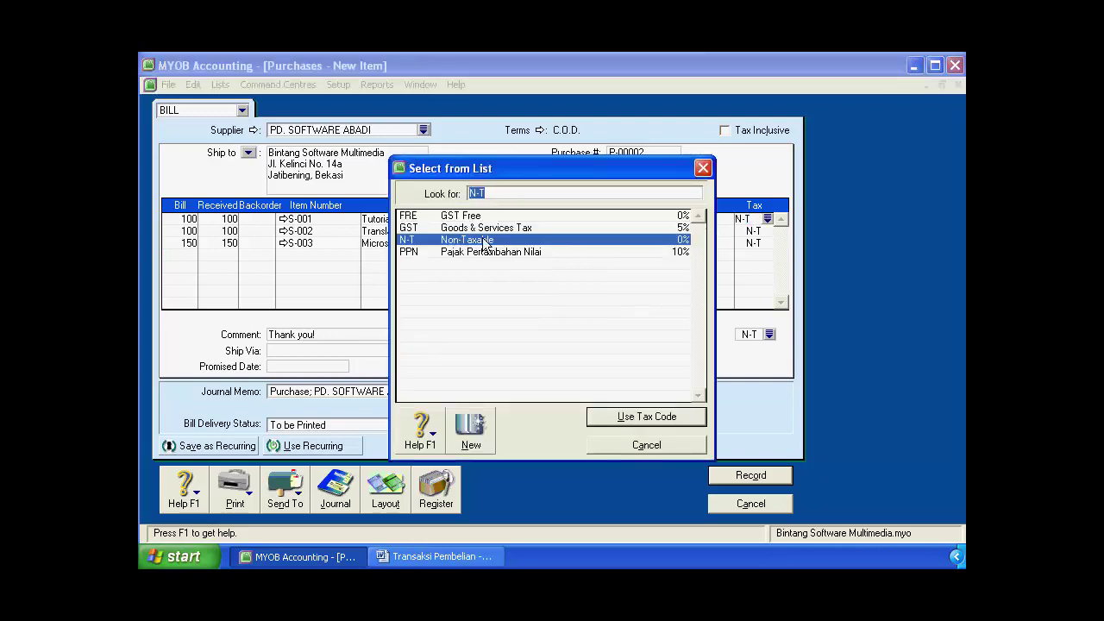
{"action": "left_click", "coordinate": [635, 416]}
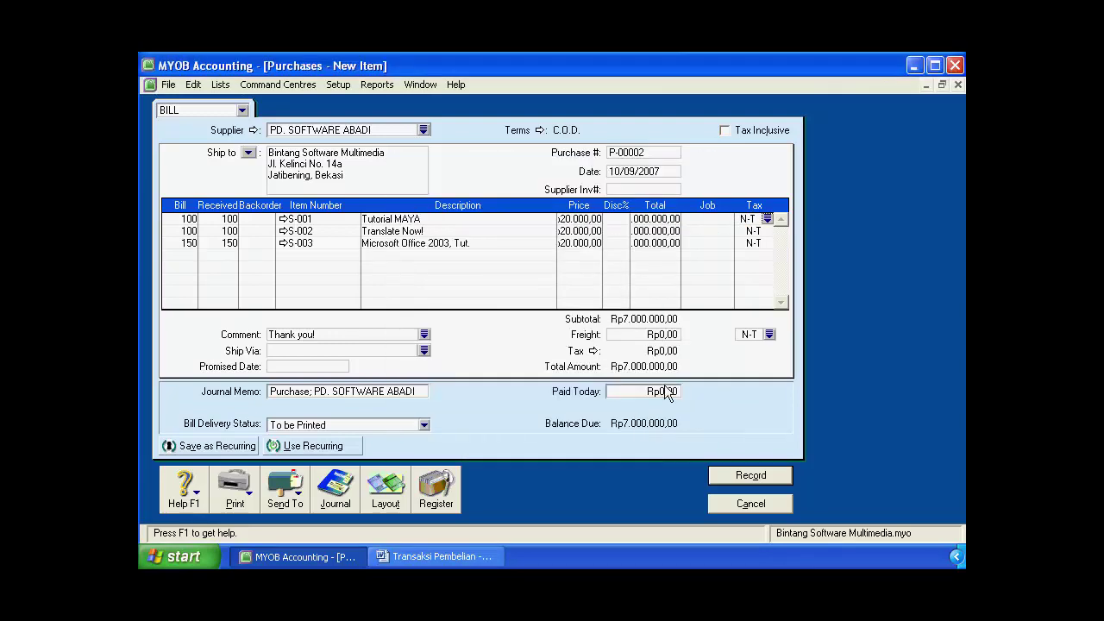
{"action": "left_click", "coordinate": [761, 245]}
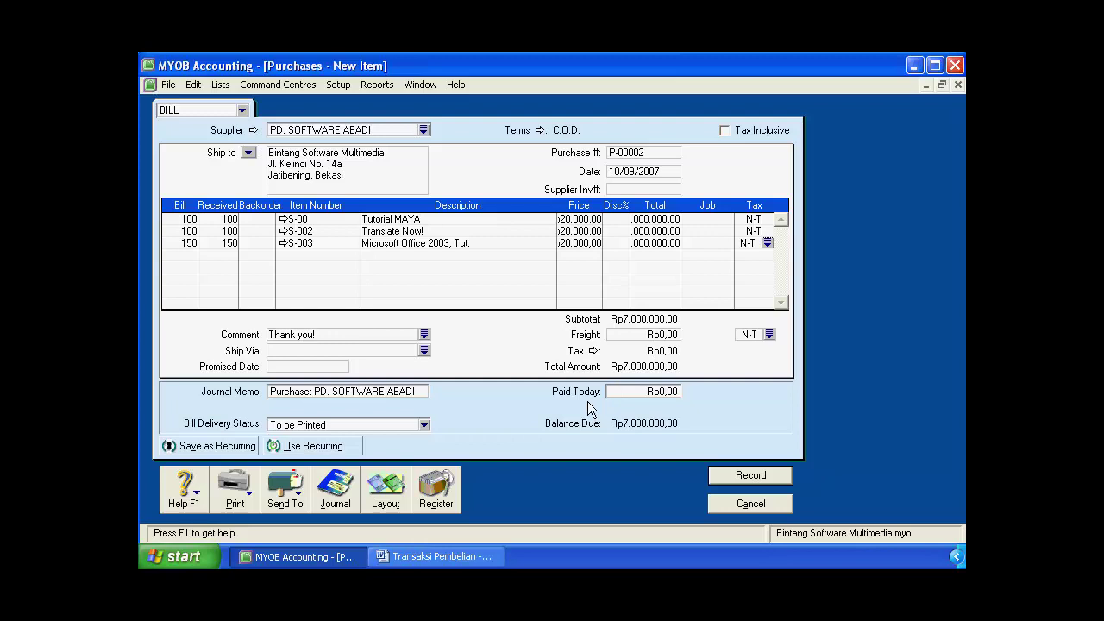
Review the journal recap of the PD. SOFTWARE ABADI bill and record the purchase.
{"action": "key", "text": "ctrl+r"}
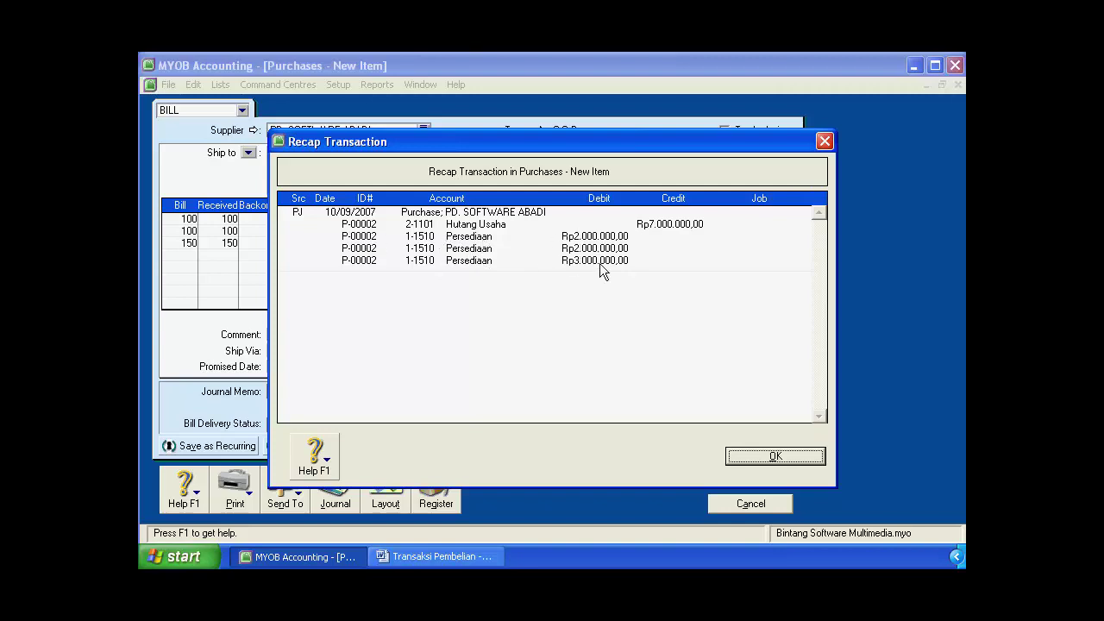
{"action": "left_click", "coordinate": [759, 458]}
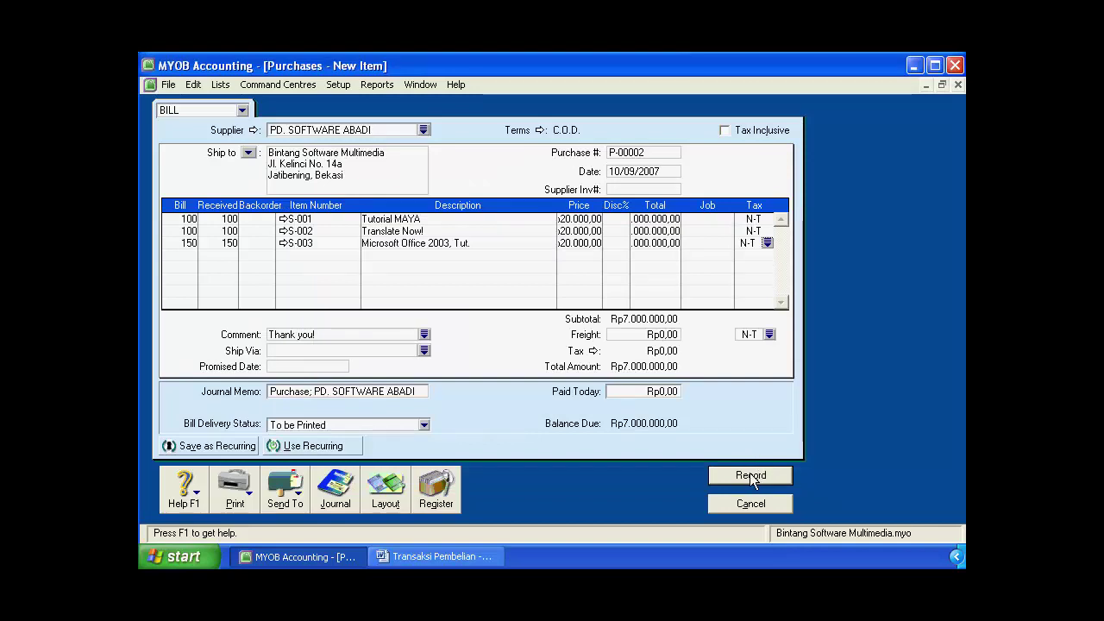
{"action": "left_click", "coordinate": [748, 475]}
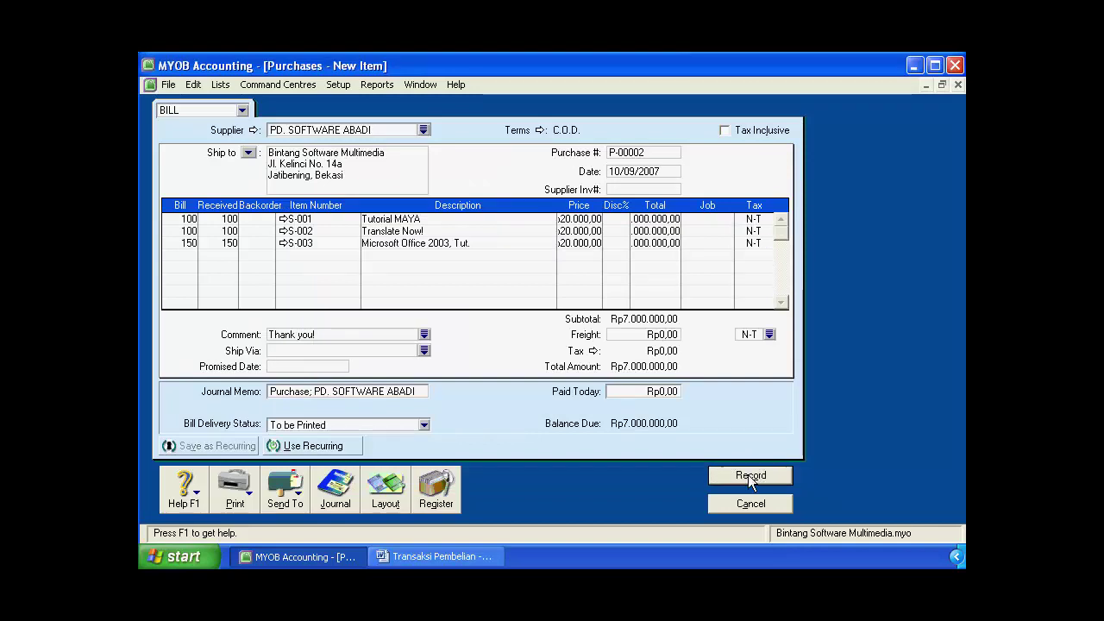
Look up the second supplier of the 10 September credit purchase in the Word document and choose PD. BUNDA-Tech as supplier of the new bill.
{"action": "left_click", "coordinate": [471, 557]}
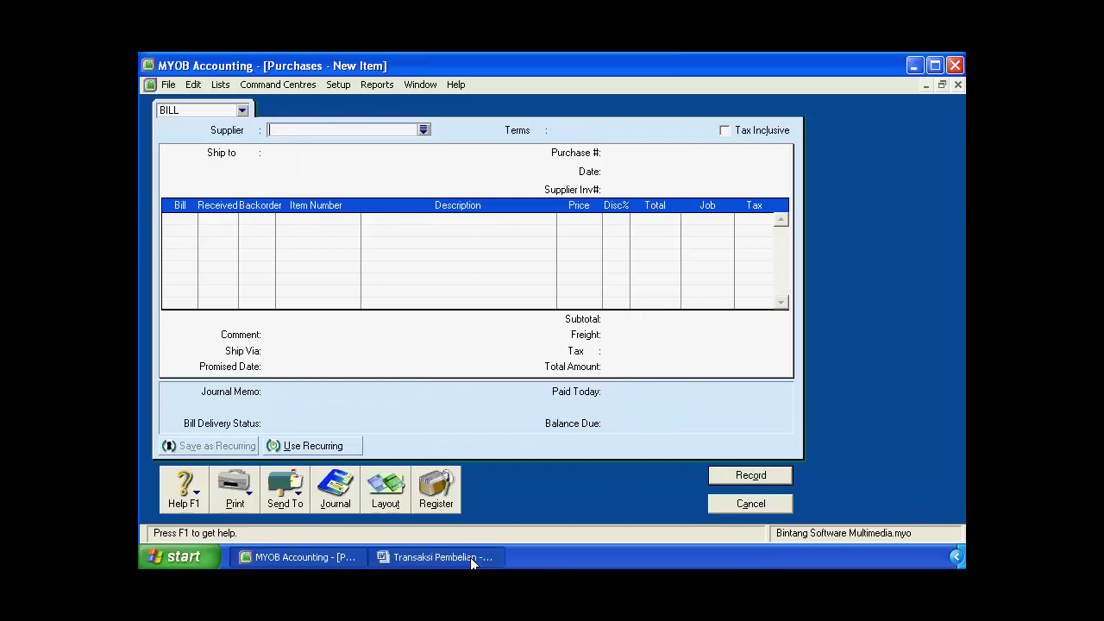
{"action": "scroll", "coordinate": [408, 407], "scroll_direction": "down", "scroll_amount": 2}
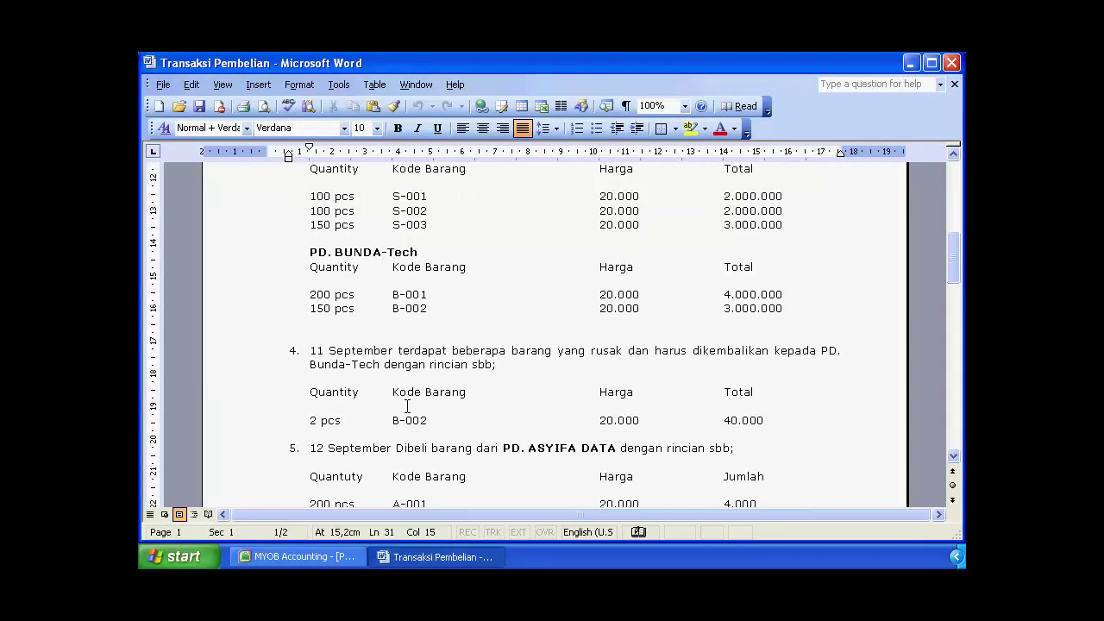
{"action": "left_click_drag", "start_coordinate": [303, 247], "coordinate": [436, 255]}
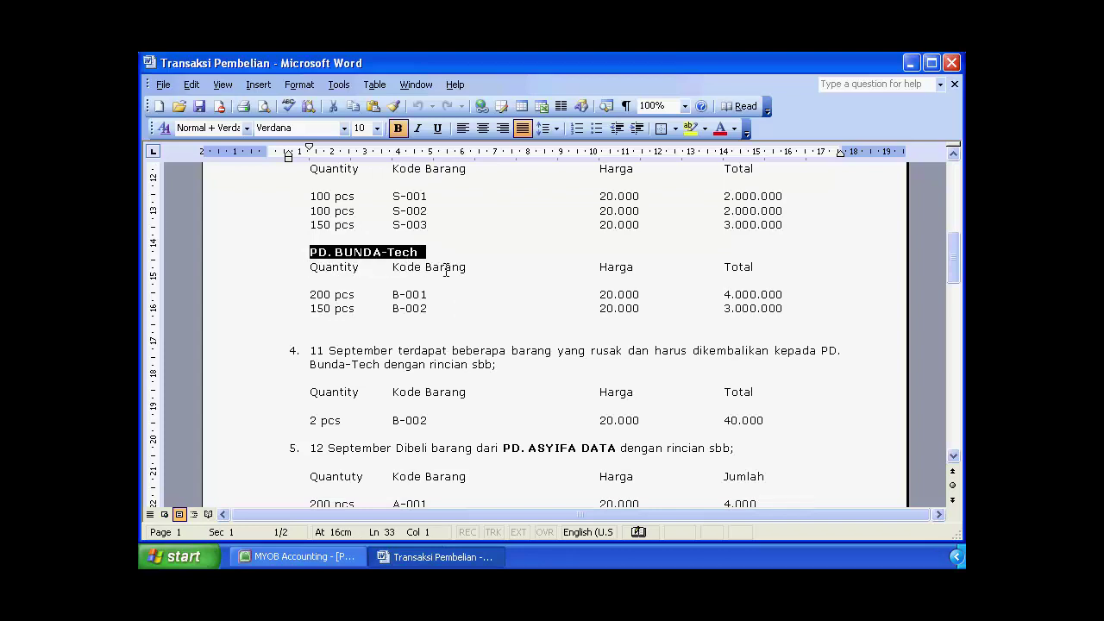
{"action": "scroll", "coordinate": [447, 274], "scroll_direction": "up", "scroll_amount": 3}
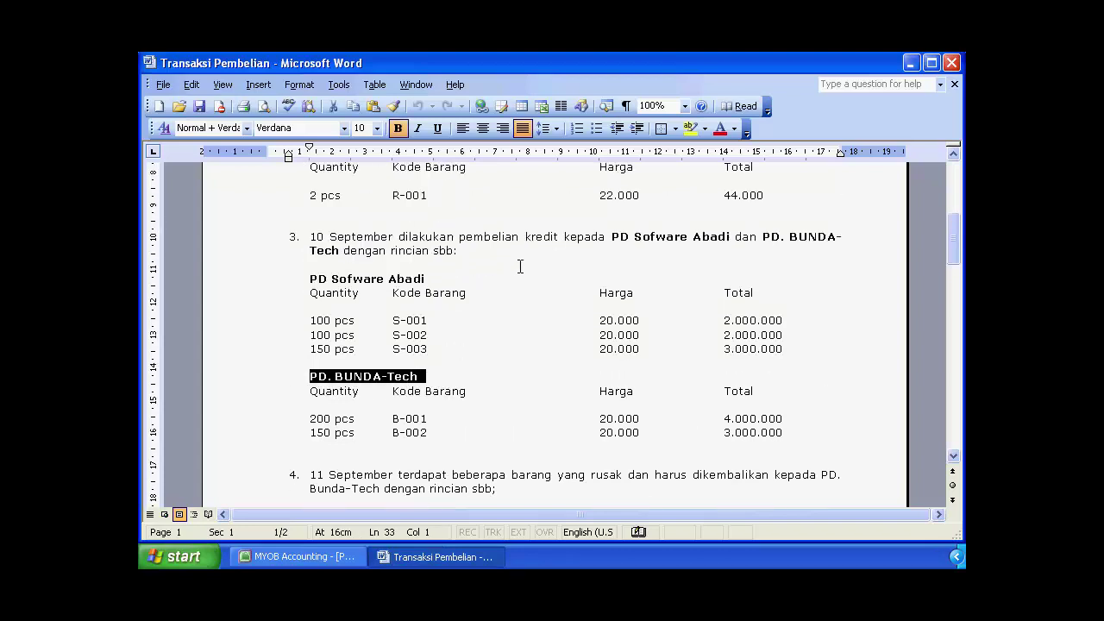
{"action": "left_click", "coordinate": [543, 236]}
{"action": "double_click", "coordinate": [543, 236]}
{"action": "scroll", "coordinate": [561, 296], "scroll_direction": "down", "scroll_amount": 2}
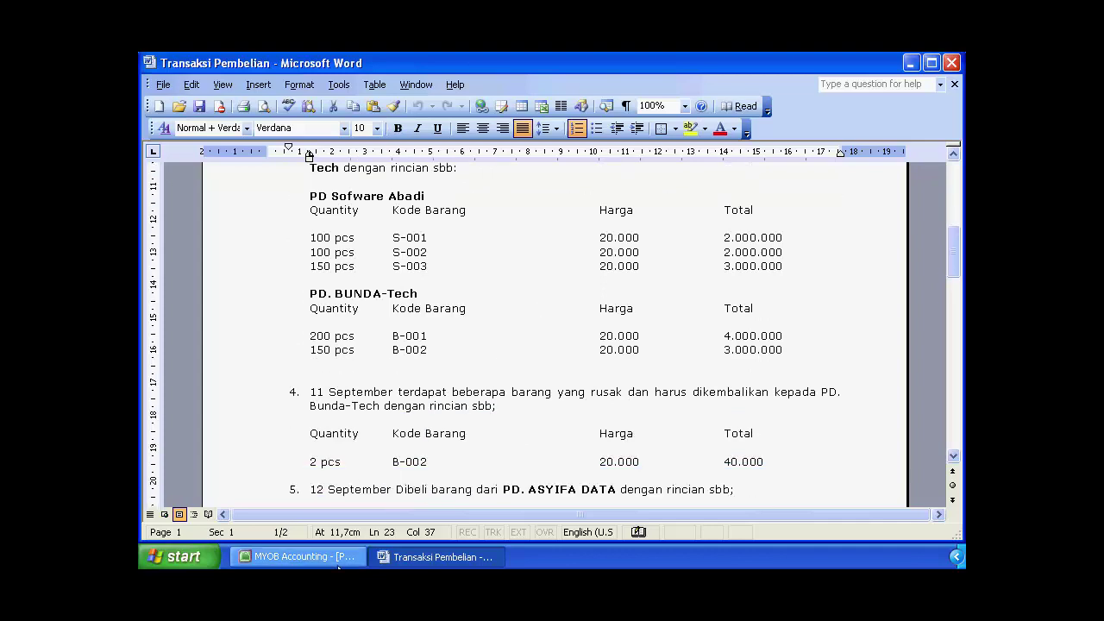
{"action": "left_click", "coordinate": [302, 556]}
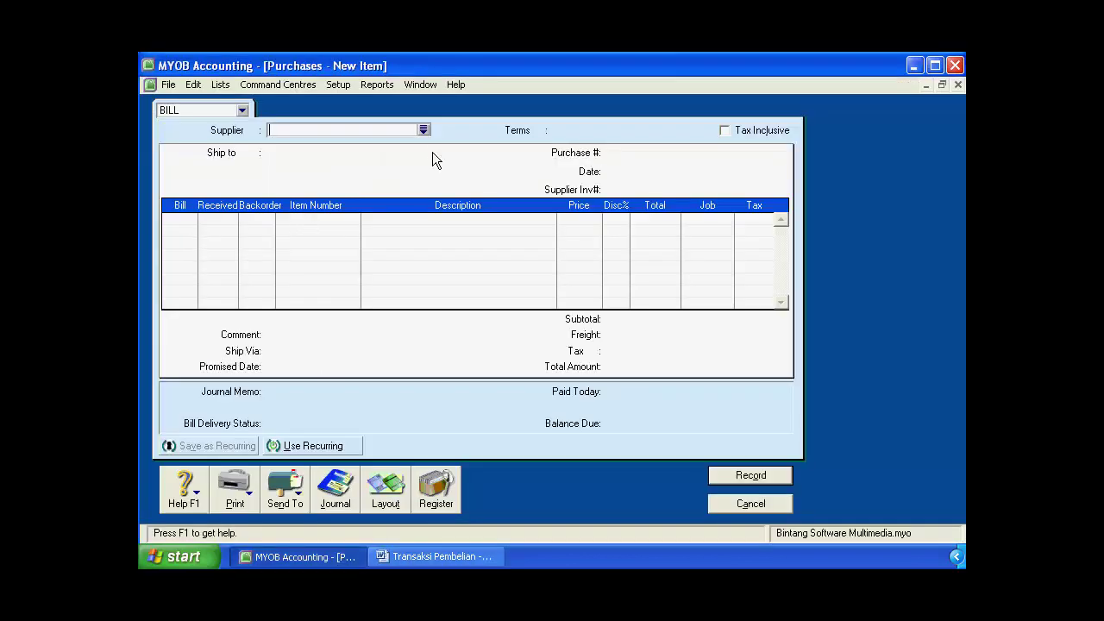
{"action": "left_click", "coordinate": [423, 129]}
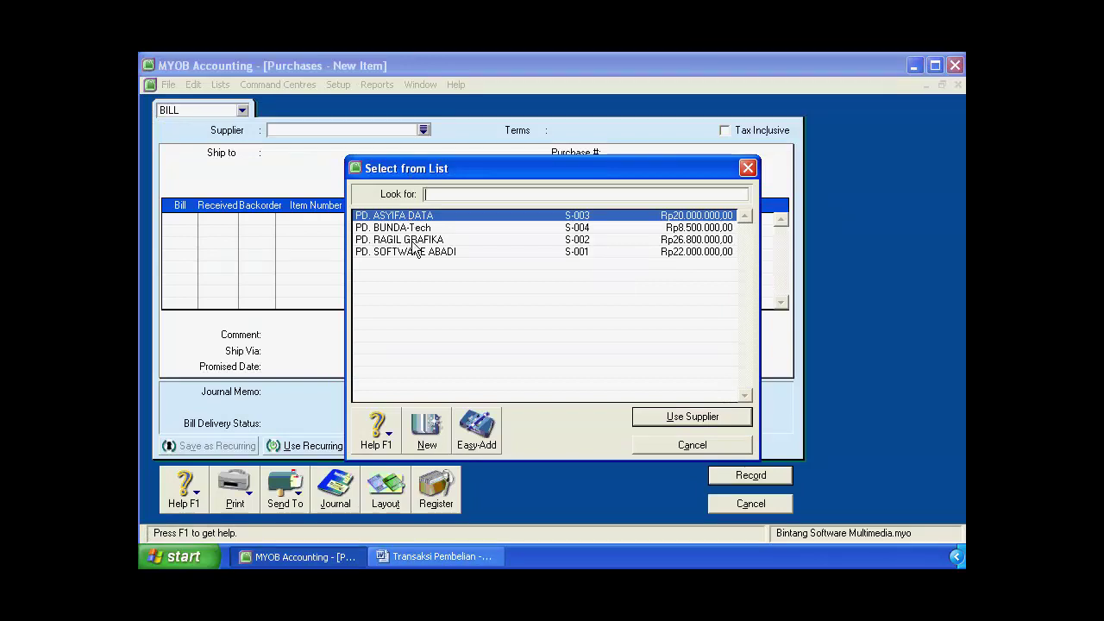
{"action": "left_click", "coordinate": [412, 228]}
{"action": "left_click", "coordinate": [679, 420]}
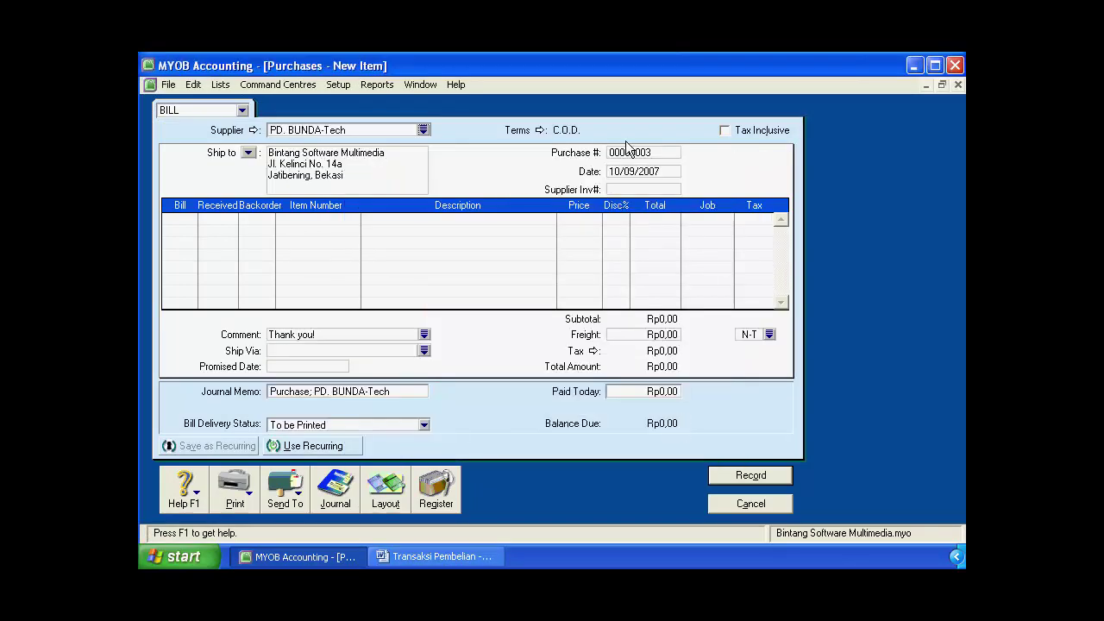
Enter the next purchase number in the P- series and check the bill date against the Word document, keeping 10/09/2007.
{"action": "left_click", "coordinate": [624, 153]}
{"action": "type", "text": "P-0"}
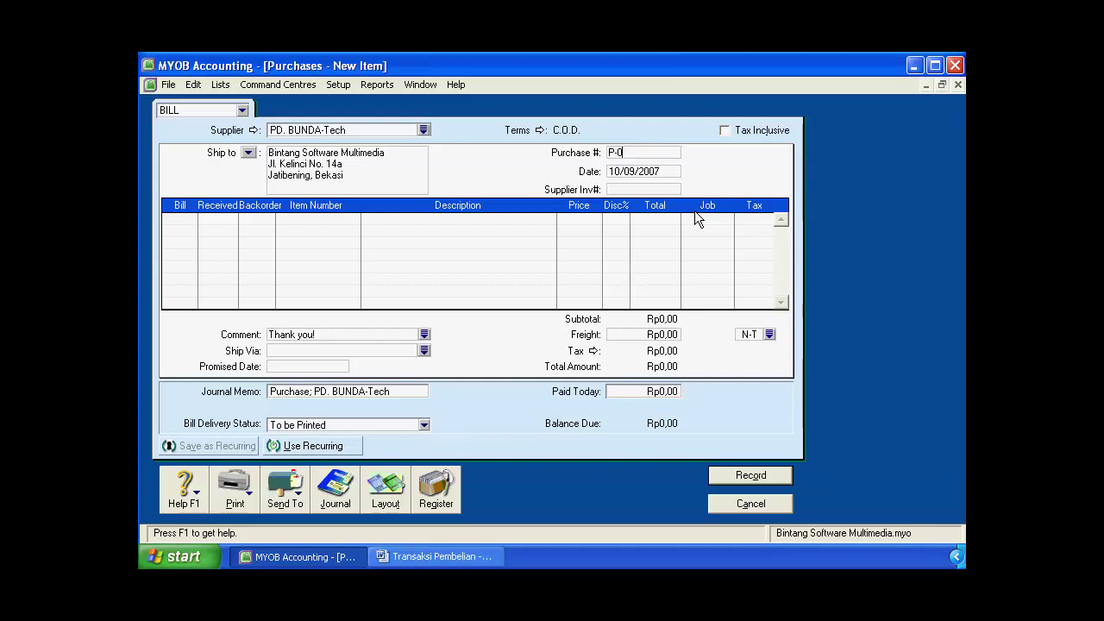
{"action": "type", "text": "0003"}
{"action": "left_click", "coordinate": [616, 176]}
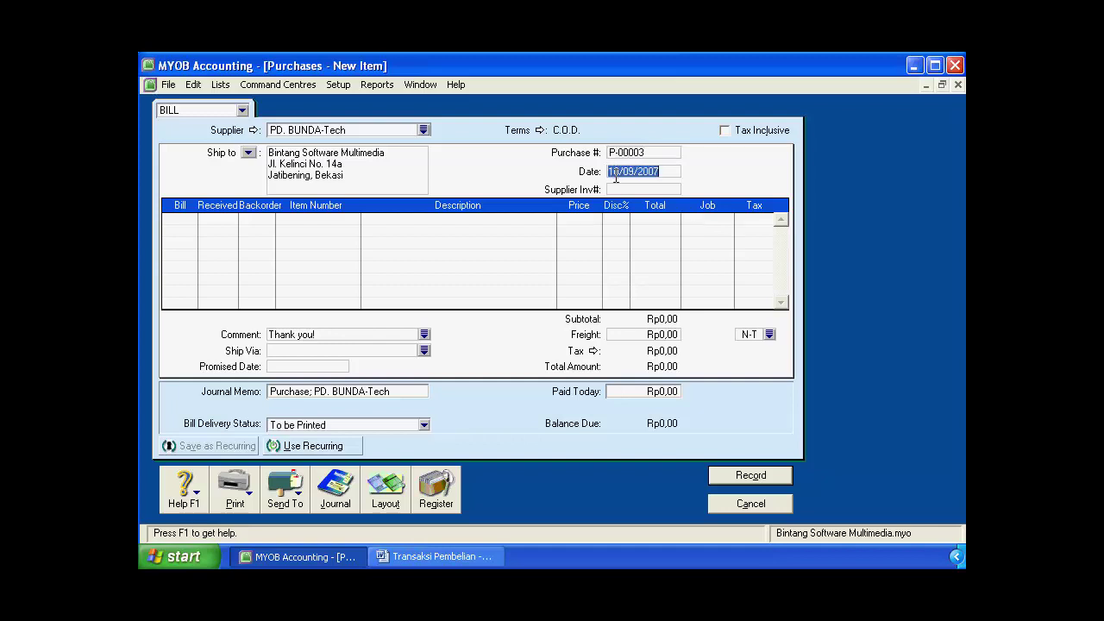
{"action": "left_click", "coordinate": [435, 556]}
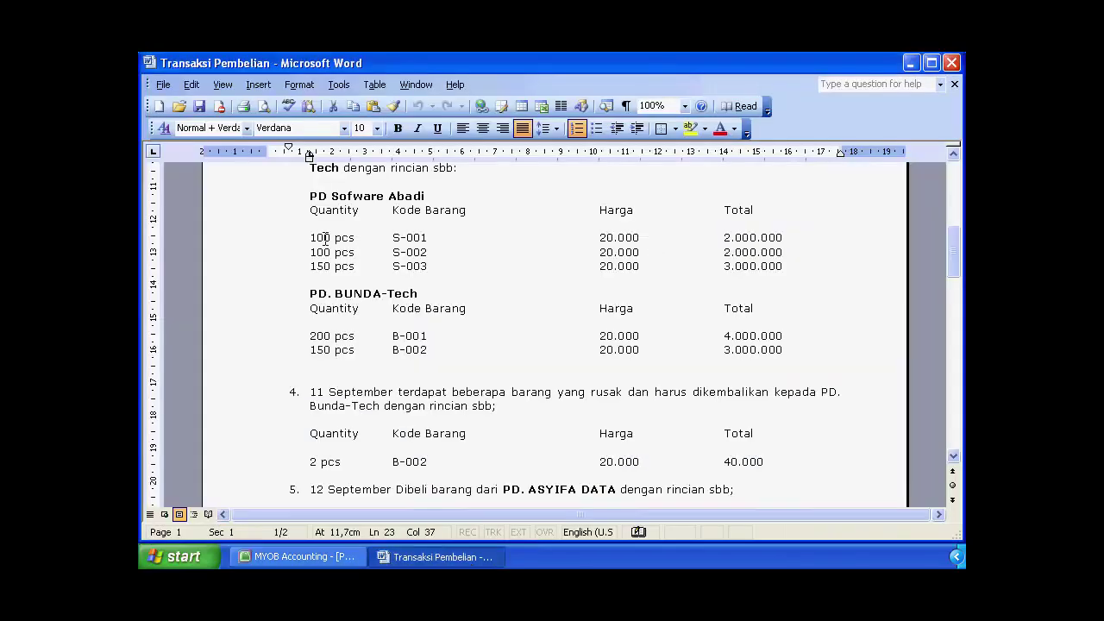
{"action": "scroll", "coordinate": [325, 238], "scroll_direction": "up", "scroll_amount": 2}
{"action": "left_click", "coordinate": [298, 556]}
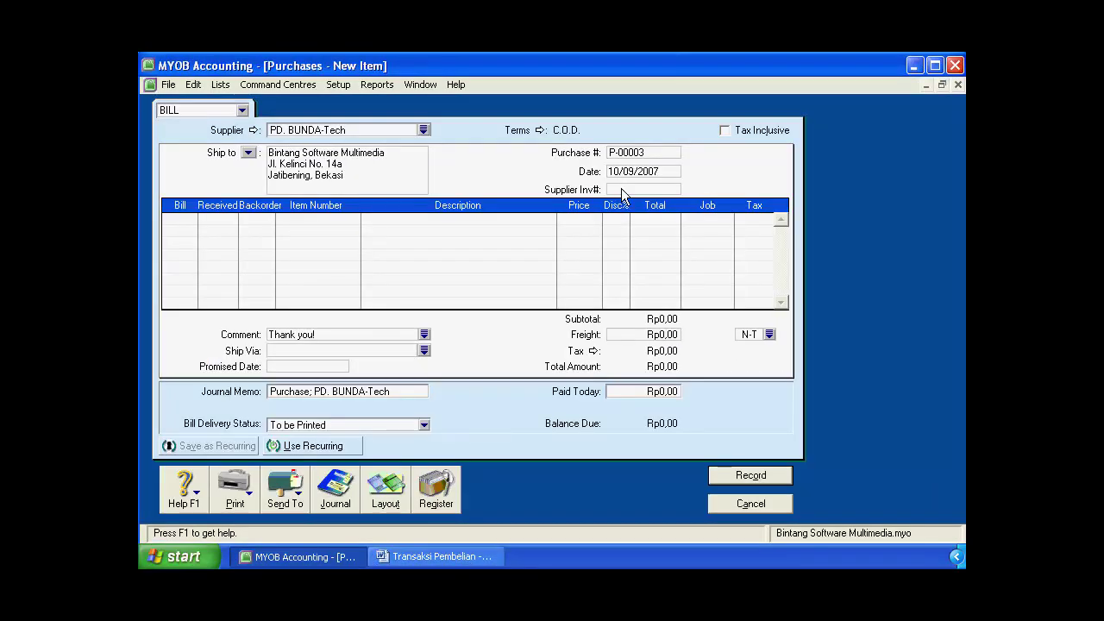
{"action": "key", "text": "Tab"}
Check the goods from PD. BUNDA-Tech in the Word document and enter 200 units of item B-001 on the bill's first line.
{"action": "left_click", "coordinate": [426, 557]}
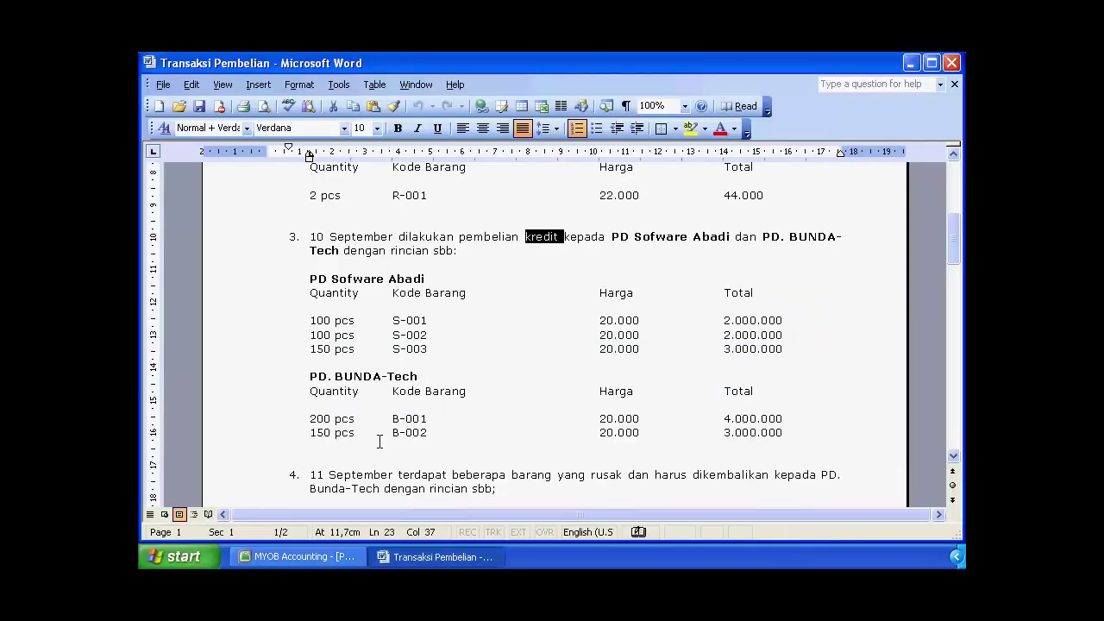
{"action": "left_click", "coordinate": [342, 560]}
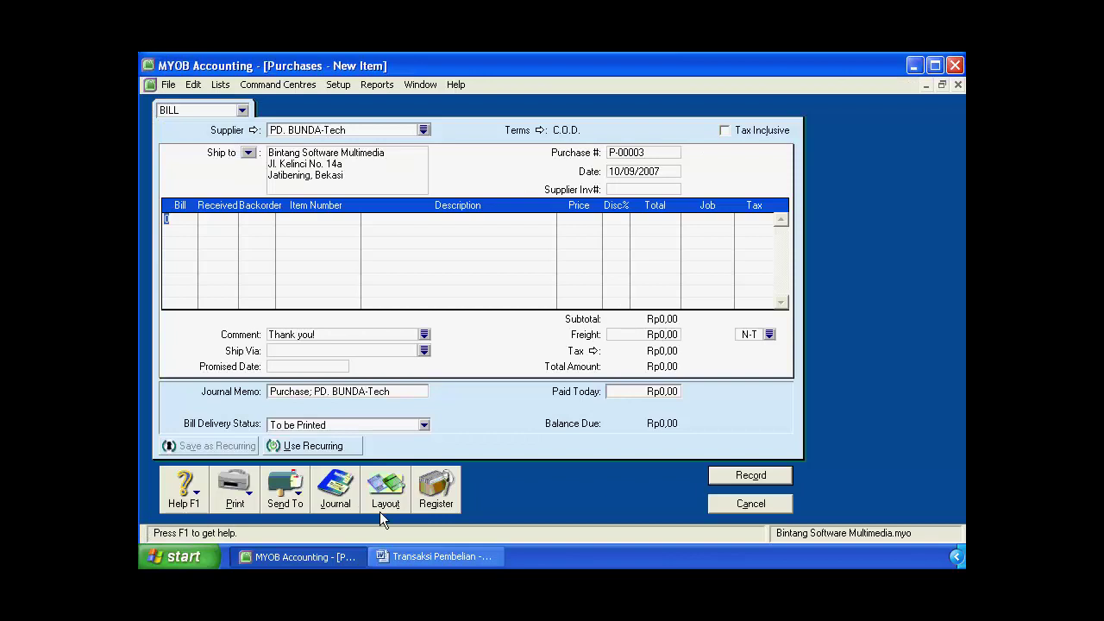
{"action": "type", "text": "200"}
{"action": "key", "text": "Tab"}
{"action": "key", "text": "Tab"}
{"action": "left_click", "coordinate": [408, 552]}
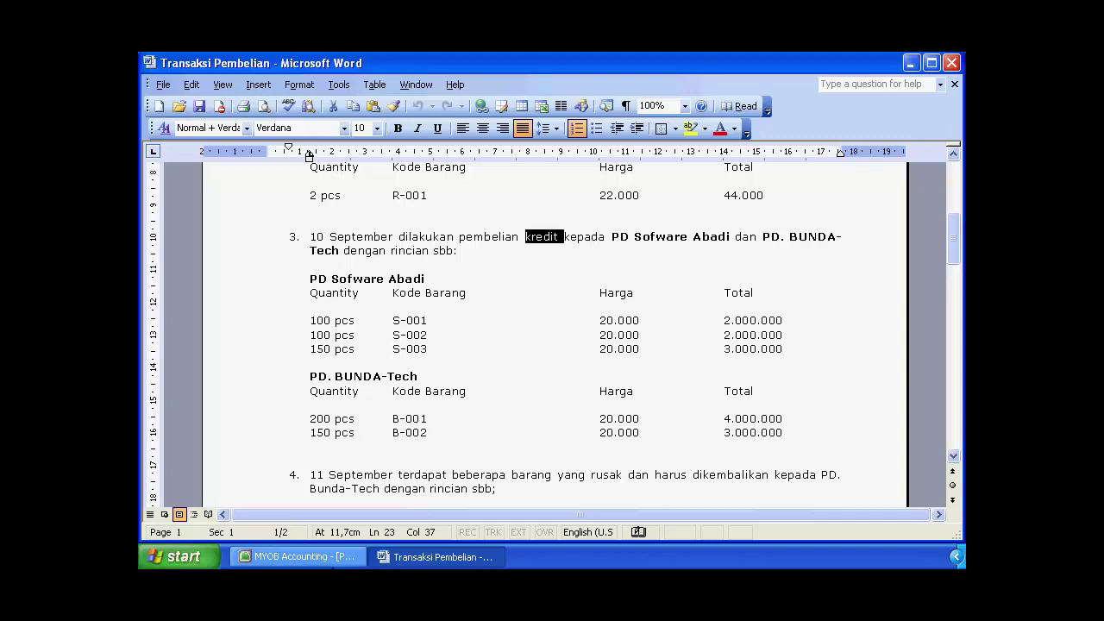
{"action": "left_click", "coordinate": [352, 558]}
{"action": "key", "text": "Tab"}
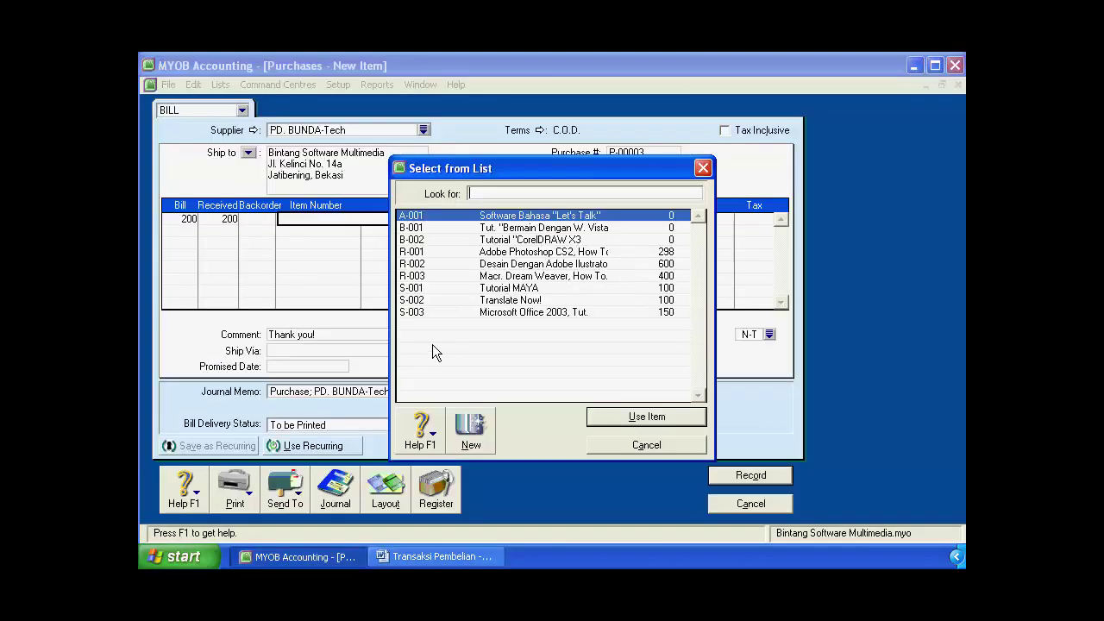
{"action": "left_click", "coordinate": [418, 230]}
{"action": "left_click", "coordinate": [614, 415]}
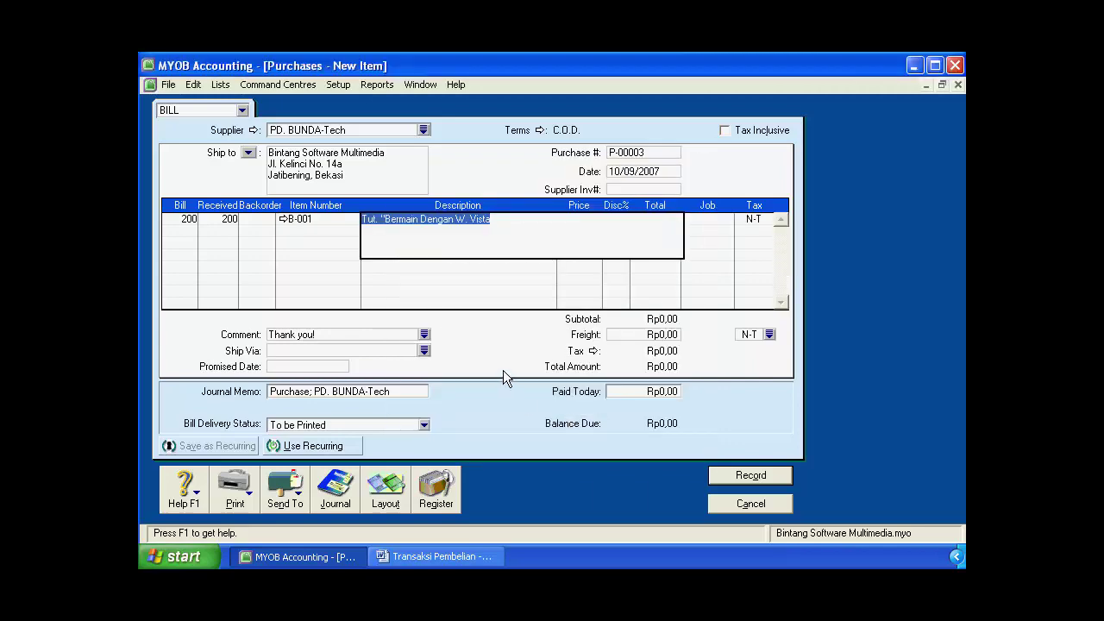
Look up the price of B-001 in the Word document and set it to 20000 on the bill.
{"action": "key", "text": "Tab"}
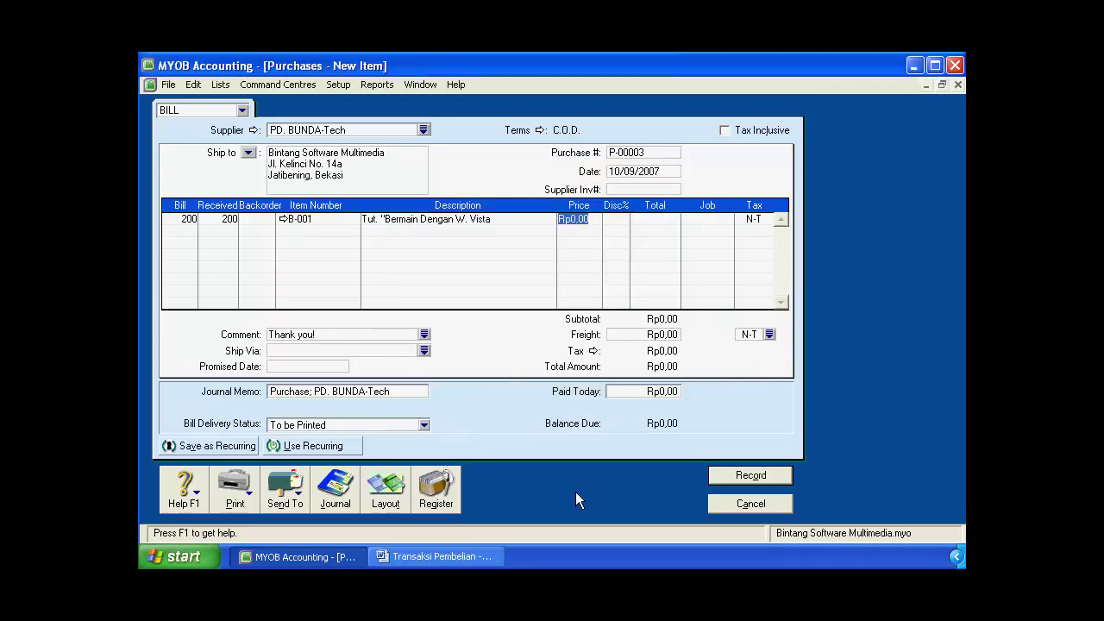
{"action": "left_click", "coordinate": [480, 557]}
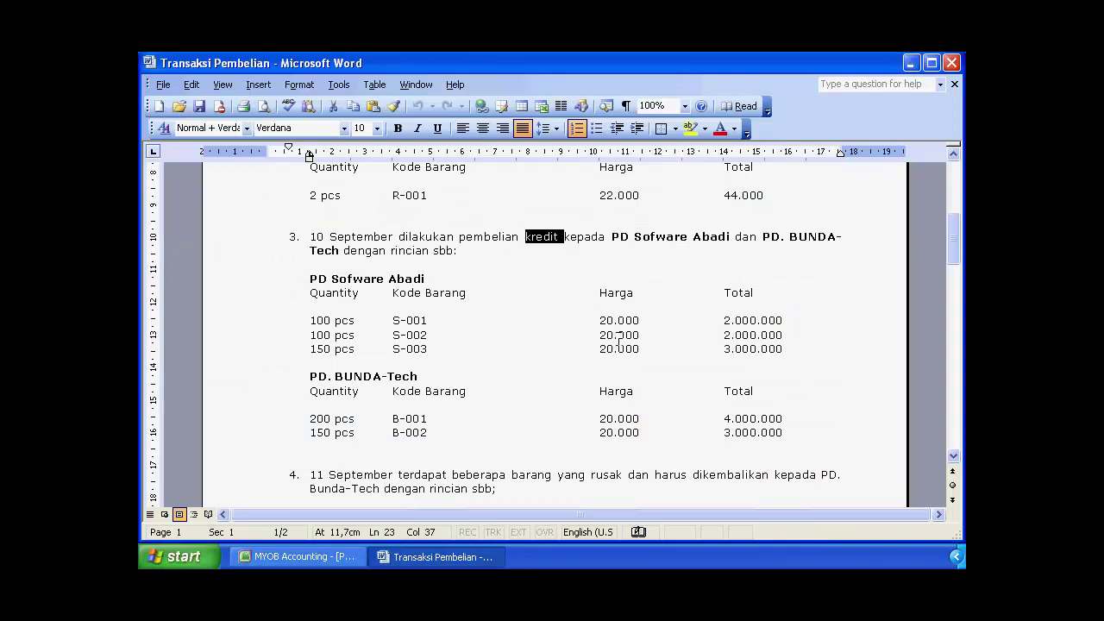
{"action": "left_click", "coordinate": [350, 559]}
{"action": "type", "text": "20"}
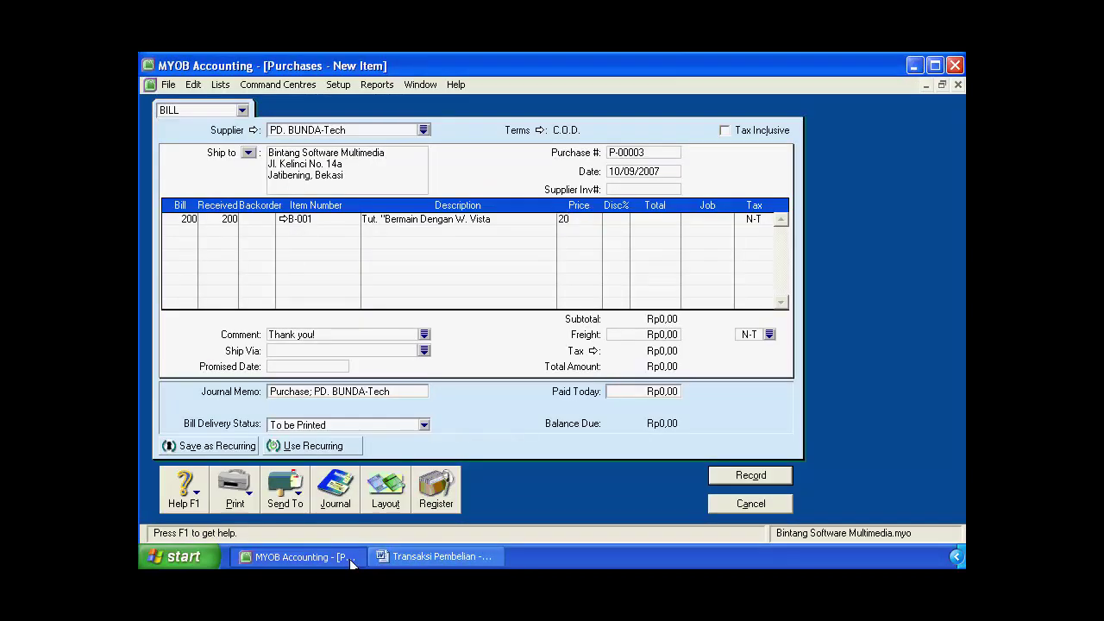
{"action": "type", "text": "000"}
{"action": "key", "text": "Tab"}
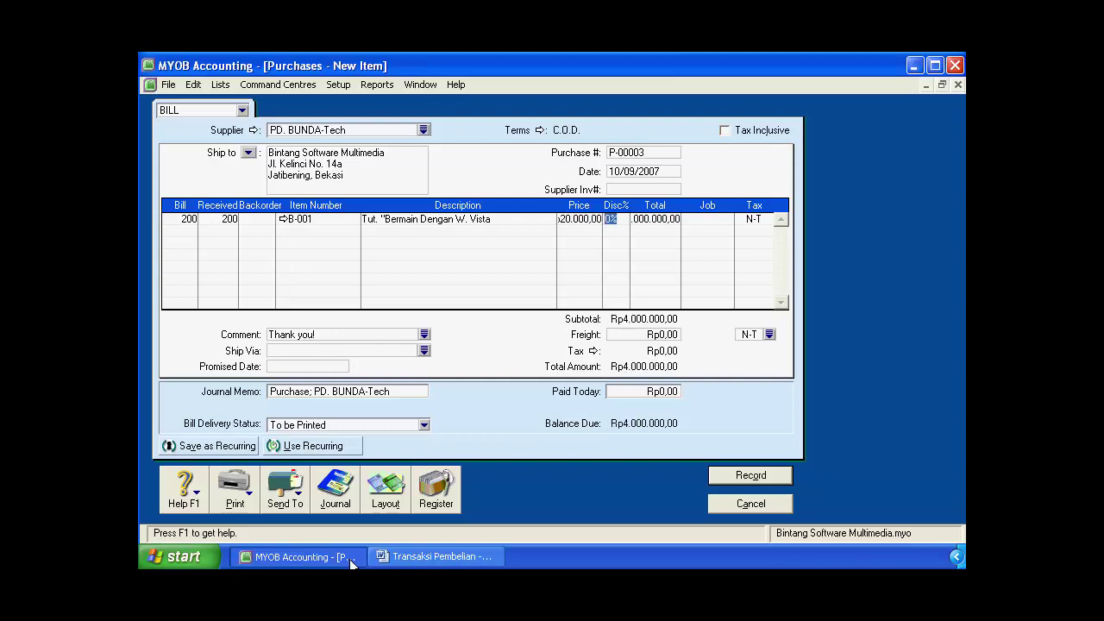
Check the next goods from PD. BUNDA-Tech in the Word document and enter 150 units of item B-002 on the bill's second line.
{"action": "key", "text": "Tab"}
{"action": "key", "text": "Tab"}
{"action": "key", "text": "Tab"}
{"action": "key", "text": "Tab"}
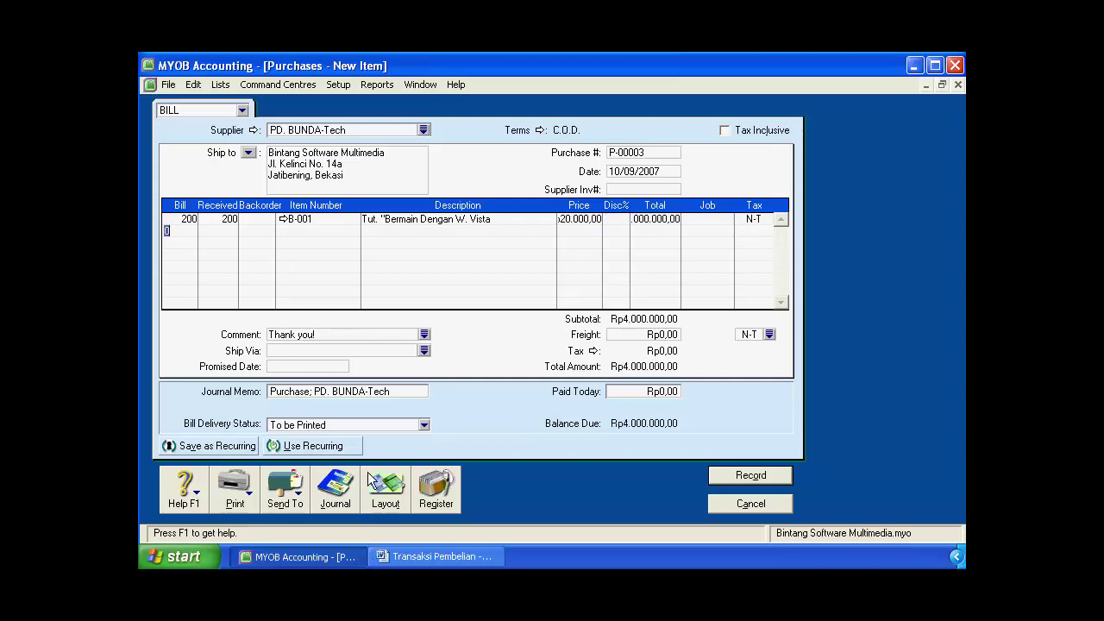
{"action": "left_click", "coordinate": [436, 557]}
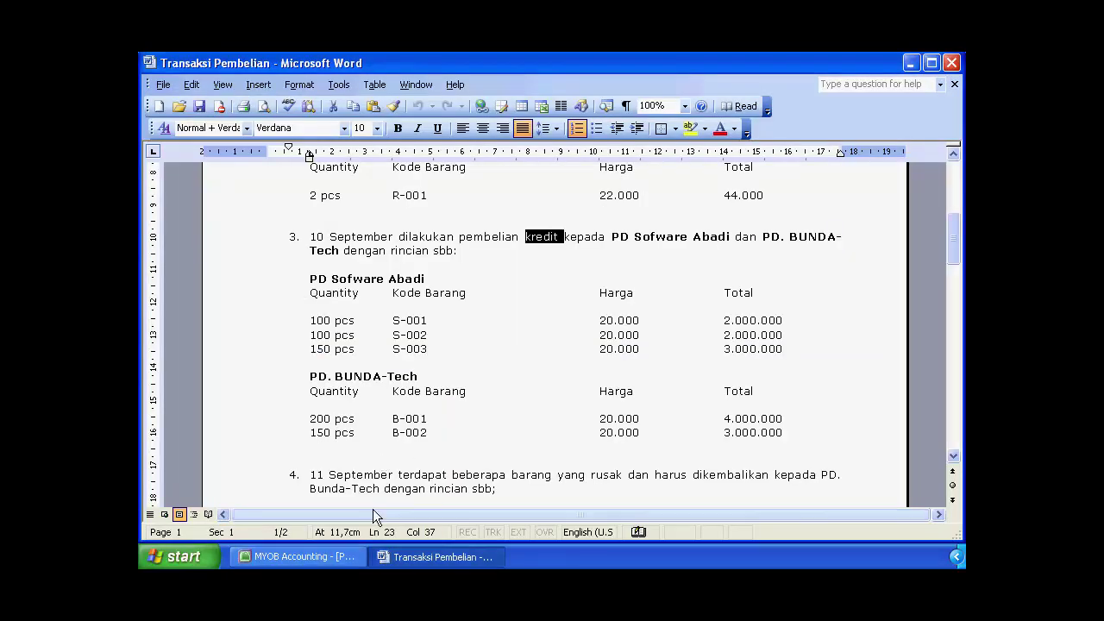
{"action": "left_click", "coordinate": [334, 557]}
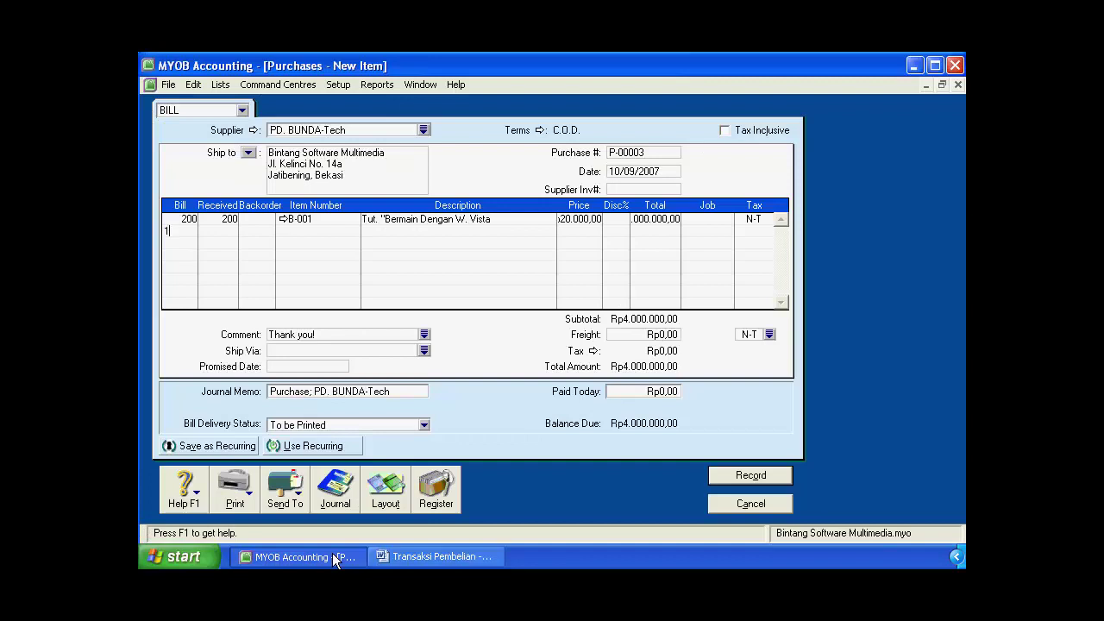
{"action": "type", "text": "150"}
{"action": "key", "text": "Tab"}
{"action": "key", "text": "Tab"}
{"action": "key", "text": "Tab"}
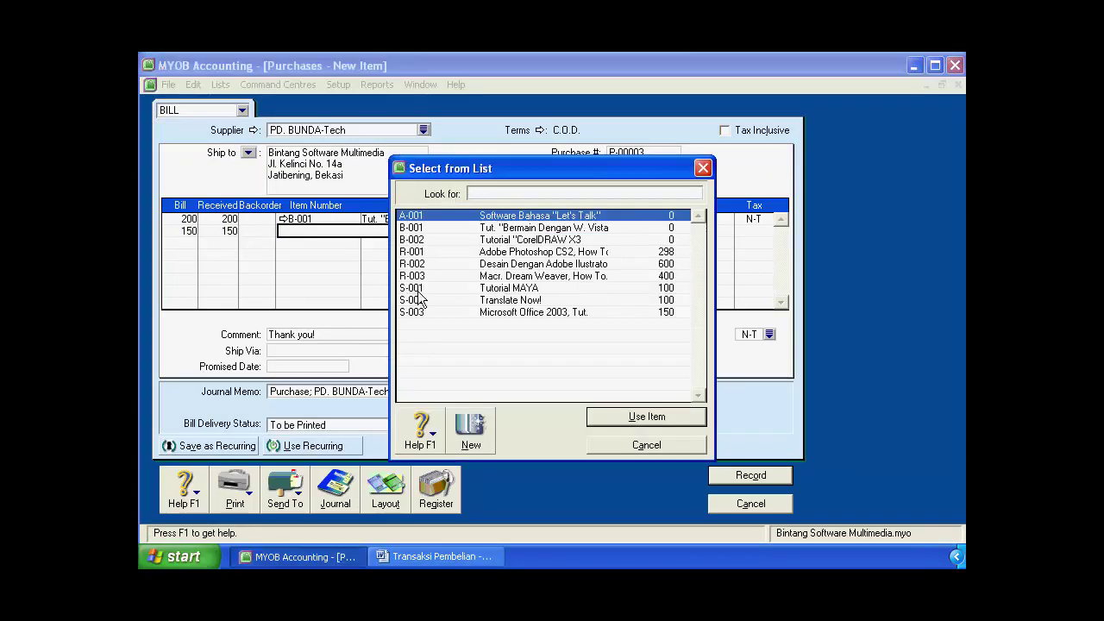
{"action": "left_click", "coordinate": [430, 241]}
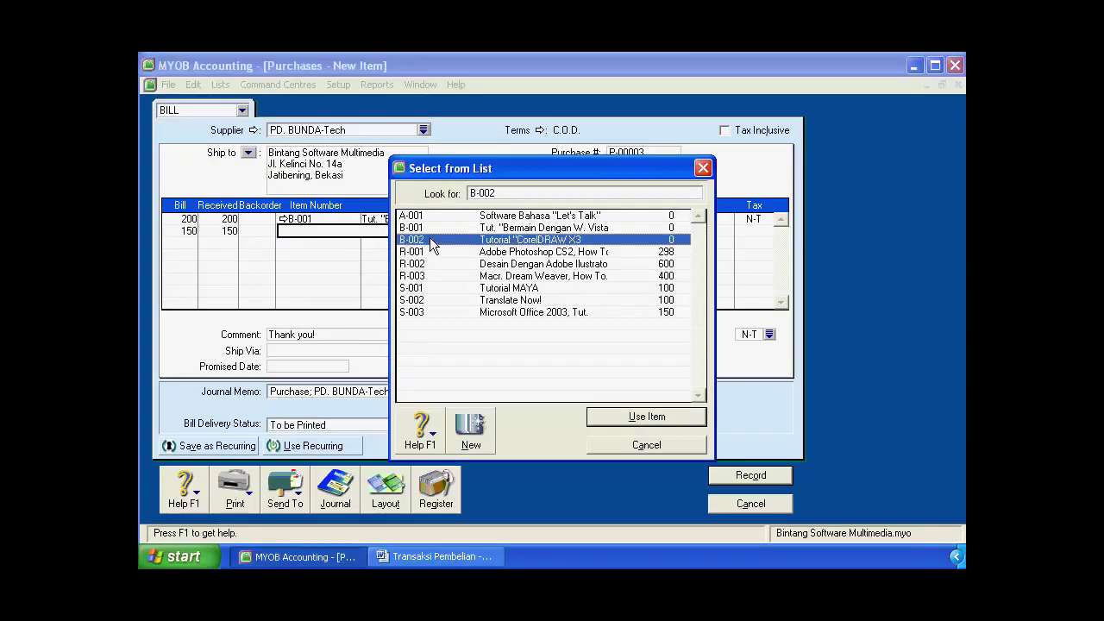
{"action": "left_click", "coordinate": [612, 417]}
{"action": "key", "text": "BackSpace"}
{"action": "key", "text": "Tab"}
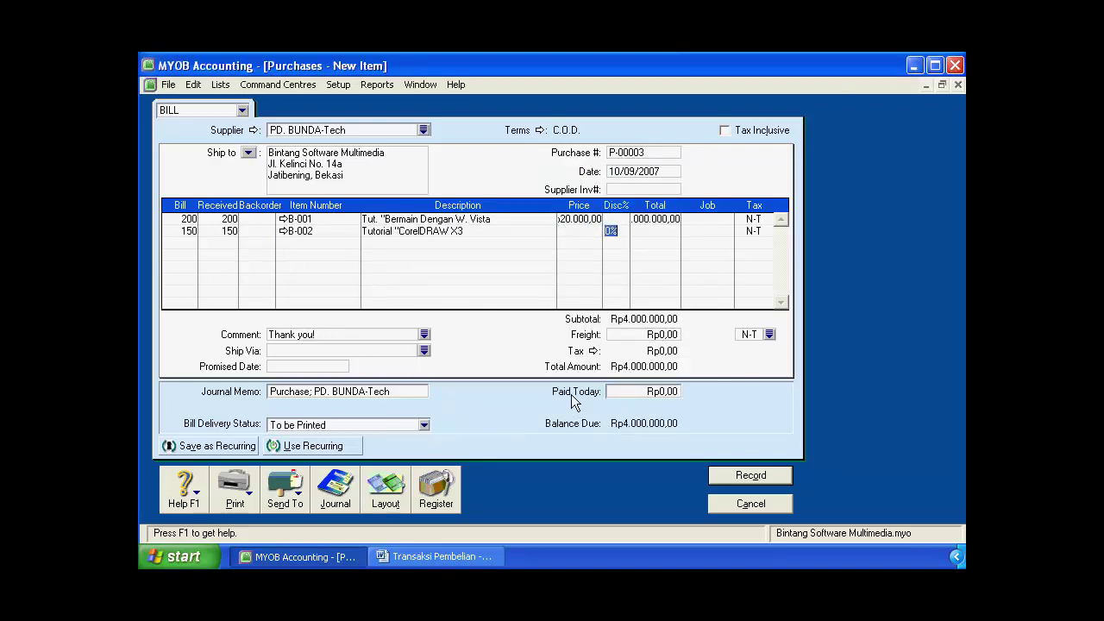
Set the price of B-002 to 20000 on the bill's second line and complete the line without discount or job.
{"action": "left_click", "coordinate": [589, 231]}
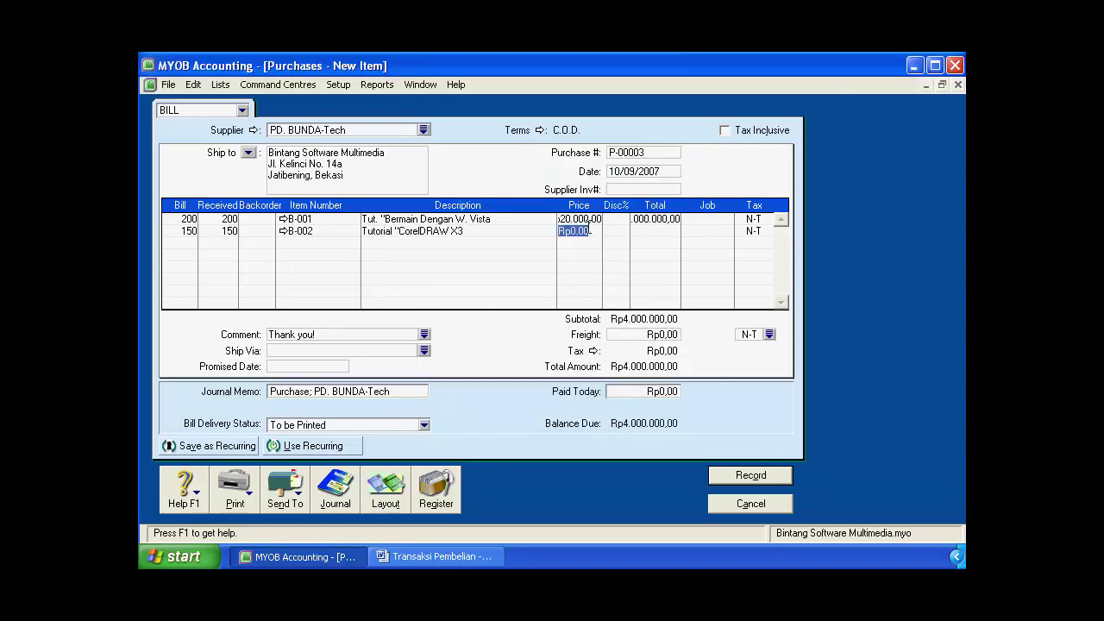
{"action": "type", "text": "20"}
{"action": "type", "text": "000"}
{"action": "key", "text": "Tab"}
{"action": "key", "text": "Tab"}
{"action": "key", "text": "Tab"}
{"action": "key", "text": "Tab"}
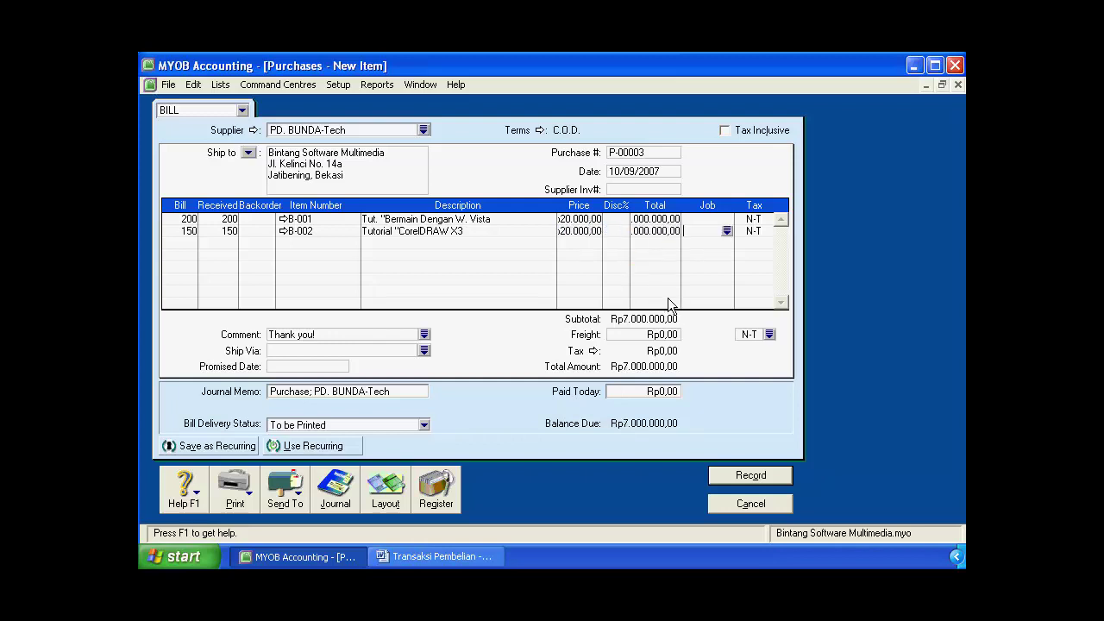
{"action": "key", "text": "Tab"}
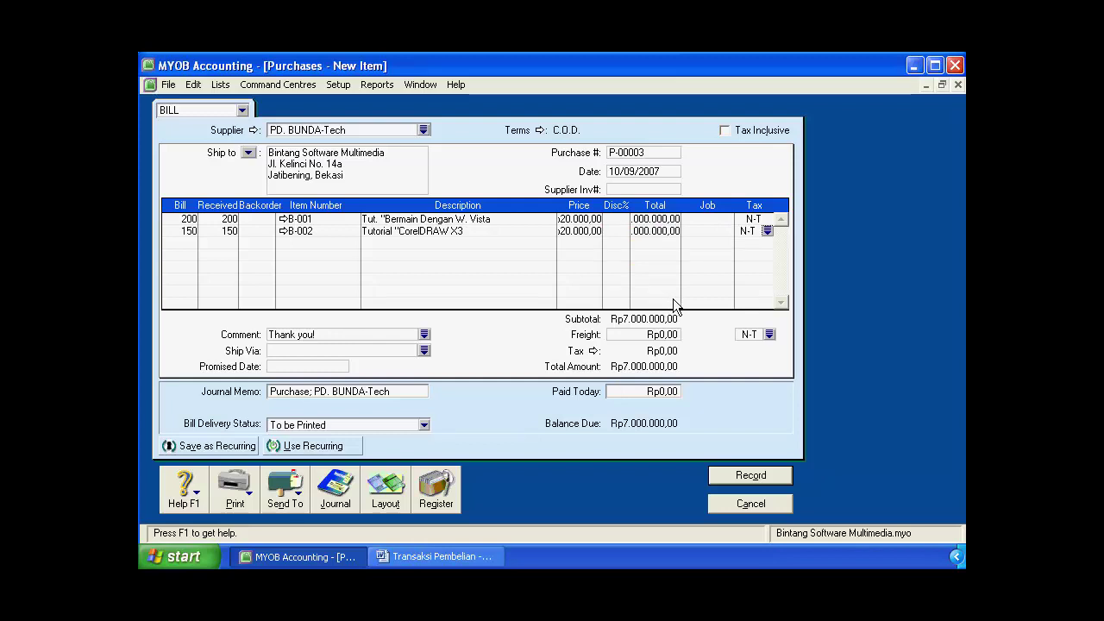
Review the journal recap of the PD. BUNDA-Tech bill, record the purchase and close the purchase entry form.
{"action": "key", "text": "ctrl+r"}
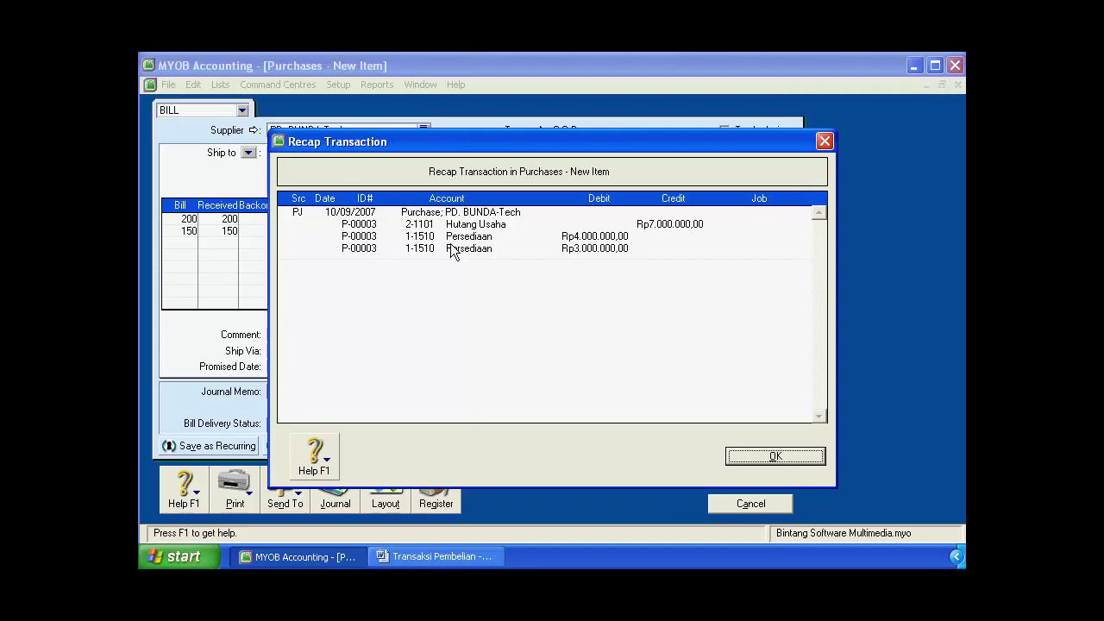
{"action": "left_click", "coordinate": [743, 458]}
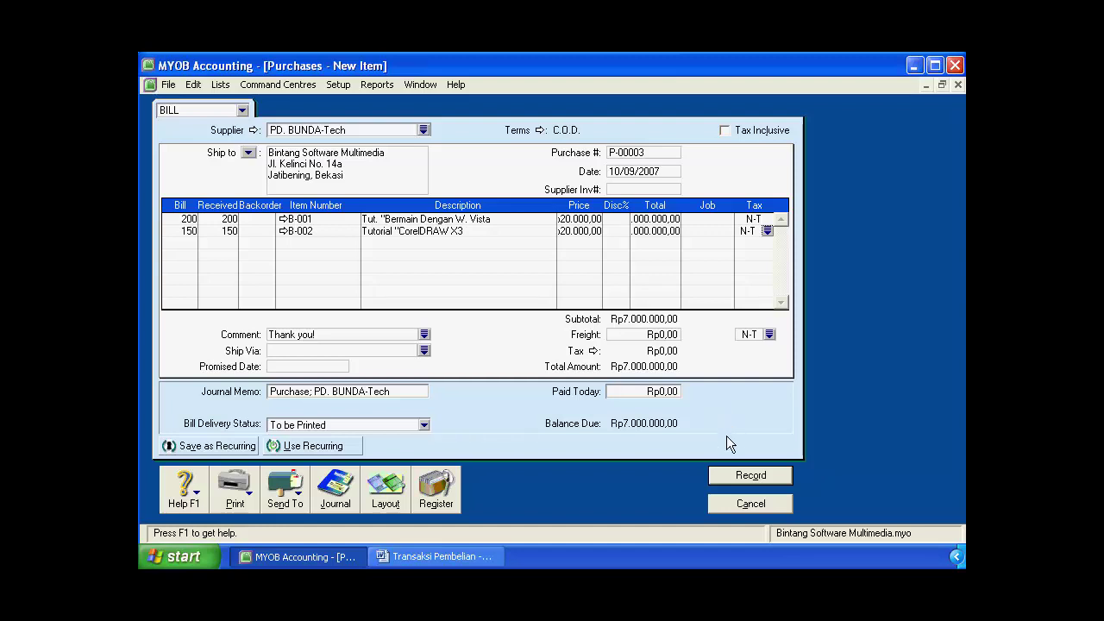
{"action": "left_click", "coordinate": [734, 479]}
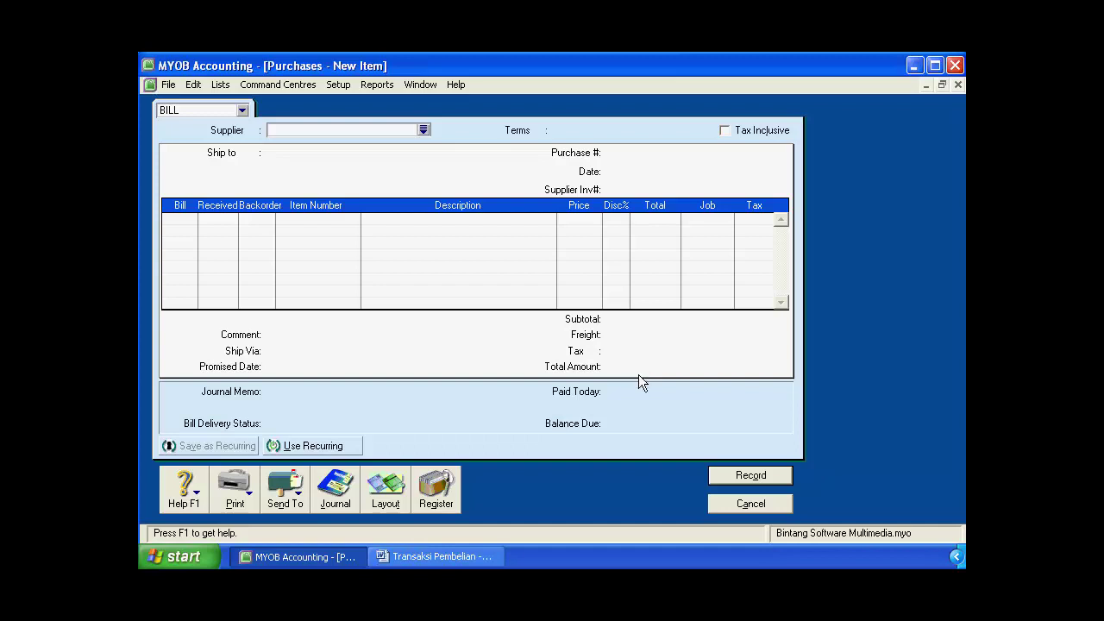
{"action": "left_click", "coordinate": [750, 509]}
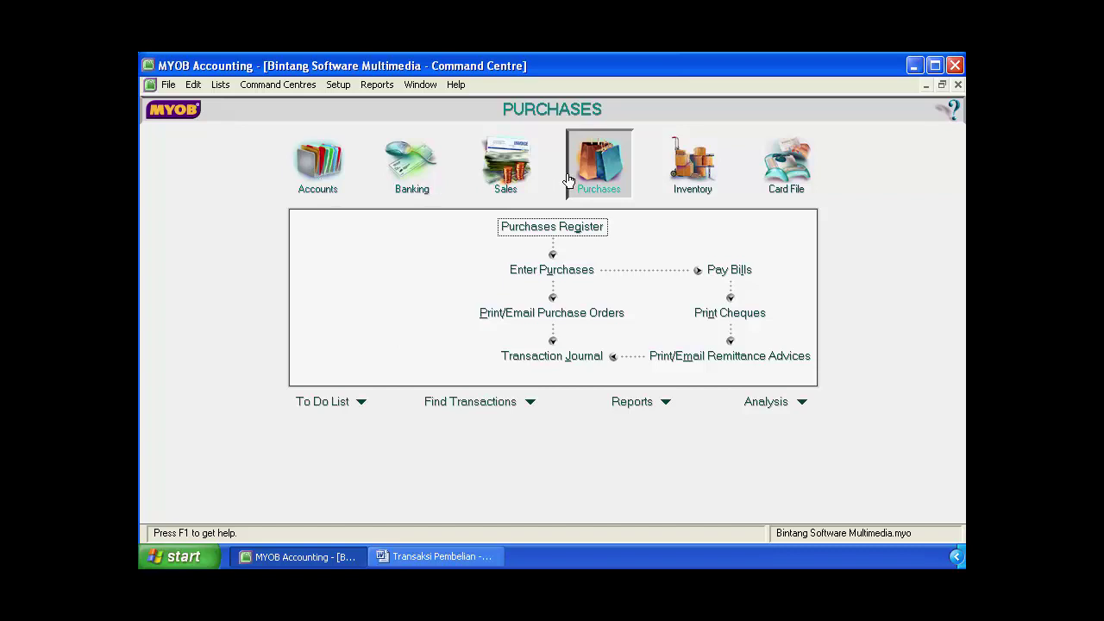
Open the Purchases Register at the returns and debits, and read the 11 September return to PD. BUNDA-Tech in the Word document.
{"action": "left_click", "coordinate": [585, 229]}
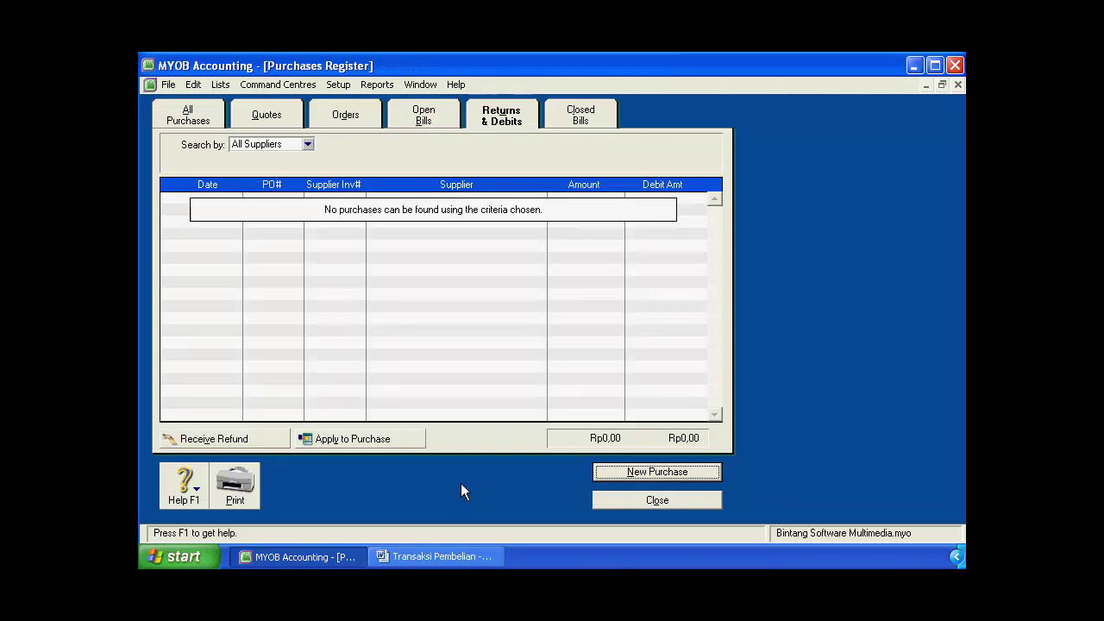
{"action": "left_click", "coordinate": [452, 557]}
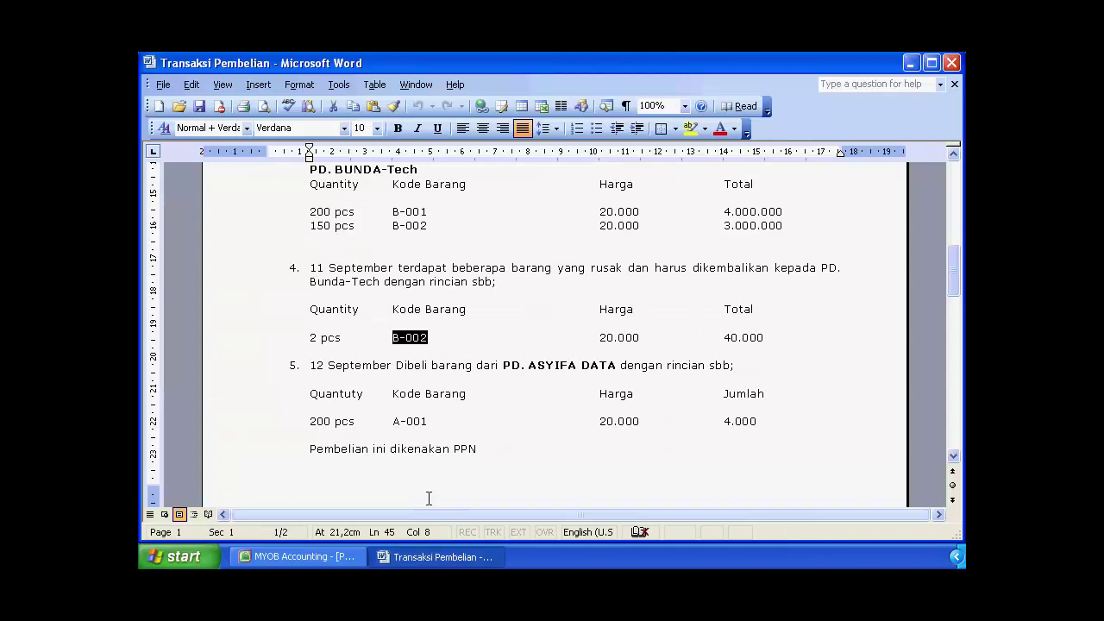
{"action": "left_click", "coordinate": [312, 267]}
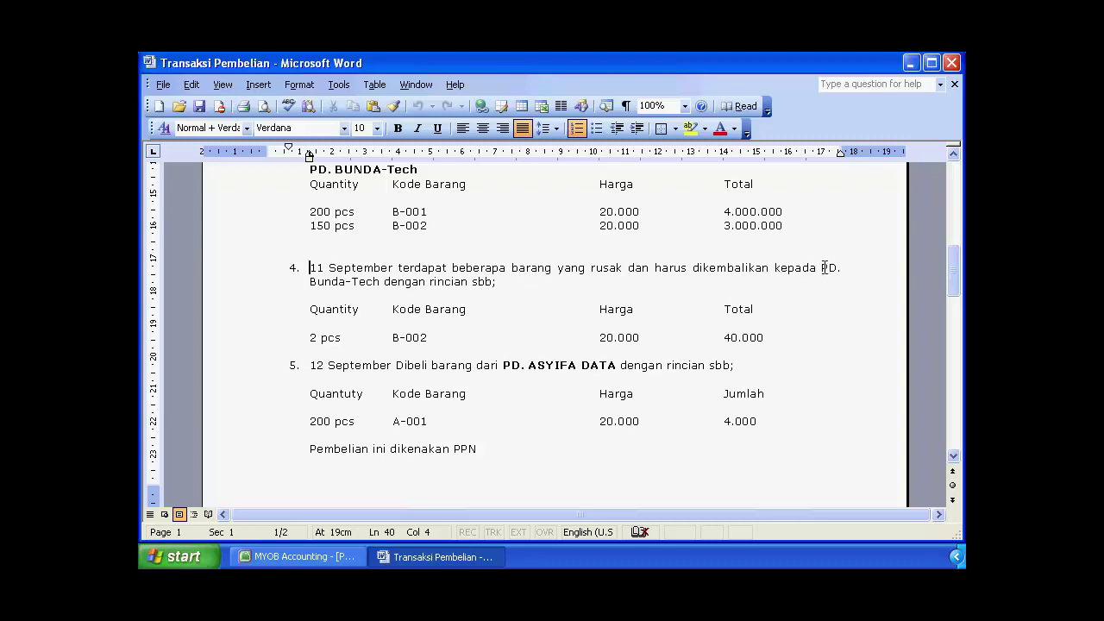
{"action": "left_click_drag", "start_coordinate": [820, 268], "coordinate": [836, 268]}
{"action": "left_click_drag", "start_coordinate": [310, 309], "coordinate": [776, 337]}
{"action": "left_click", "coordinate": [784, 341]}
{"action": "left_click", "coordinate": [337, 559]}
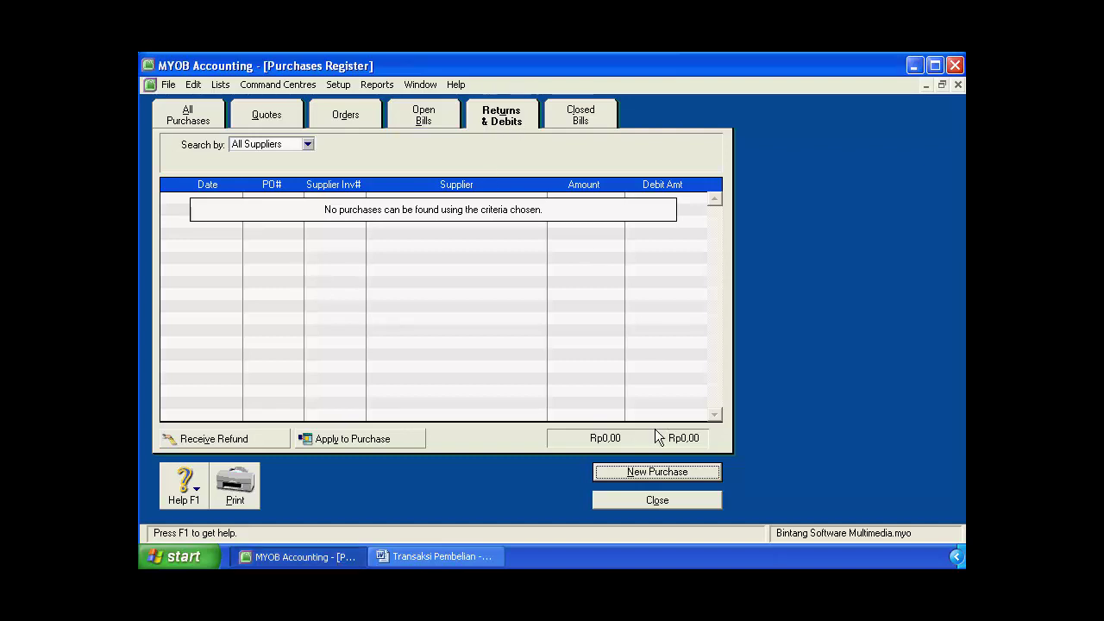
Start a new purchase from the register, keep its type as BILL and choose PD. BUNDA-Tech as the supplier.
{"action": "left_click", "coordinate": [652, 473]}
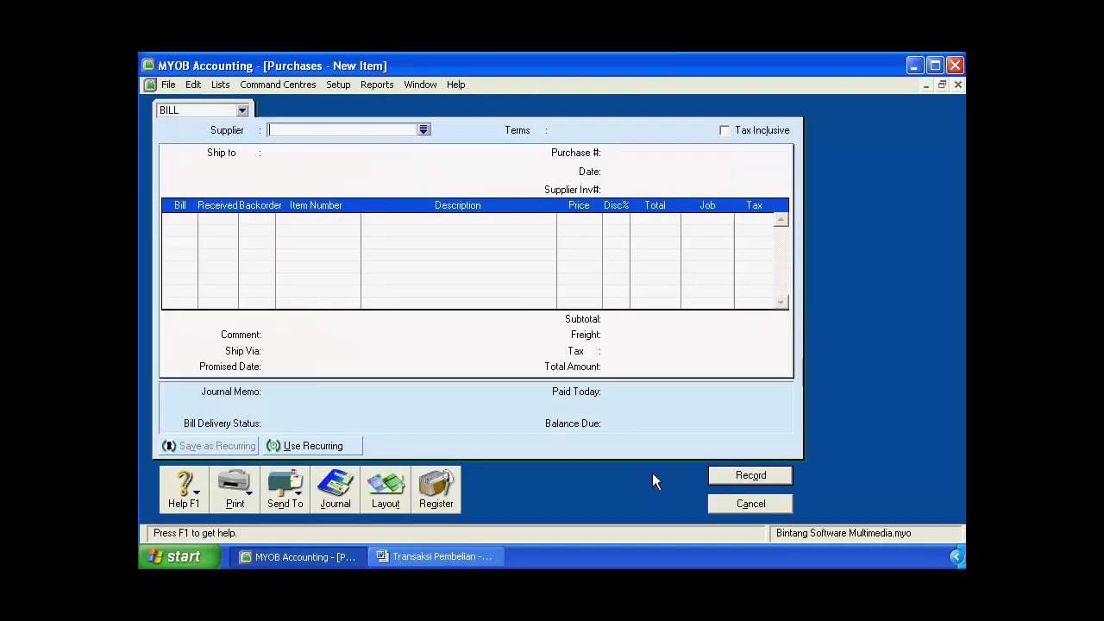
{"action": "left_click", "coordinate": [243, 110]}
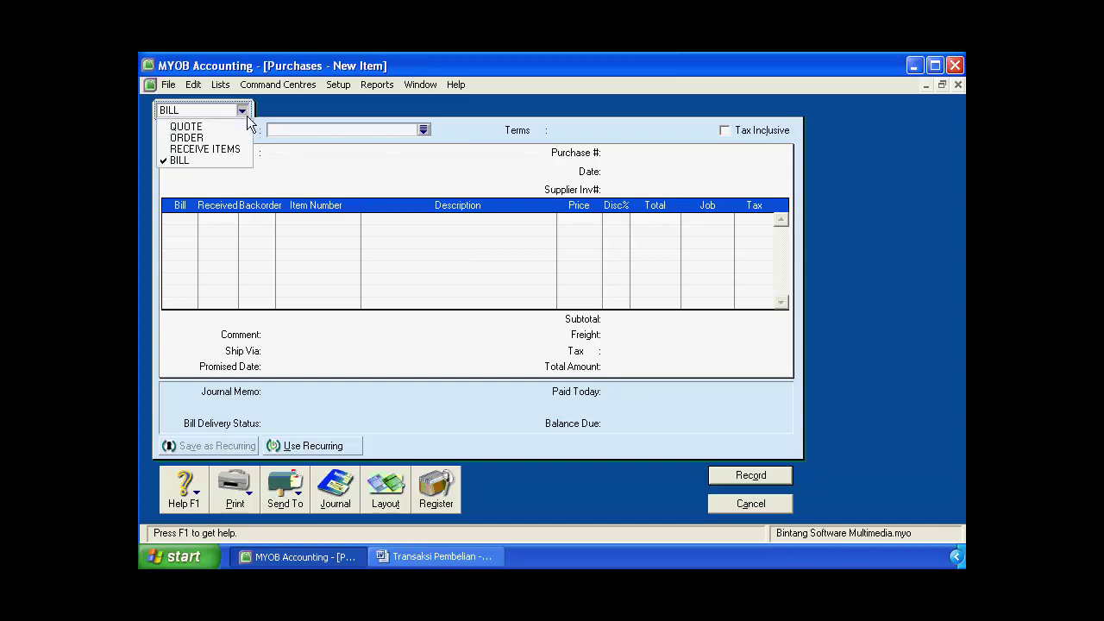
{"action": "left_click", "coordinate": [236, 161]}
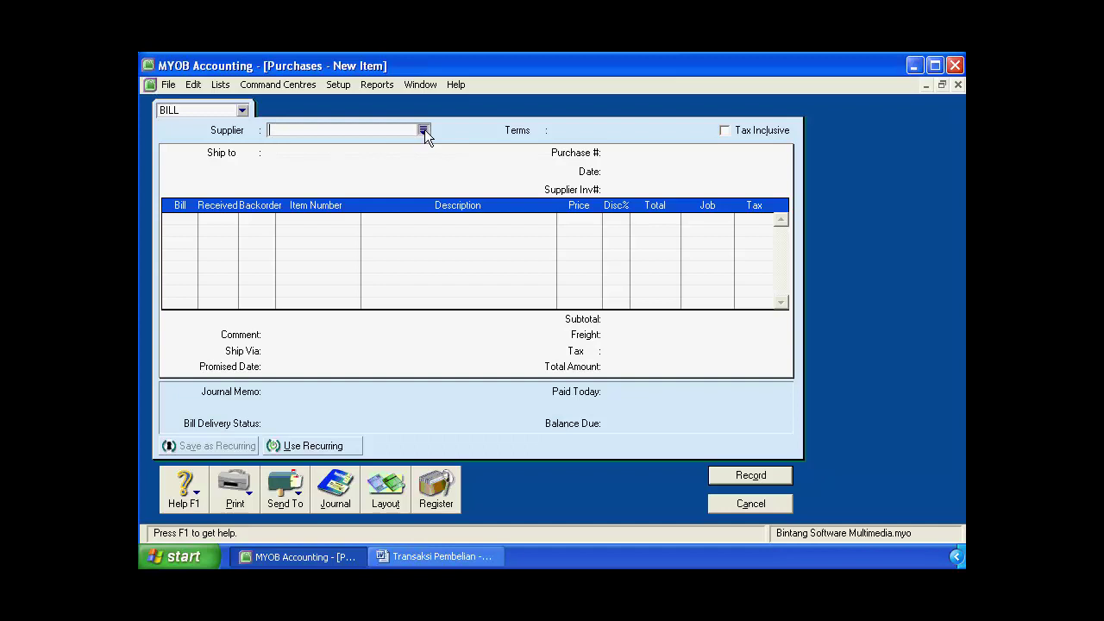
{"action": "left_click", "coordinate": [425, 129]}
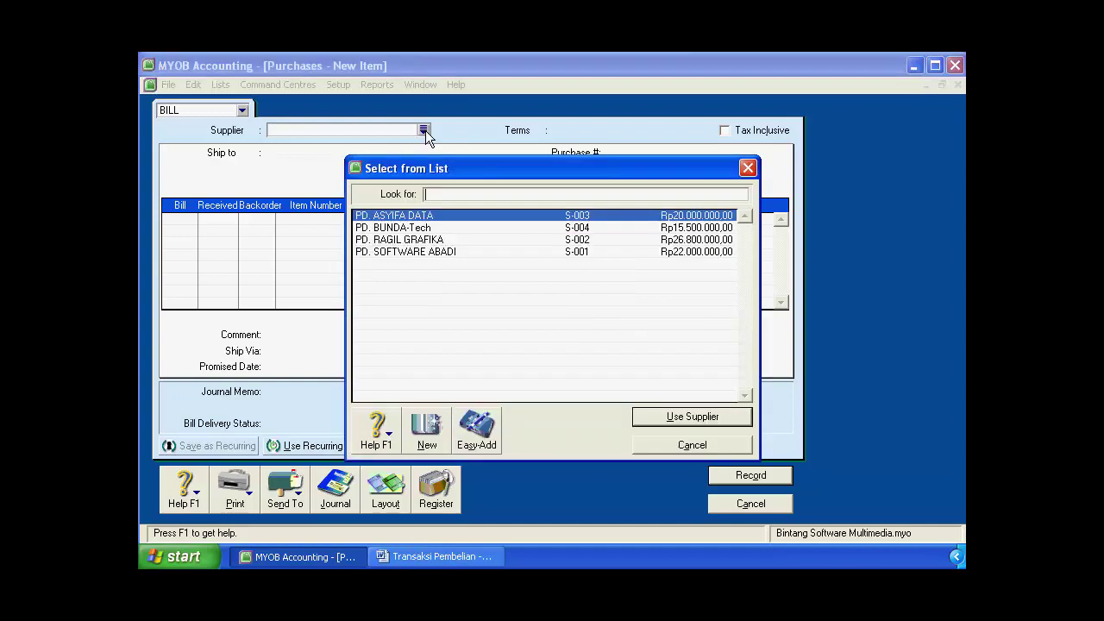
{"action": "left_click", "coordinate": [414, 229]}
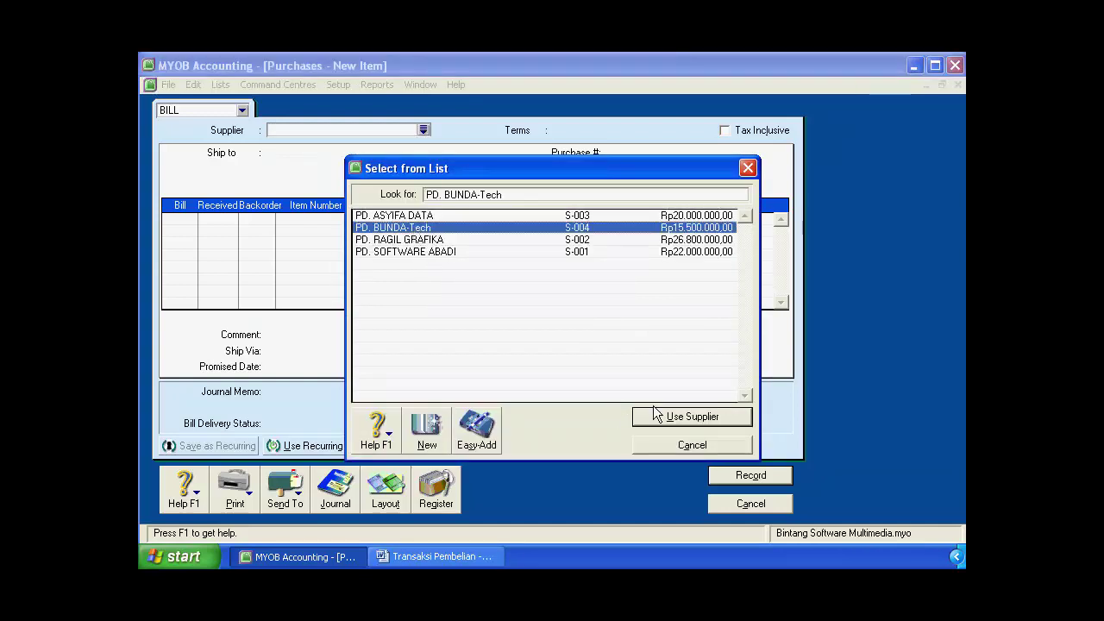
{"action": "left_click", "coordinate": [699, 417]}
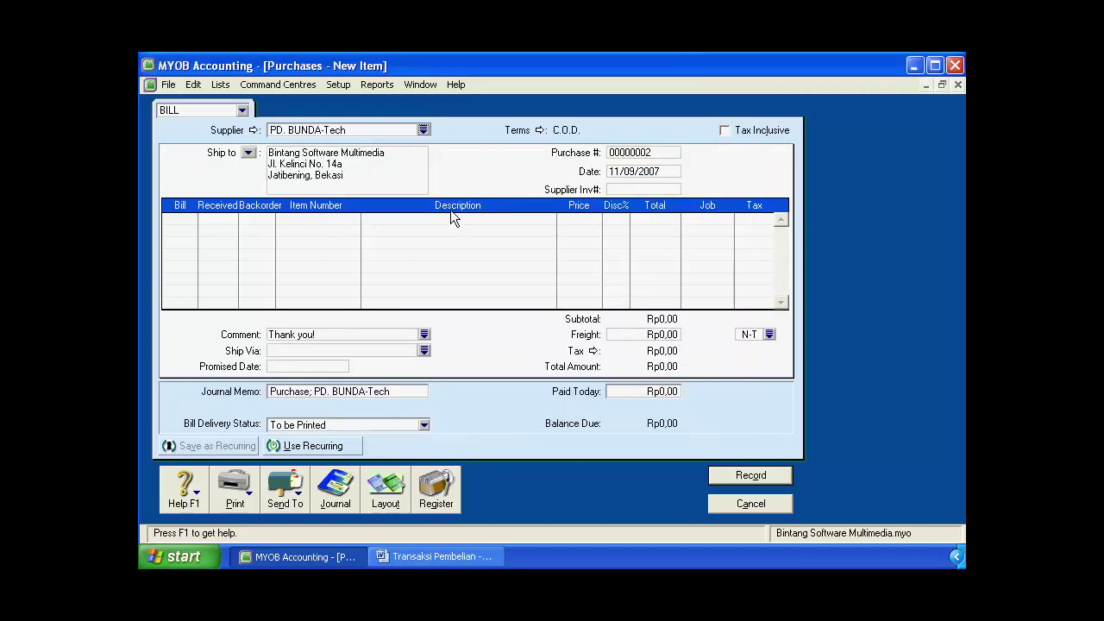
Enter R-00002 as the return's purchase number and check the date against the Word document, keeping 11/09/2007.
{"action": "left_click", "coordinate": [627, 155]}
{"action": "type", "text": "R-00002"}
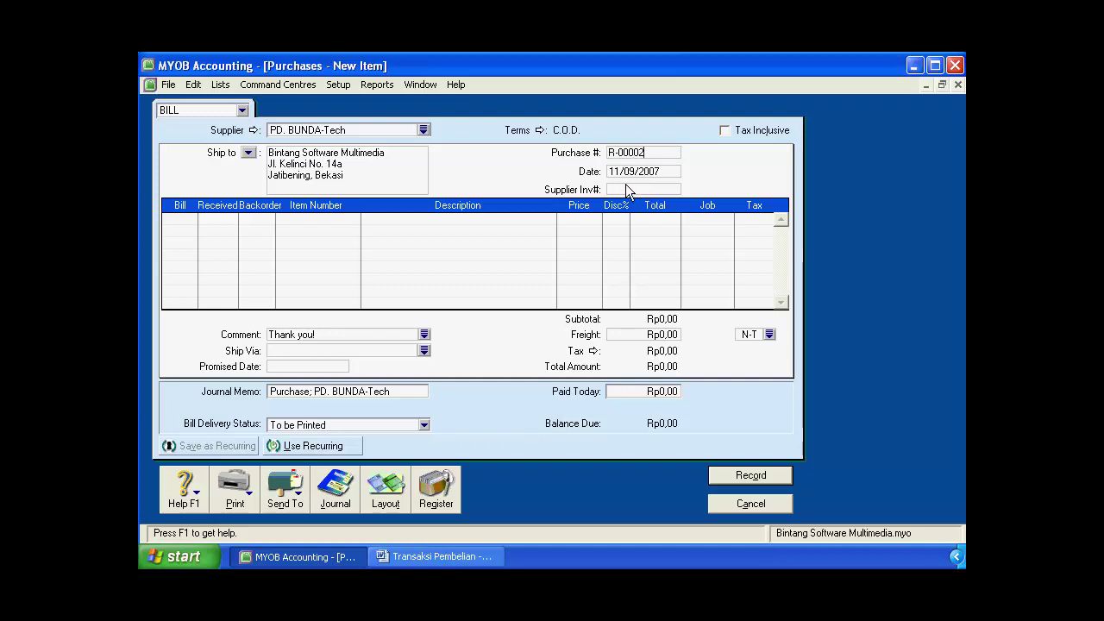
{"action": "key", "text": "Tab"}
{"action": "left_click", "coordinate": [619, 173]}
{"action": "left_click", "coordinate": [450, 556]}
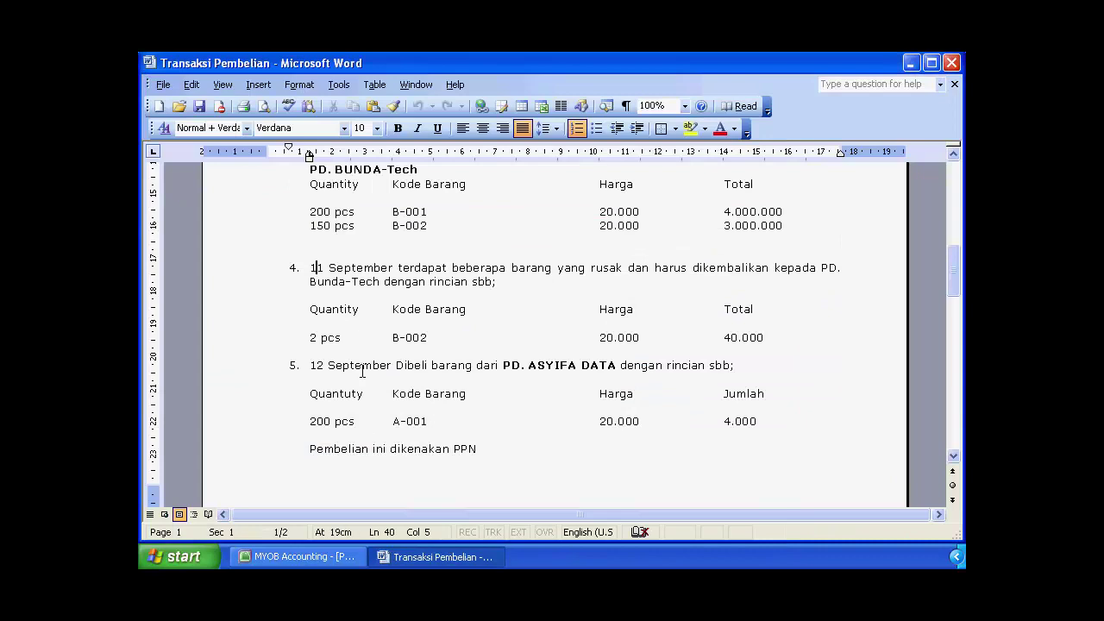
{"action": "left_click", "coordinate": [297, 557]}
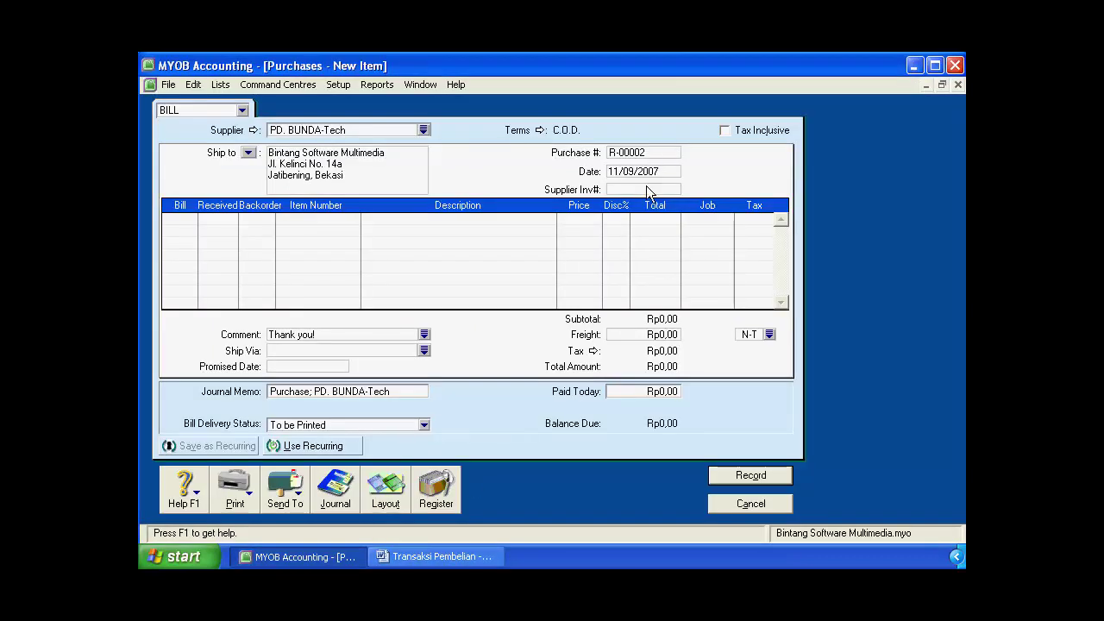
{"action": "left_click_drag", "start_coordinate": [665, 173], "coordinate": [587, 171]}
{"action": "key", "text": "Tab"}
{"action": "key", "text": "Tab"}
Look up the returned quantity in the Word document and enter -2 as the billed quantity on the first line.
{"action": "type", "text": "1"}
{"action": "left_click", "coordinate": [483, 558]}
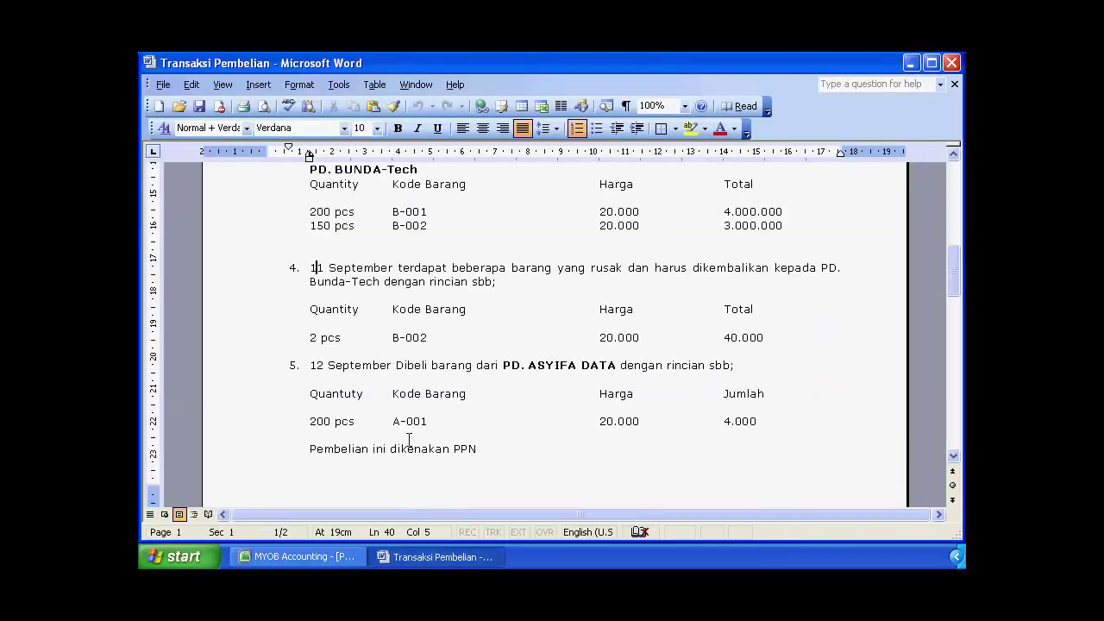
{"action": "left_click_drag", "start_coordinate": [315, 338], "coordinate": [310, 337]}
{"action": "type", "text": "2"}
{"action": "left_click", "coordinate": [297, 556]}
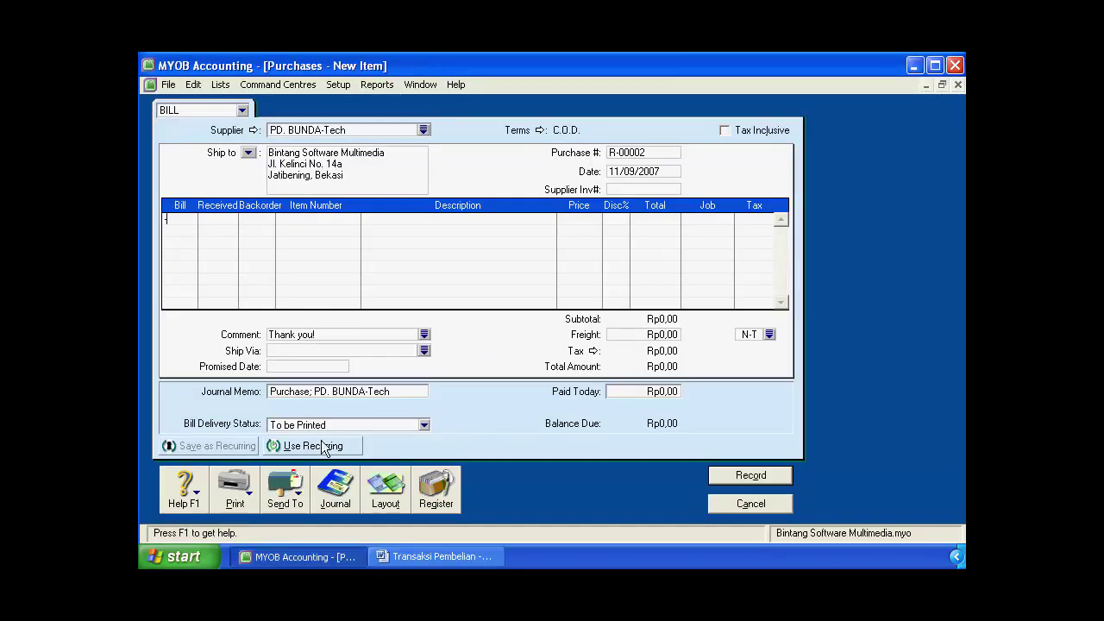
{"action": "type", "text": "-2"}
{"action": "key", "text": "Tab"}
{"action": "key", "text": "Tab"}
{"action": "key", "text": "Tab"}
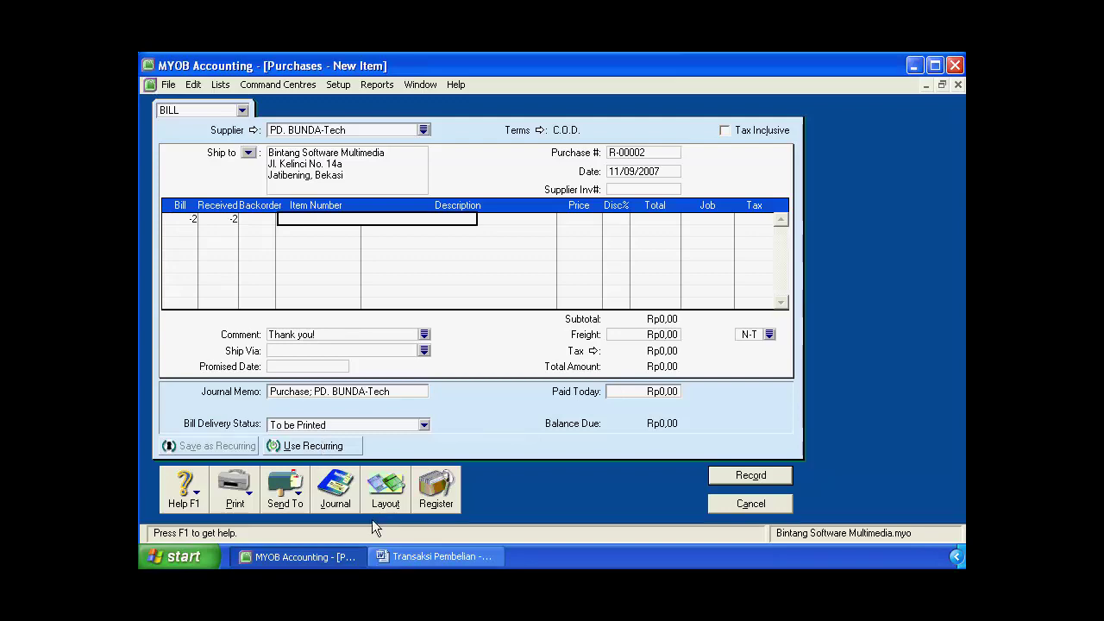
Look up the returned item in the Word document, choose B-002 for the line and check its price against the document.
{"action": "left_click", "coordinate": [406, 556]}
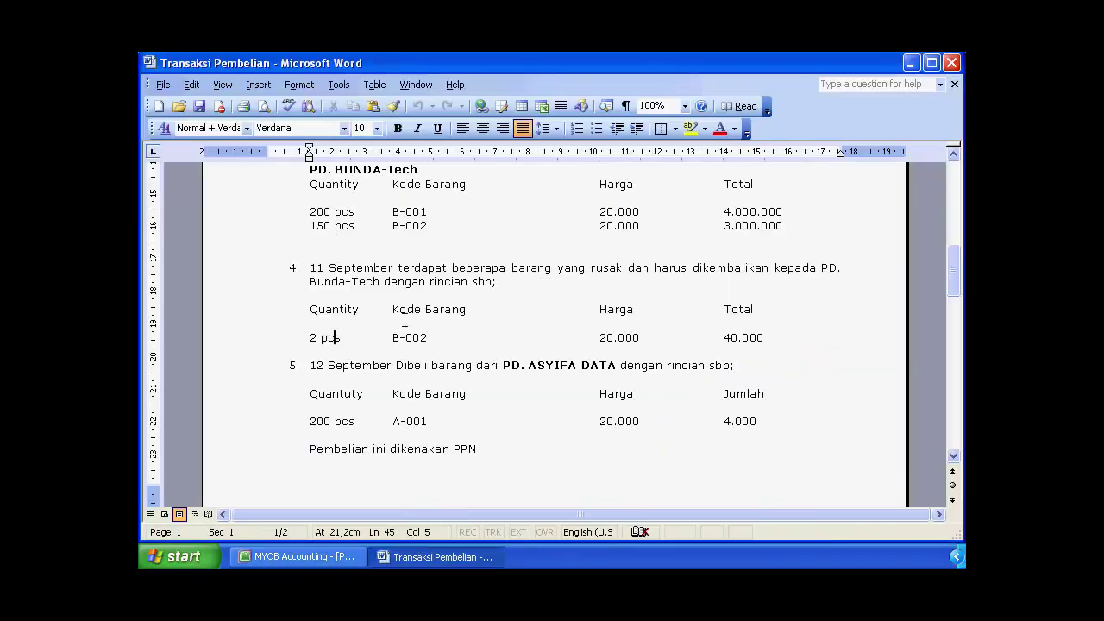
{"action": "left_click", "coordinate": [324, 555]}
{"action": "key", "text": "Tab"}
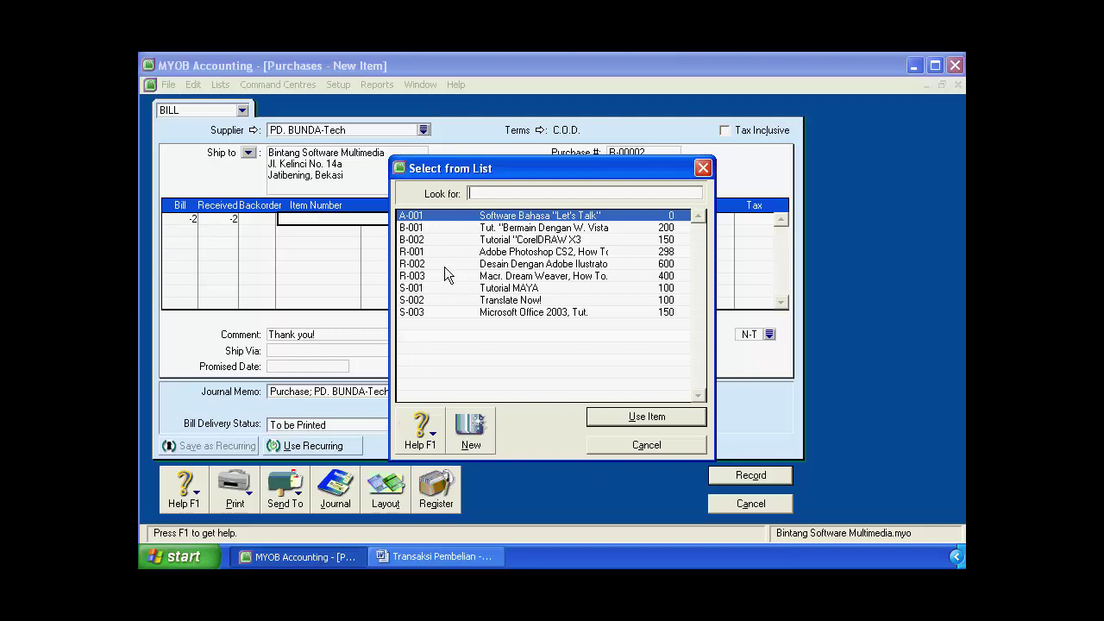
{"action": "left_click", "coordinate": [434, 239]}
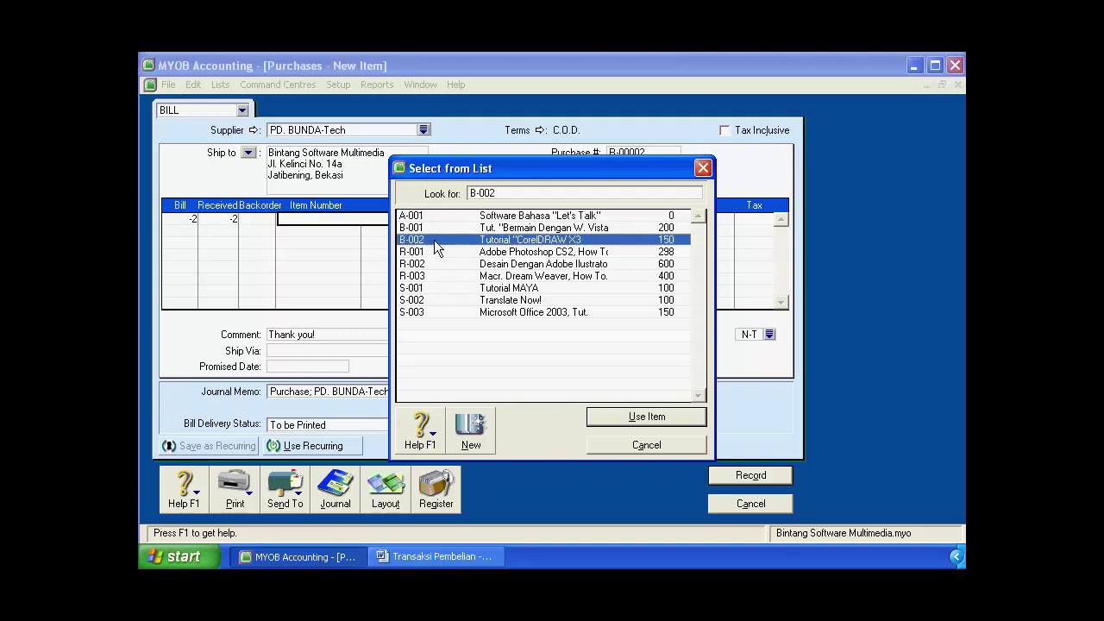
{"action": "left_click", "coordinate": [606, 417]}
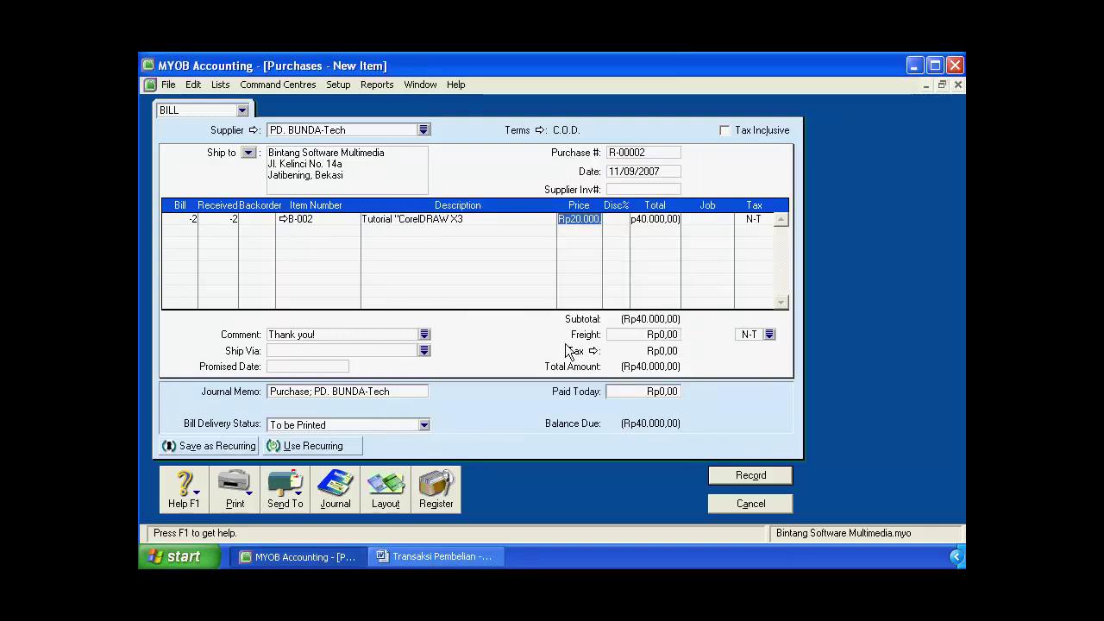
{"action": "left_click", "coordinate": [436, 558]}
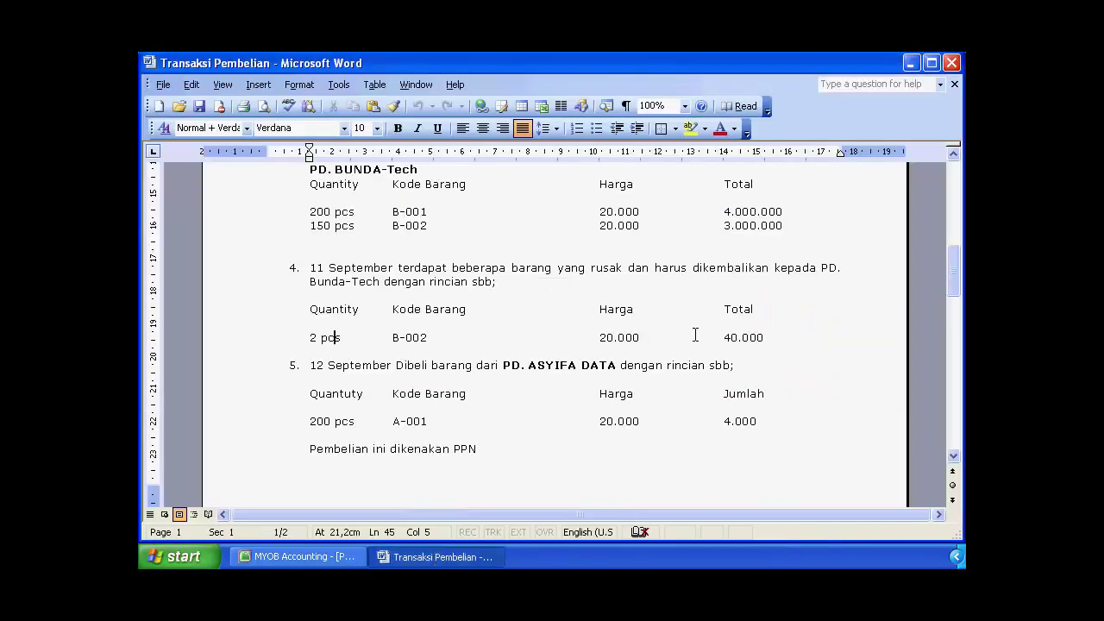
{"action": "left_click", "coordinate": [302, 557]}
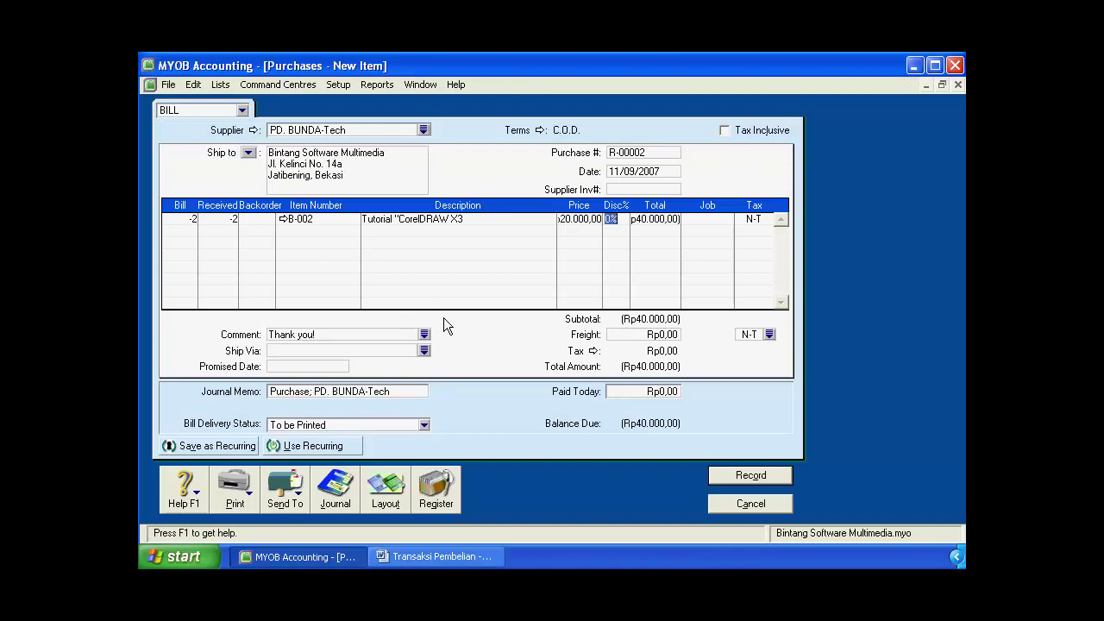
Go through the return line's remaining fields without a discount or job, and review the transaction recap before recording.
{"action": "key", "text": "Tab"}
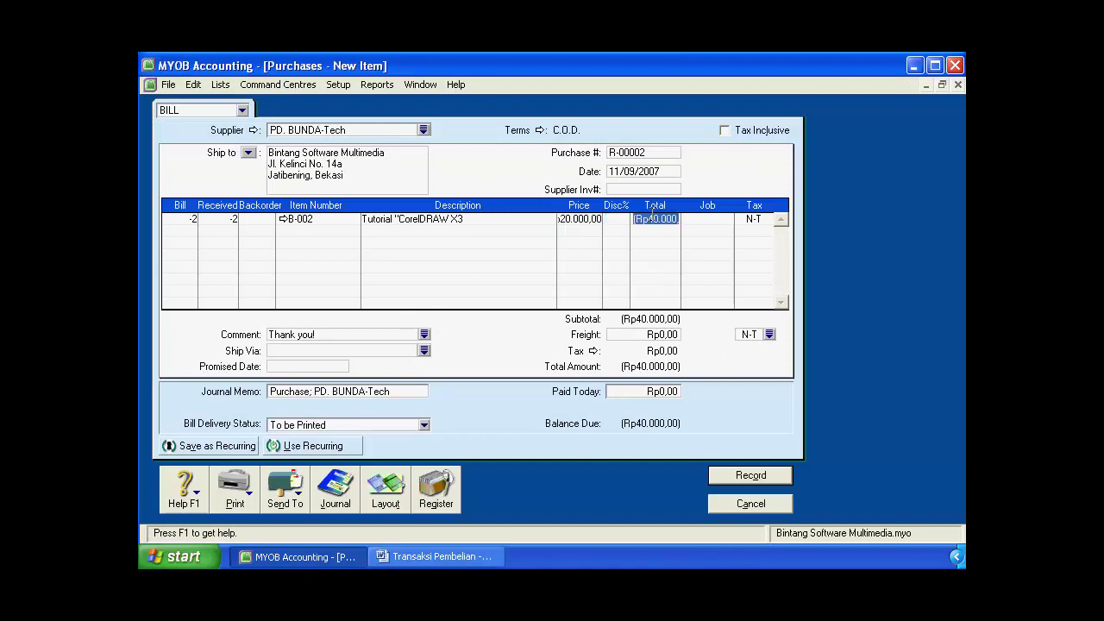
{"action": "left_click", "coordinate": [653, 220]}
{"action": "key", "text": "Tab"}
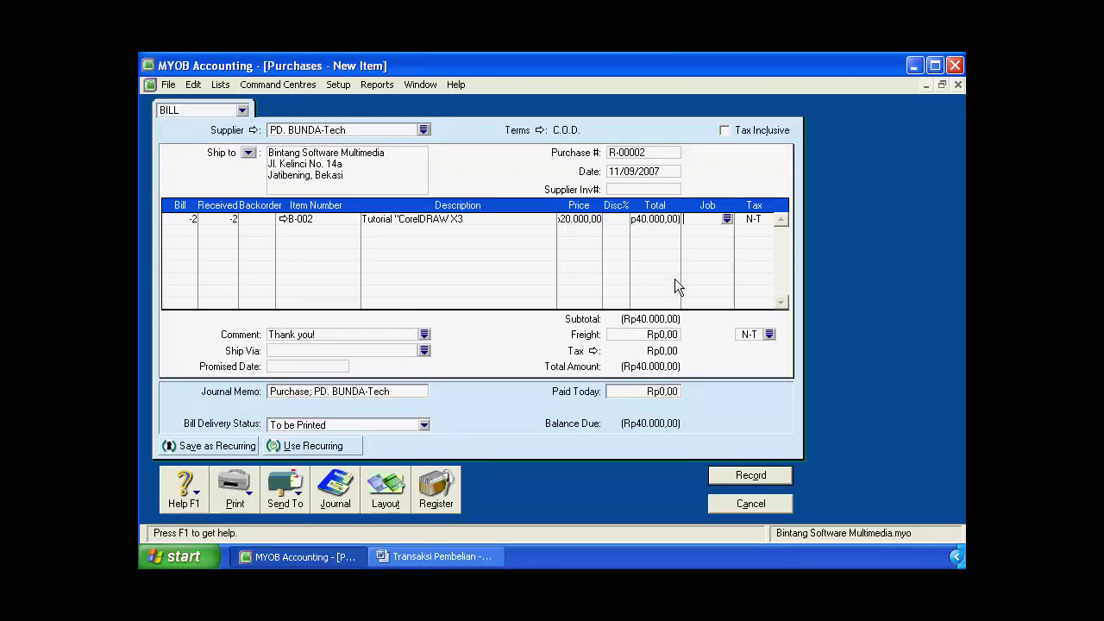
{"action": "key", "text": "Tab"}
{"action": "key", "text": "ctrl+r"}
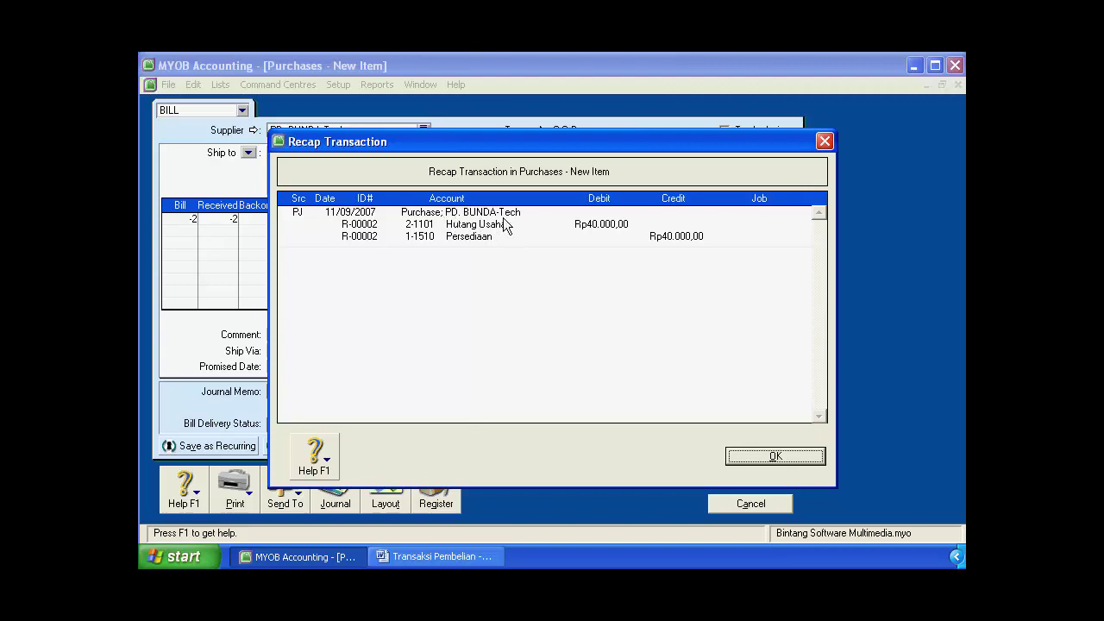
{"action": "left_click", "coordinate": [735, 455]}
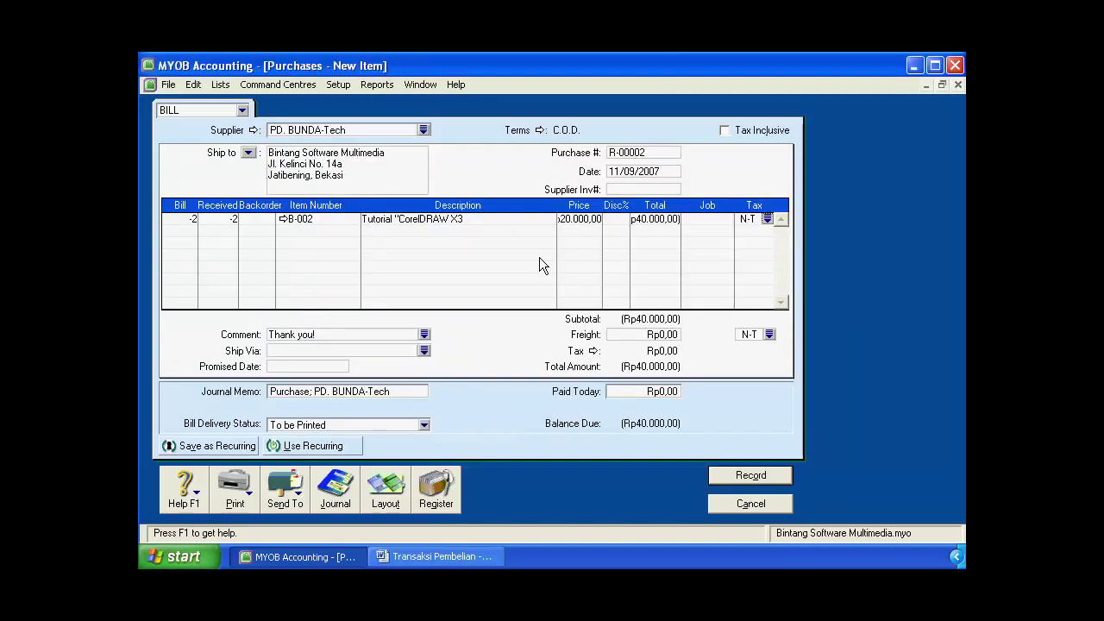
Record the return, close the purchase entry and open the PD. BUNDA-Tech debit in Returns & Debits for applying to a purchase.
{"action": "left_click", "coordinate": [753, 474]}
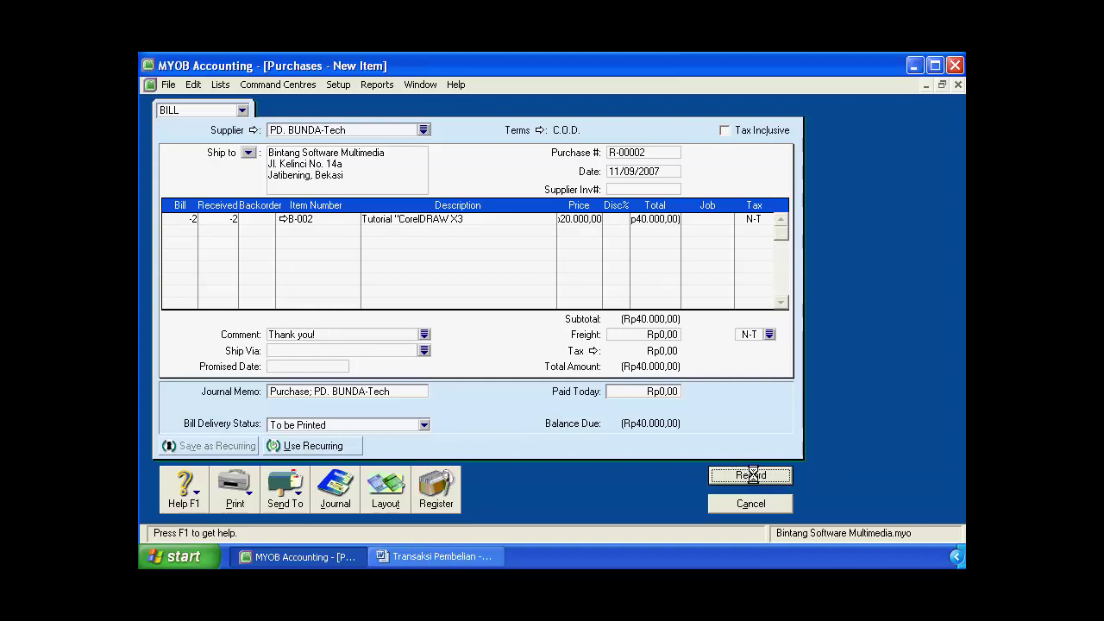
{"action": "left_click", "coordinate": [750, 506]}
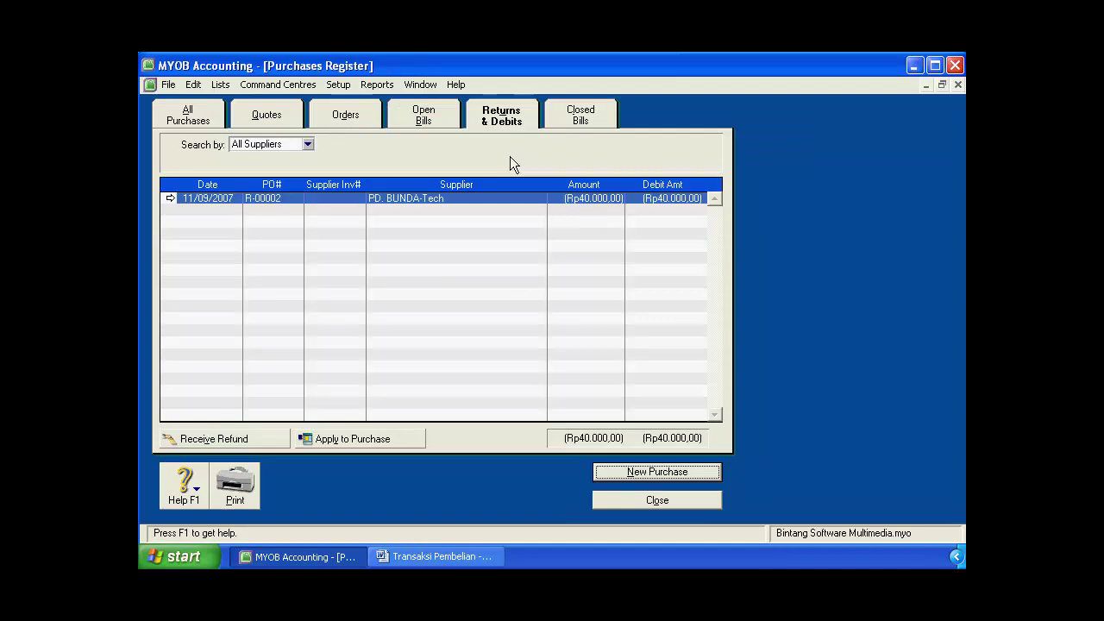
{"action": "left_click", "coordinate": [507, 125]}
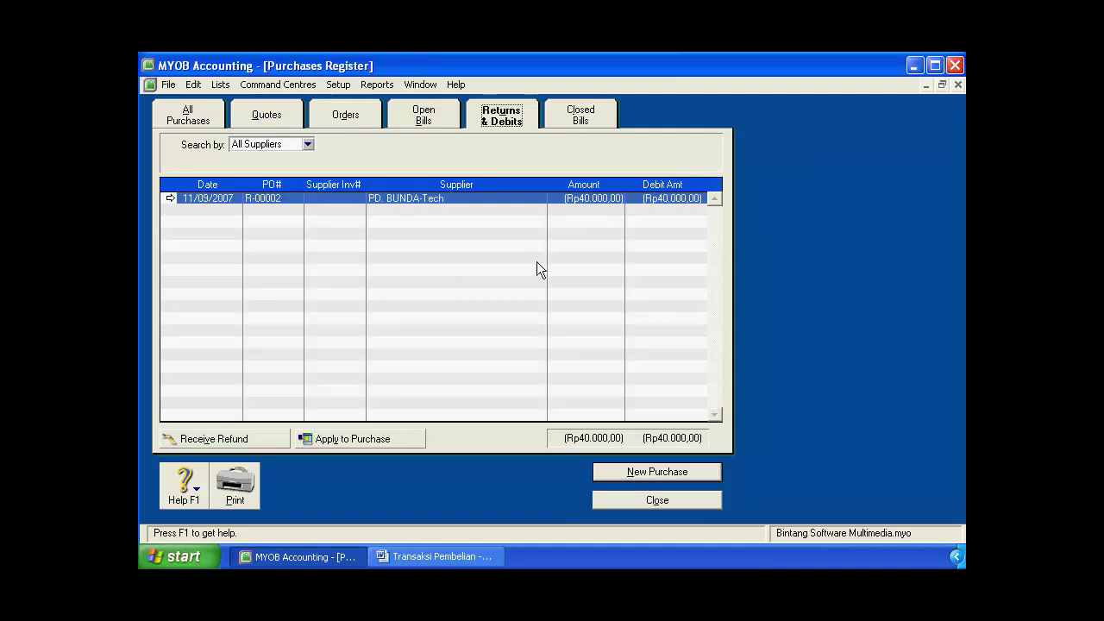
{"action": "left_click", "coordinate": [482, 201]}
{"action": "left_click", "coordinate": [358, 440]}
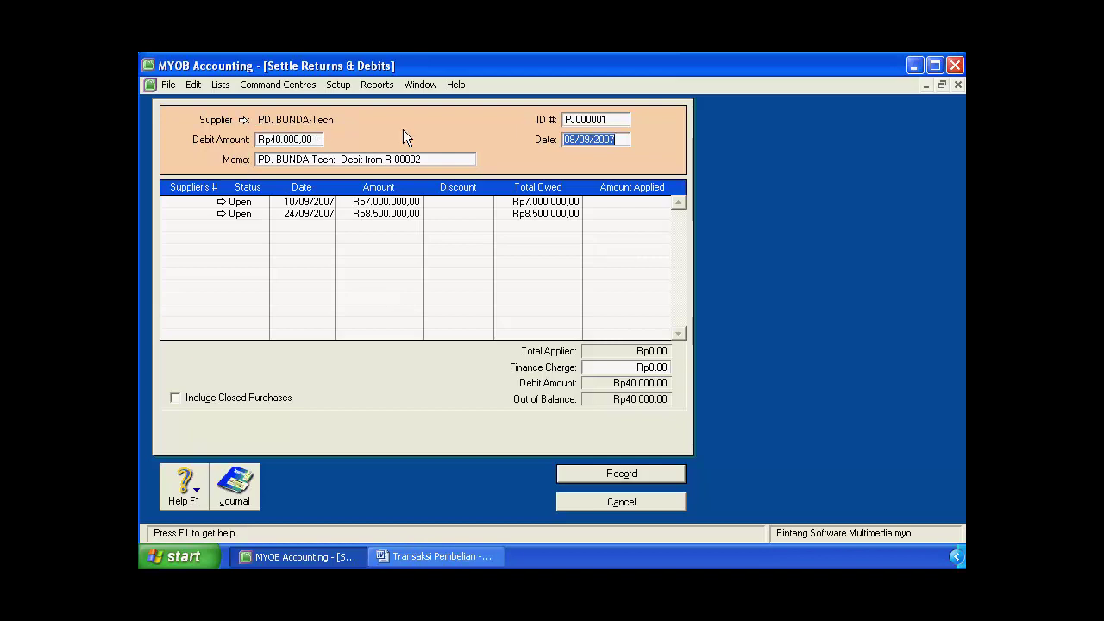
Check the return date in the Word document and set the debit settlement date to 11/09/2007.
{"action": "left_click", "coordinate": [599, 122]}
{"action": "left_click", "coordinate": [574, 139]}
{"action": "left_click", "coordinate": [574, 139]}
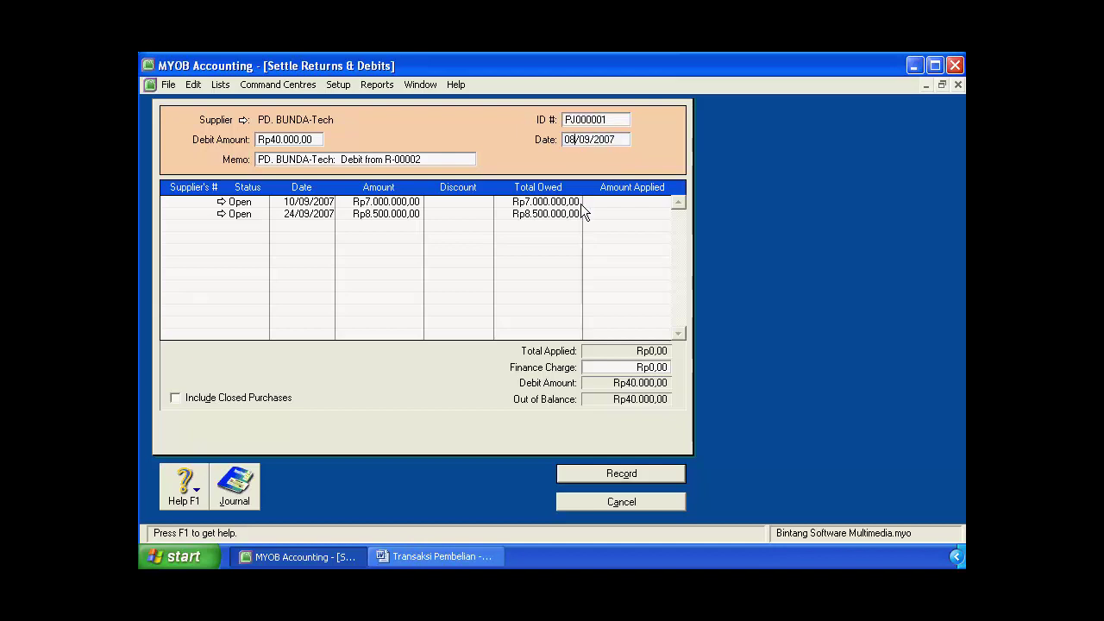
{"action": "left_click", "coordinate": [446, 562]}
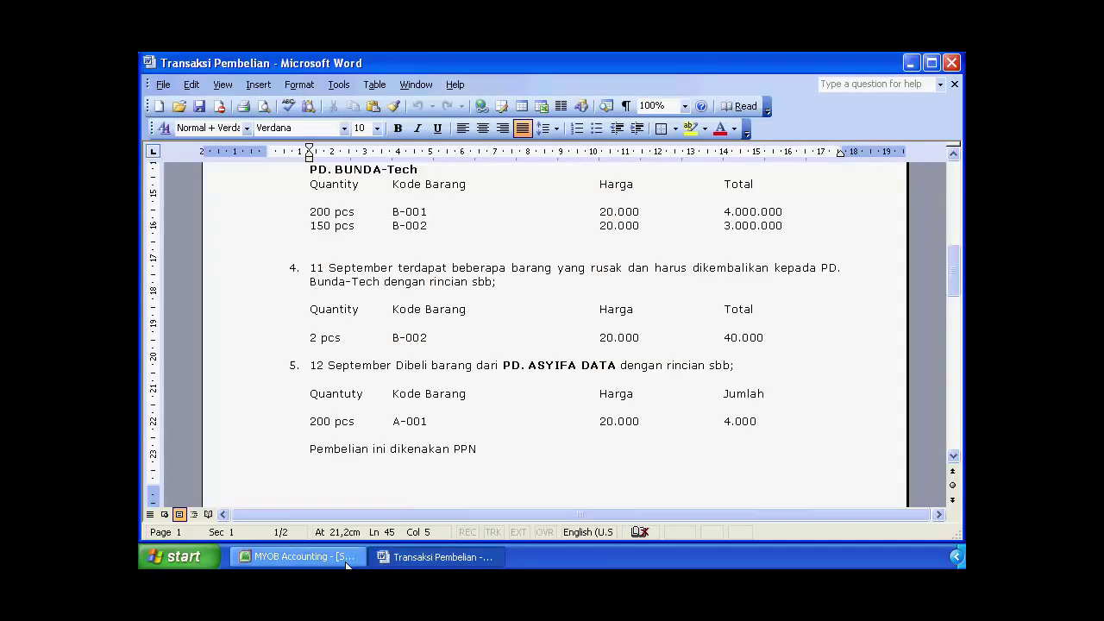
{"action": "left_click", "coordinate": [298, 556]}
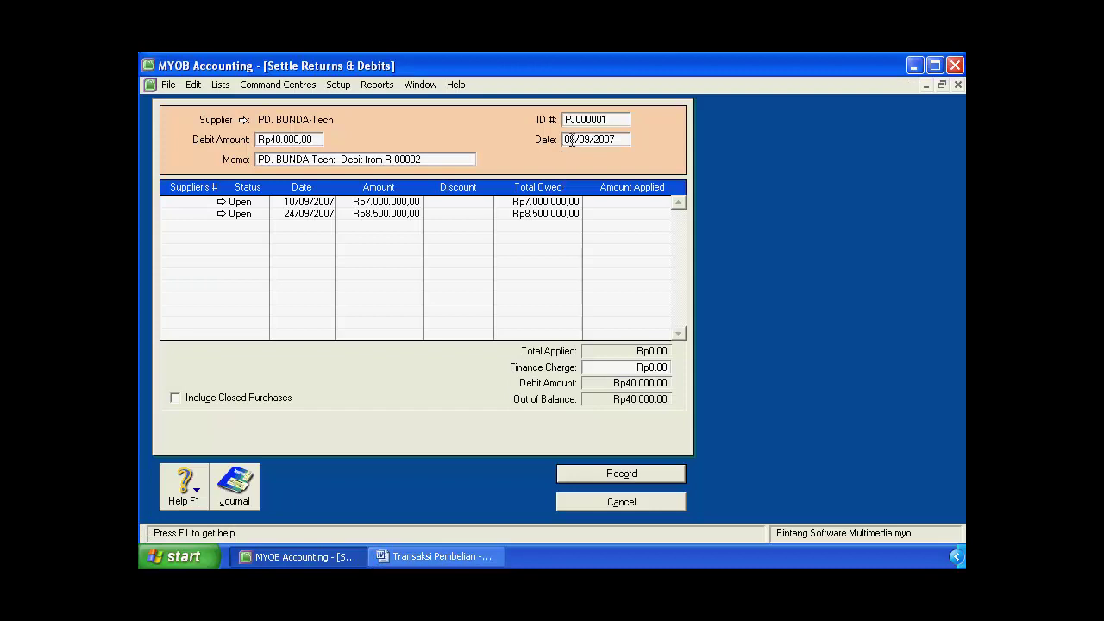
{"action": "left_click_drag", "start_coordinate": [576, 139], "coordinate": [560, 142]}
{"action": "key", "text": "Tab"}
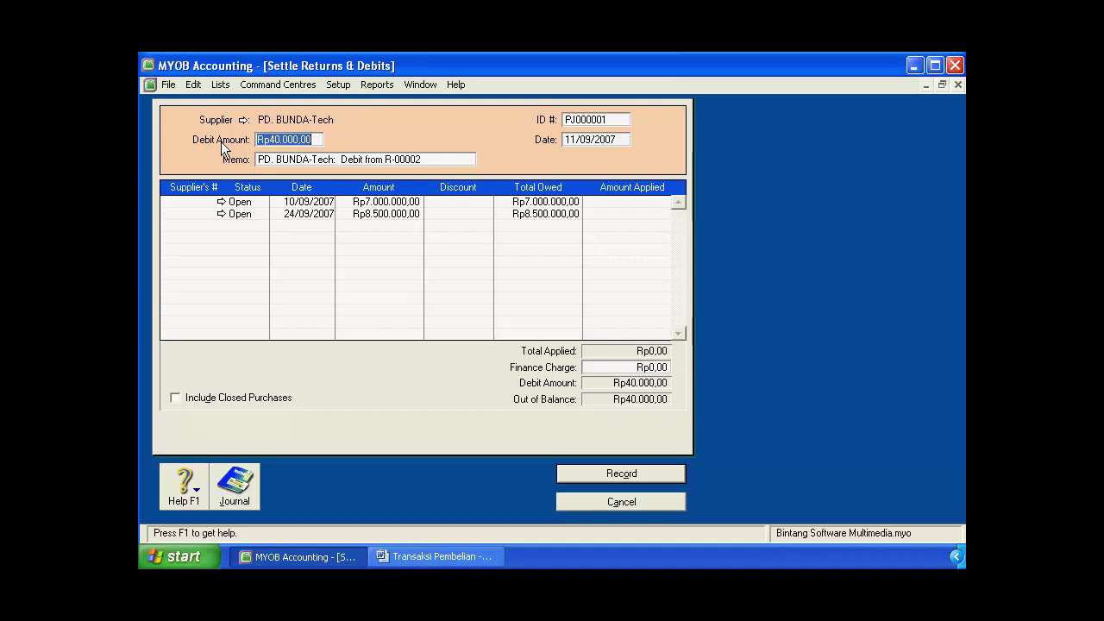
Apply Rp40.000,00 of the debit to the 10/09/2007 purchase, record the settlement and close the Purchases Register.
{"action": "left_click", "coordinate": [316, 139]}
{"action": "left_click", "coordinate": [632, 201]}
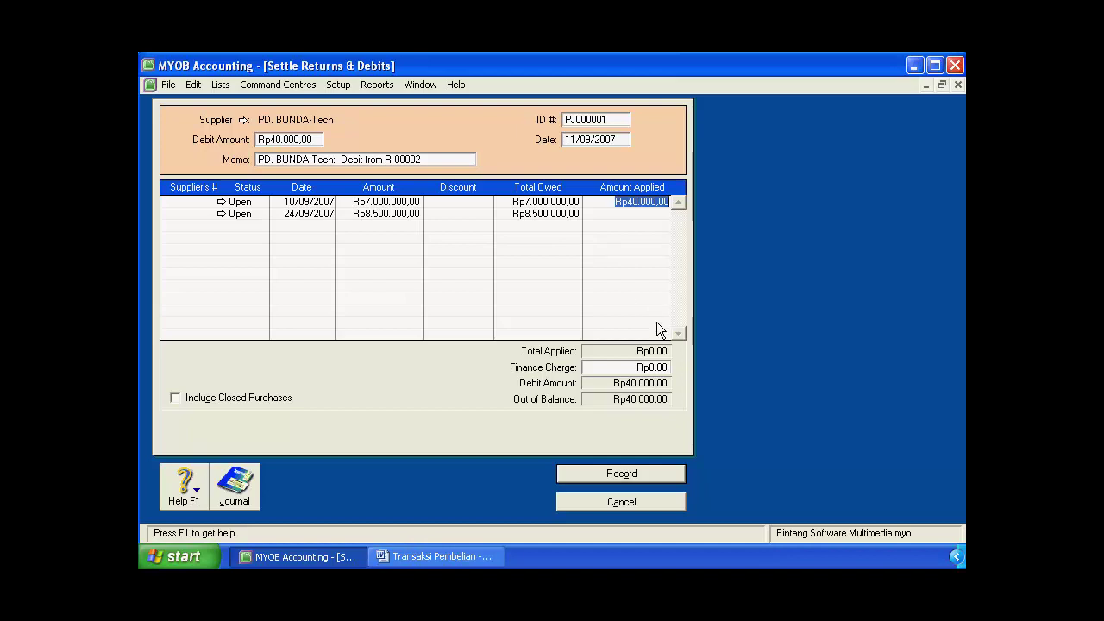
{"action": "key", "text": "Tab"}
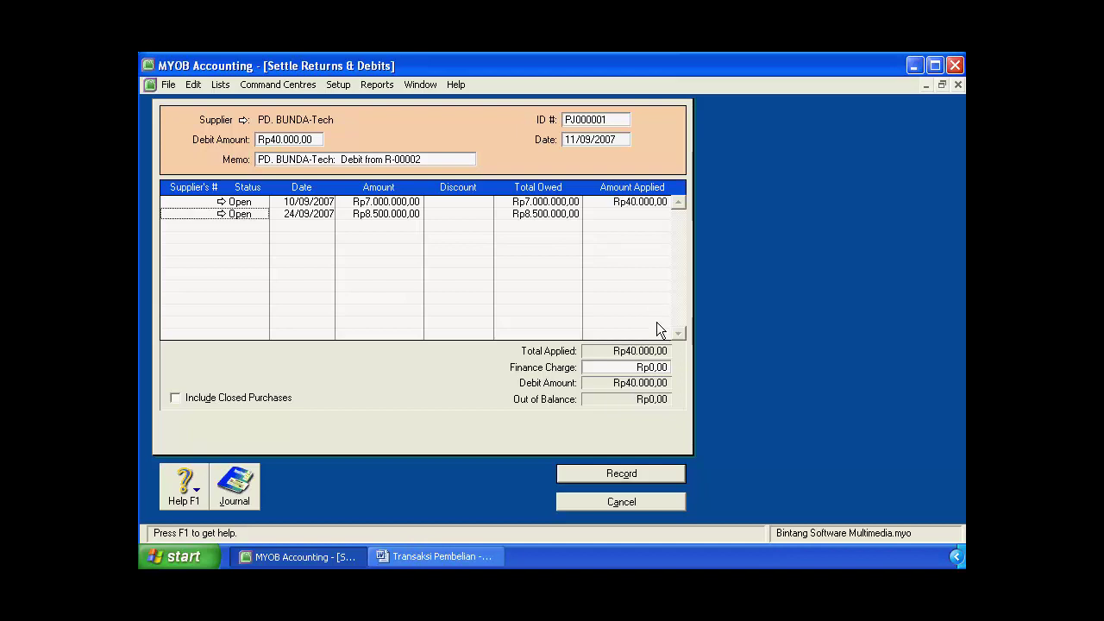
{"action": "left_click", "coordinate": [633, 475]}
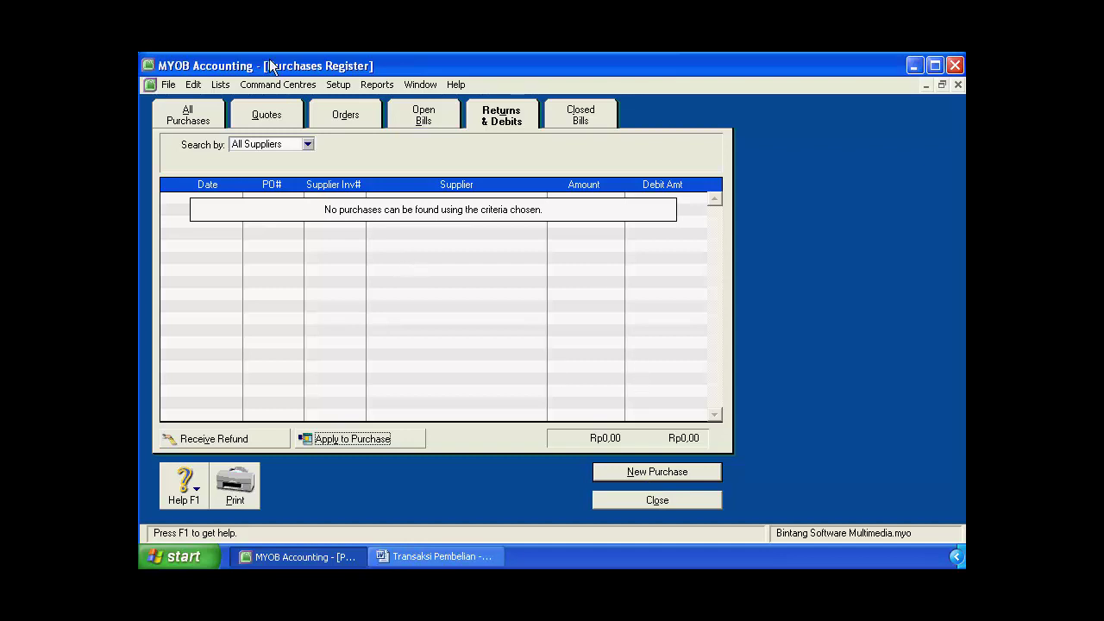
{"action": "left_click", "coordinate": [659, 502]}
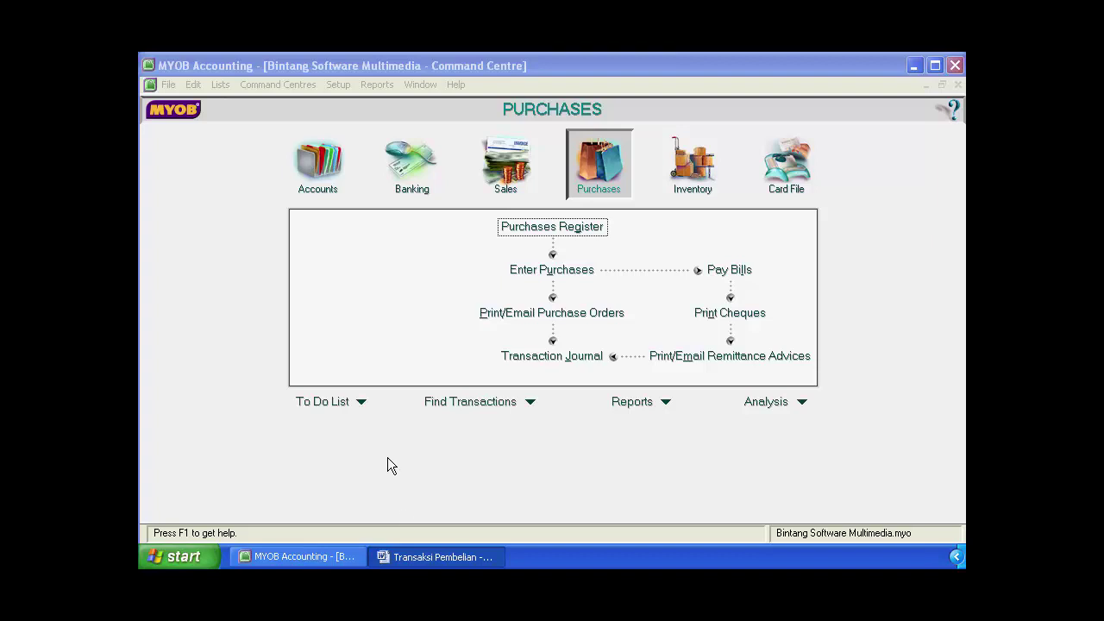
Switch to the Word document and read the 12 September purchase from PD. ASYIFA DATA, including its PPN note.
{"action": "left_click", "coordinate": [436, 565]}
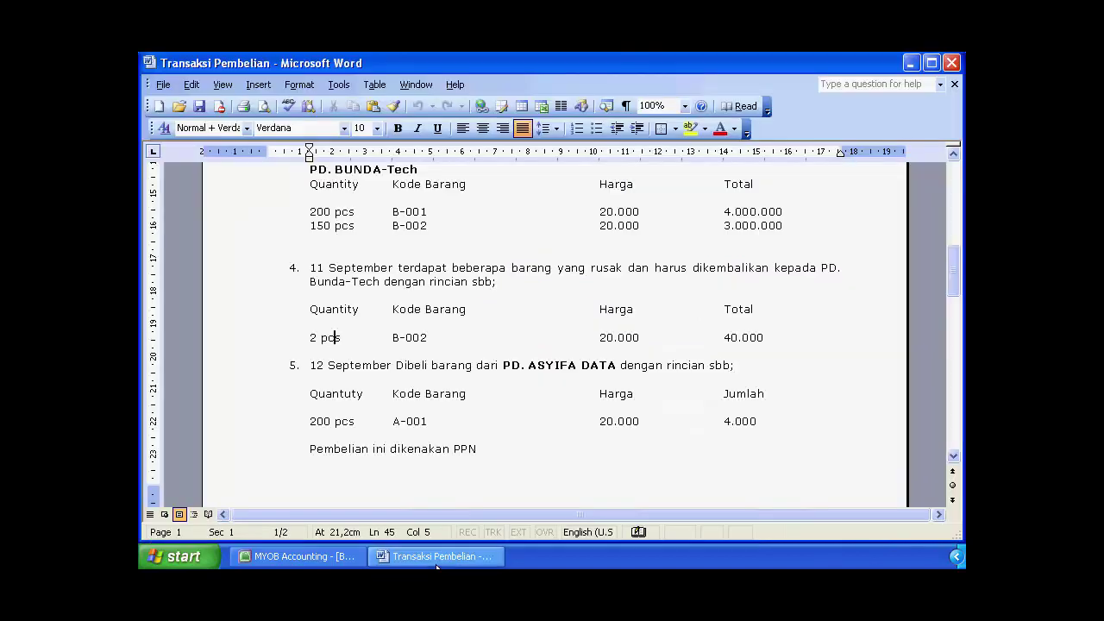
{"action": "scroll", "coordinate": [470, 403], "scroll_direction": "down", "scroll_amount": 2}
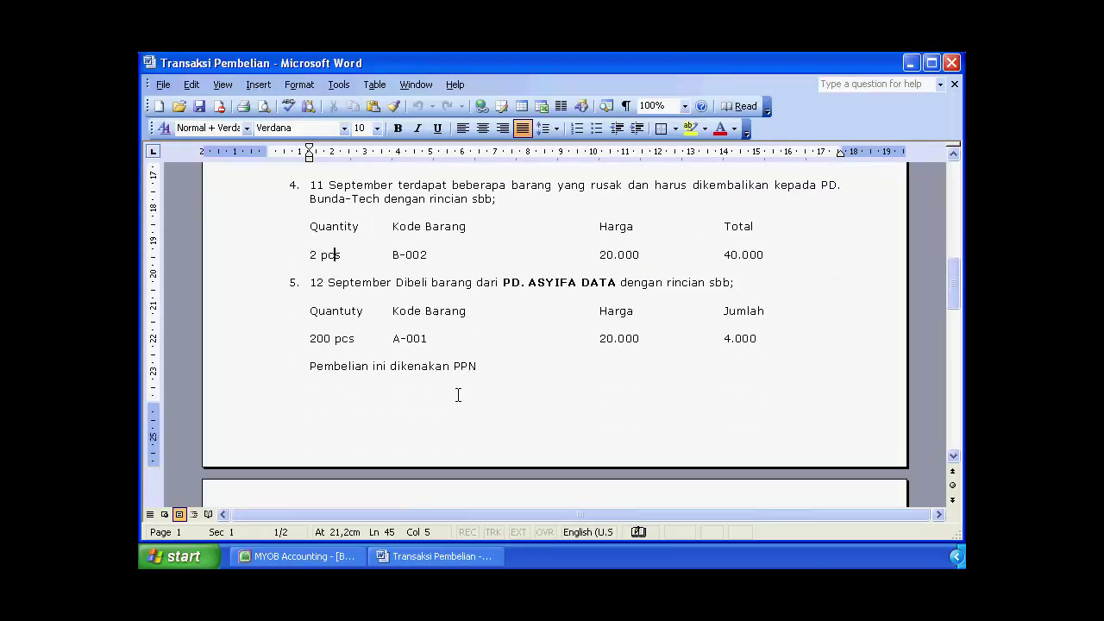
{"action": "scroll", "coordinate": [456, 394], "scroll_direction": "down", "scroll_amount": 2}
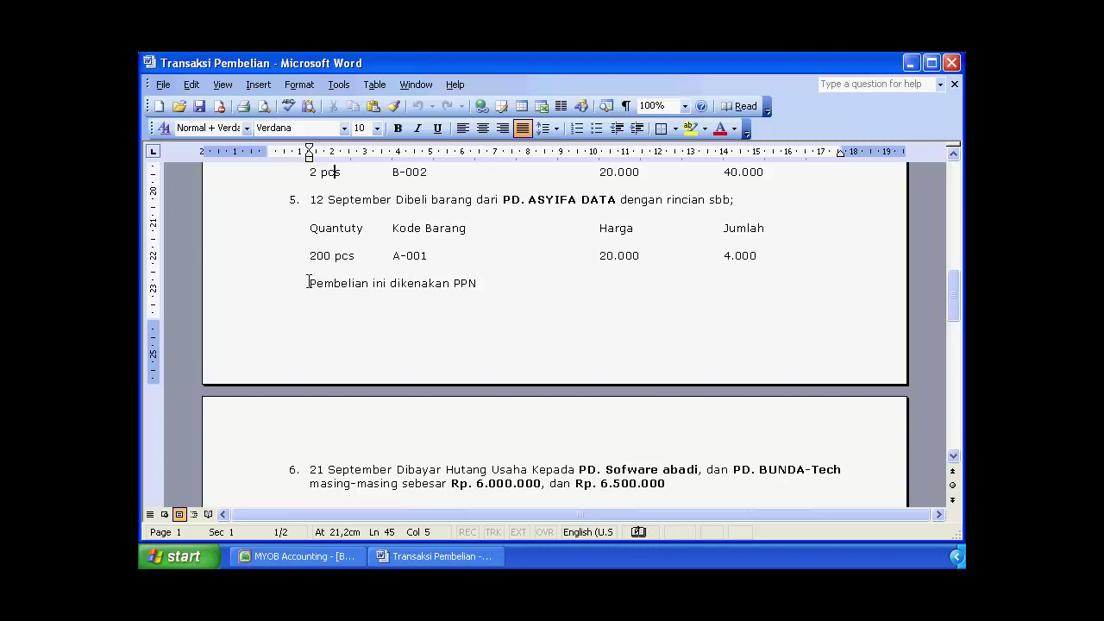
{"action": "left_click_drag", "start_coordinate": [309, 283], "coordinate": [369, 291]}
{"action": "left_click_drag", "start_coordinate": [473, 277], "coordinate": [475, 281]}
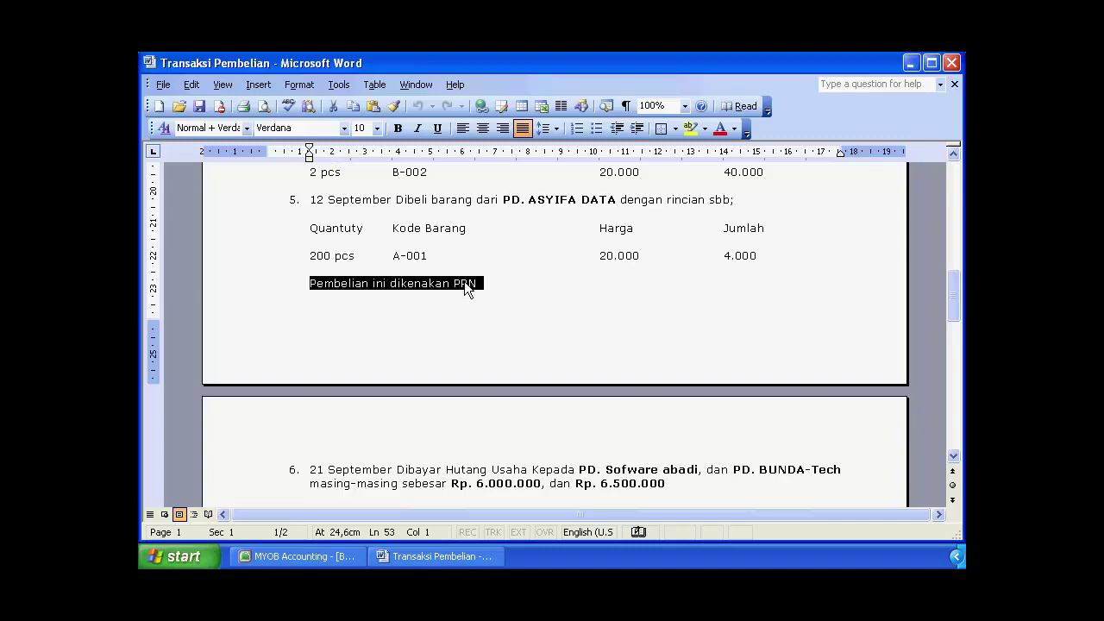
{"action": "left_click", "coordinate": [491, 285]}
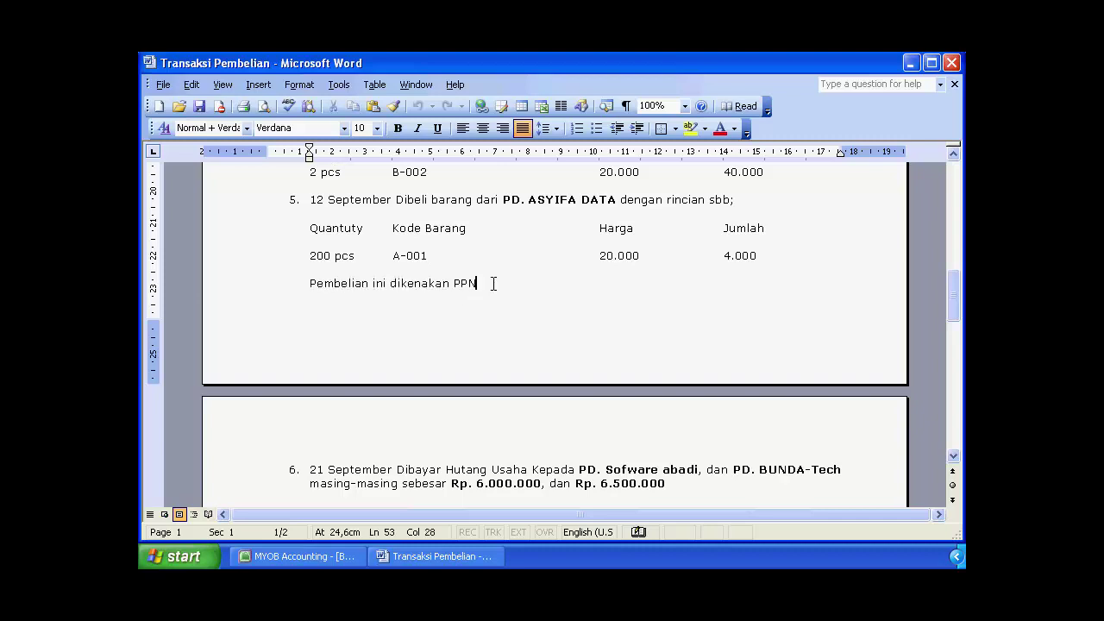
{"action": "left_click", "coordinate": [322, 556]}
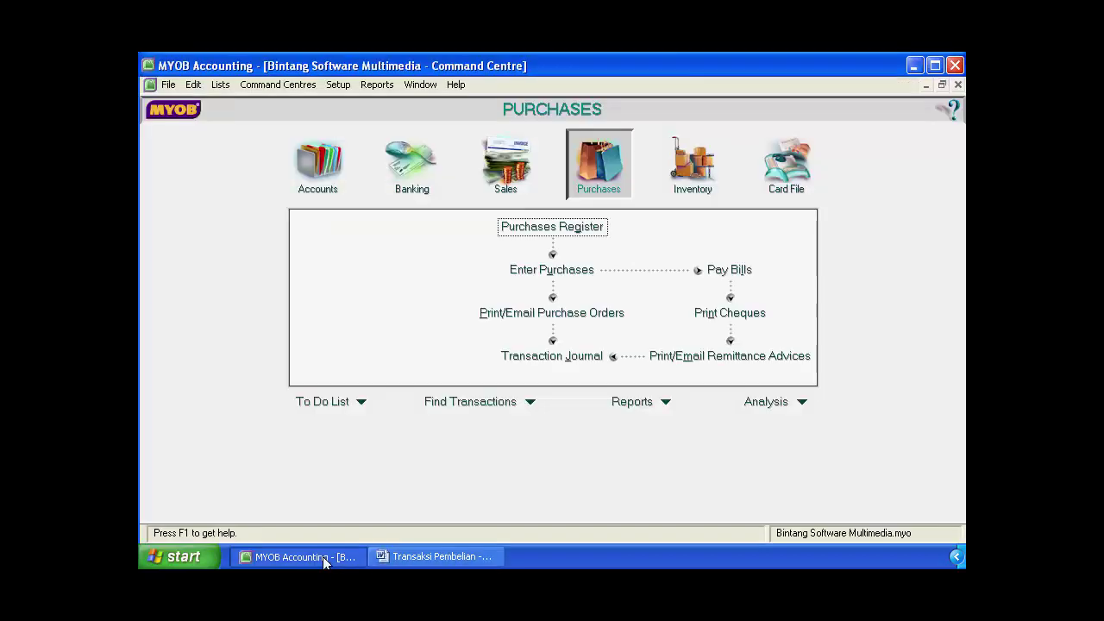
Start a new purchase entry in MYOB, keeping its type as BILL and its layout as Item.
{"action": "left_click", "coordinate": [590, 171]}
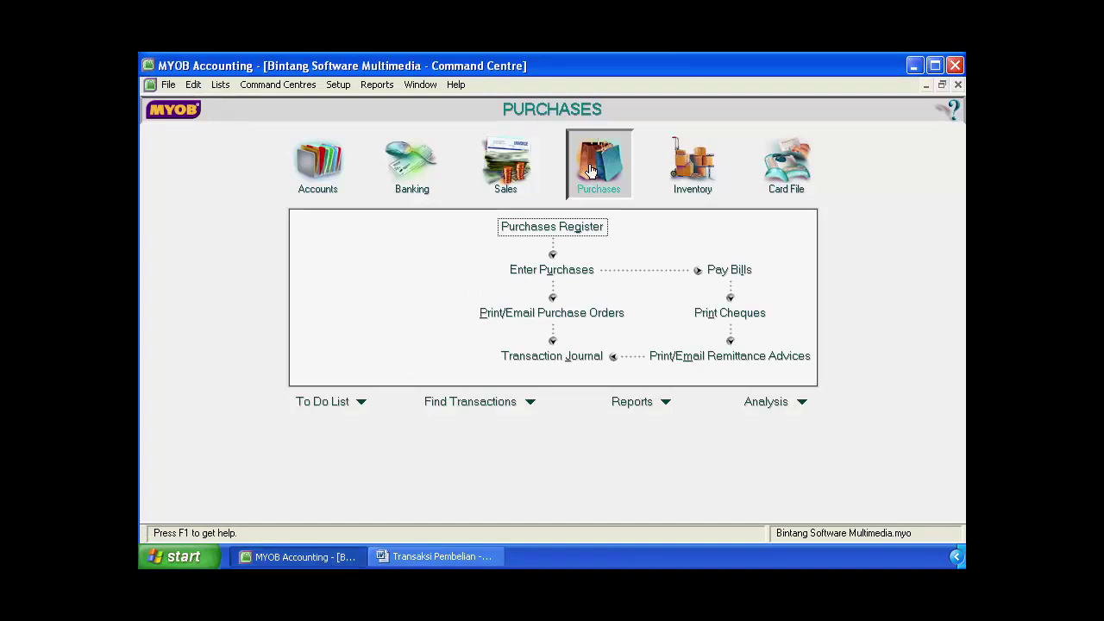
{"action": "left_click", "coordinate": [545, 276]}
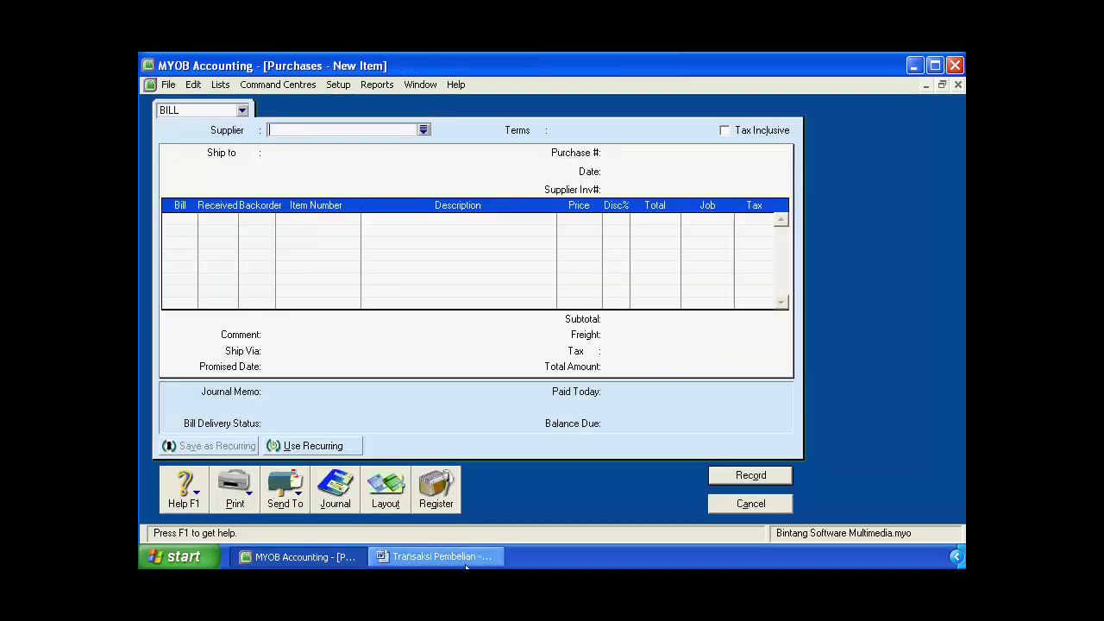
{"action": "left_click", "coordinate": [435, 556]}
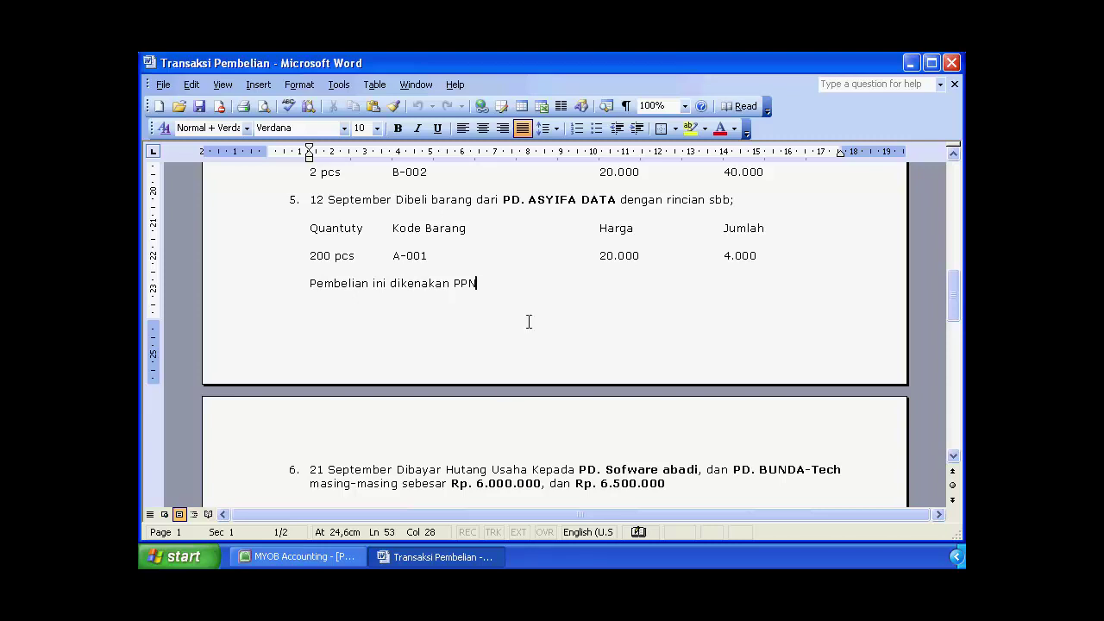
{"action": "left_click", "coordinate": [293, 557]}
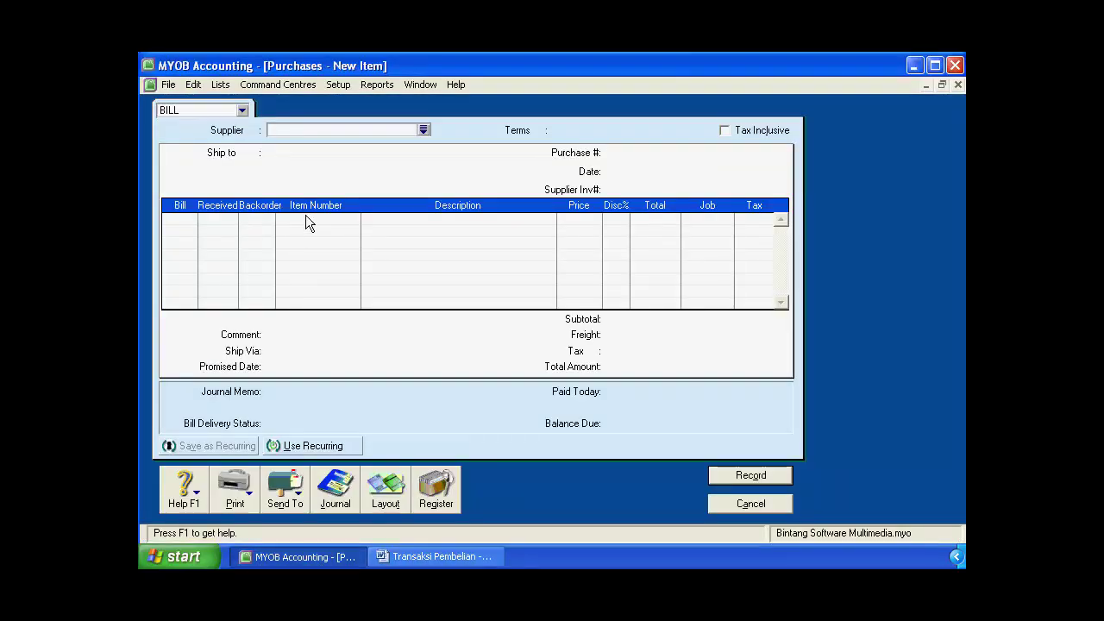
{"action": "left_click", "coordinate": [242, 110]}
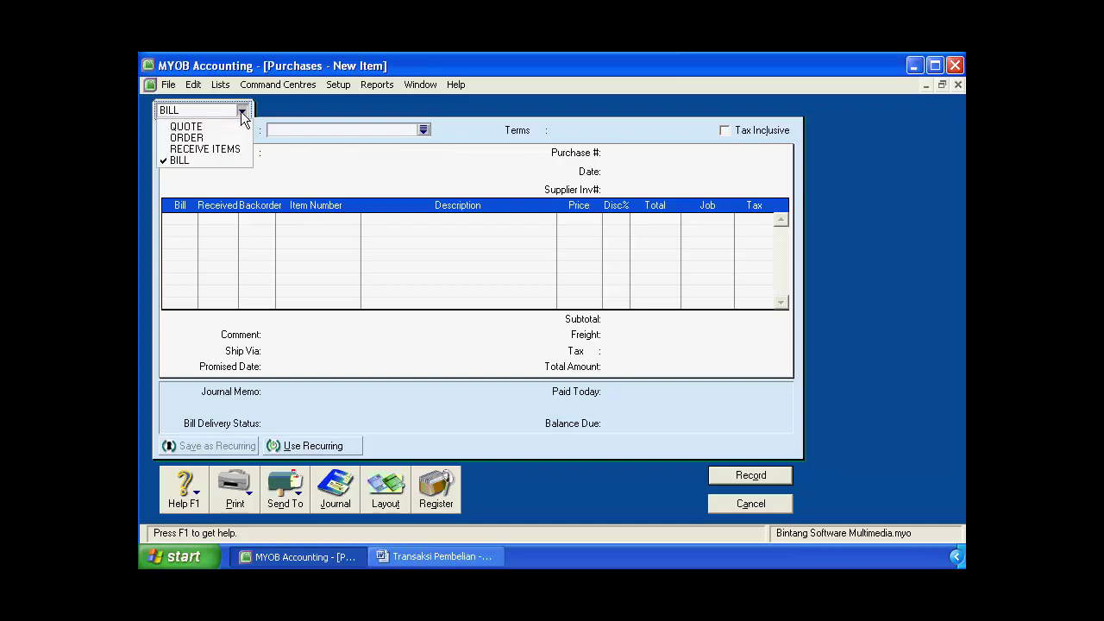
{"action": "left_click", "coordinate": [227, 160]}
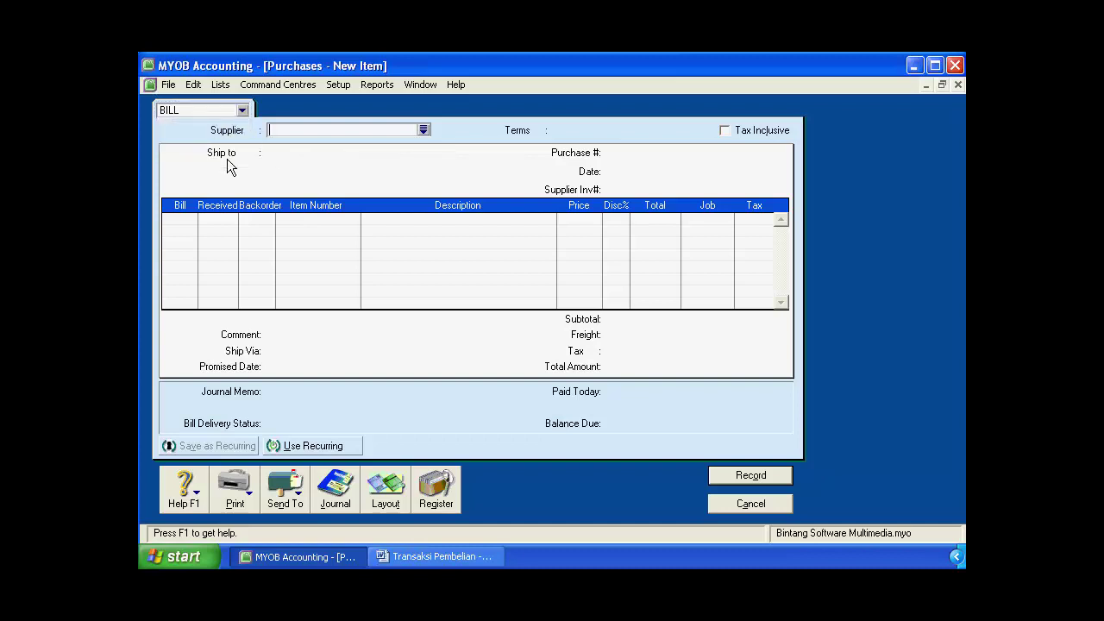
{"action": "left_click", "coordinate": [386, 498]}
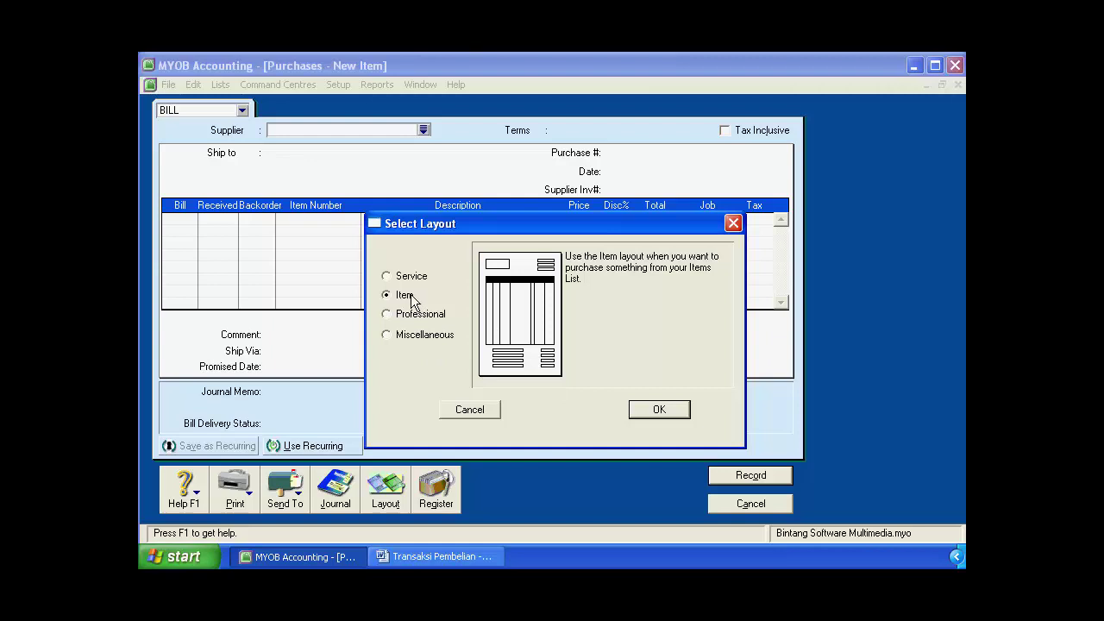
{"action": "left_click", "coordinate": [655, 411]}
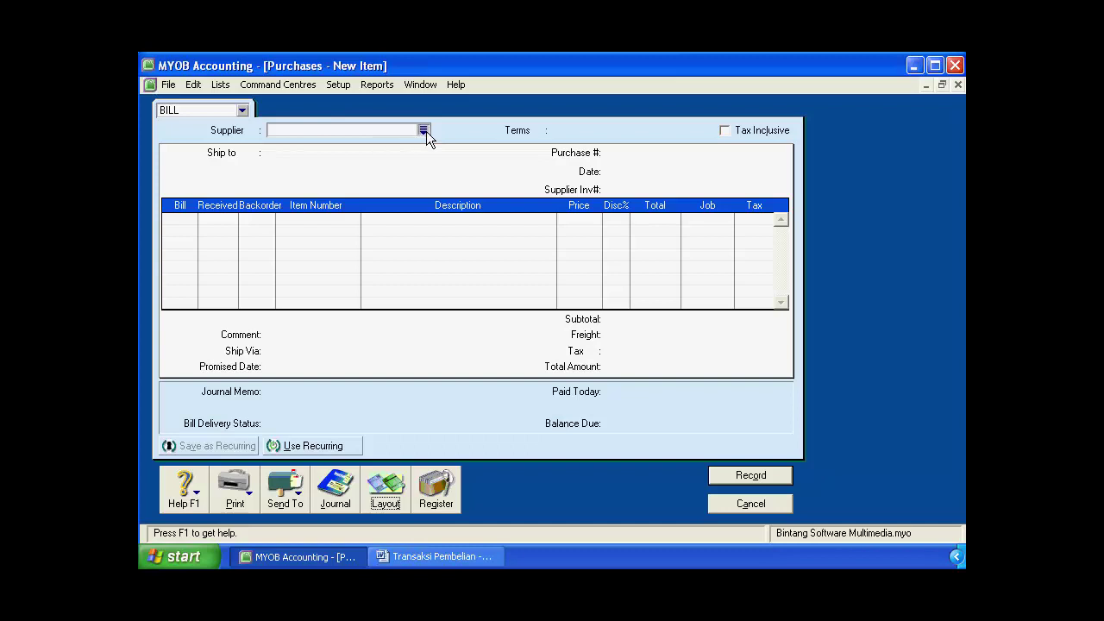
Choose PD. ASYIFA DATA as the supplier for the new bill.
{"action": "left_click", "coordinate": [424, 130]}
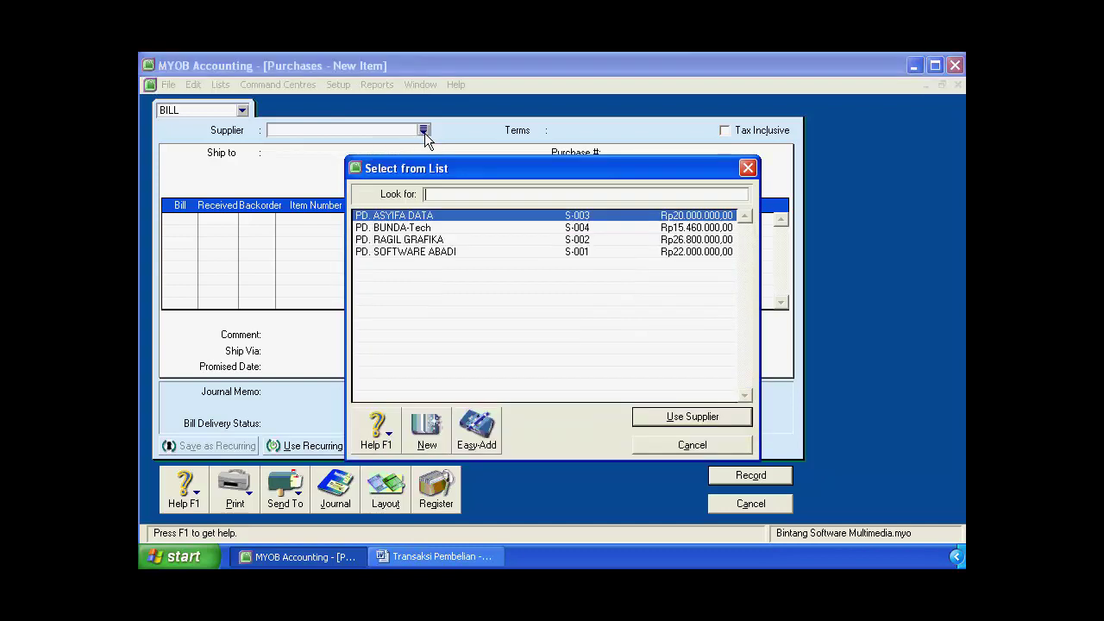
{"action": "left_click", "coordinate": [481, 218]}
{"action": "left_click", "coordinate": [661, 416]}
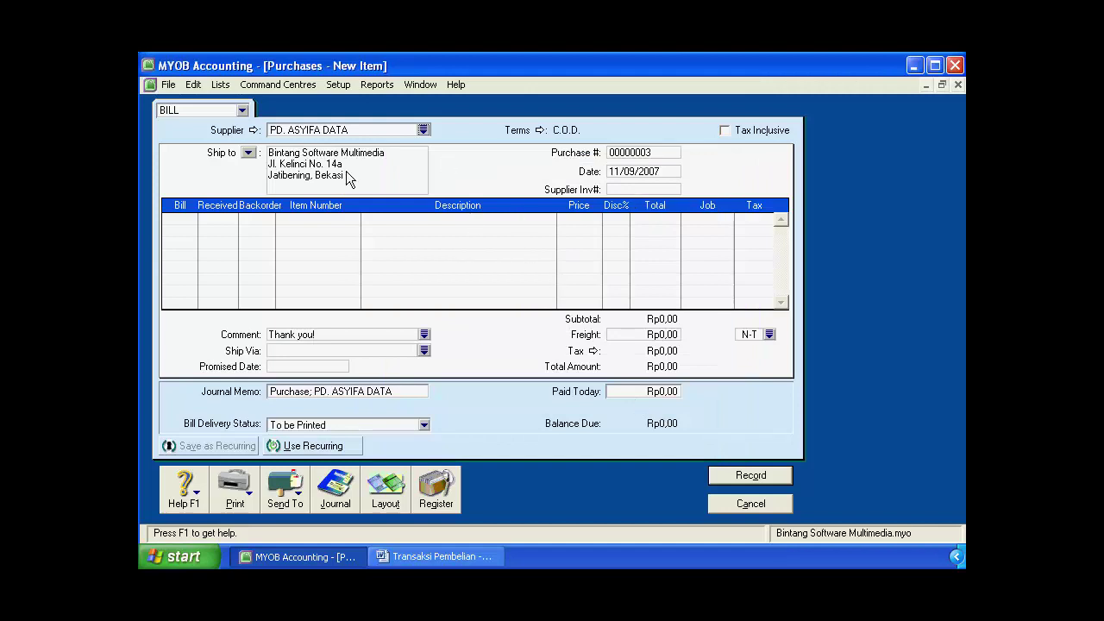
Enter P-00004 as the purchase number, set the date to 12/09/2007 and check the transaction details in the Word document.
{"action": "left_click", "coordinate": [630, 153]}
{"action": "type", "text": "P-00004"}
{"action": "key", "text": "Tab"}
{"action": "left_click", "coordinate": [626, 194]}
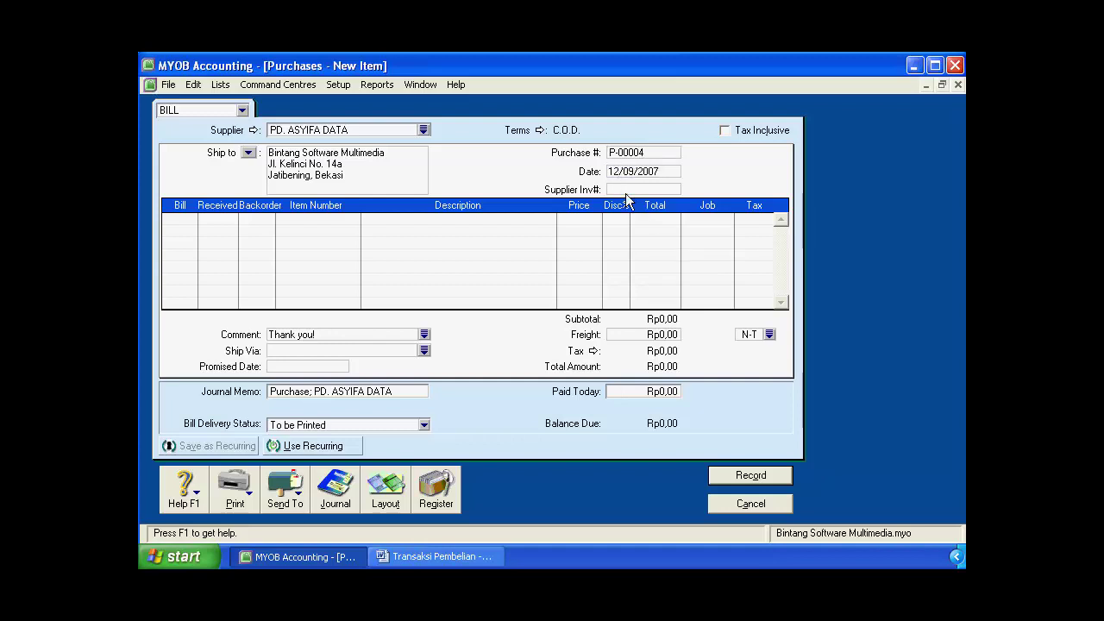
{"action": "left_click", "coordinate": [492, 556]}
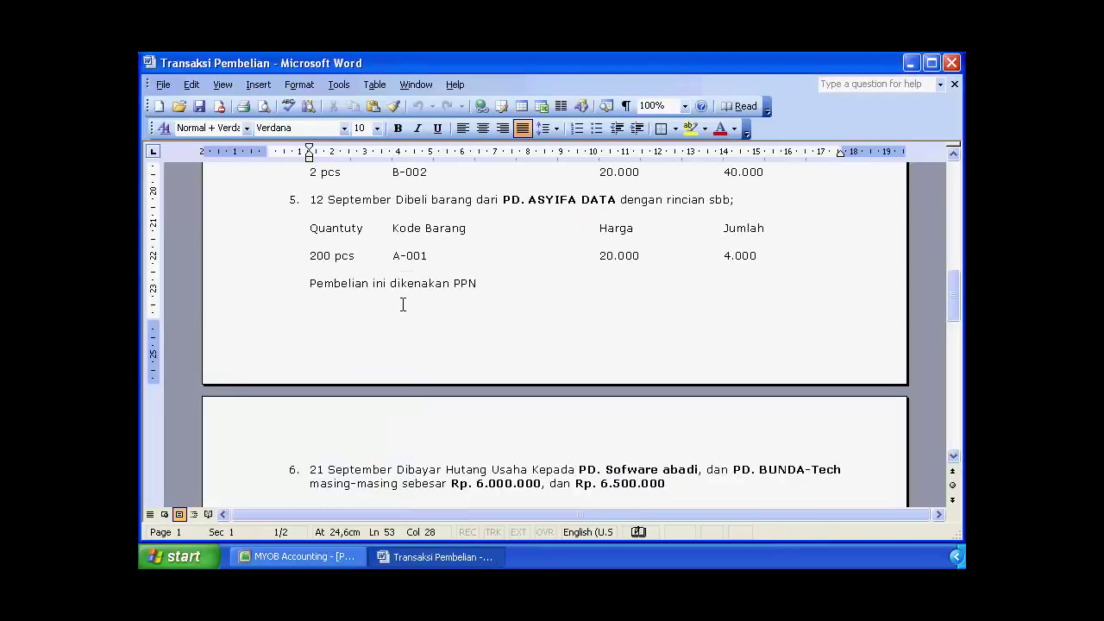
{"action": "left_click", "coordinate": [314, 558]}
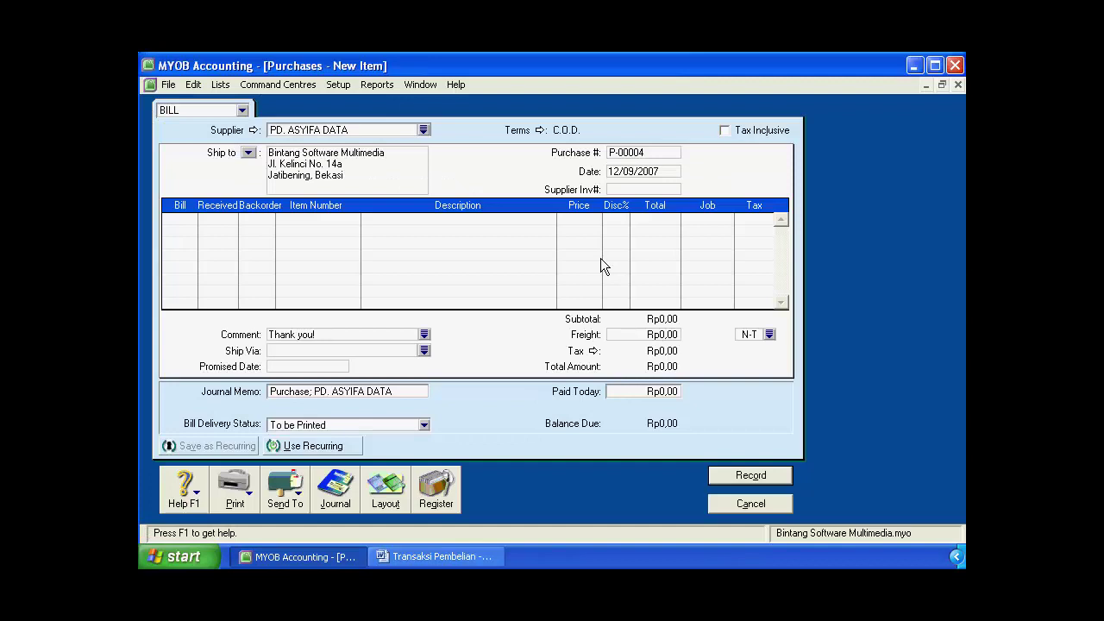
Check the quantity of the 12 September purchase in the Word document and enter 200 as the billed quantity on the first line.
{"action": "key", "text": "Tab"}
{"action": "key", "text": "Tab"}
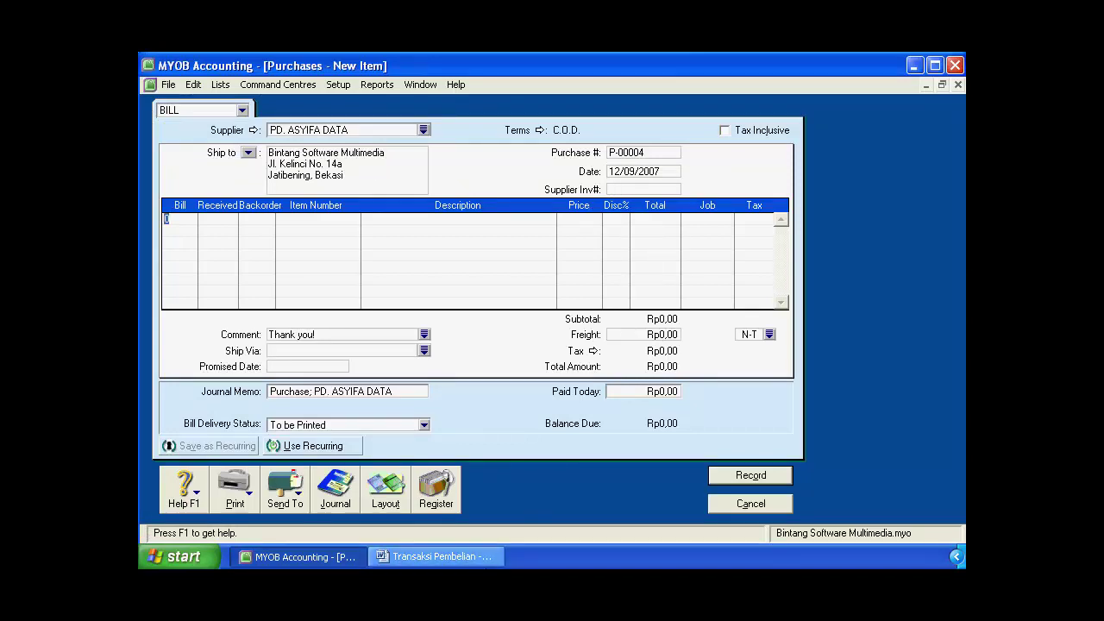
{"action": "left_click", "coordinate": [436, 556]}
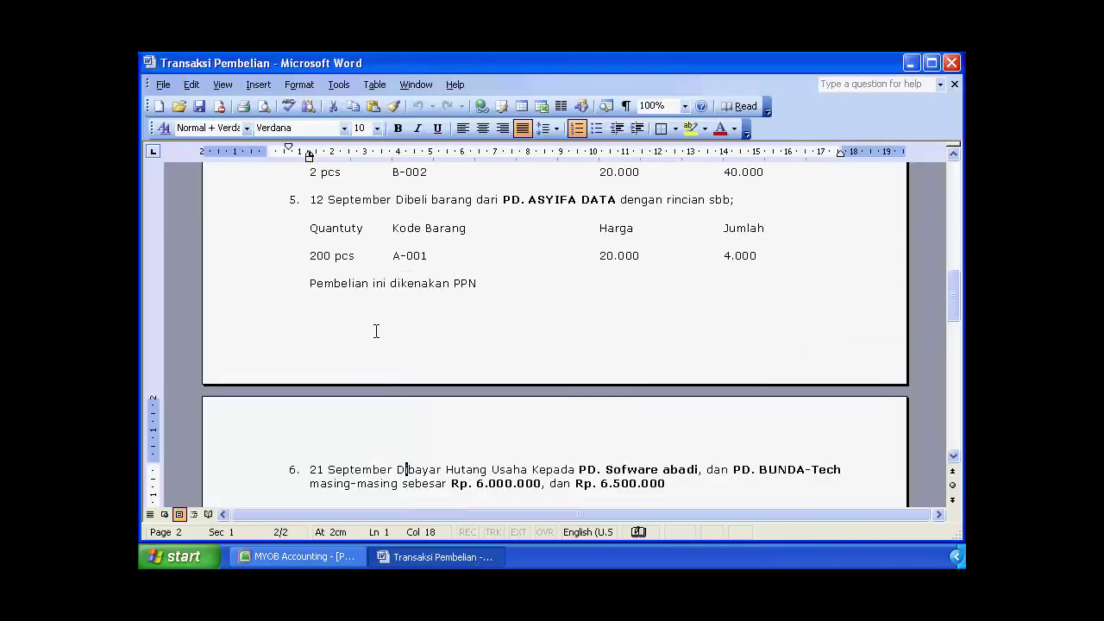
{"action": "left_click_drag", "start_coordinate": [311, 255], "coordinate": [335, 256]}
{"action": "left_click", "coordinate": [330, 556]}
{"action": "type", "text": "200"}
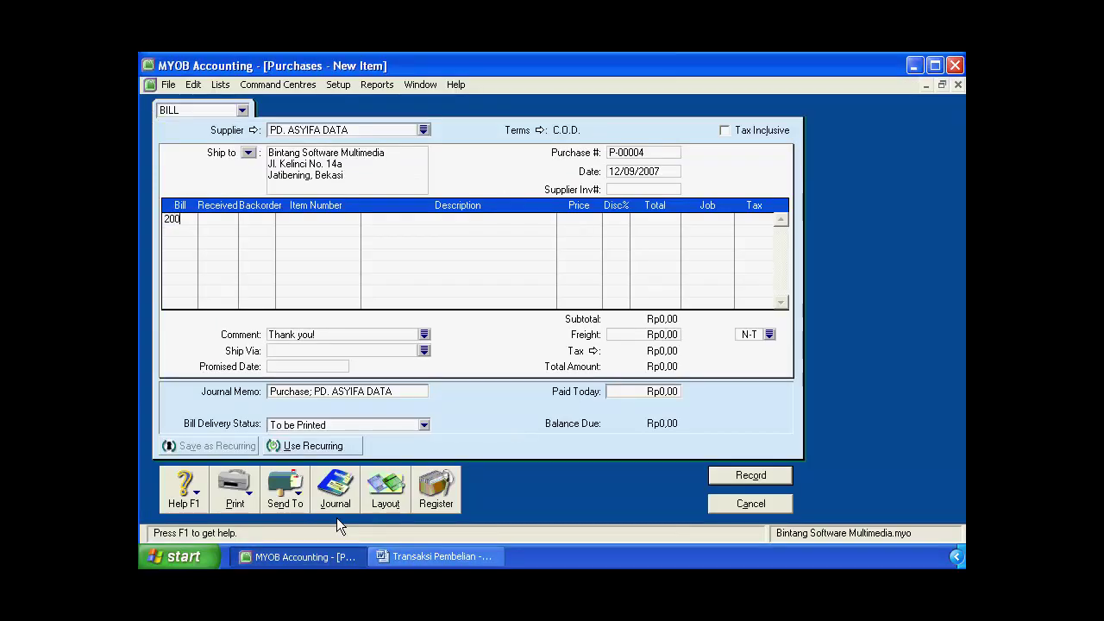
Choose item A-001, Software Bahasa "Let's Talk", for the first line and keep its description.
{"action": "key", "text": "Tab"}
{"action": "key", "text": "Tab"}
{"action": "key", "text": "Tab"}
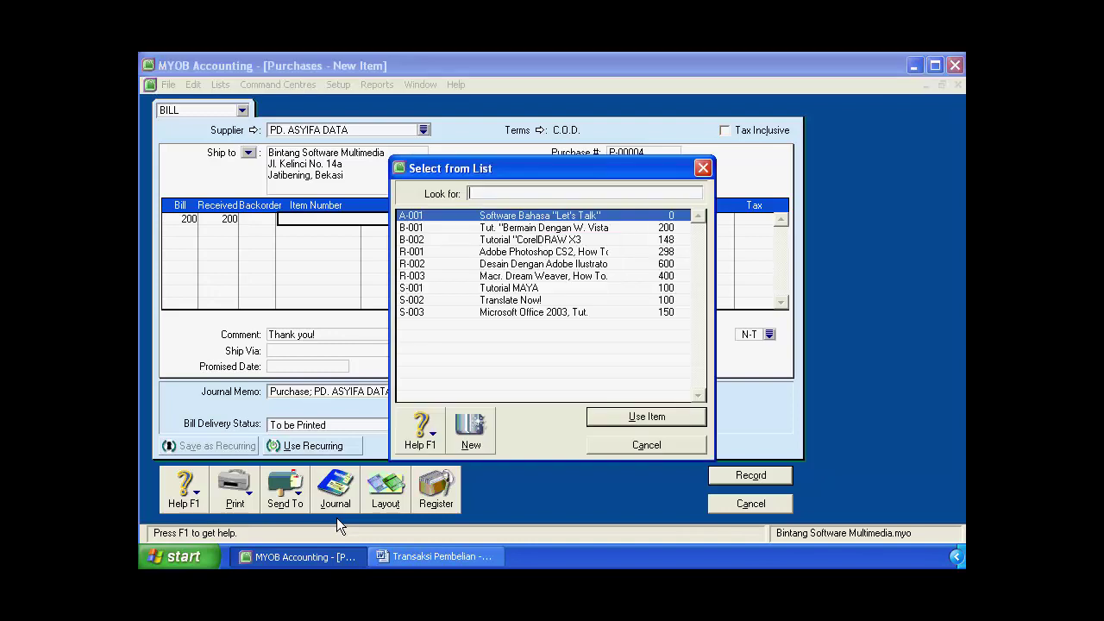
{"action": "left_click", "coordinate": [621, 418]}
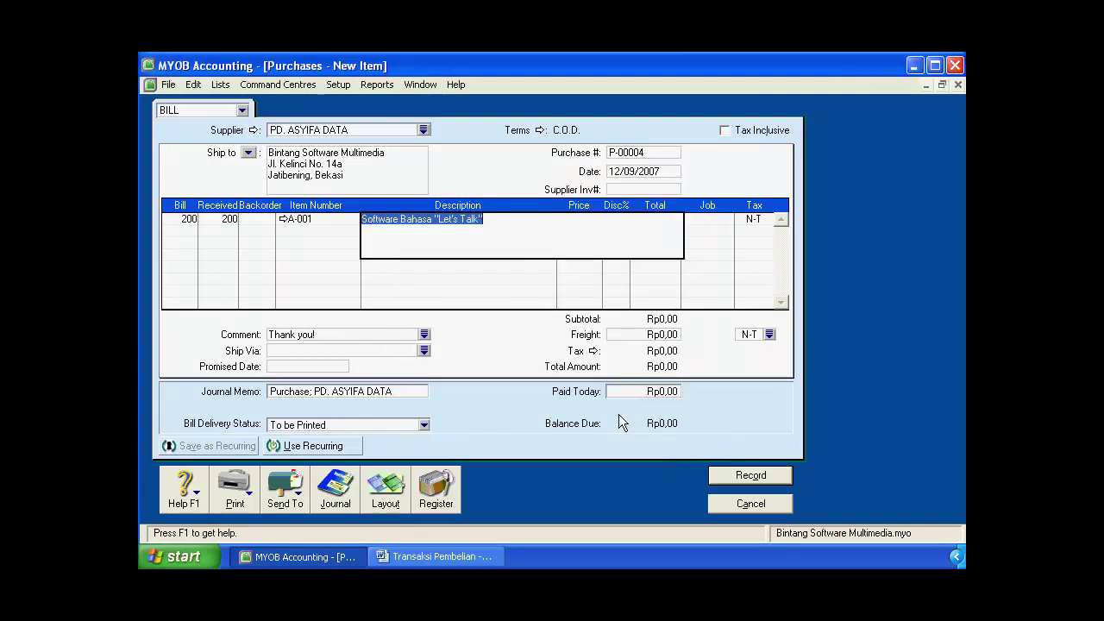
{"action": "key", "text": "Tab"}
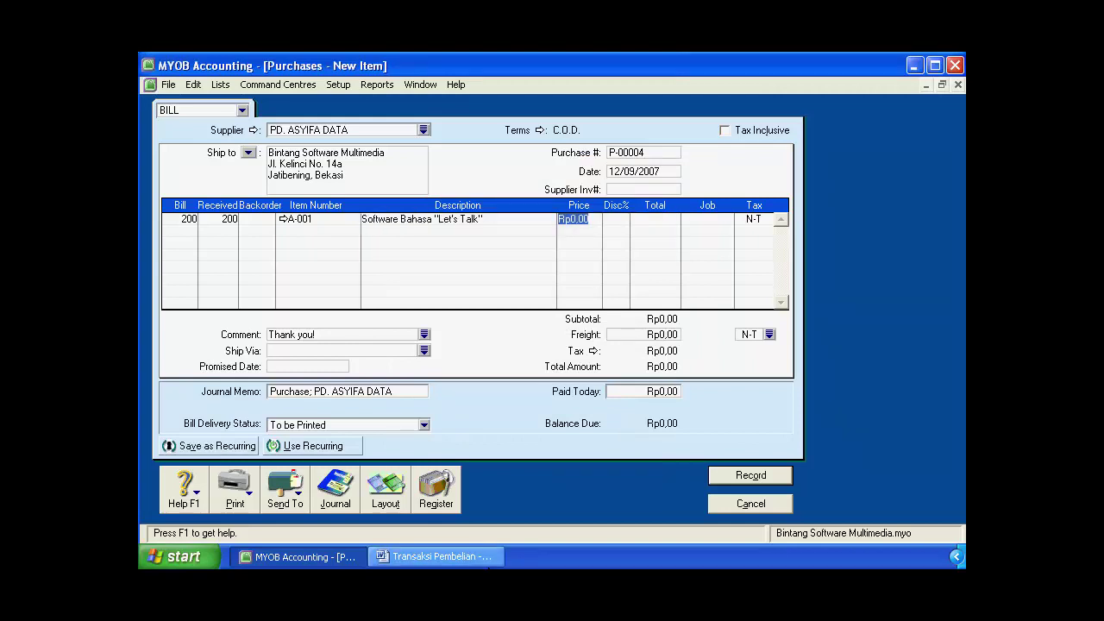
Look up the unit price of A-001 in the Word document and set the line's price to 20000.
{"action": "left_click", "coordinate": [481, 553]}
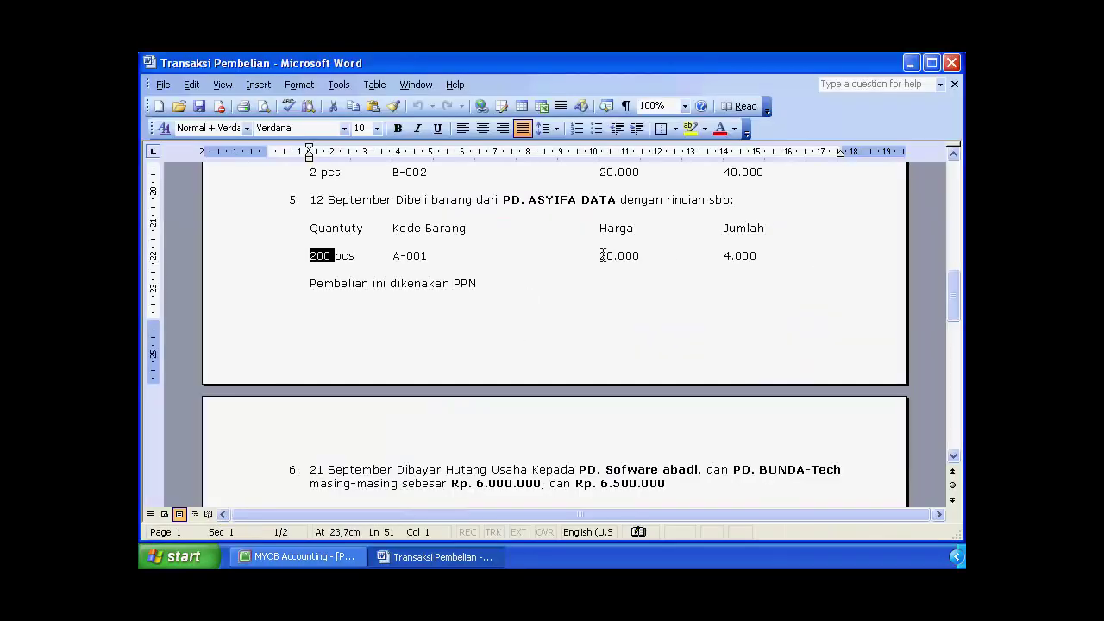
{"action": "left_click_drag", "start_coordinate": [599, 255], "coordinate": [639, 259]}
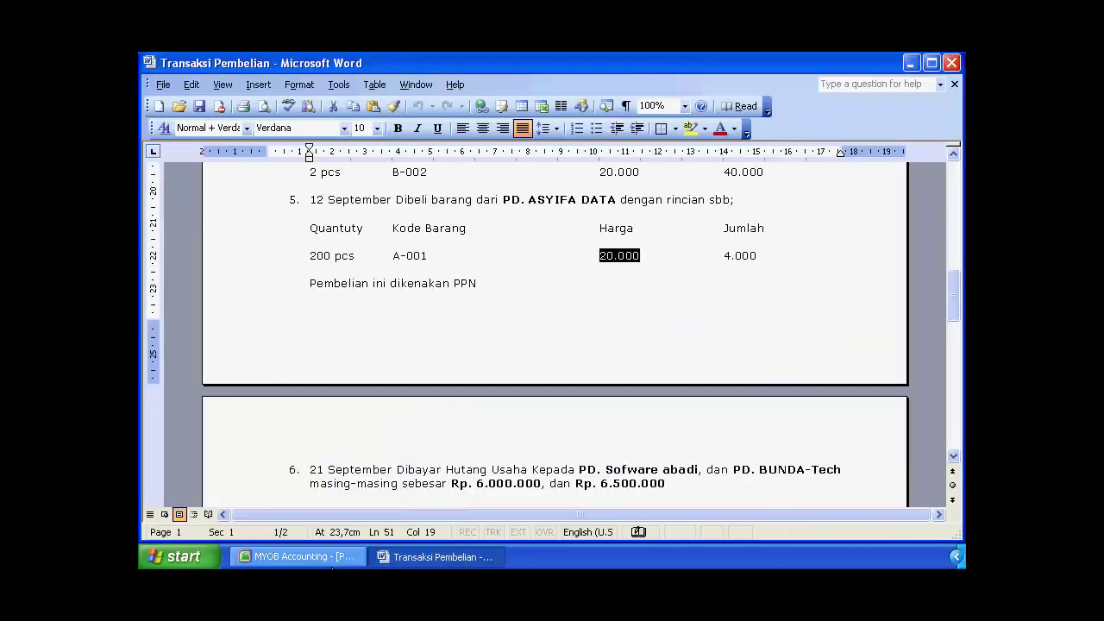
{"action": "left_click", "coordinate": [297, 557]}
{"action": "type", "text": "20000"}
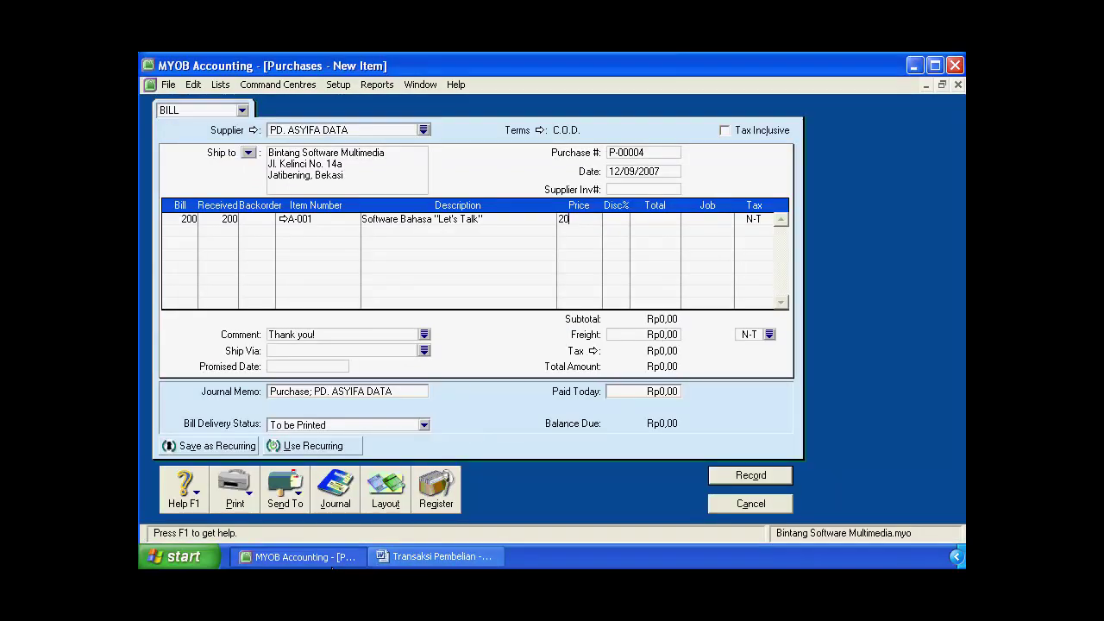
{"action": "key", "text": "Tab"}
{"action": "key", "text": "Tab"}
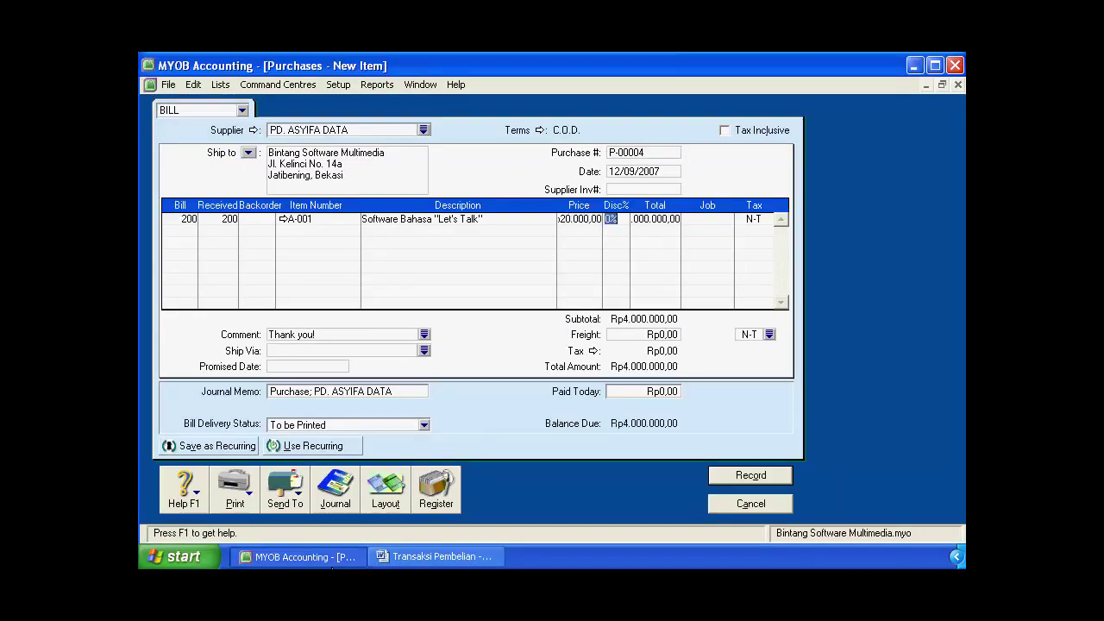
Advance through the item line to its tax code and recheck the PPN note for this purchase in the Word document.
{"action": "left_click", "coordinate": [653, 219]}
{"action": "key", "text": "Tab"}
{"action": "key", "text": "Tab"}
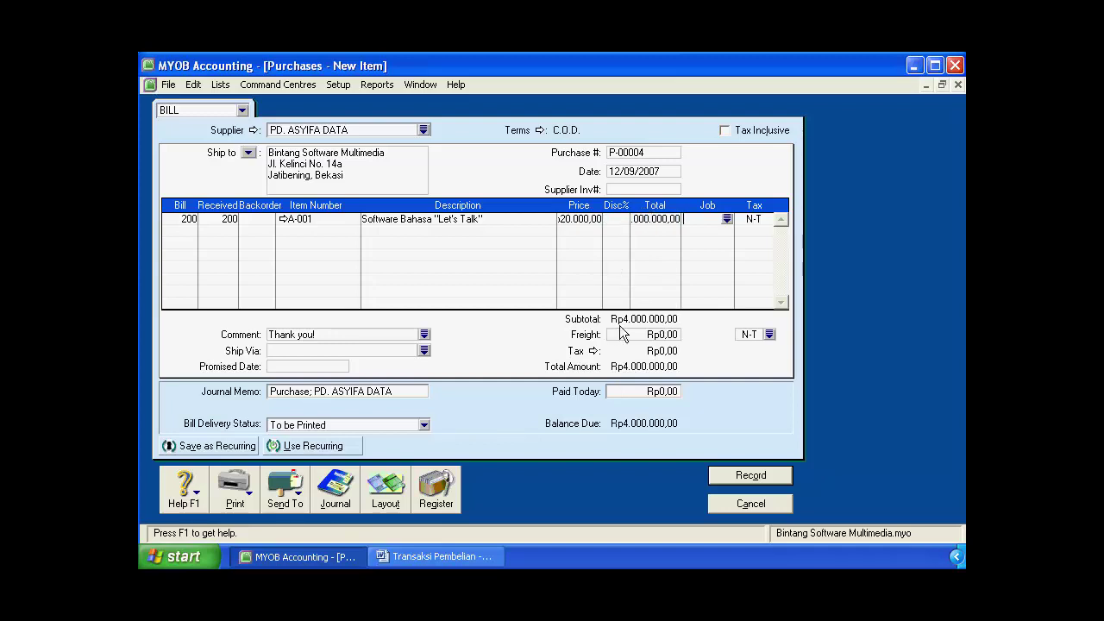
{"action": "key", "text": "Tab"}
{"action": "left_click", "coordinate": [436, 556]}
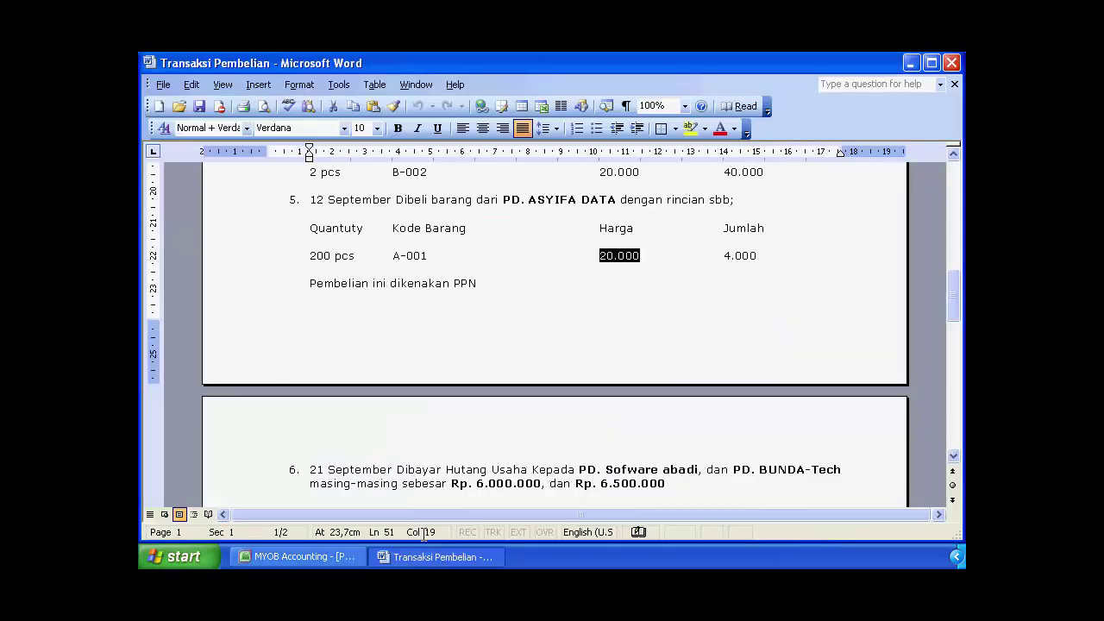
{"action": "scroll", "coordinate": [351, 346], "scroll_direction": "down", "scroll_amount": 1}
{"action": "scroll", "coordinate": [351, 346], "scroll_direction": "up", "scroll_amount": 3}
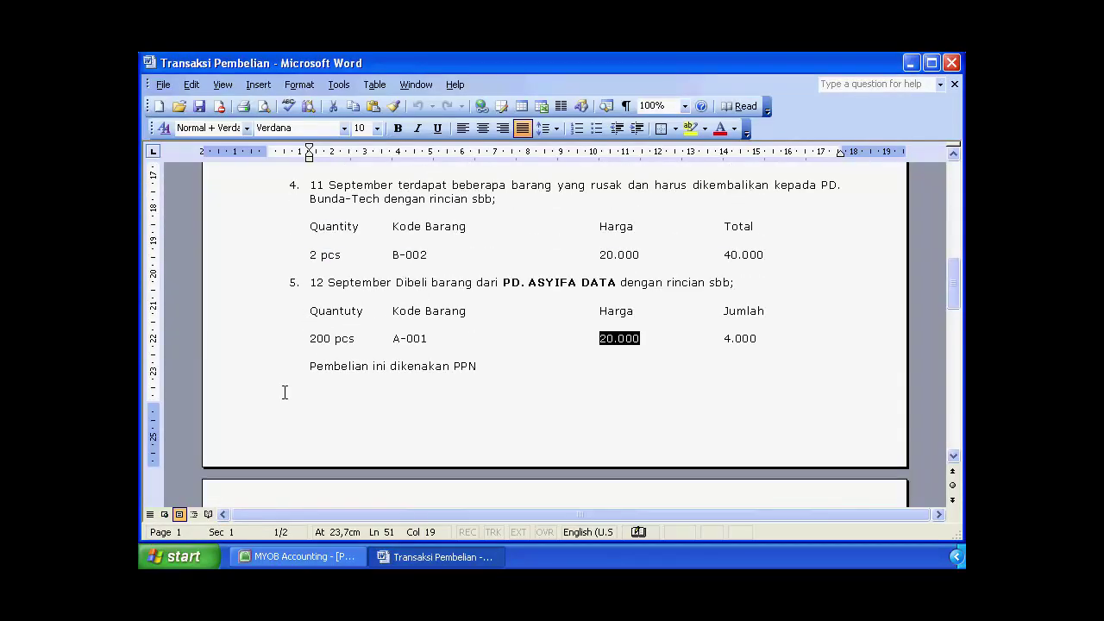
{"action": "left_click", "coordinate": [284, 558]}
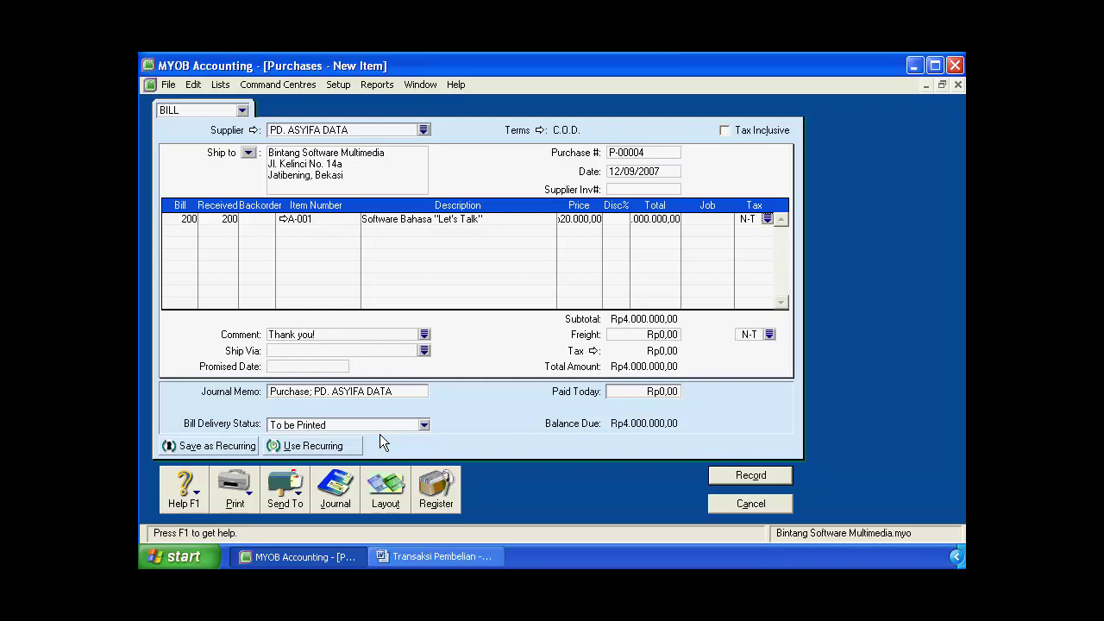
Set the tax code of the A-001 line to PPN, Pajak Pertambahan Nilai.
{"action": "left_click", "coordinate": [767, 219]}
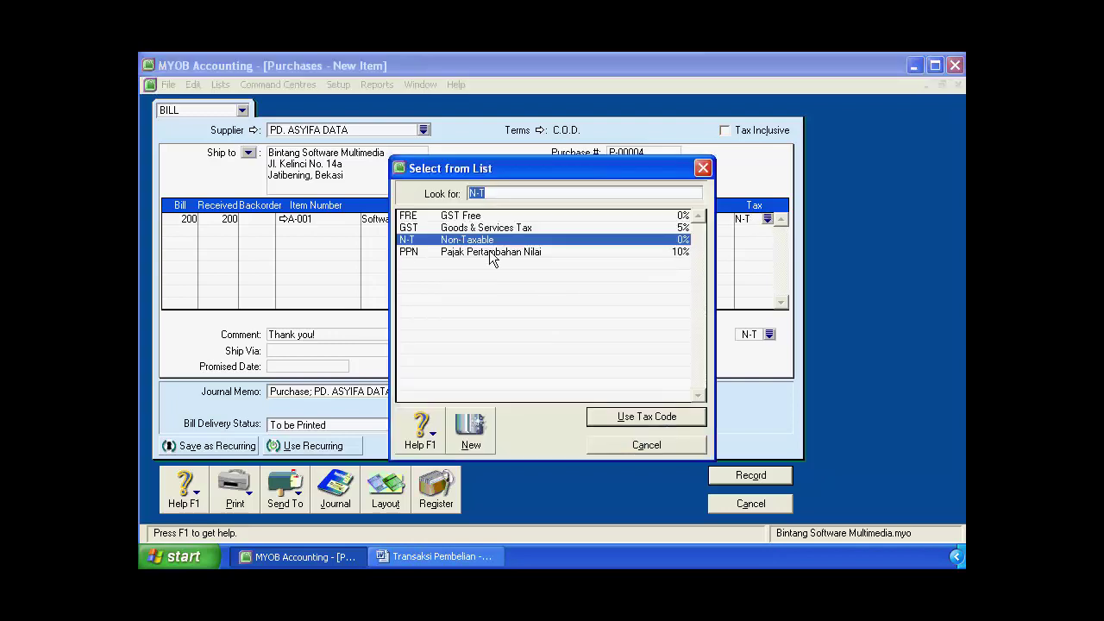
{"action": "left_click", "coordinate": [489, 251]}
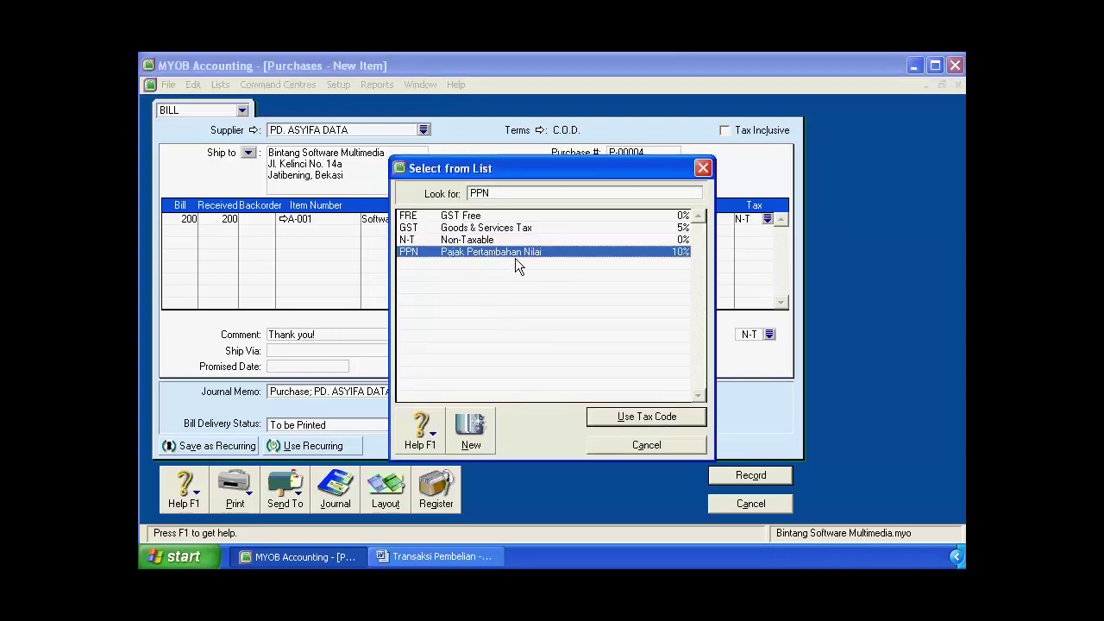
{"action": "left_click", "coordinate": [623, 419]}
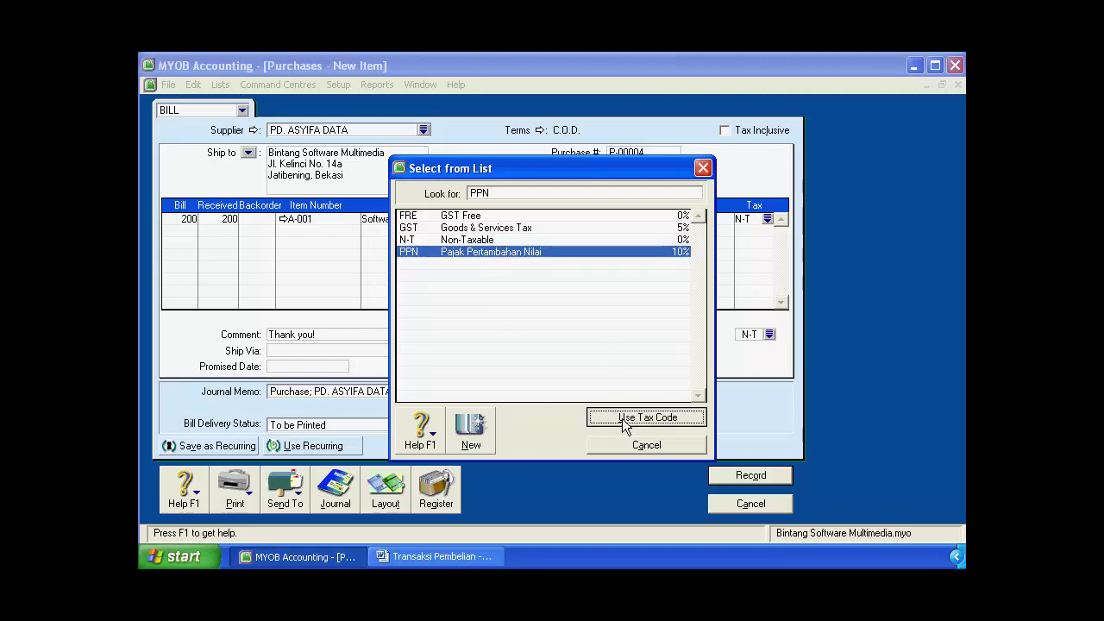
{"action": "left_click", "coordinate": [623, 420]}
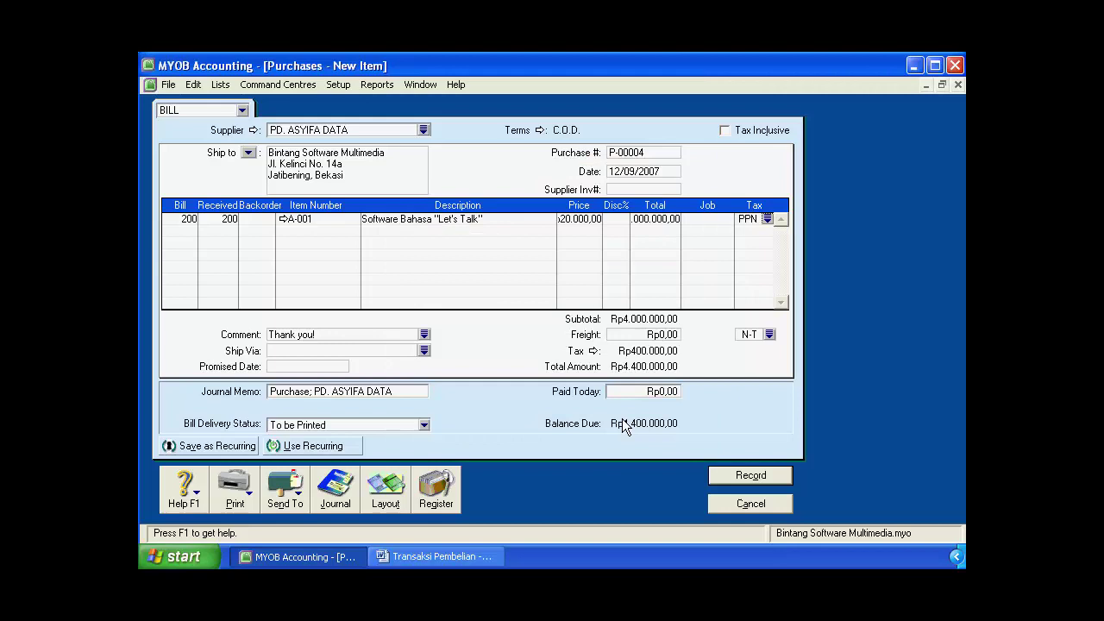
{"action": "left_click", "coordinate": [766, 218]}
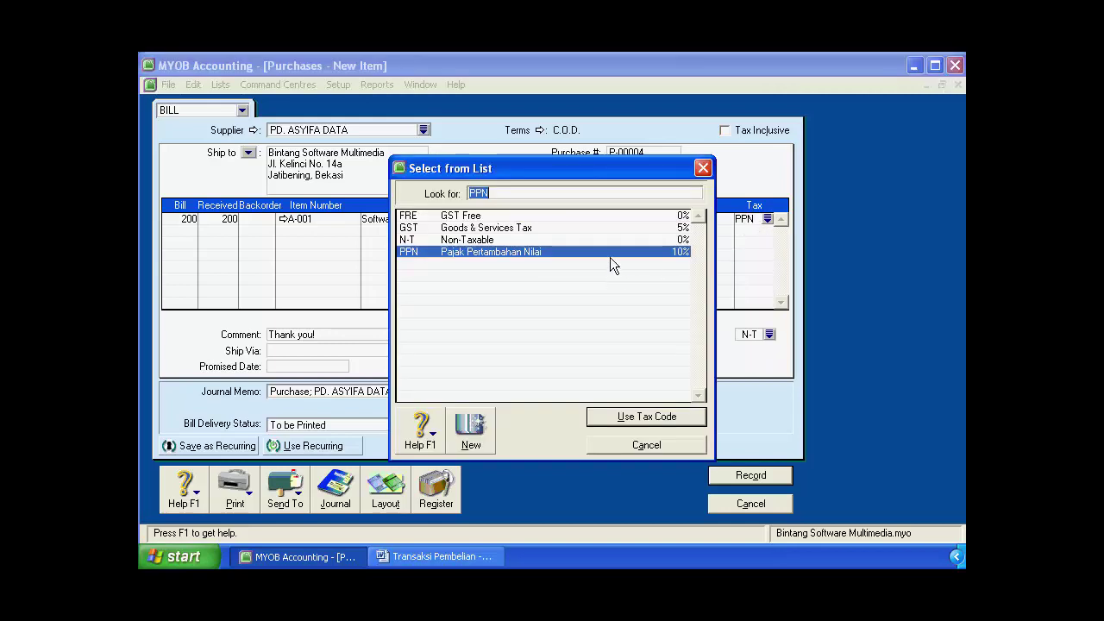
{"action": "left_click", "coordinate": [644, 416]}
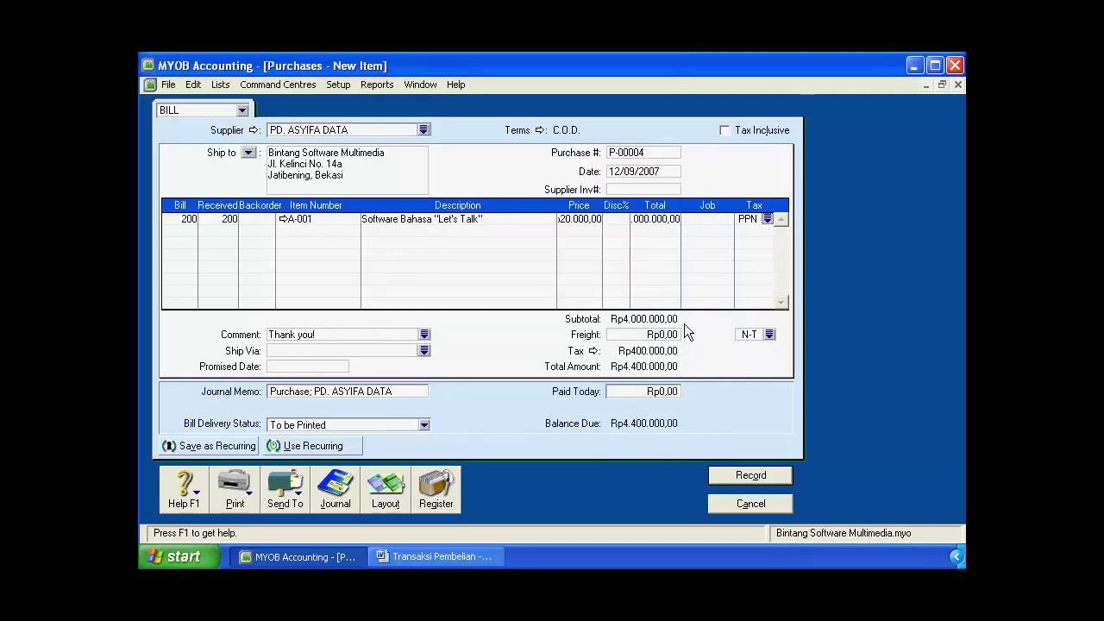
Complete the item line and review the recap of the purchase's debit and credit postings.
{"action": "key", "text": "Tab"}
{"action": "key", "text": "ctrl+r"}
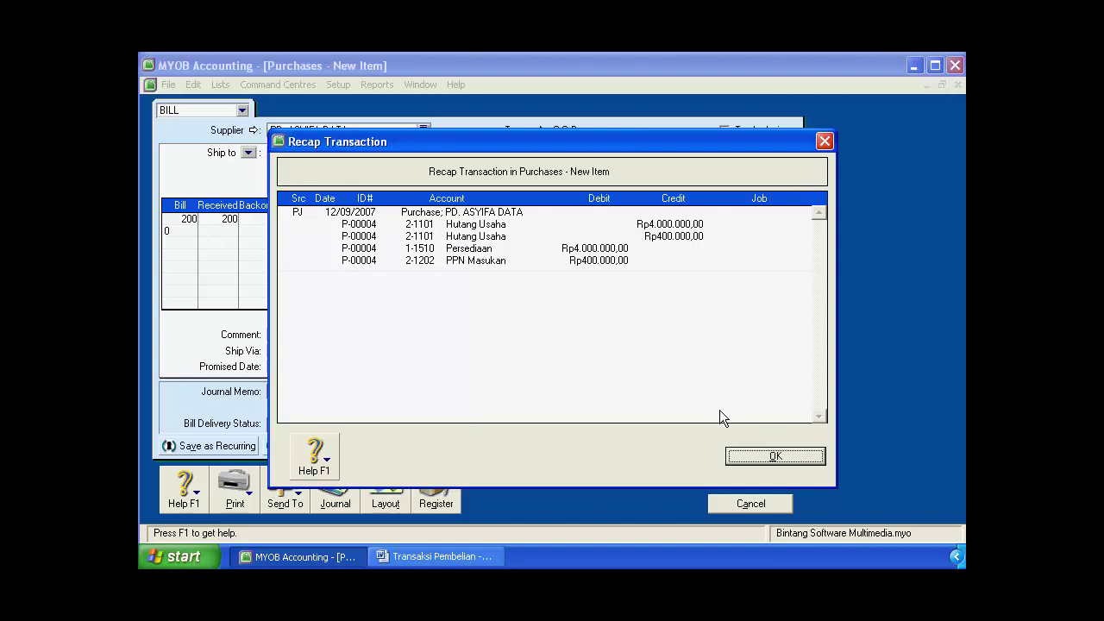
{"action": "left_click", "coordinate": [749, 458]}
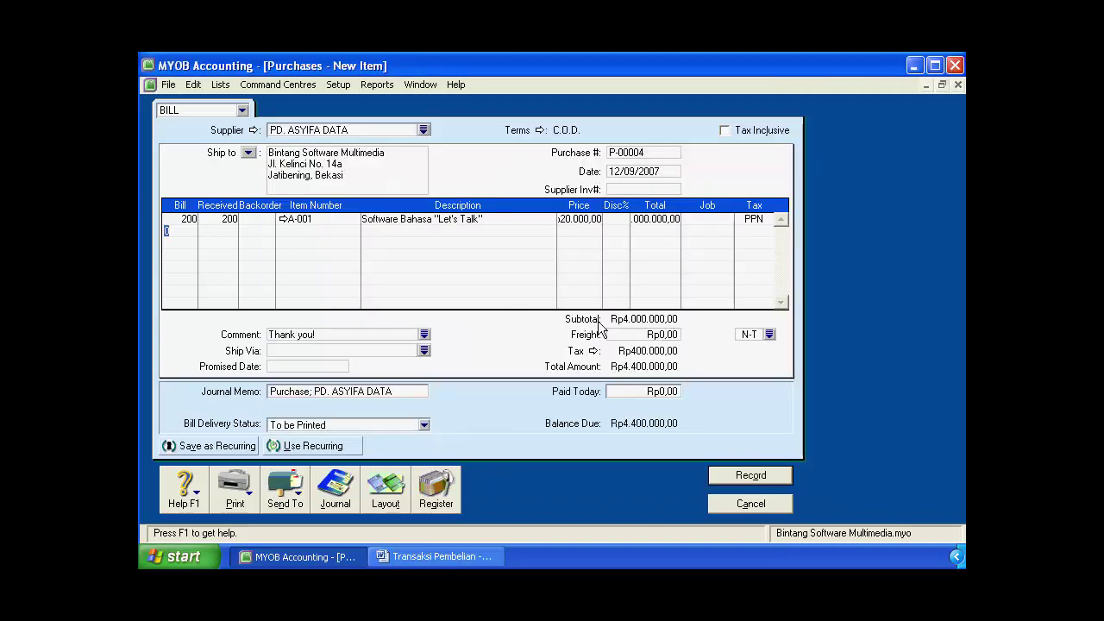
Record the PD. ASYIFA DATA purchase and close the purchase entry window.
{"action": "left_click", "coordinate": [654, 222]}
{"action": "left_click", "coordinate": [750, 475]}
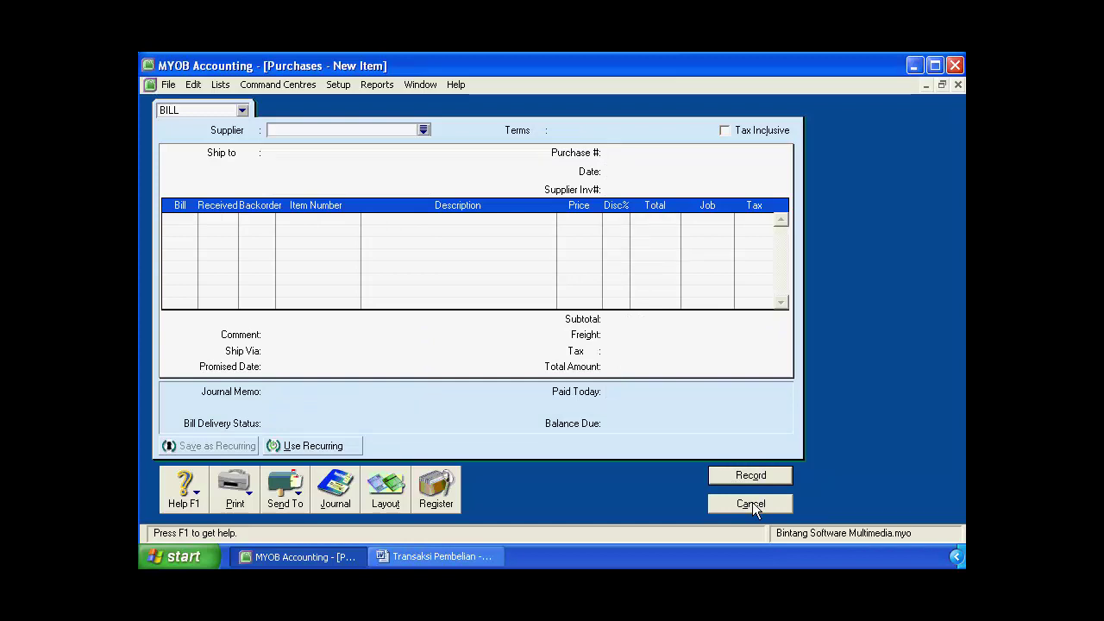
{"action": "left_click", "coordinate": [751, 503]}
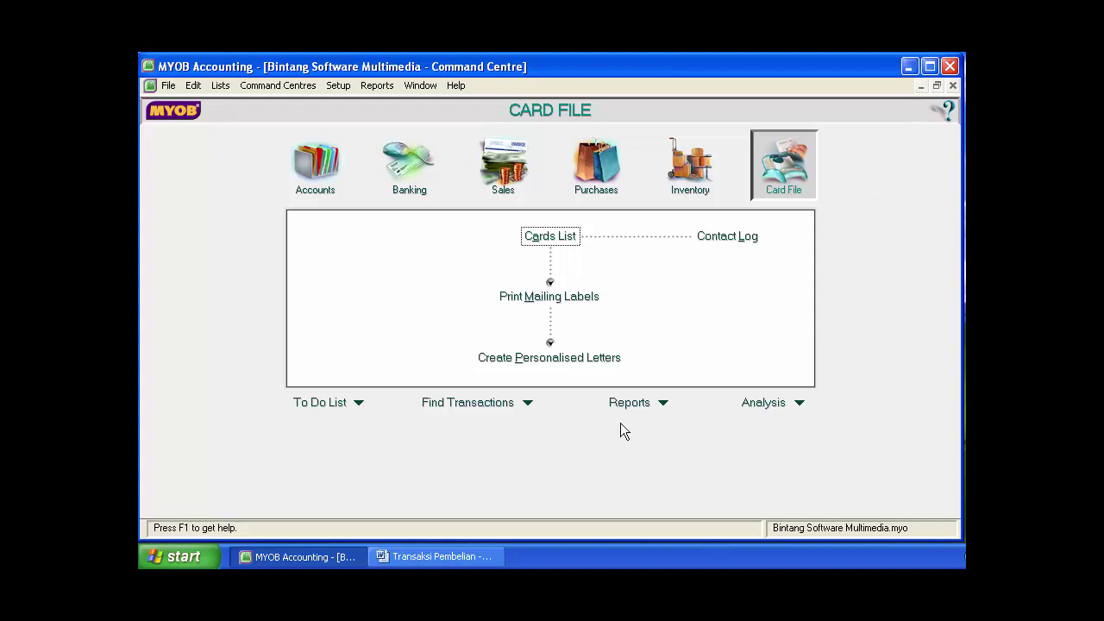
Switch to the Word document, read the 21 September debt payments to PD. Sofware abadi and PD. BUNDA-Tech, and return to MYOB.
{"action": "left_click", "coordinate": [462, 555]}
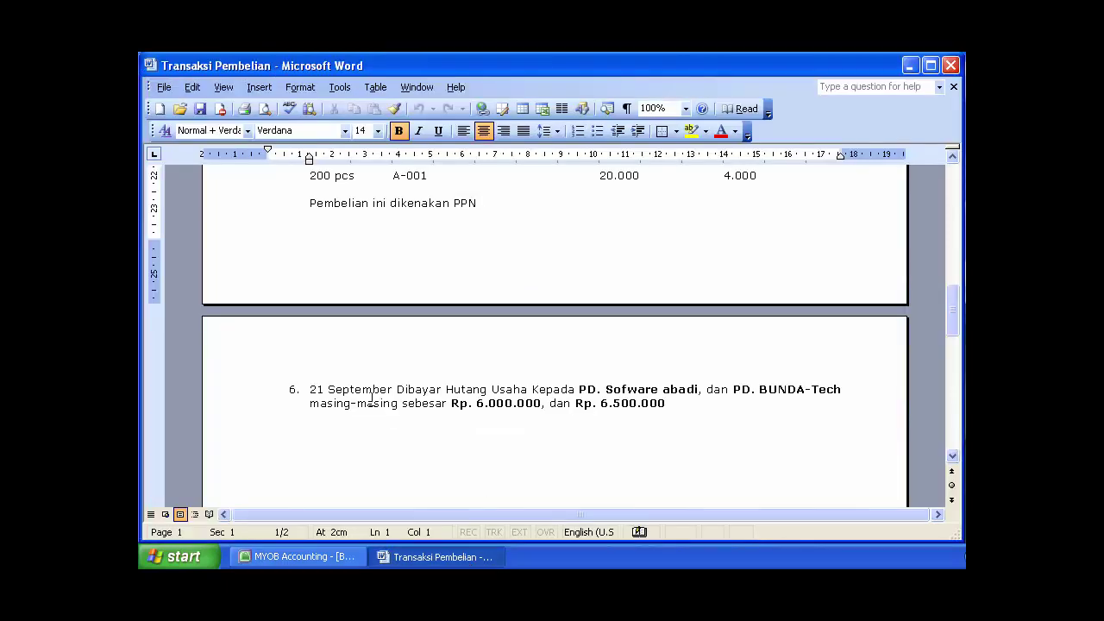
{"action": "scroll", "coordinate": [364, 378], "scroll_direction": "up", "scroll_amount": 3}
{"action": "scroll", "coordinate": [362, 373], "scroll_direction": "down", "scroll_amount": 3}
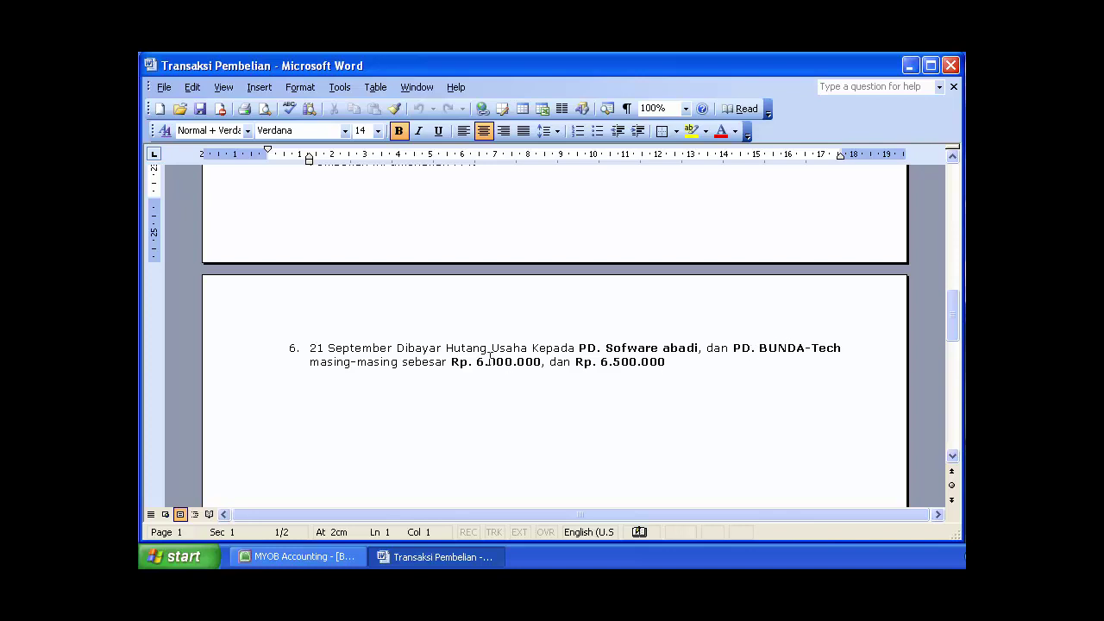
{"action": "left_click_drag", "start_coordinate": [449, 361], "coordinate": [541, 363]}
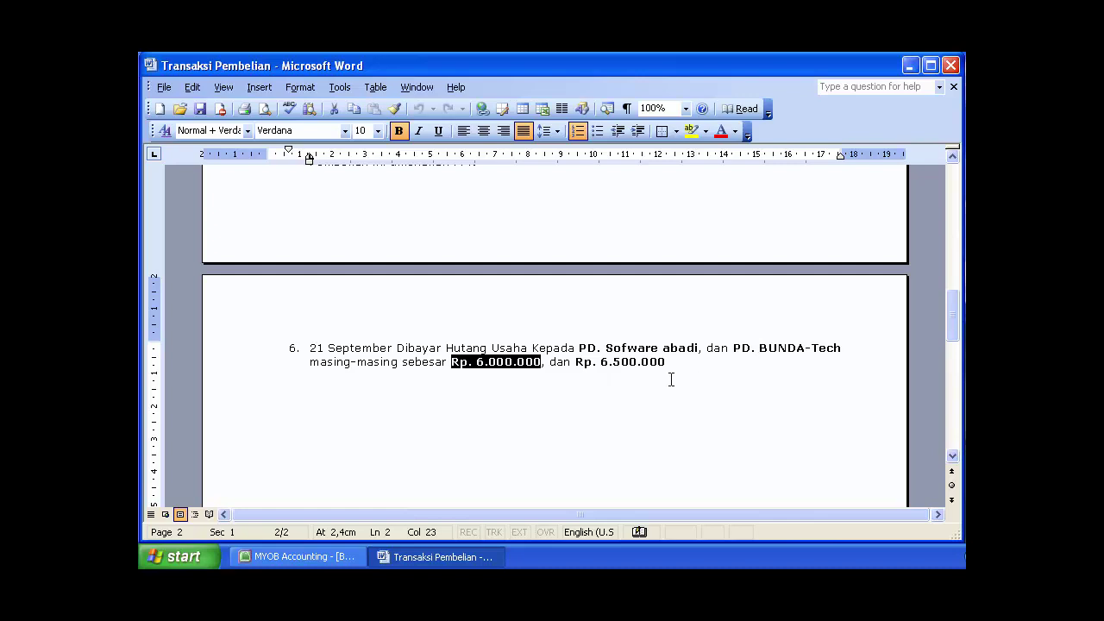
{"action": "left_click", "coordinate": [605, 362]}
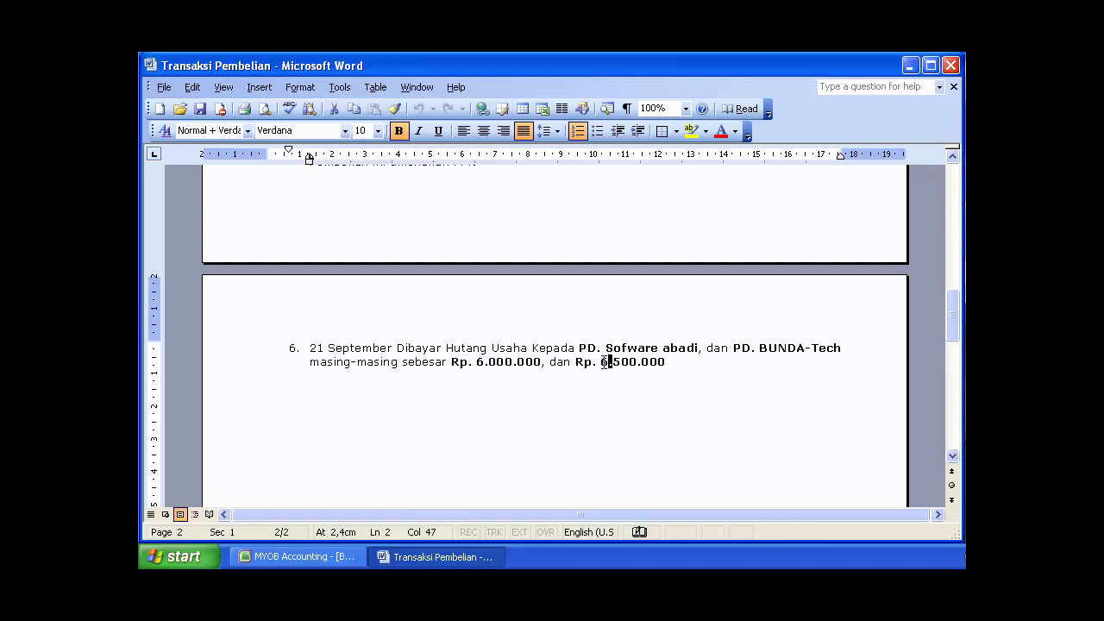
{"action": "left_click", "coordinate": [679, 364]}
{"action": "left_click", "coordinate": [333, 555]}
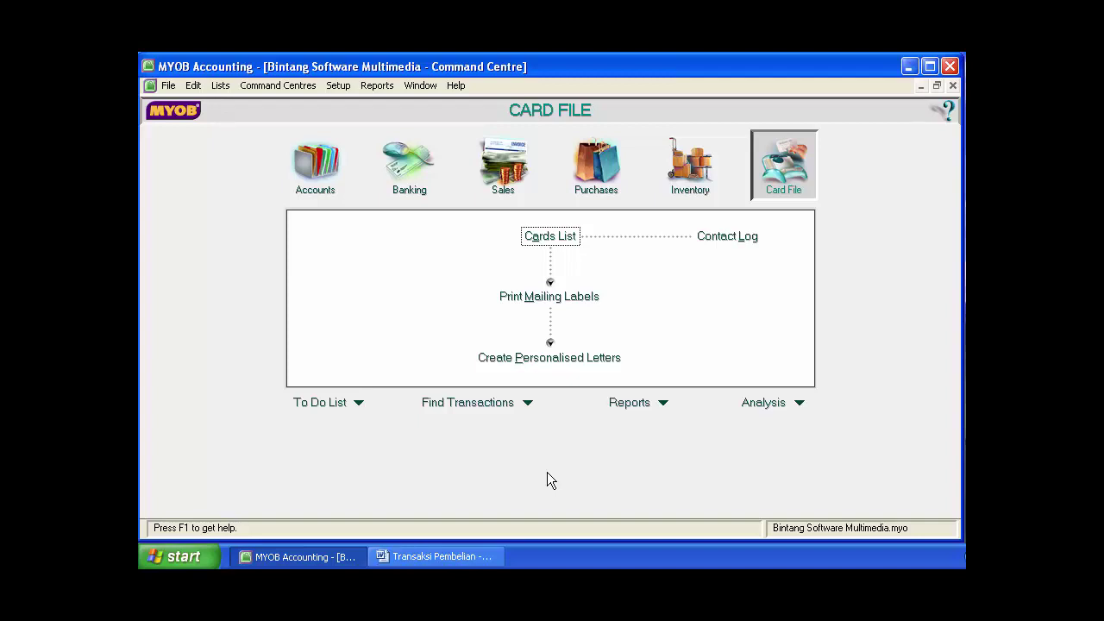
Start a Pay Bills entry from Purchases and choose 1-1101 Kas Induk as the paying account.
{"action": "left_click", "coordinate": [601, 178]}
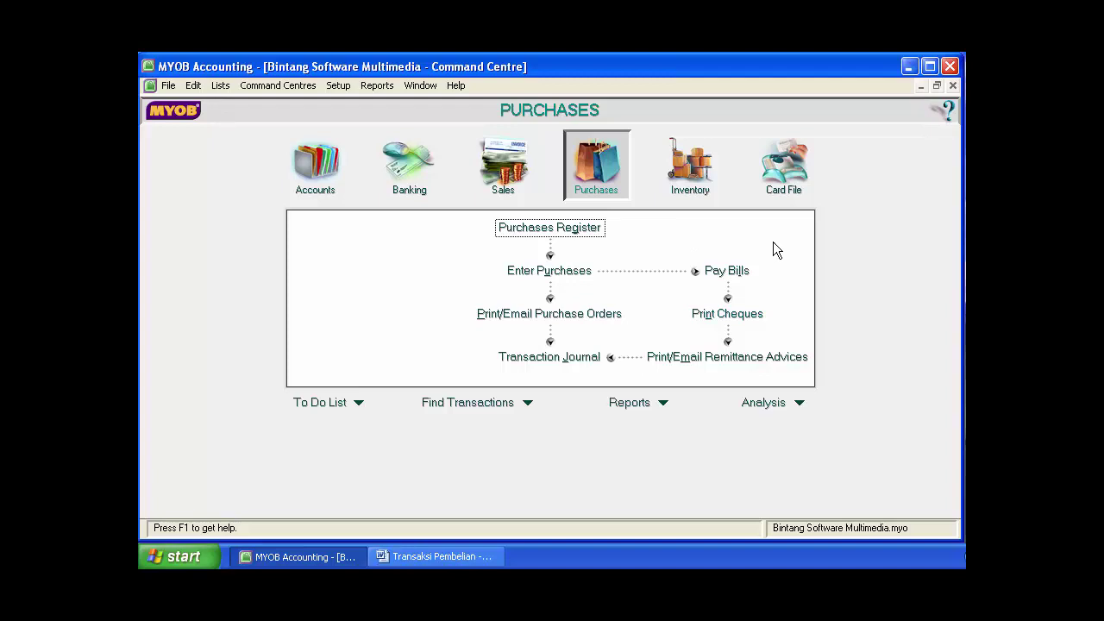
{"action": "left_click", "coordinate": [721, 272]}
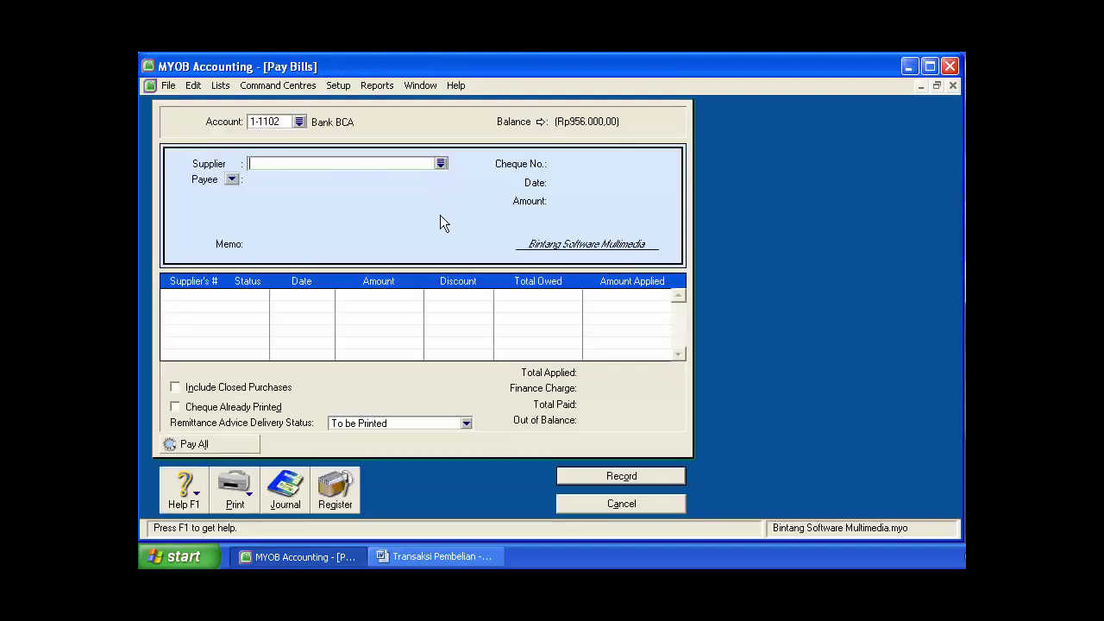
{"action": "left_click", "coordinate": [298, 123]}
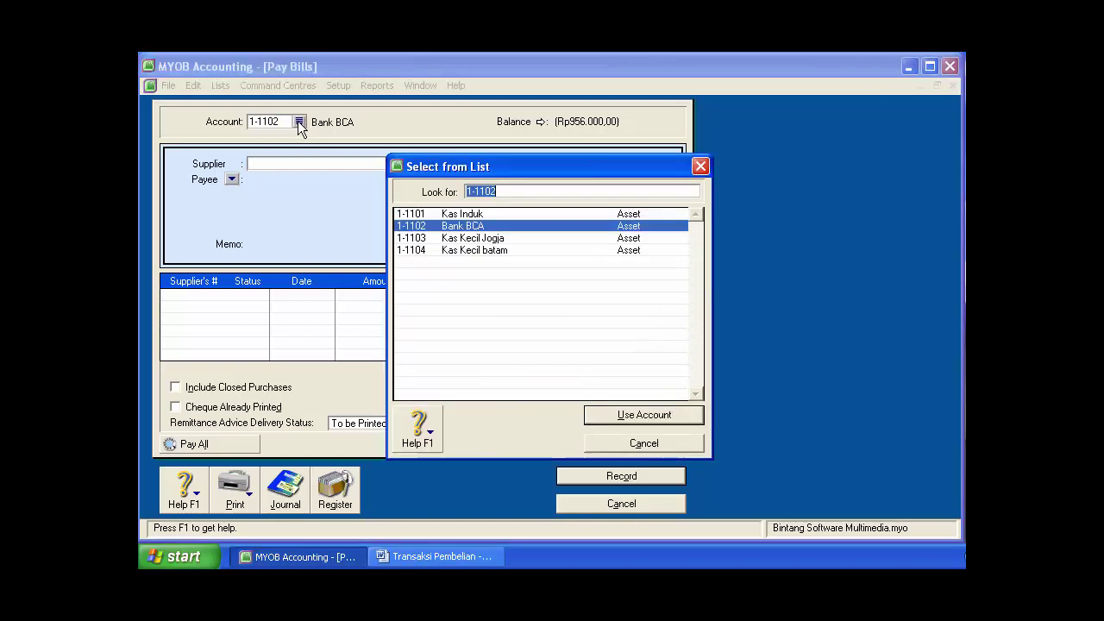
{"action": "left_click", "coordinate": [497, 214]}
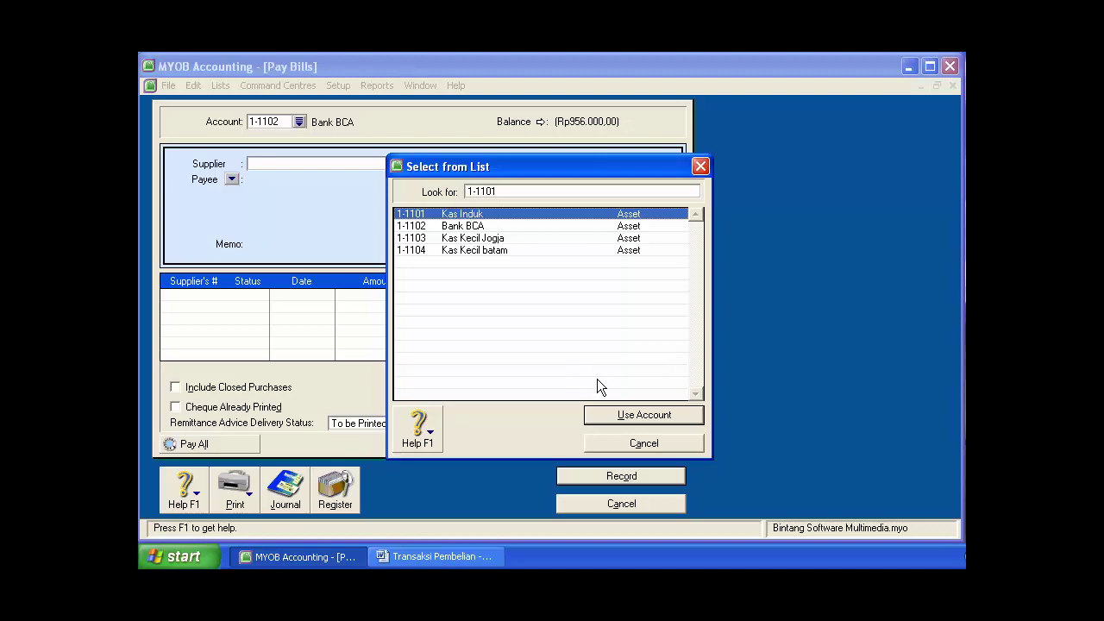
{"action": "left_click", "coordinate": [630, 416]}
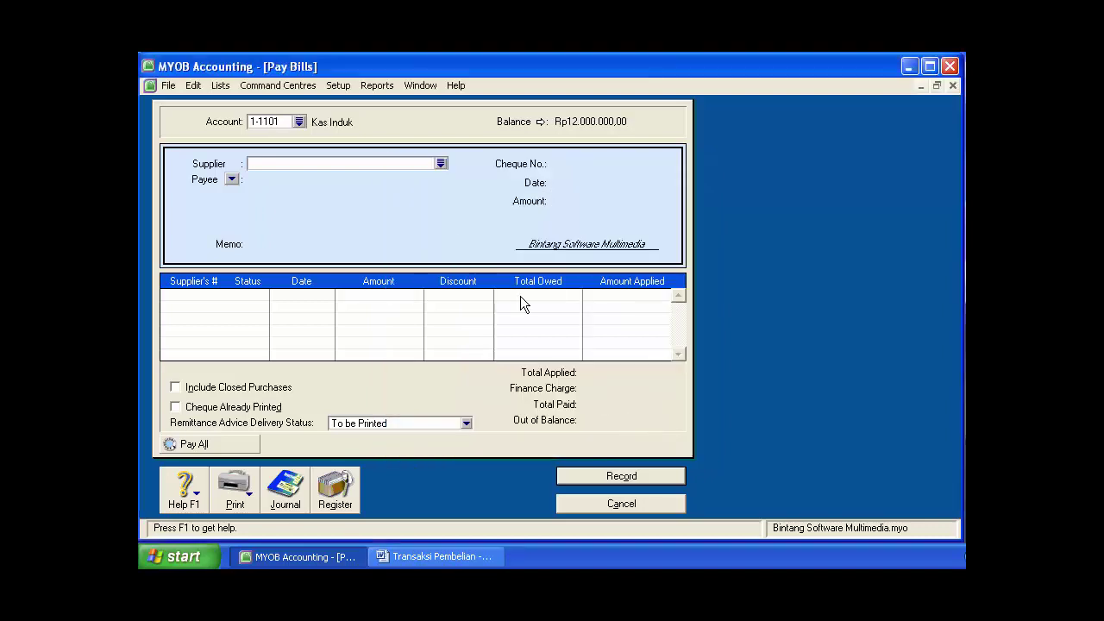
Change the paying account of the bill payment to 1-1102 Bank BCA.
{"action": "left_click", "coordinate": [298, 121]}
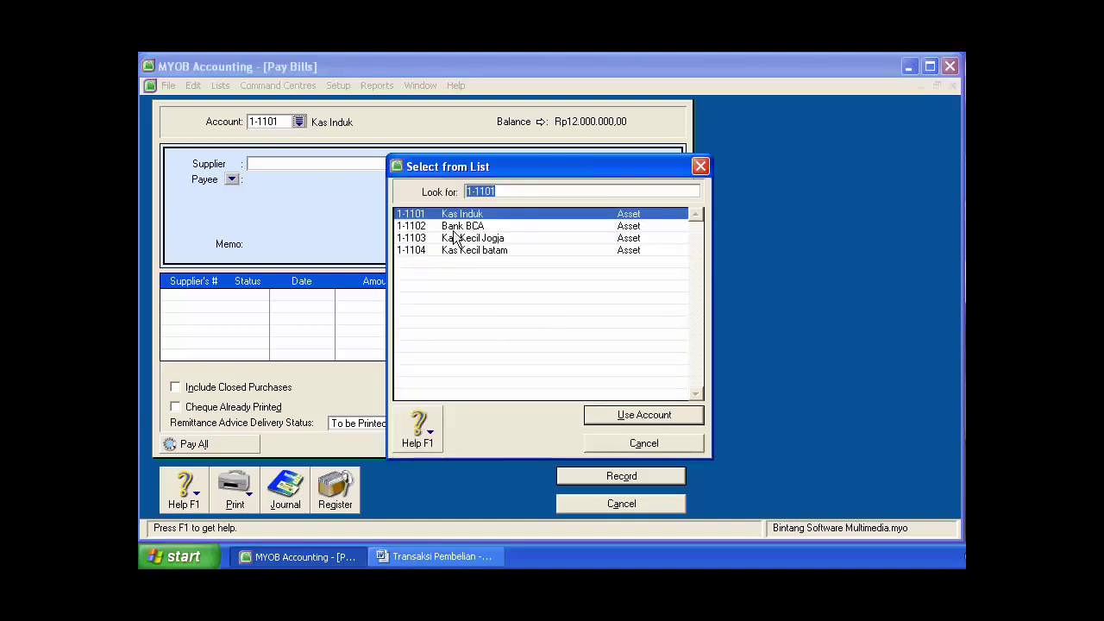
{"action": "left_click", "coordinate": [454, 230]}
{"action": "left_click", "coordinate": [616, 417]}
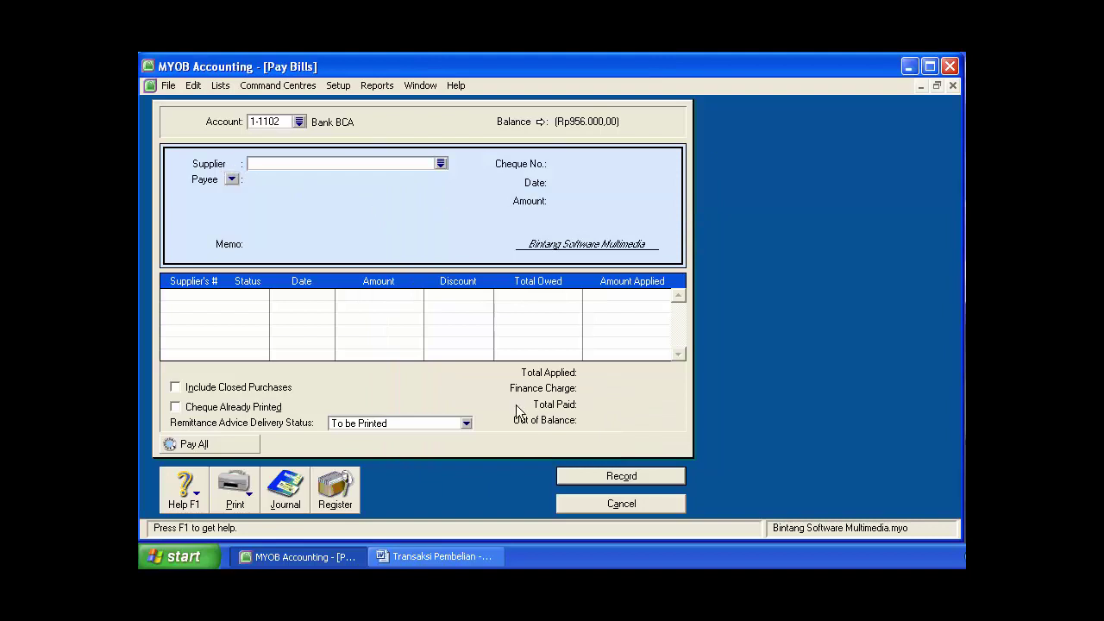
Check the debt payment entry in the Word document and choose PD. SOFTWARE ABADI as the supplier in MYOB.
{"action": "left_click", "coordinate": [440, 164]}
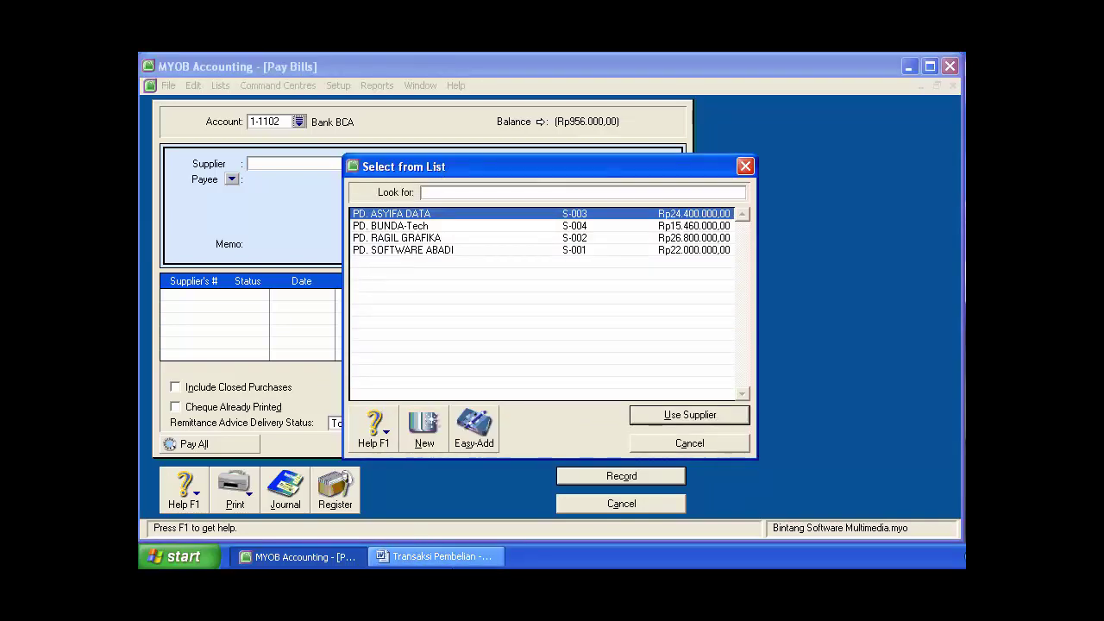
{"action": "left_click", "coordinate": [436, 556]}
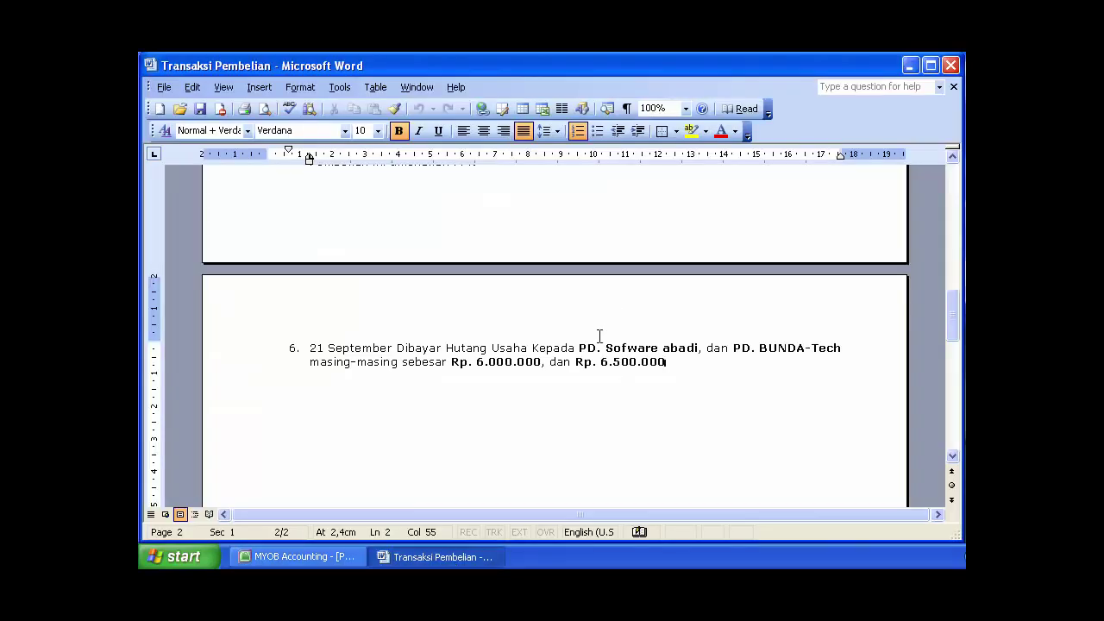
{"action": "left_click", "coordinate": [334, 557]}
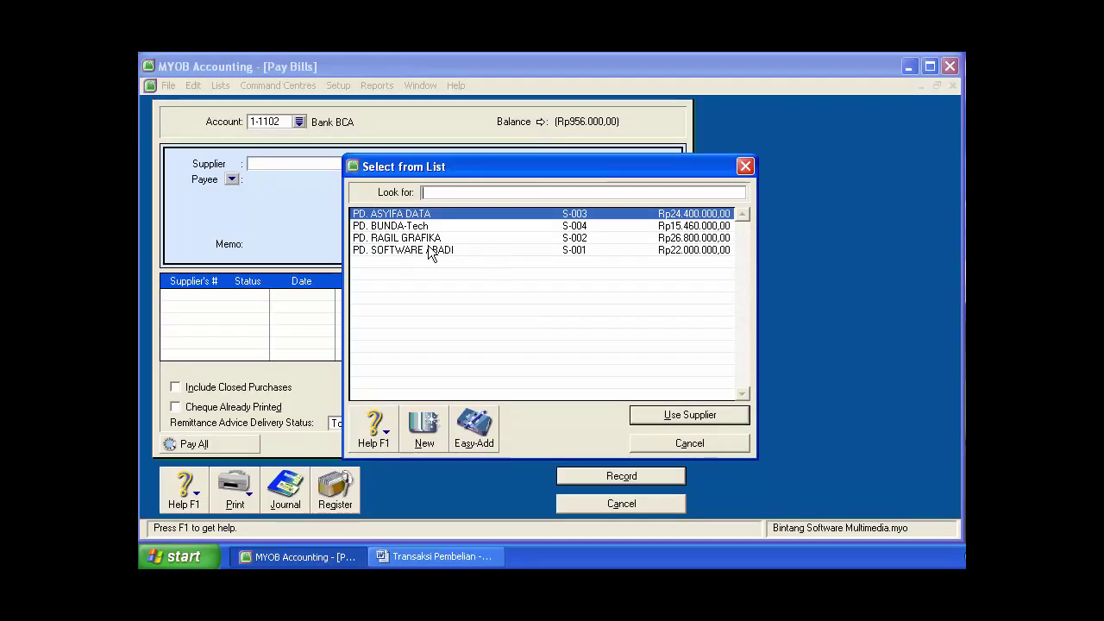
{"action": "left_click", "coordinate": [384, 250]}
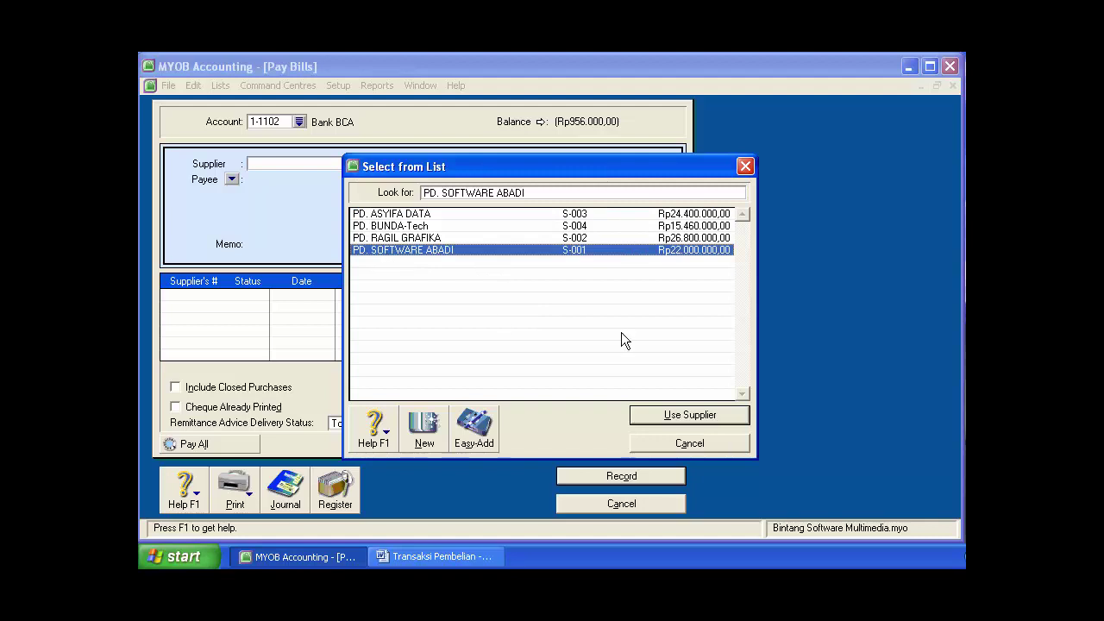
{"action": "left_click", "coordinate": [697, 418]}
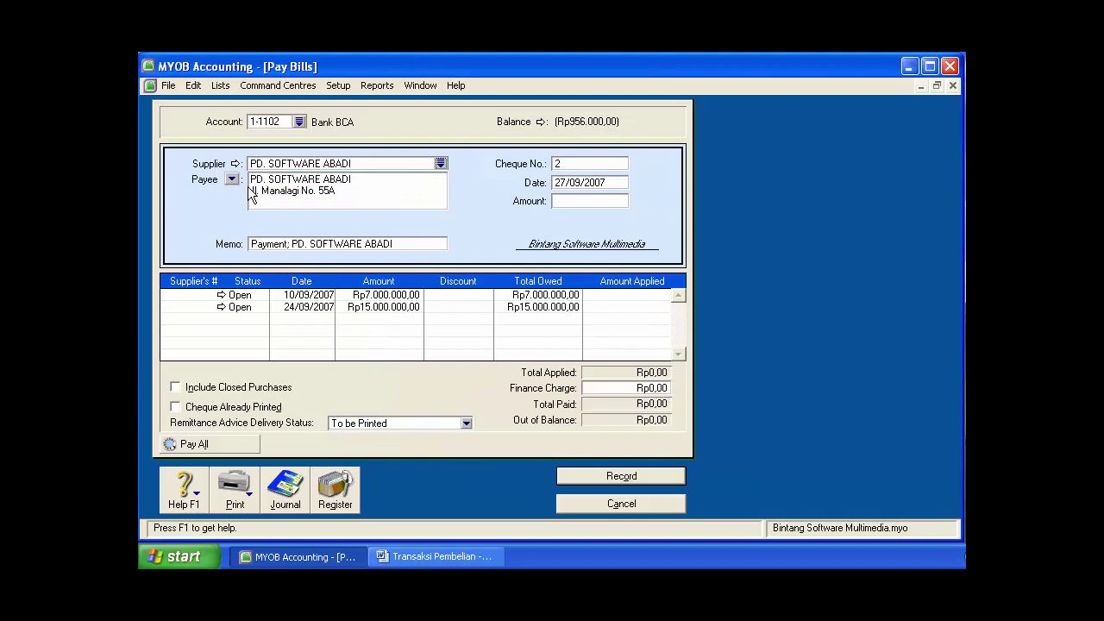
Look over the payee details and set the payment's cheque number to 1.
{"action": "left_click", "coordinate": [354, 188]}
{"action": "left_click", "coordinate": [349, 191]}
{"action": "left_click_drag", "start_coordinate": [338, 192], "coordinate": [250, 179]}
{"action": "left_click", "coordinate": [374, 191]}
{"action": "left_click", "coordinate": [562, 165]}
{"action": "left_click", "coordinate": [587, 181]}
{"action": "left_click", "coordinate": [568, 165]}
{"action": "type", "text": "1"}
Check the payment date in the Word document and set the MYOB payment date to 21/09/2007.
{"action": "double_click", "coordinate": [560, 182]}
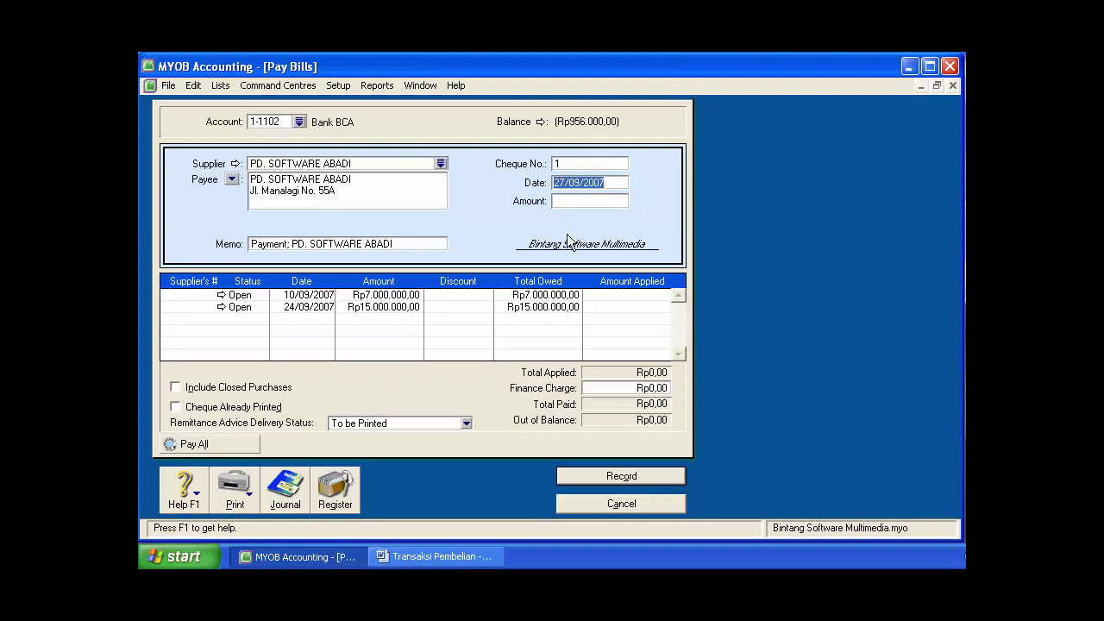
{"action": "left_click", "coordinate": [560, 182]}
{"action": "left_click", "coordinate": [483, 551]}
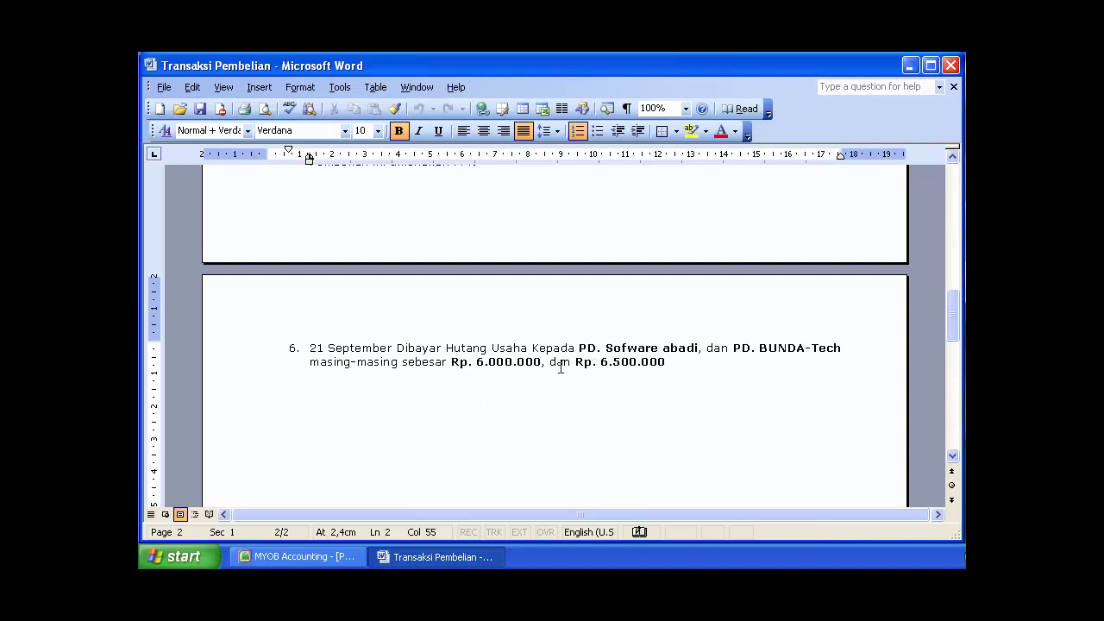
{"action": "left_click_drag", "start_coordinate": [308, 349], "coordinate": [325, 348]}
{"action": "left_click", "coordinate": [323, 556]}
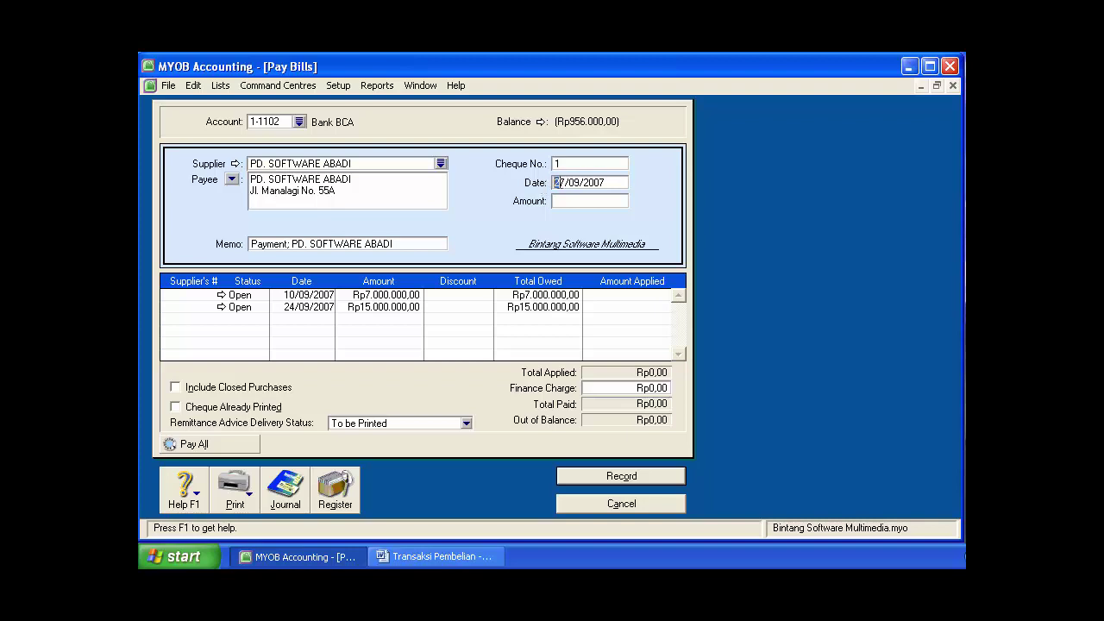
{"action": "left_click_drag", "start_coordinate": [564, 181], "coordinate": [553, 181]}
{"action": "type", "text": "21"}
Check the amount in the Word document and apply Rp6.000.000 to the supplier's 10/09/2007 purchase in MYOB.
{"action": "left_click", "coordinate": [442, 555]}
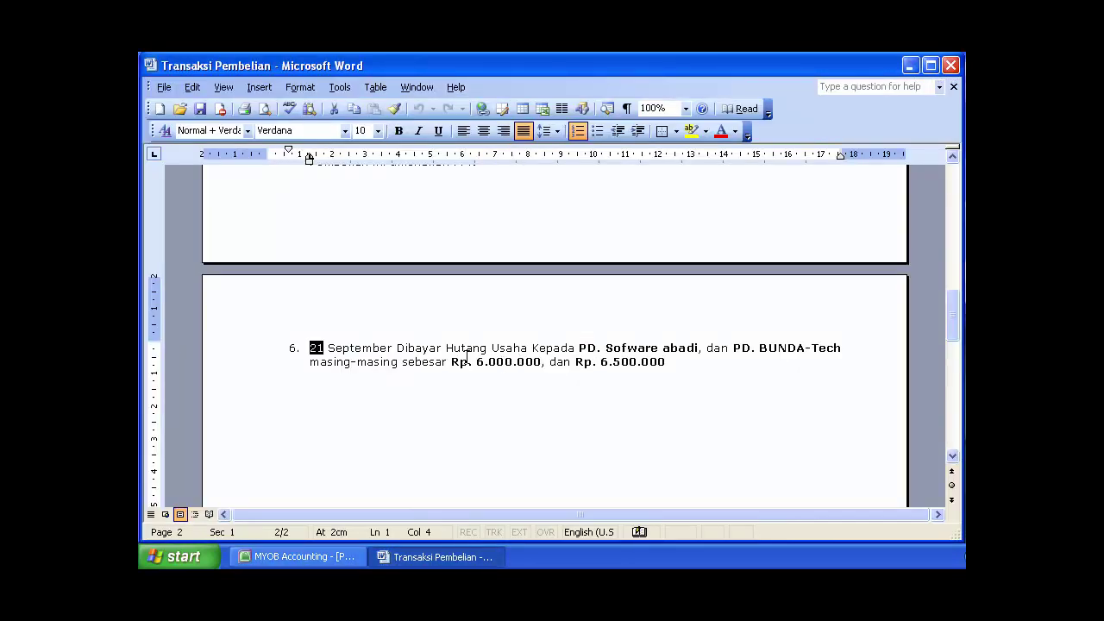
{"action": "left_click", "coordinate": [298, 556]}
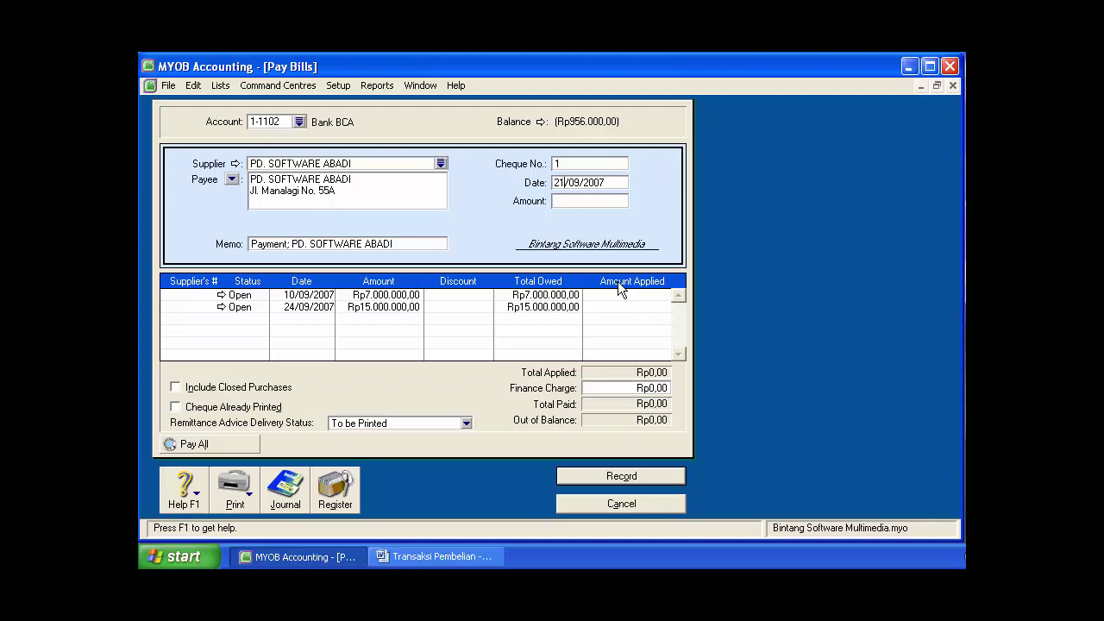
{"action": "left_click", "coordinate": [641, 296]}
{"action": "left_click", "coordinate": [466, 559]}
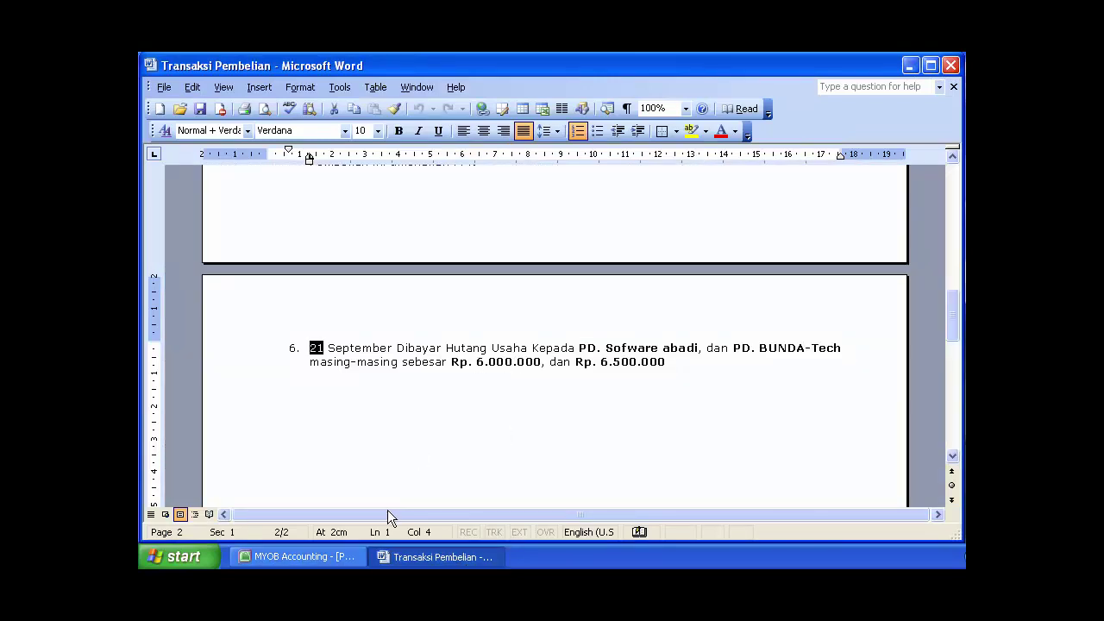
{"action": "left_click", "coordinate": [298, 556]}
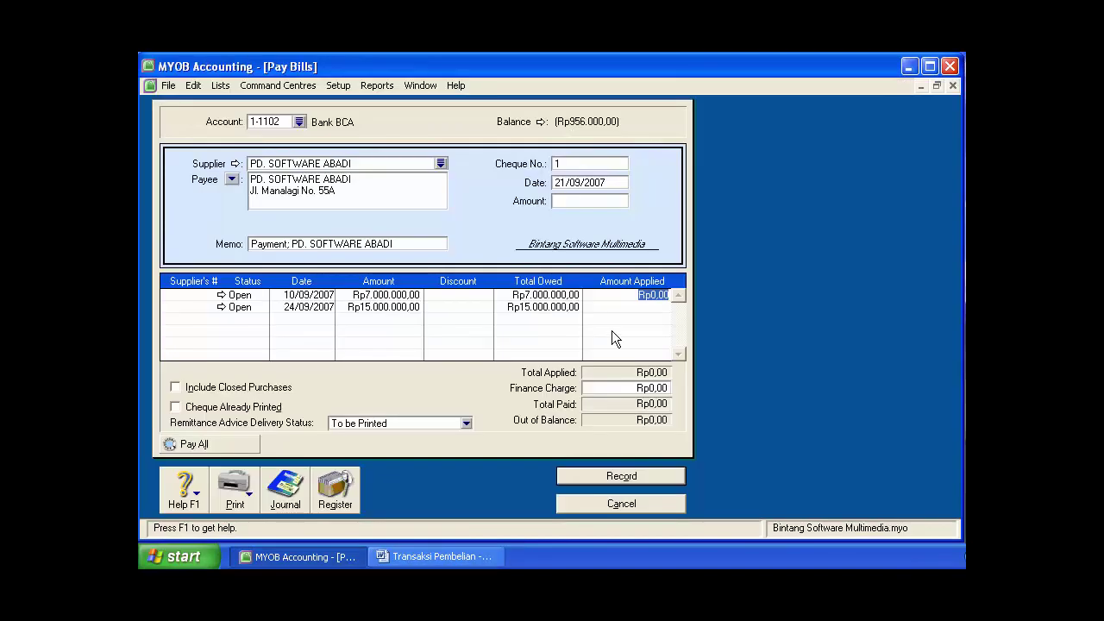
{"action": "type", "text": "6000000"}
{"action": "key", "text": "Tab"}
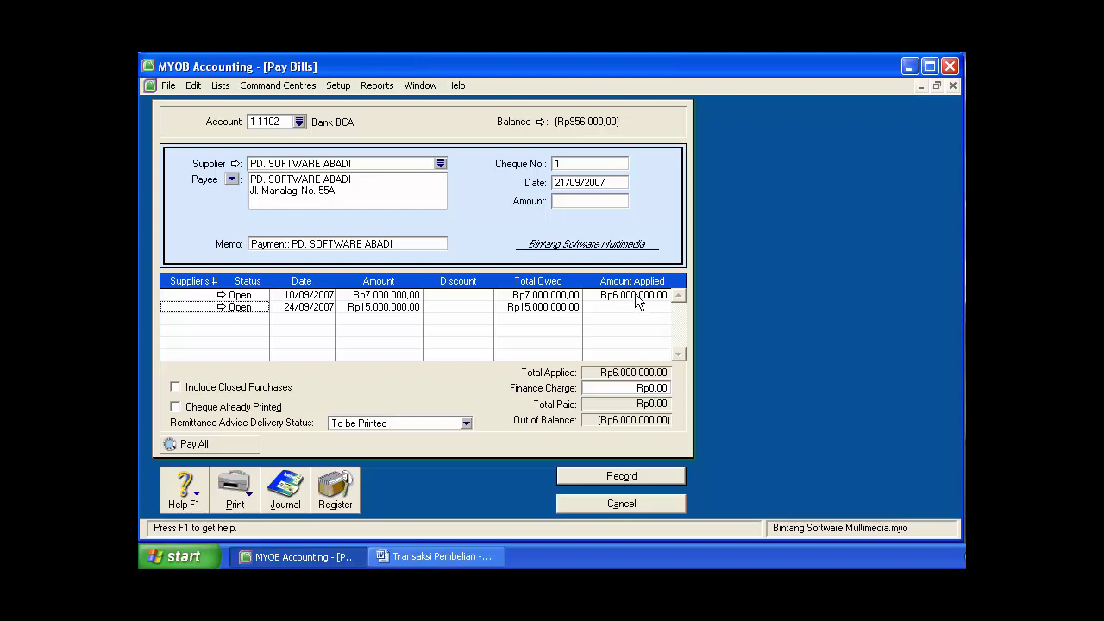
Fill in Rp6.000.000 as the cheque amount and review the recap of the payment's debit and credit postings.
{"action": "left_click", "coordinate": [570, 201]}
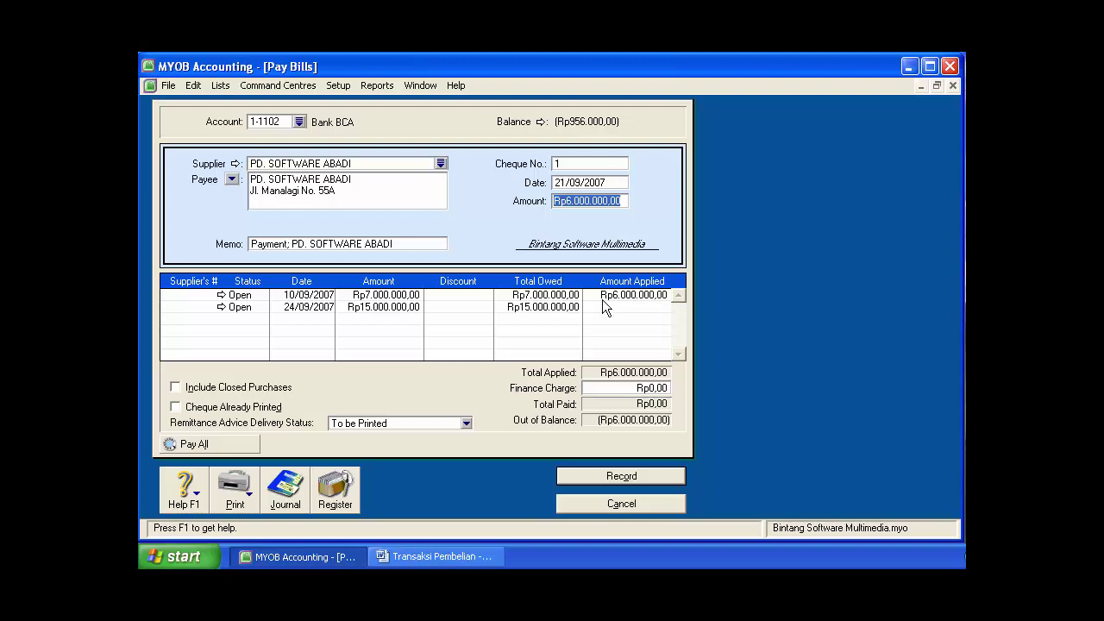
{"action": "left_click", "coordinate": [623, 201]}
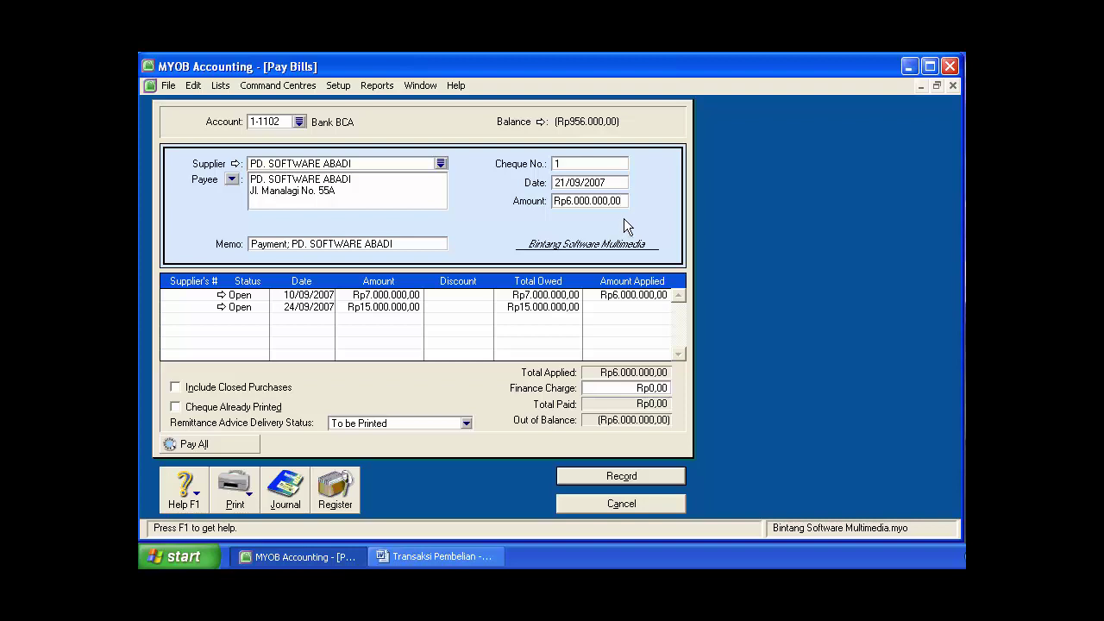
{"action": "key", "text": "Tab"}
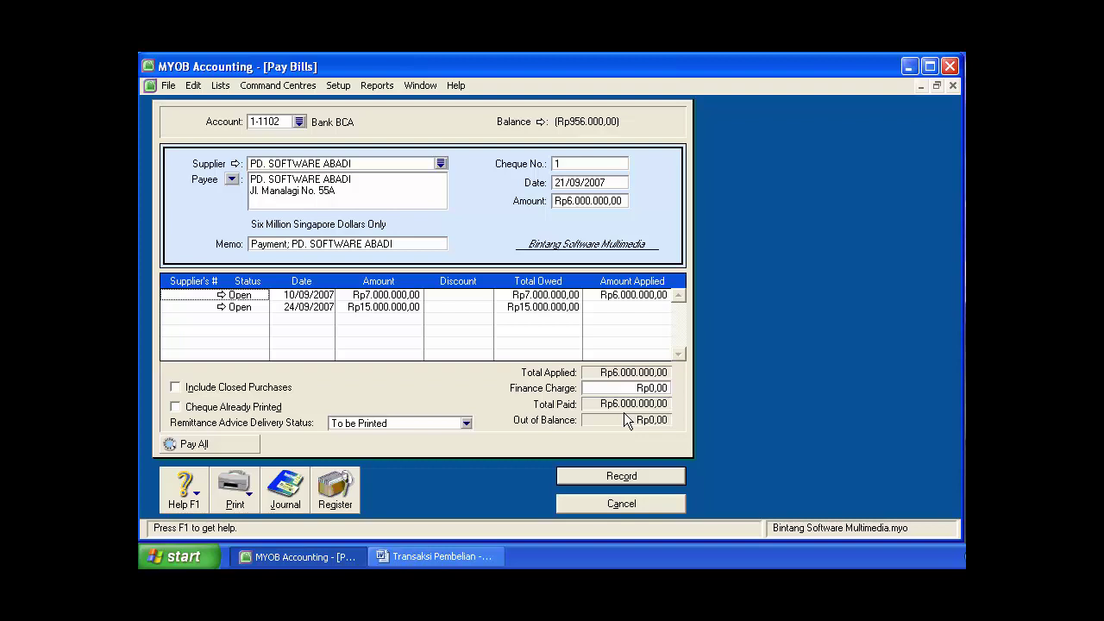
{"action": "key", "text": "ctrl+r"}
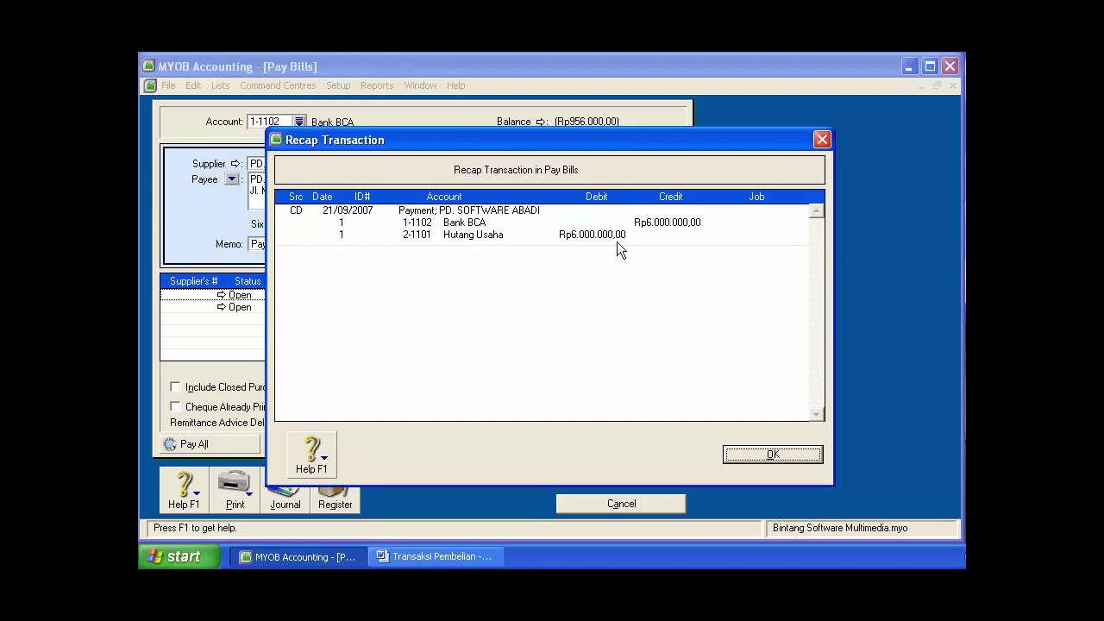
{"action": "left_click", "coordinate": [779, 456]}
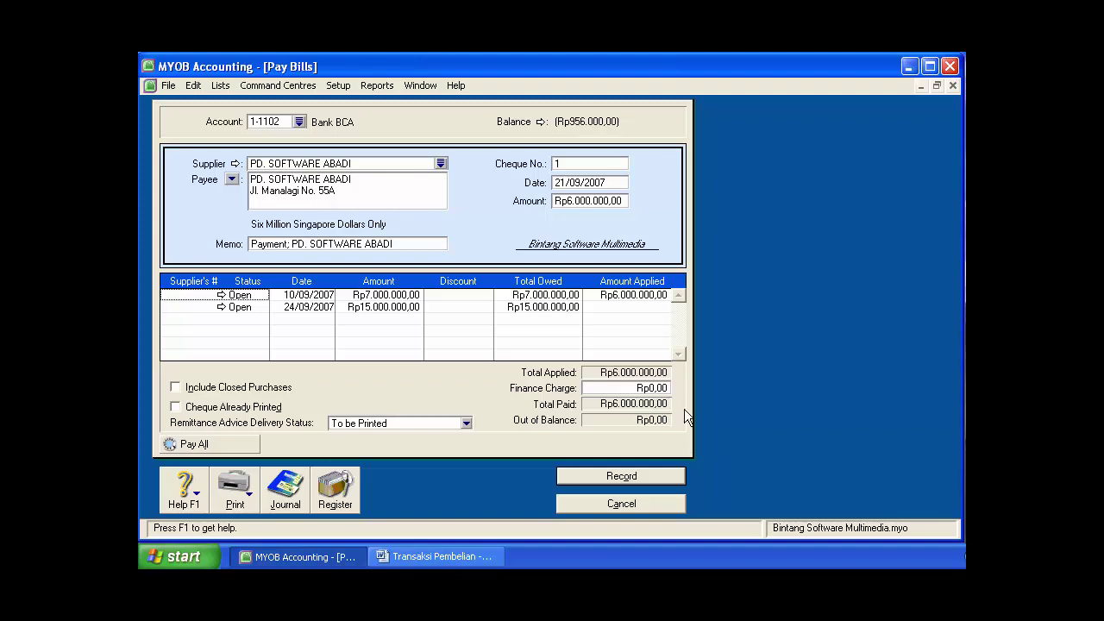
Set the cheque number to 2 and record the PD. SOFTWARE ABADI payment.
{"action": "left_click", "coordinate": [613, 476]}
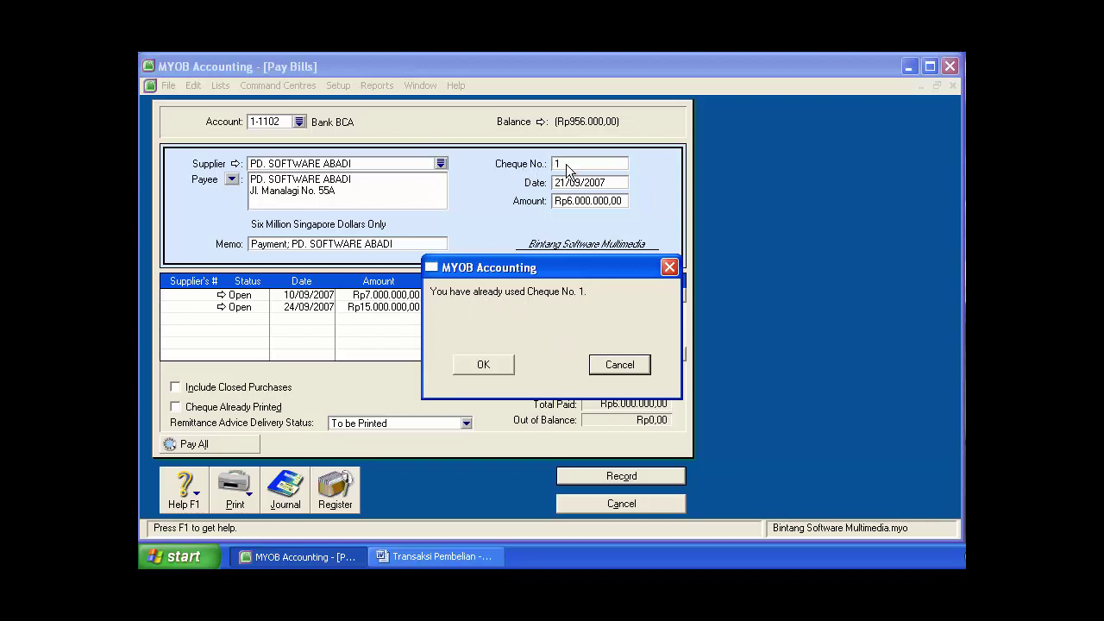
{"action": "left_click", "coordinate": [618, 364]}
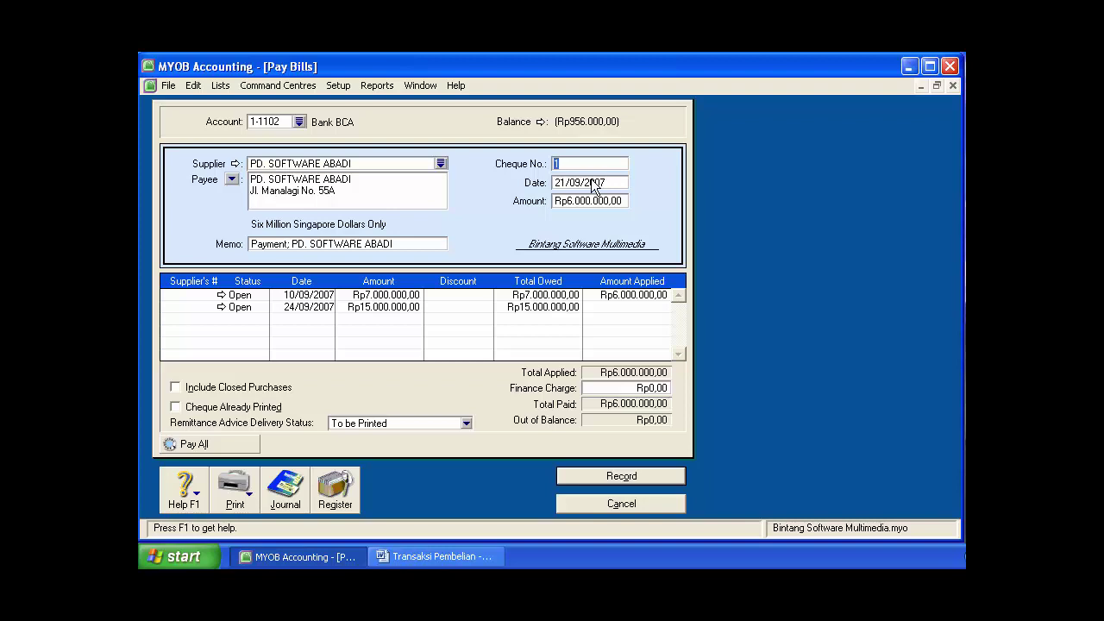
{"action": "type", "text": "2"}
{"action": "left_click", "coordinate": [637, 476]}
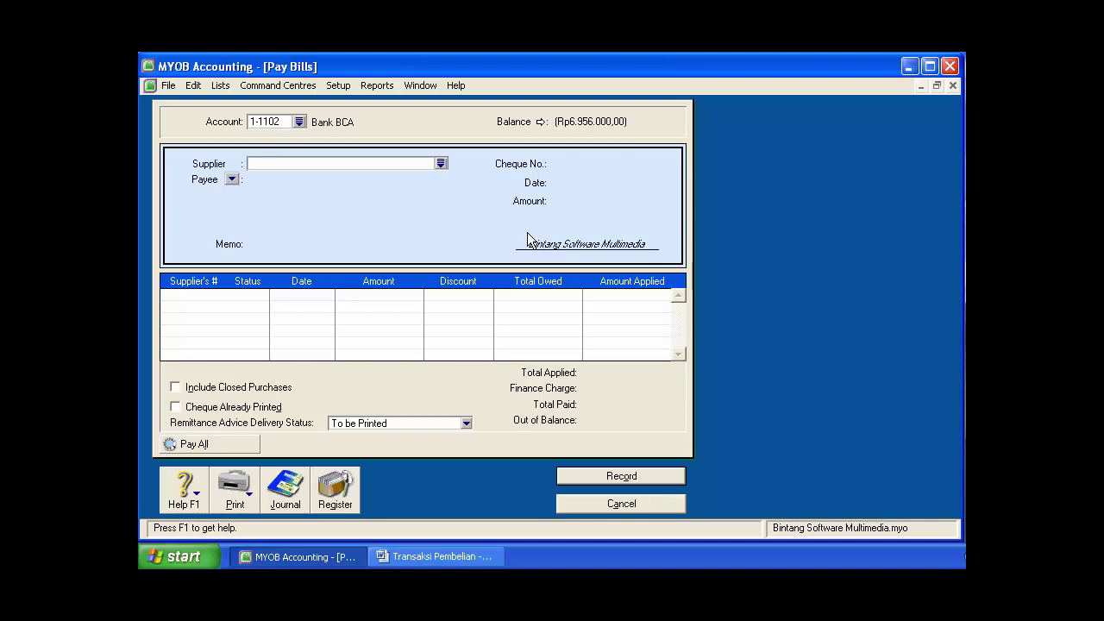
Check the second debt payment in the Word document and choose PD. BUNDA-Tech as the supplier in MYOB.
{"action": "left_click", "coordinate": [432, 561]}
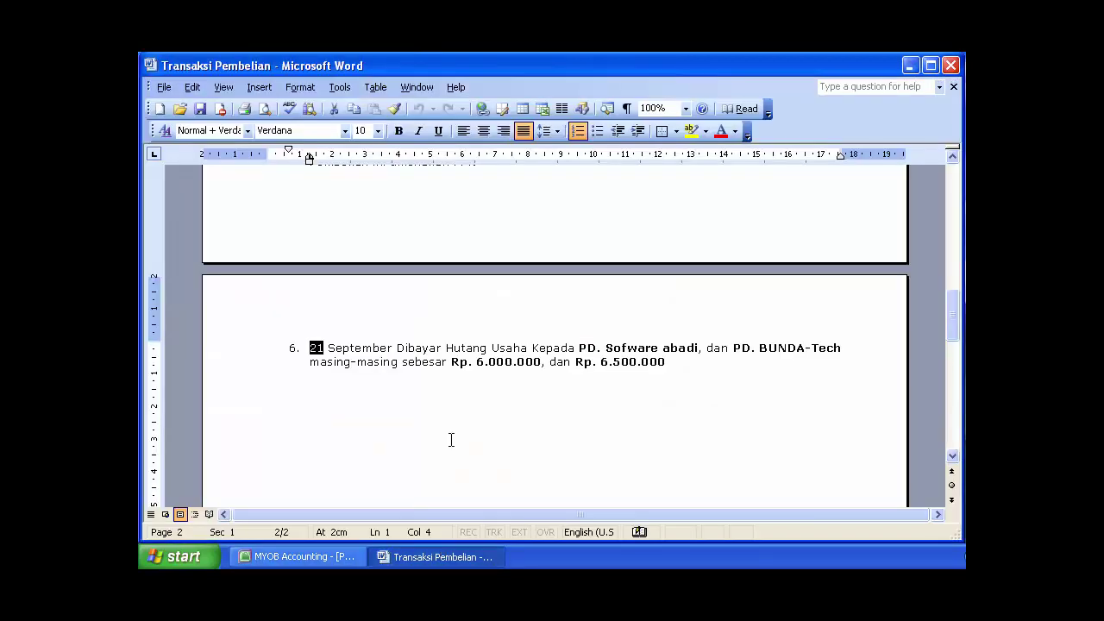
{"action": "scroll", "coordinate": [474, 402], "scroll_direction": "down", "scroll_amount": 1}
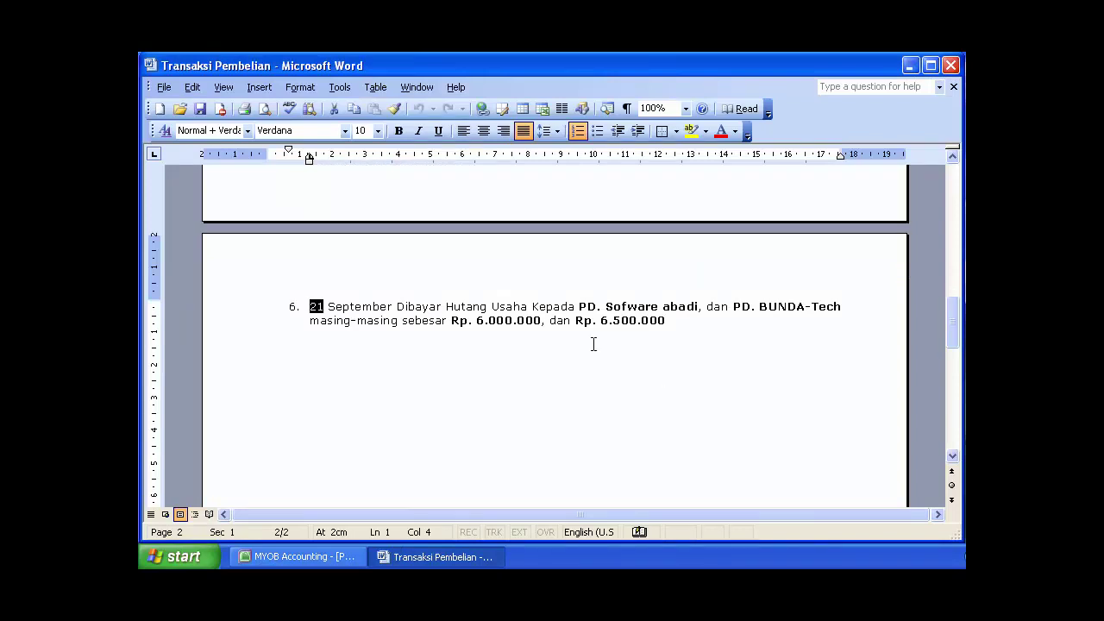
{"action": "left_click", "coordinate": [331, 557]}
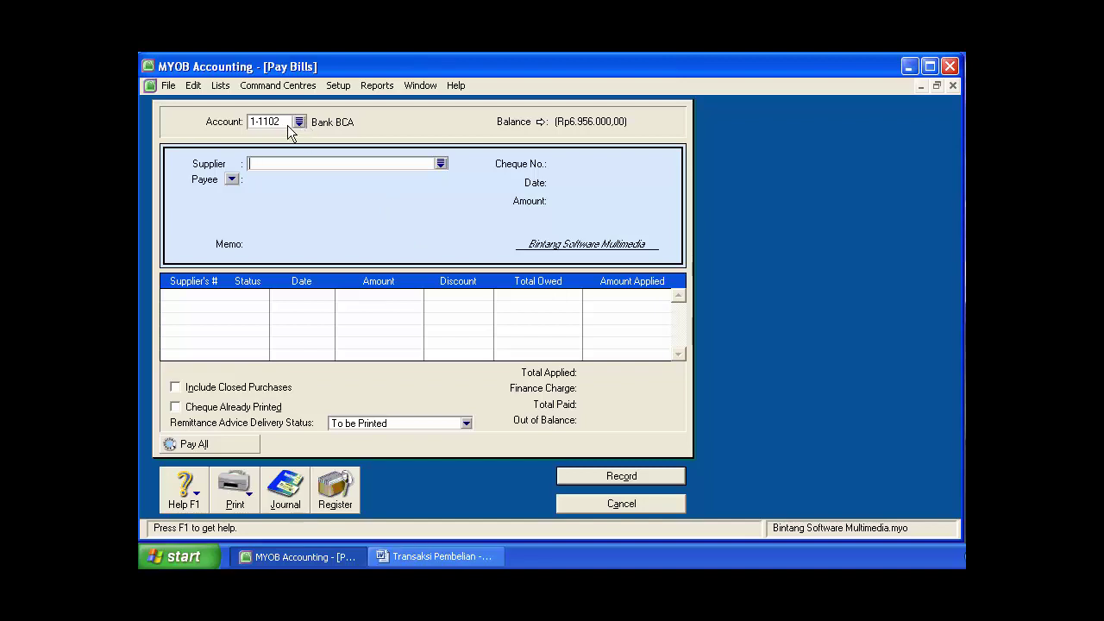
{"action": "left_click", "coordinate": [441, 163]}
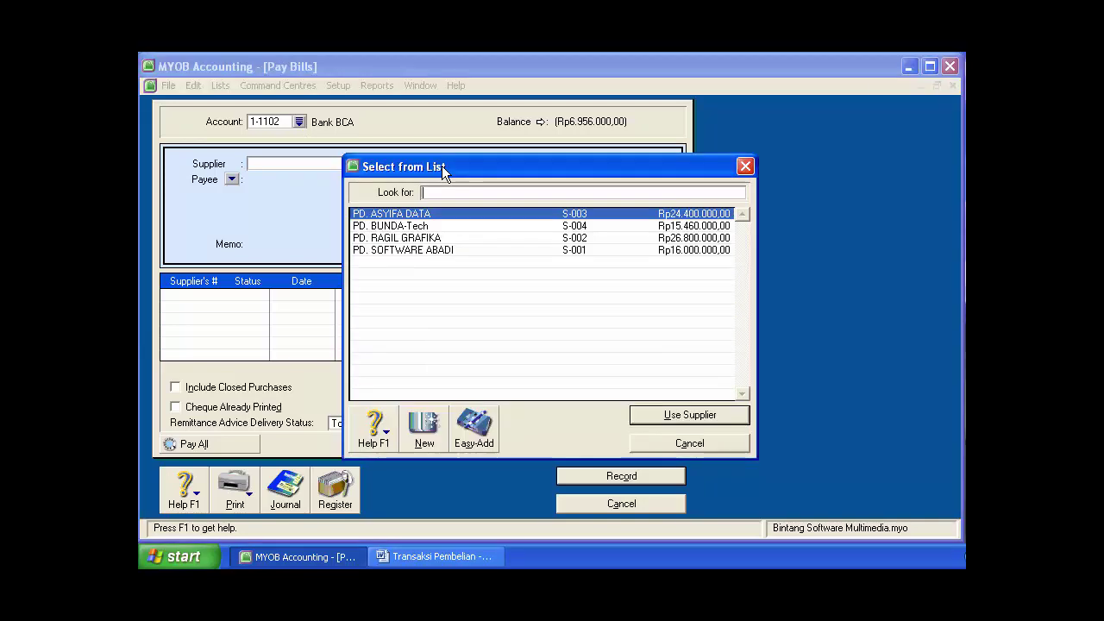
{"action": "left_click", "coordinate": [419, 226]}
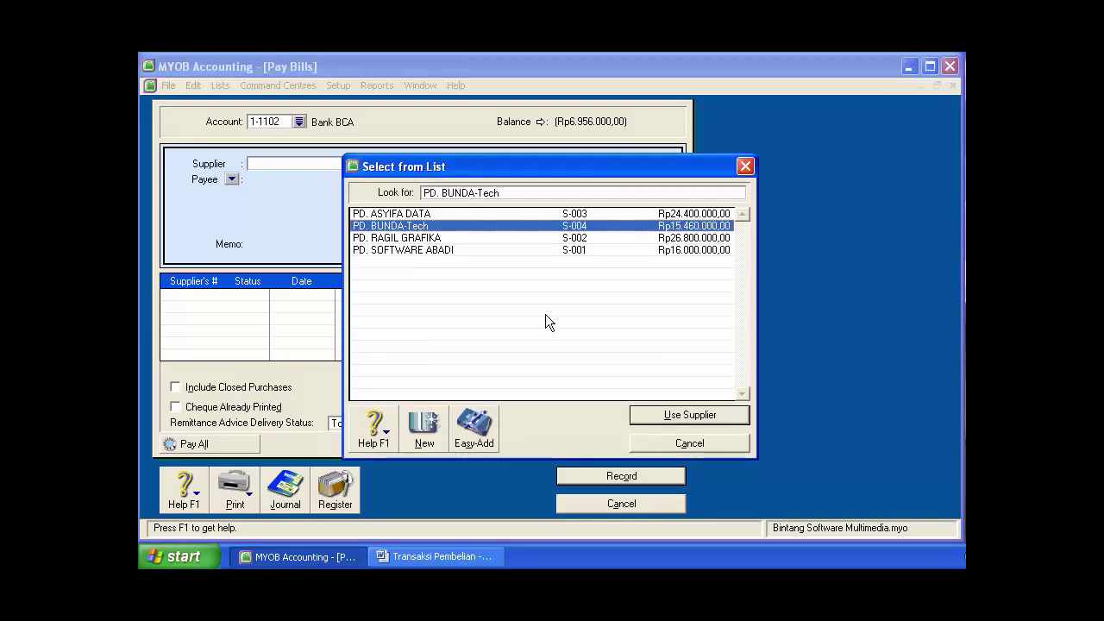
{"action": "left_click", "coordinate": [675, 414]}
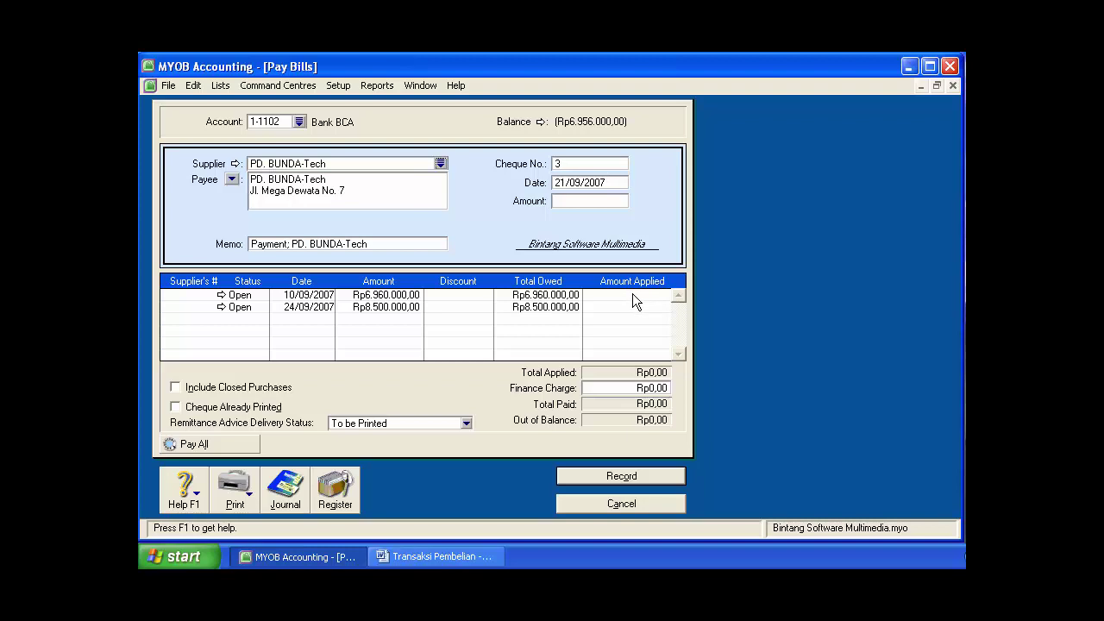
Check the PD. BUNDA-Tech amount in the Word document and apply Rp6.500.000 to the supplier's 10/09/2007 purchase in MYOB.
{"action": "left_click", "coordinate": [468, 559]}
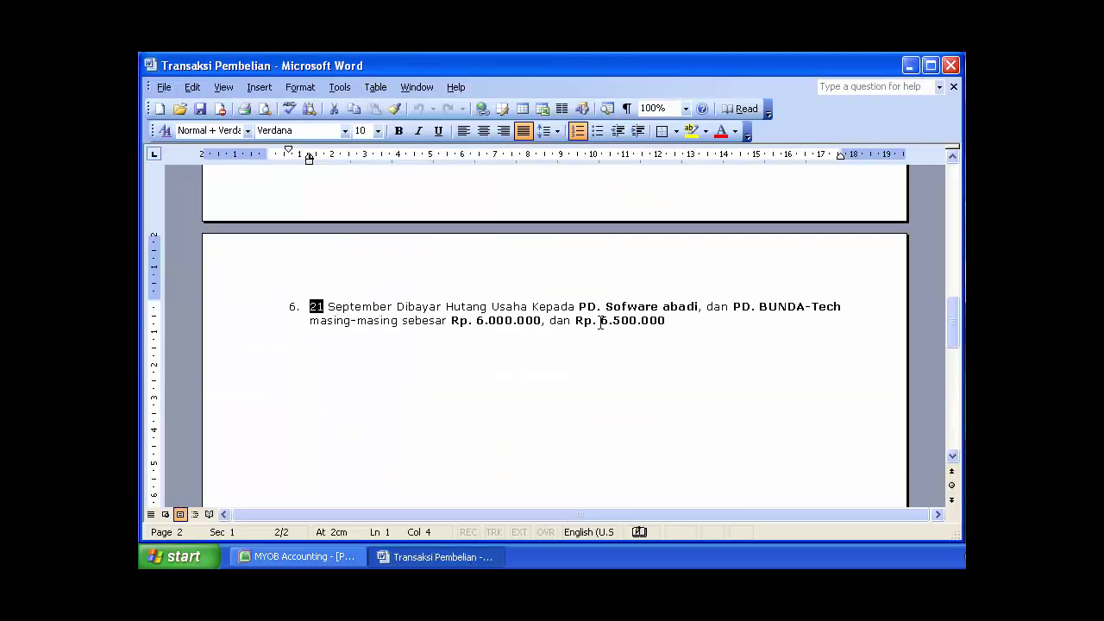
{"action": "left_click_drag", "start_coordinate": [599, 321], "coordinate": [664, 325]}
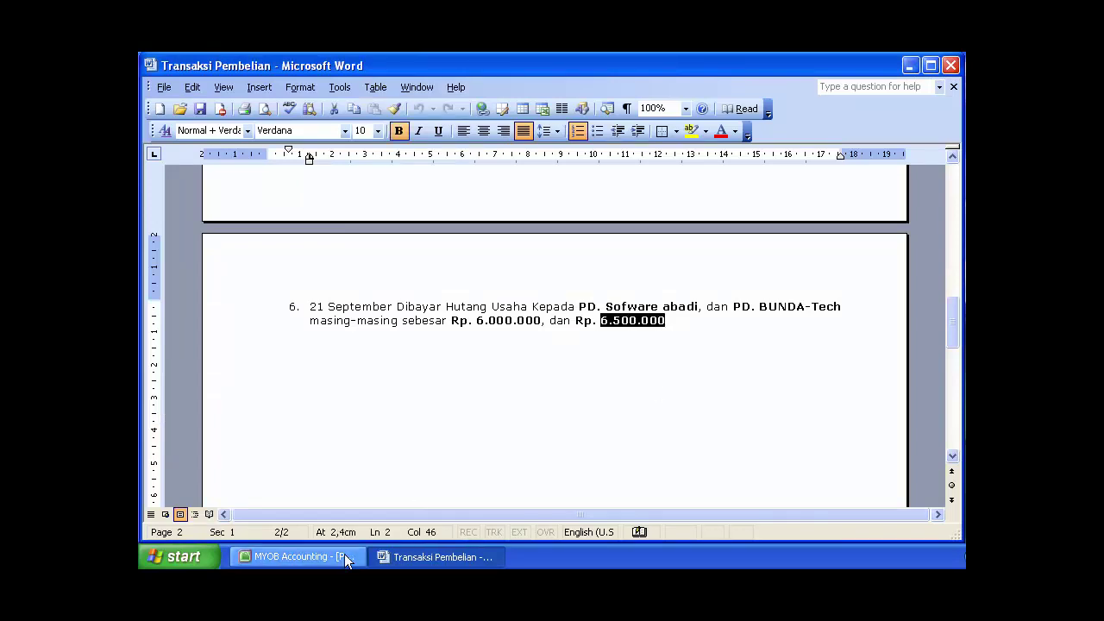
{"action": "left_click", "coordinate": [344, 553]}
{"action": "left_click", "coordinate": [644, 293]}
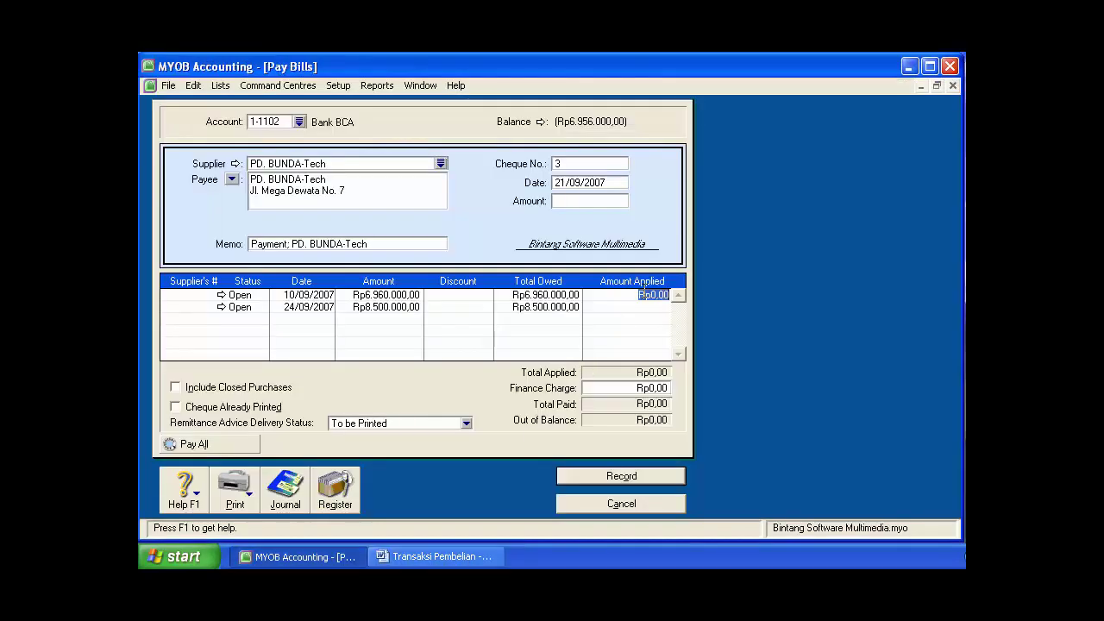
{"action": "type", "text": "65000"}
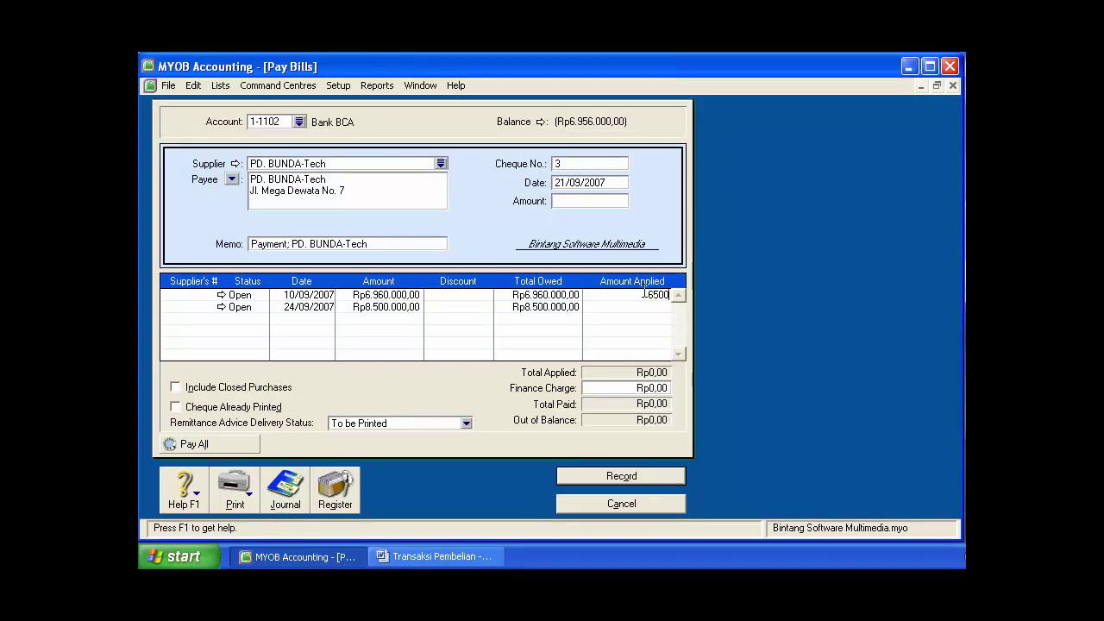
{"action": "type", "text": "00"}
{"action": "key", "text": "Tab"}
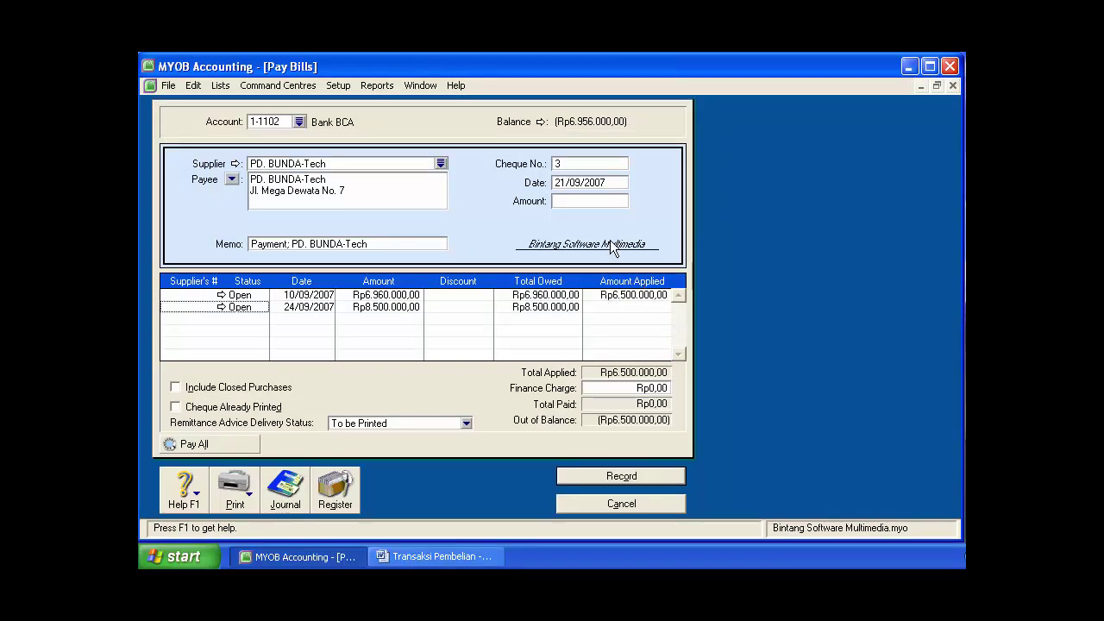
Fill in Rp6.500.000 as the cheque amount and review the recap of the PD. BUNDA-Tech payment's postings.
{"action": "left_click", "coordinate": [571, 201]}
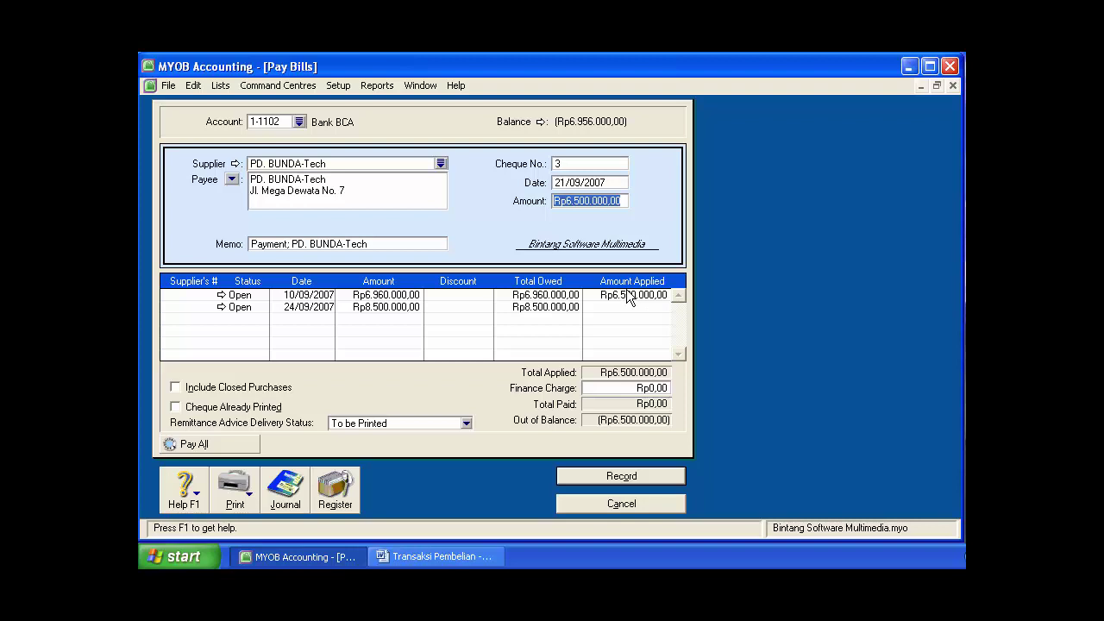
{"action": "key", "text": "Tab"}
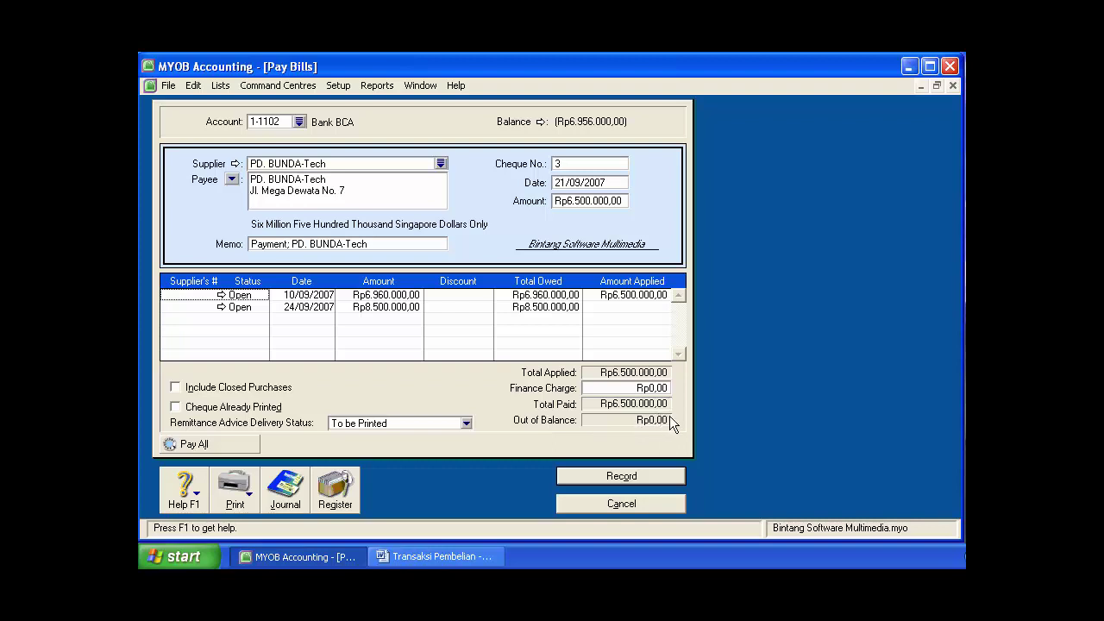
{"action": "key", "text": "ctrl+r"}
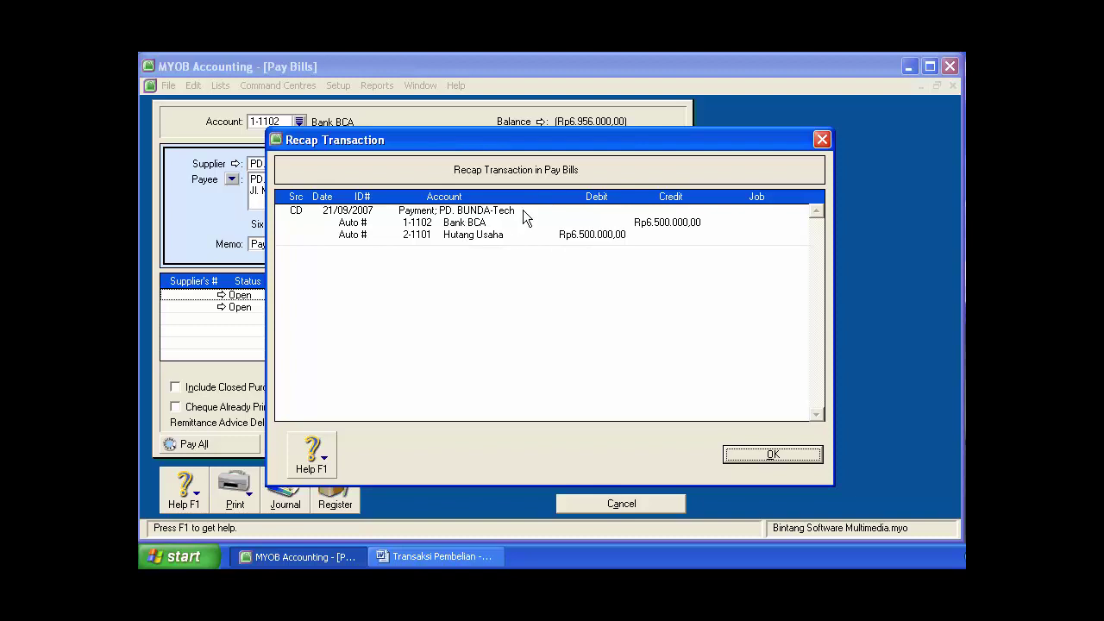
{"action": "left_click", "coordinate": [760, 454]}
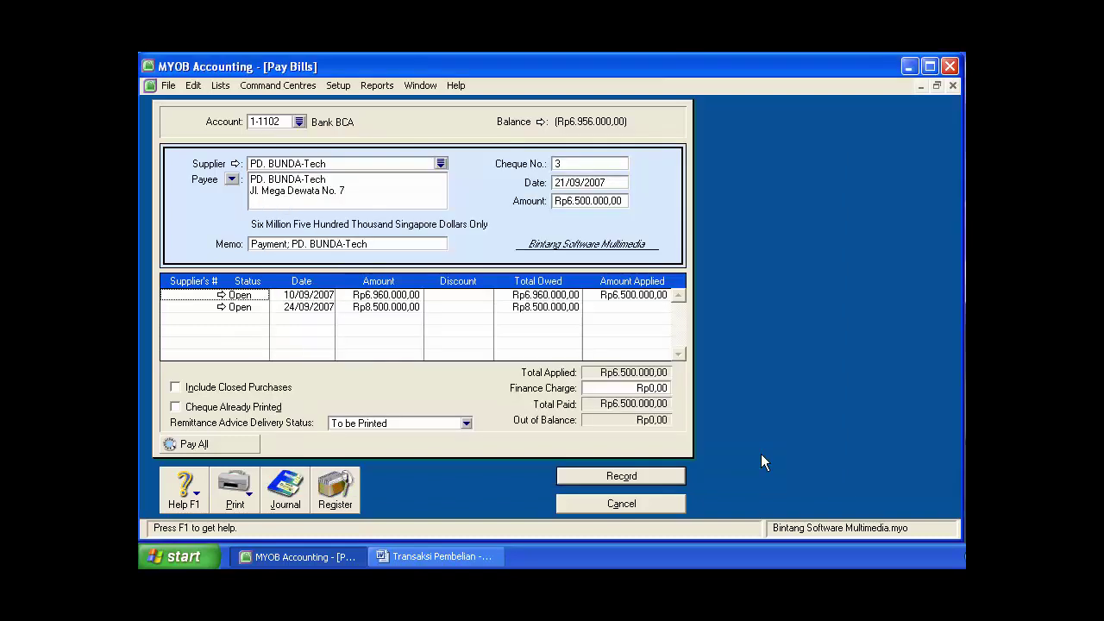
Set the cheque number of the PD. BUNDA-Tech payment to 3.
{"action": "left_click", "coordinate": [559, 166]}
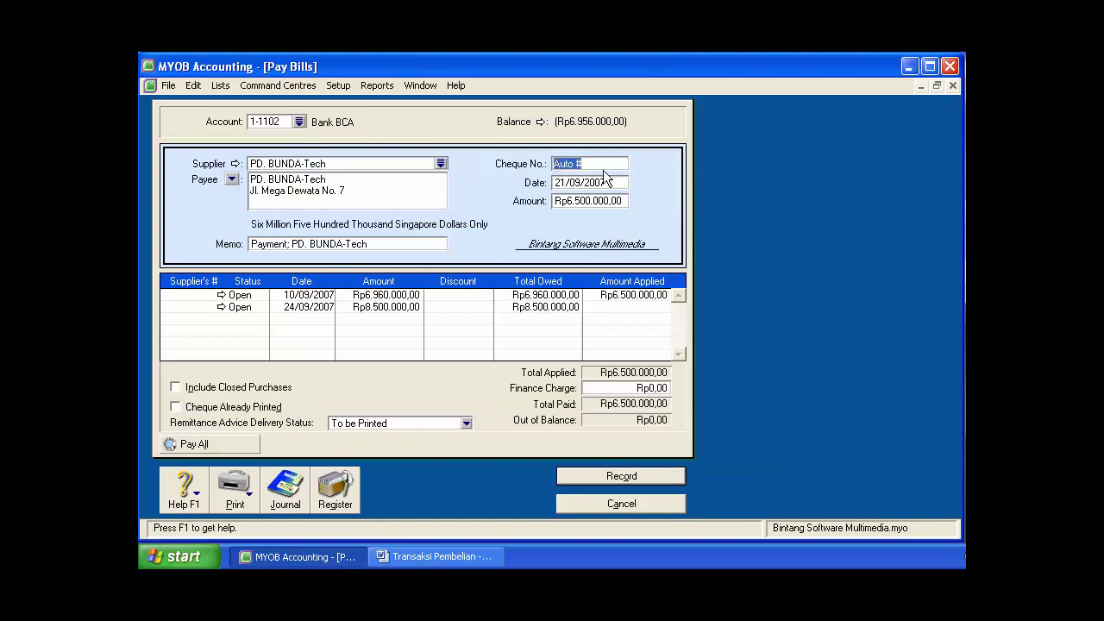
{"action": "type", "text": "3"}
{"action": "key", "text": "Tab"}
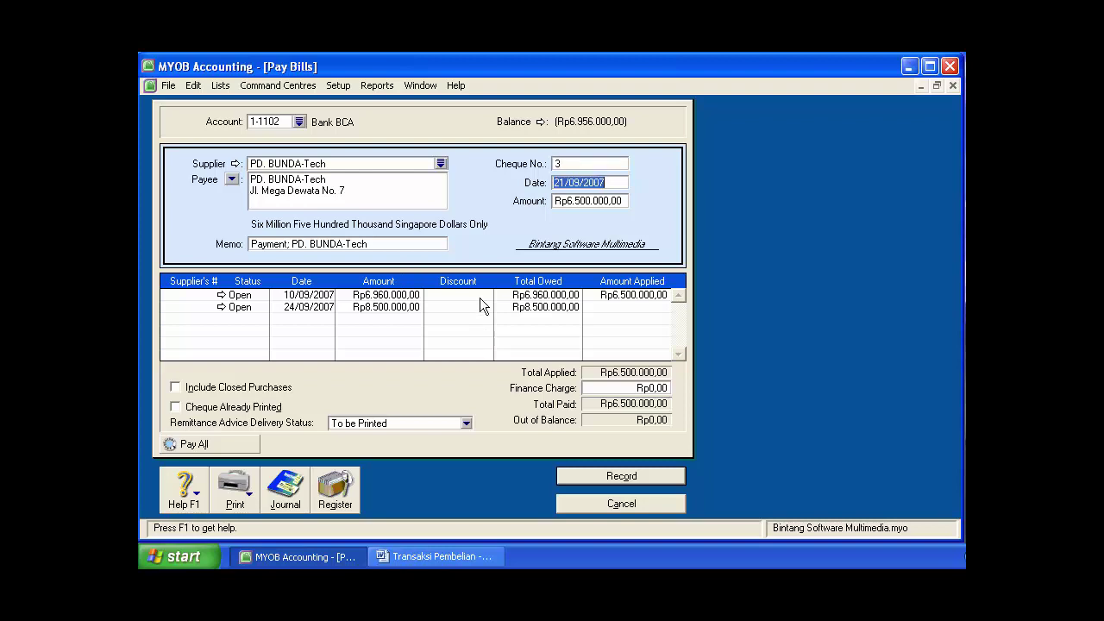
Check the payment date against the Word document, then record the PD. BUNDA-Tech payment in MYOB and close the payment form.
{"action": "left_click", "coordinate": [562, 182]}
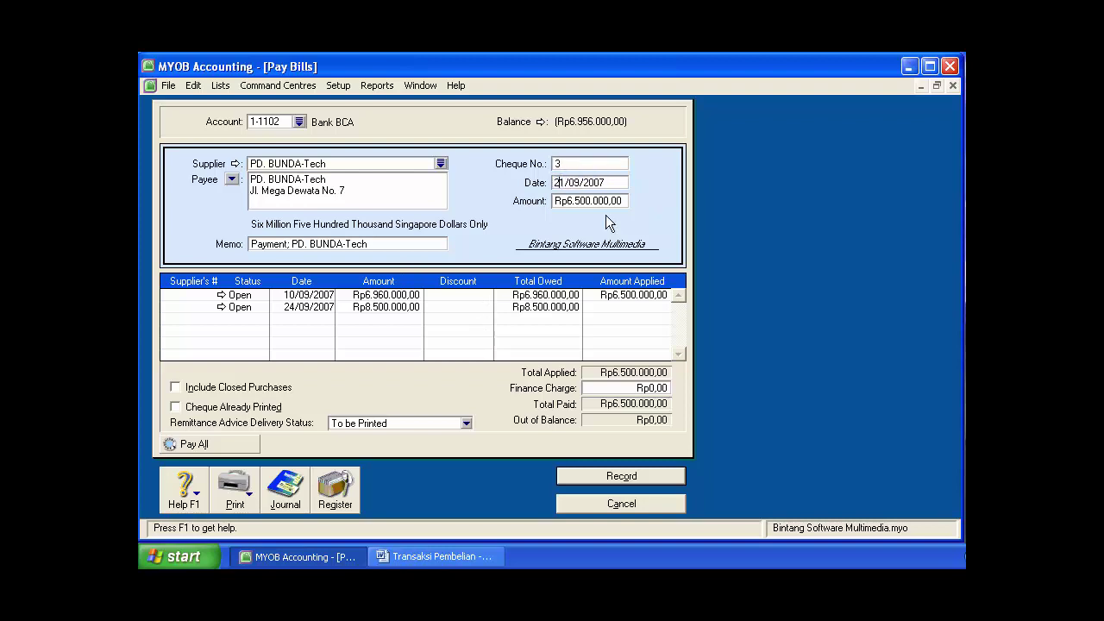
{"action": "left_click", "coordinate": [468, 557]}
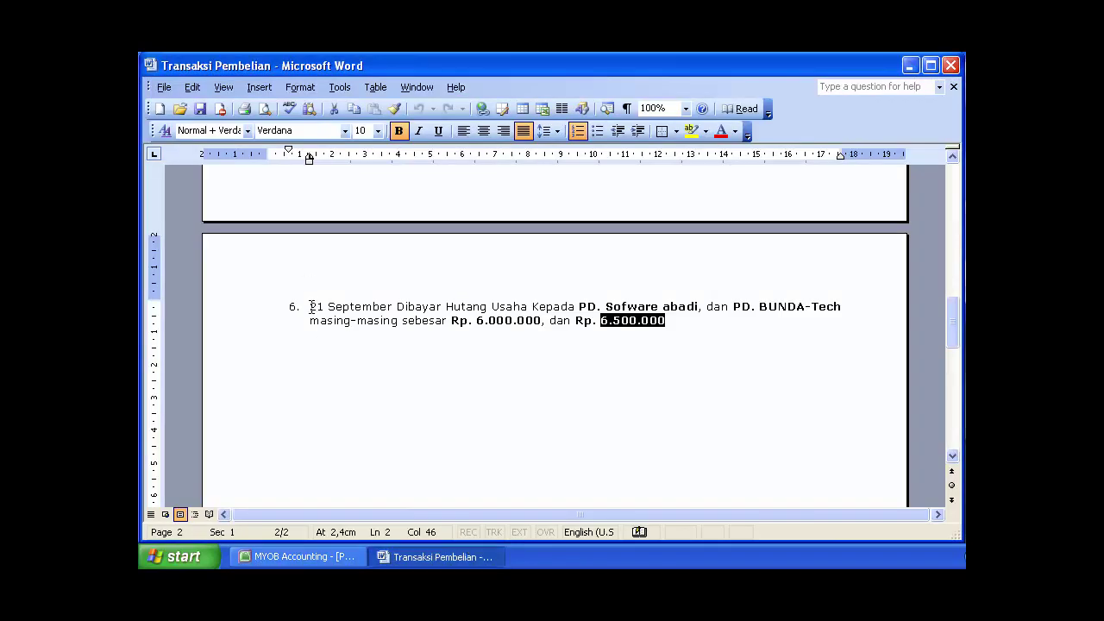
{"action": "left_click_drag", "start_coordinate": [309, 306], "coordinate": [396, 306]}
{"action": "left_click", "coordinate": [347, 555]}
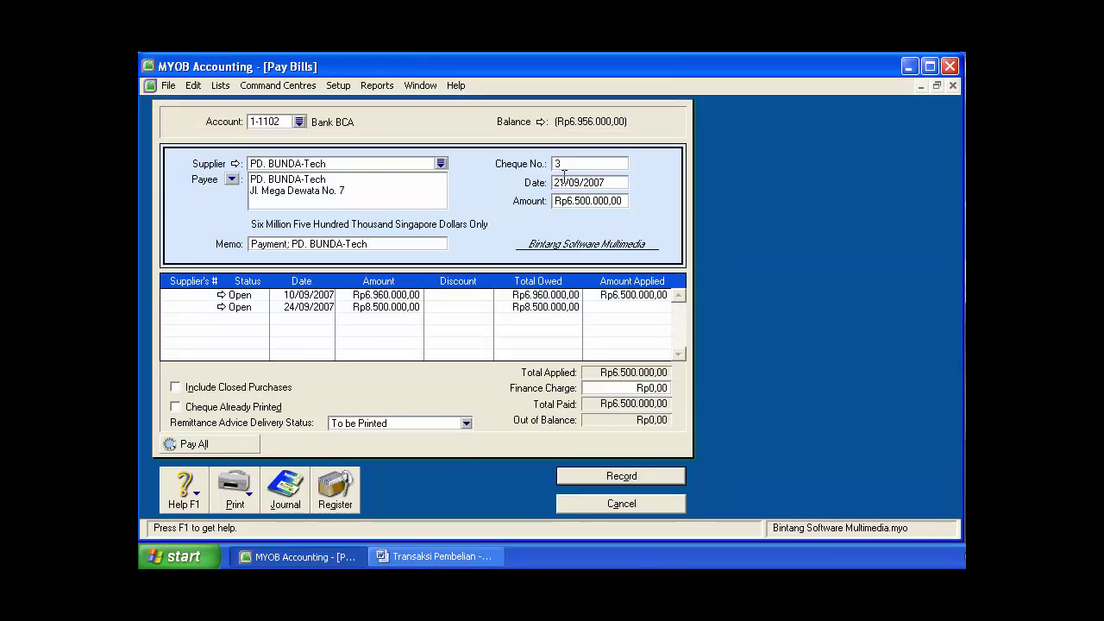
{"action": "left_click_drag", "start_coordinate": [566, 182], "coordinate": [552, 182]}
{"action": "left_click", "coordinate": [442, 559]}
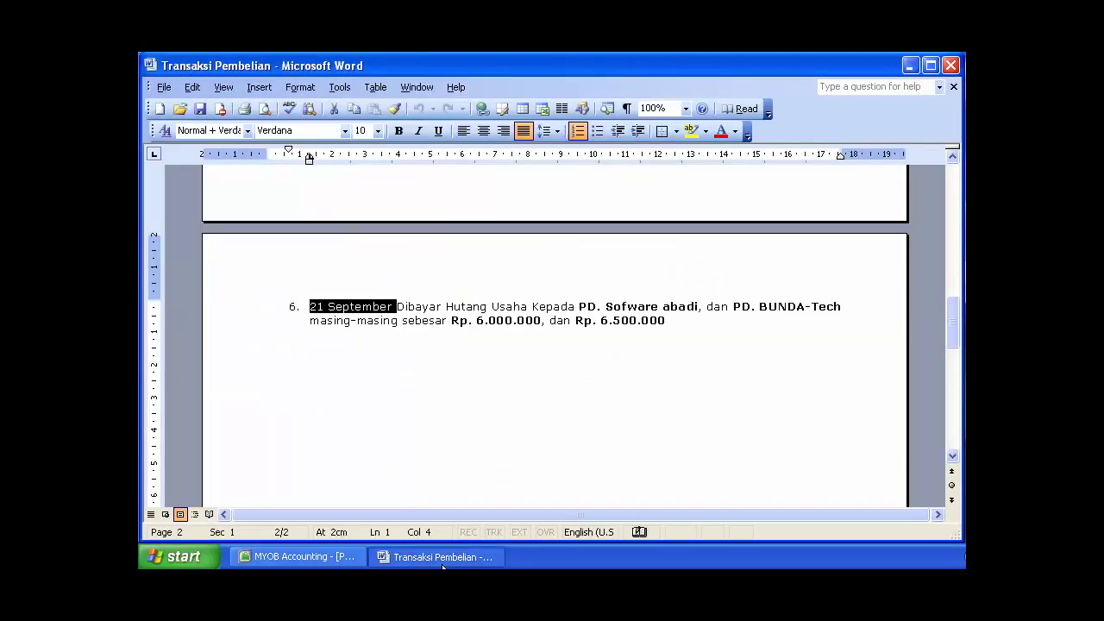
{"action": "left_click", "coordinate": [442, 559]}
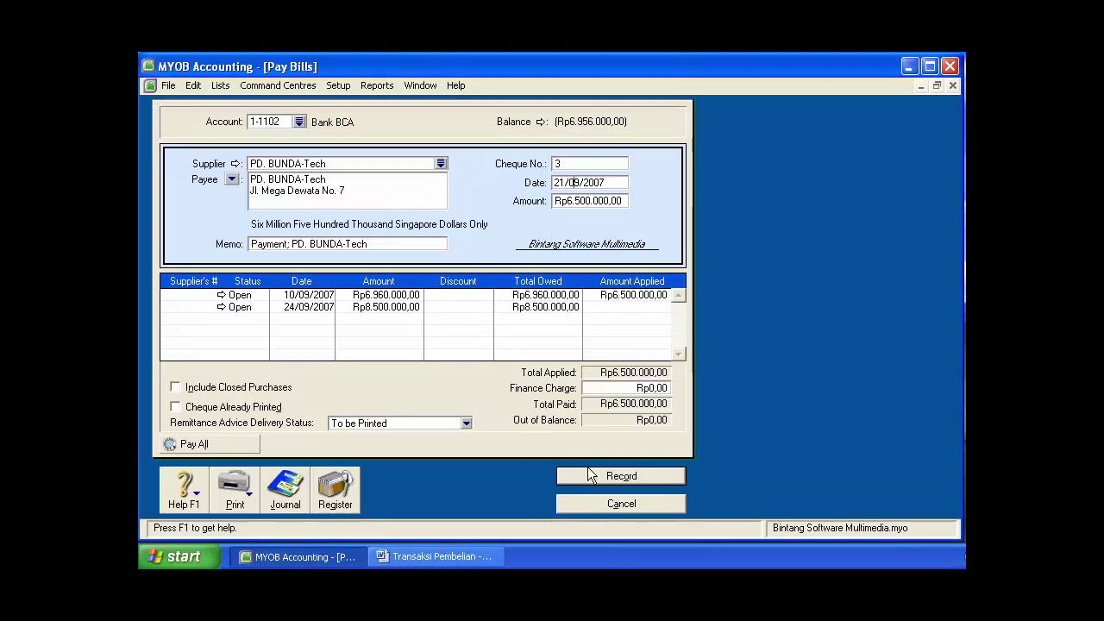
{"action": "left_click", "coordinate": [633, 476]}
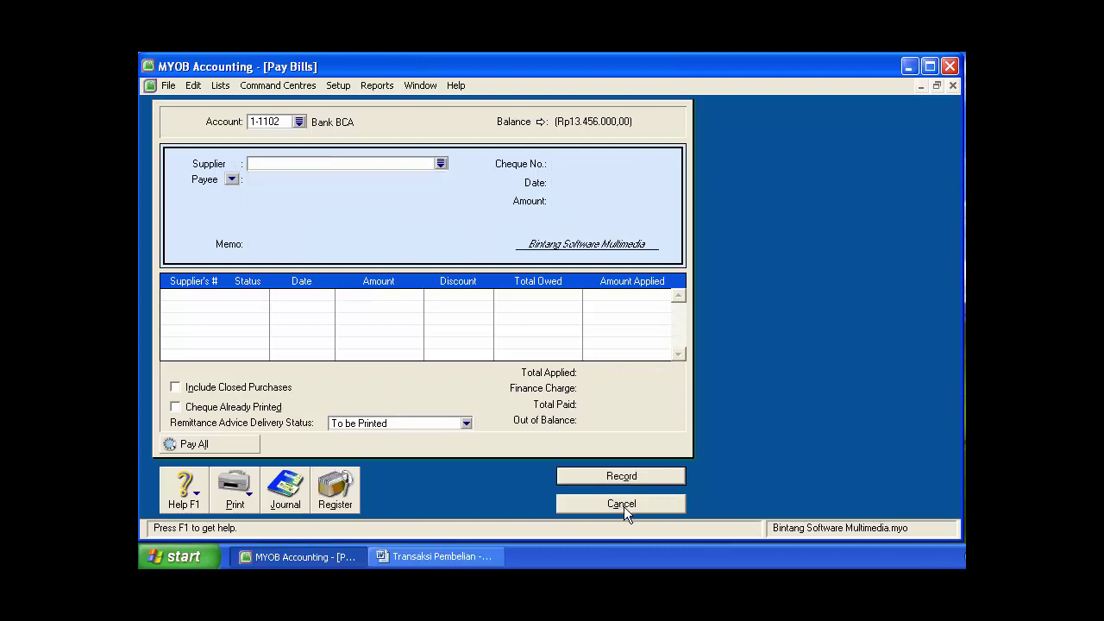
{"action": "left_click", "coordinate": [624, 506]}
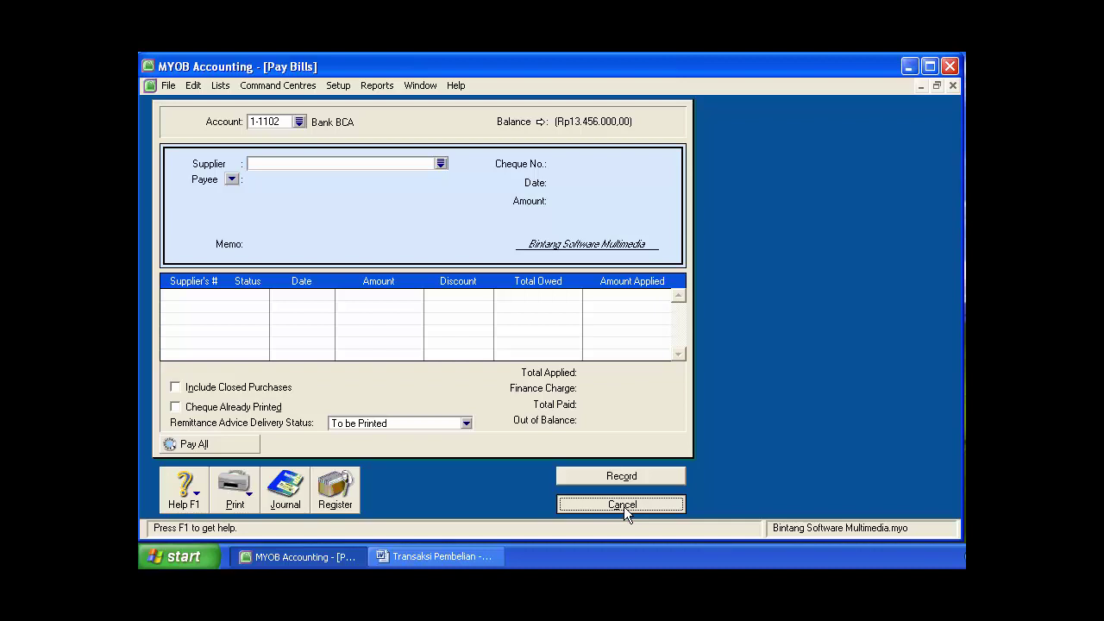
{"action": "left_click", "coordinate": [623, 506]}
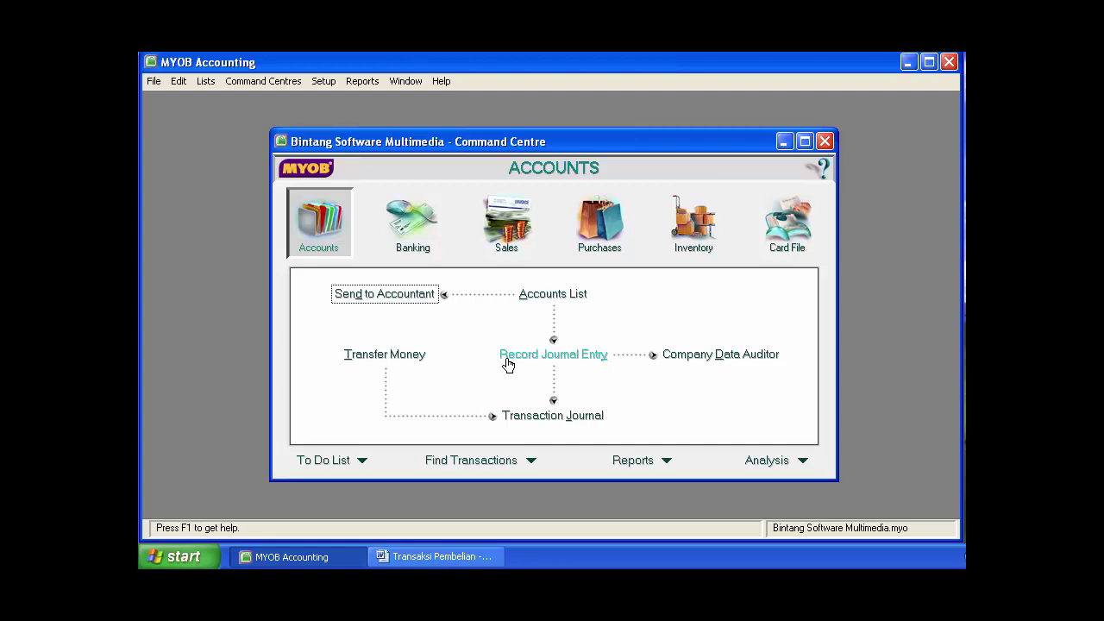
Open the transaction journal from the Purchases command centre and examine the September purchase entries with their debit and credit postings.
{"action": "left_click", "coordinate": [804, 141]}
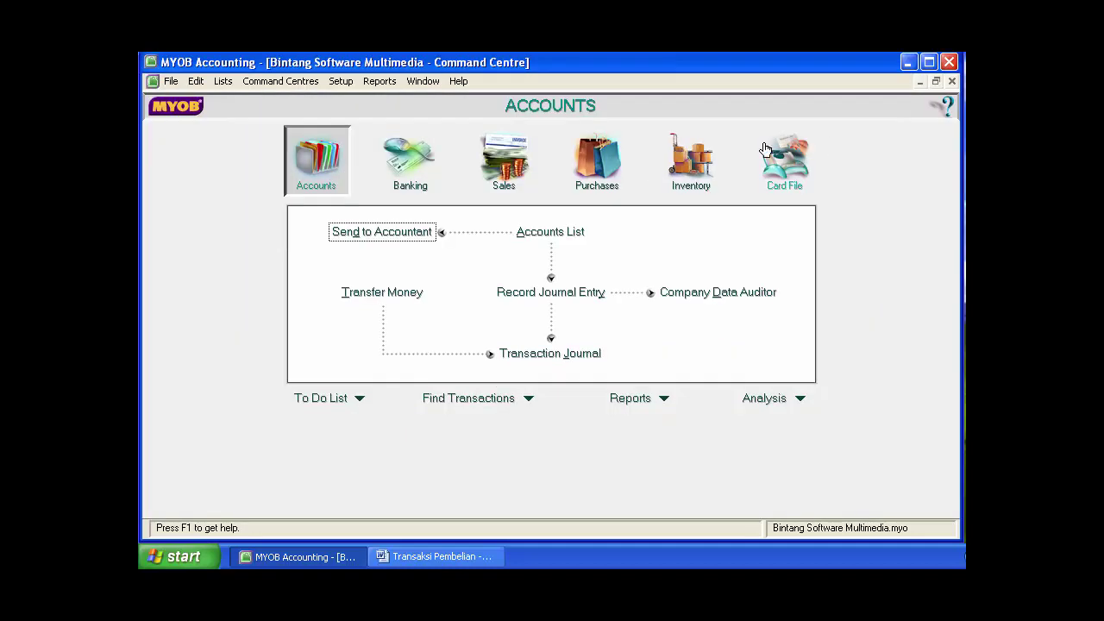
{"action": "left_click", "coordinate": [609, 160]}
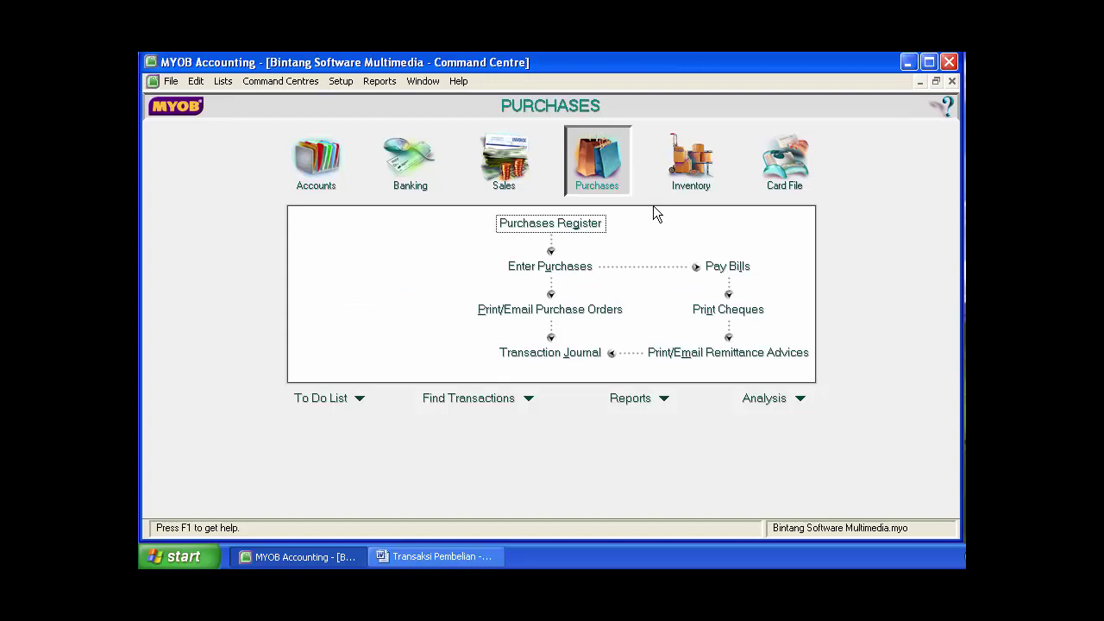
{"action": "left_click", "coordinate": [563, 354]}
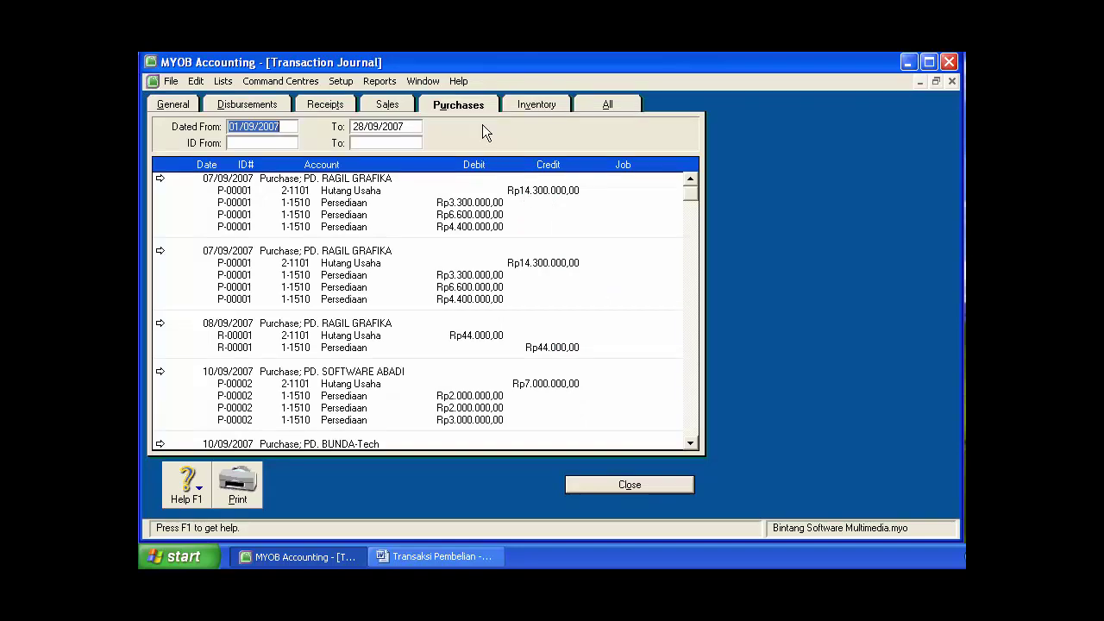
{"action": "left_click", "coordinate": [470, 104]}
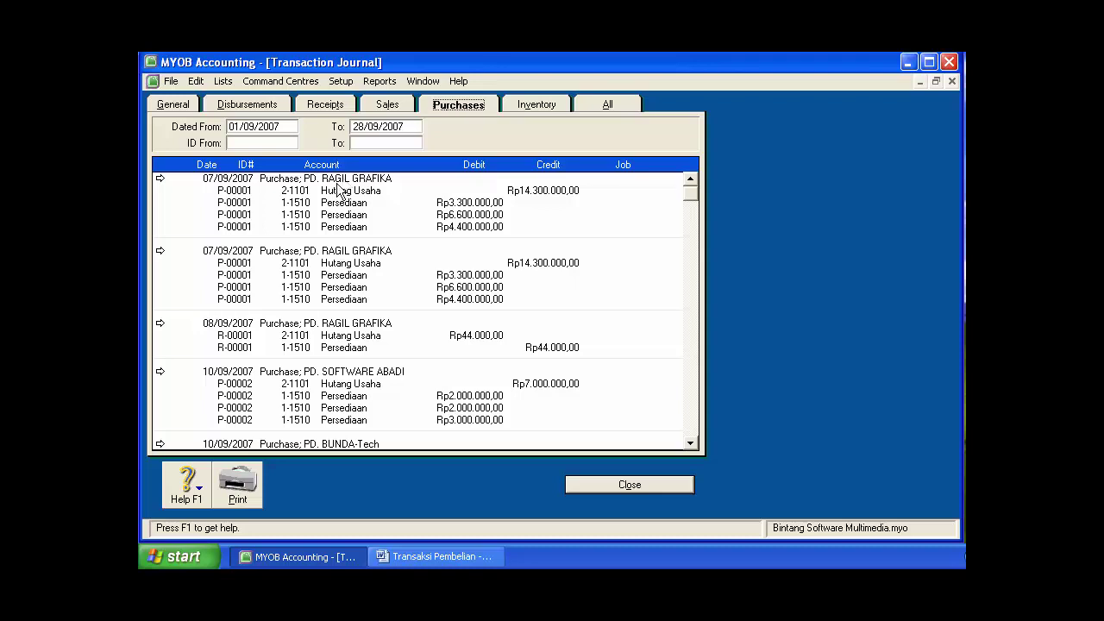
{"action": "left_click", "coordinate": [691, 443]}
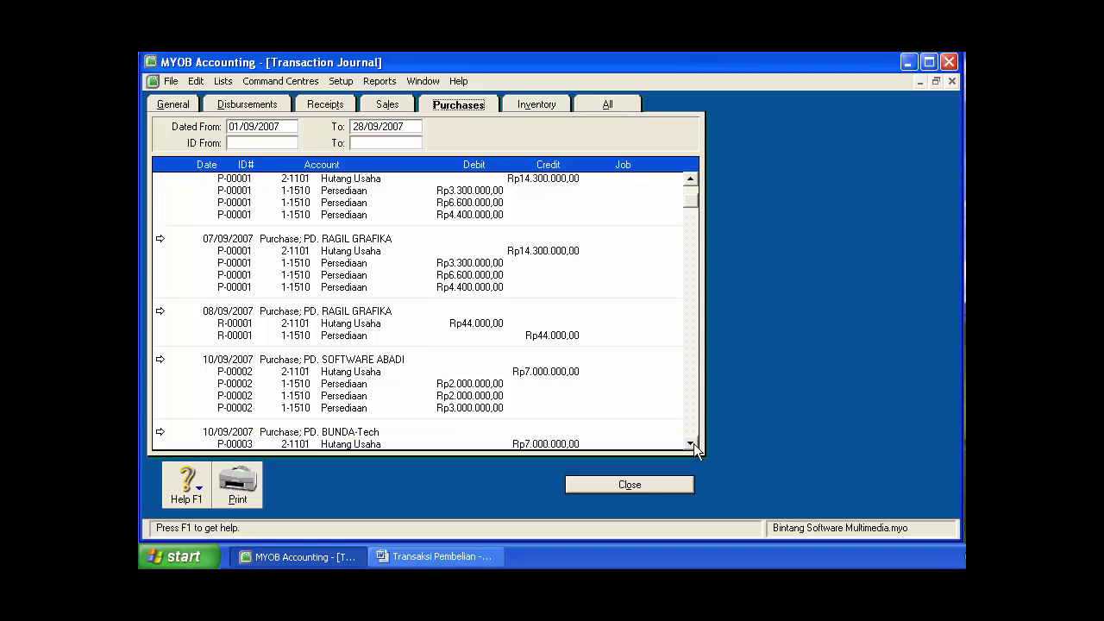
{"action": "left_click", "coordinate": [693, 443]}
{"action": "left_click", "coordinate": [693, 443]}
{"action": "left_click", "coordinate": [693, 444]}
{"action": "left_click", "coordinate": [692, 444]}
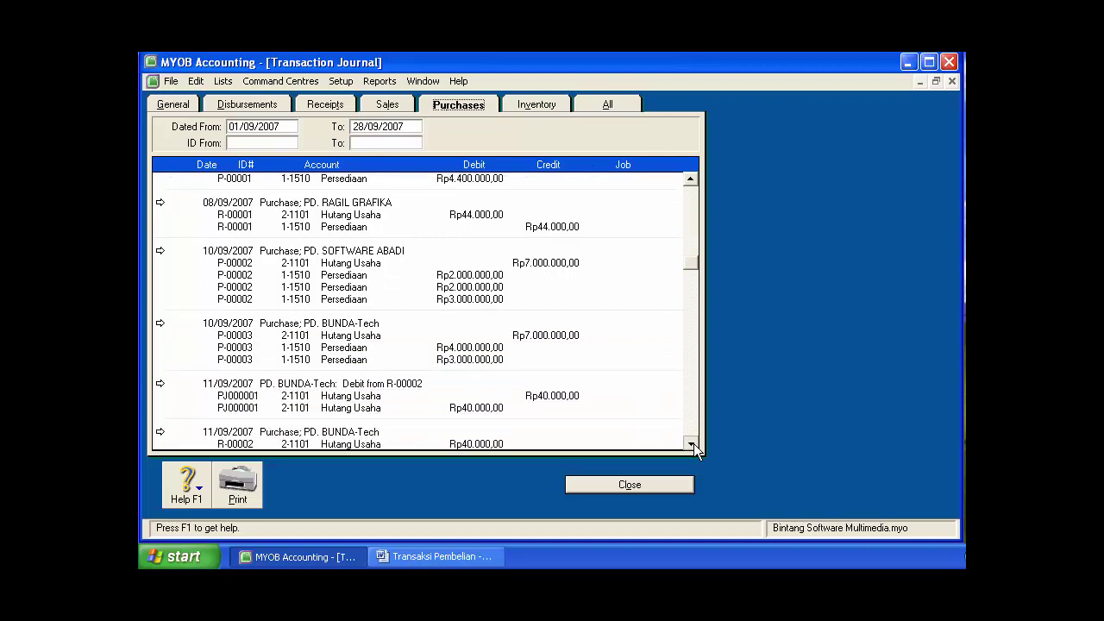
{"action": "left_click", "coordinate": [692, 443]}
{"action": "left_click", "coordinate": [693, 443]}
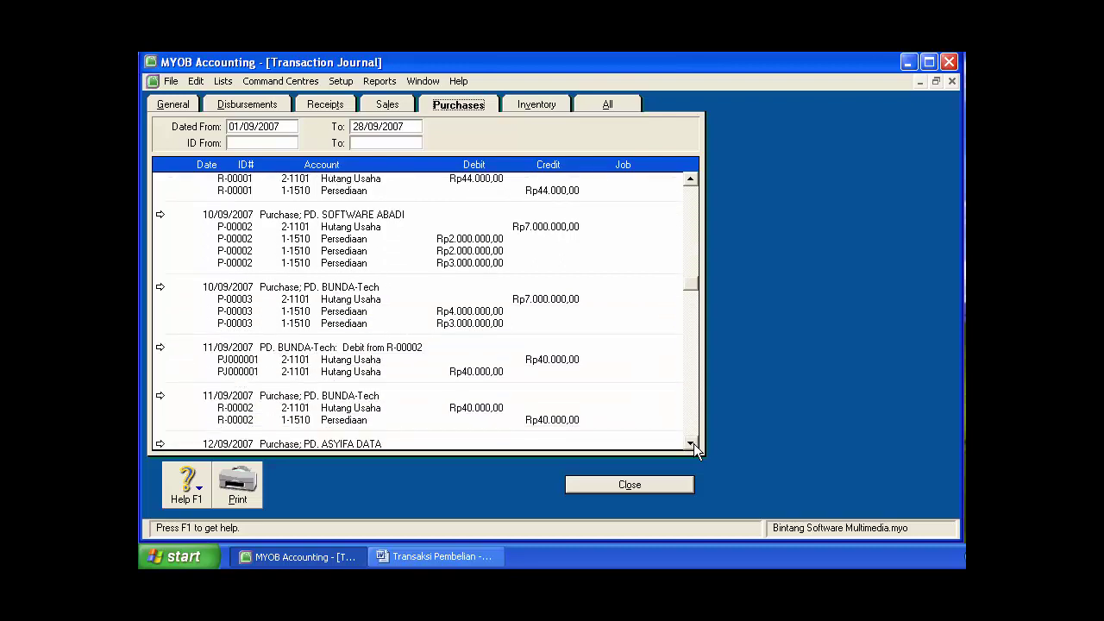
{"action": "left_click", "coordinate": [239, 125]}
{"action": "left_click", "coordinate": [366, 130]}
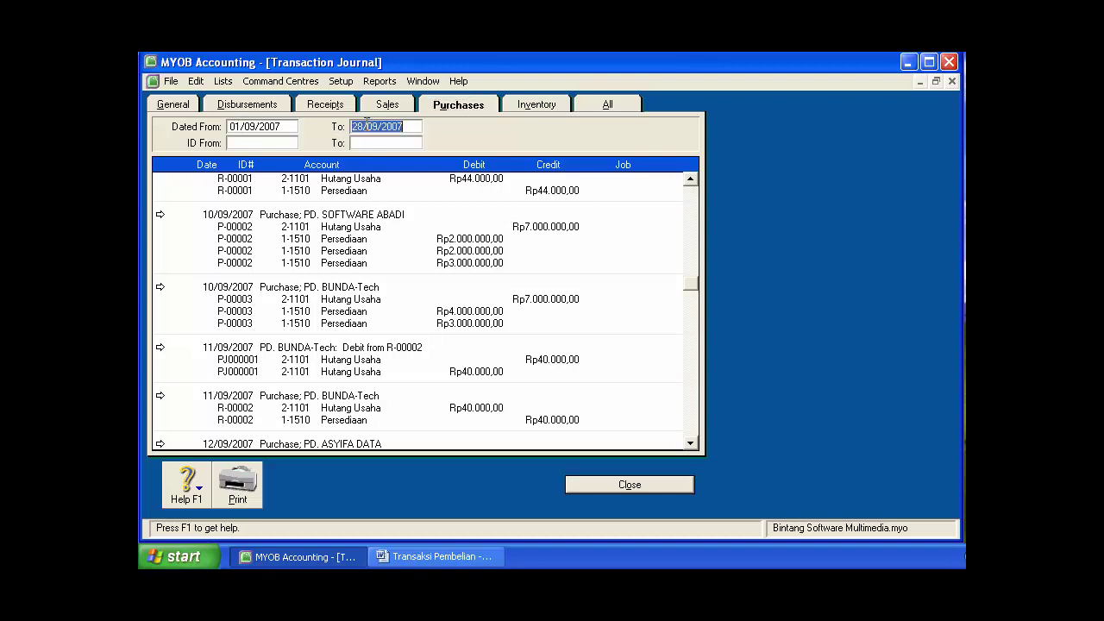
{"action": "left_click", "coordinate": [251, 126]}
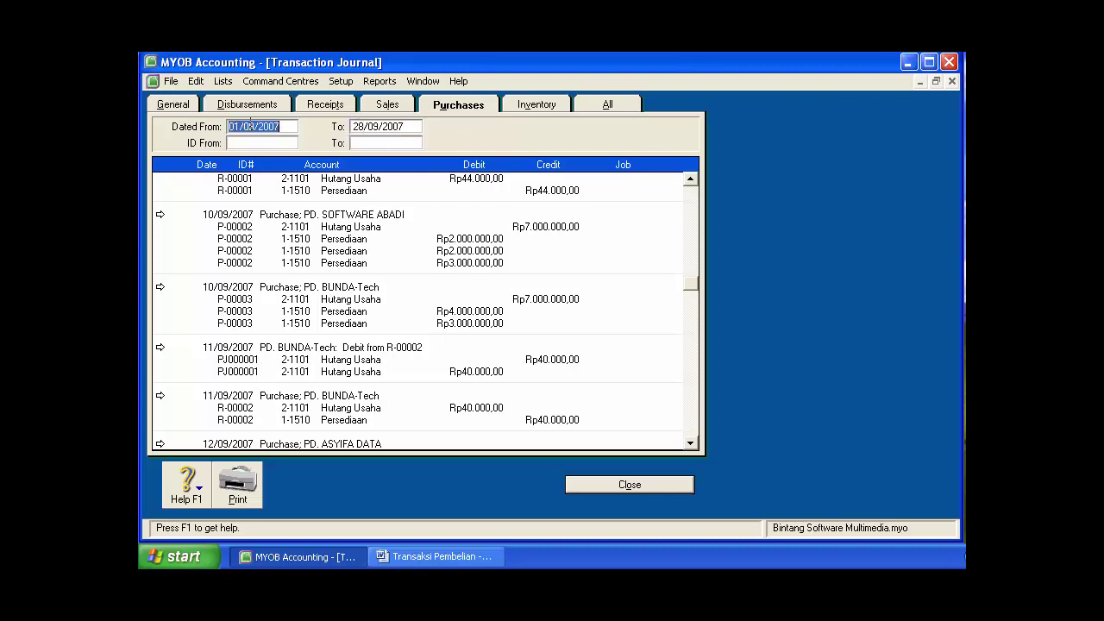
{"action": "left_click", "coordinate": [238, 126]}
{"action": "left_click", "coordinate": [362, 125]}
{"action": "left_click", "coordinate": [363, 126]}
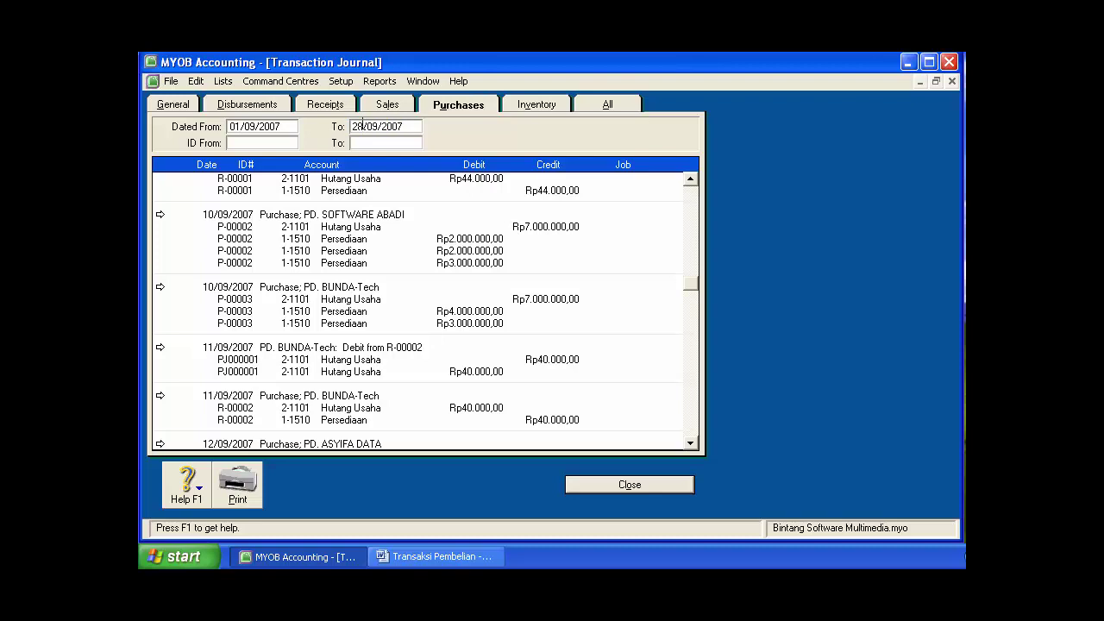
Limit the purchase journal to transactions dated from 15/09/2007 to 27/09/2007.
{"action": "left_click", "coordinate": [245, 127]}
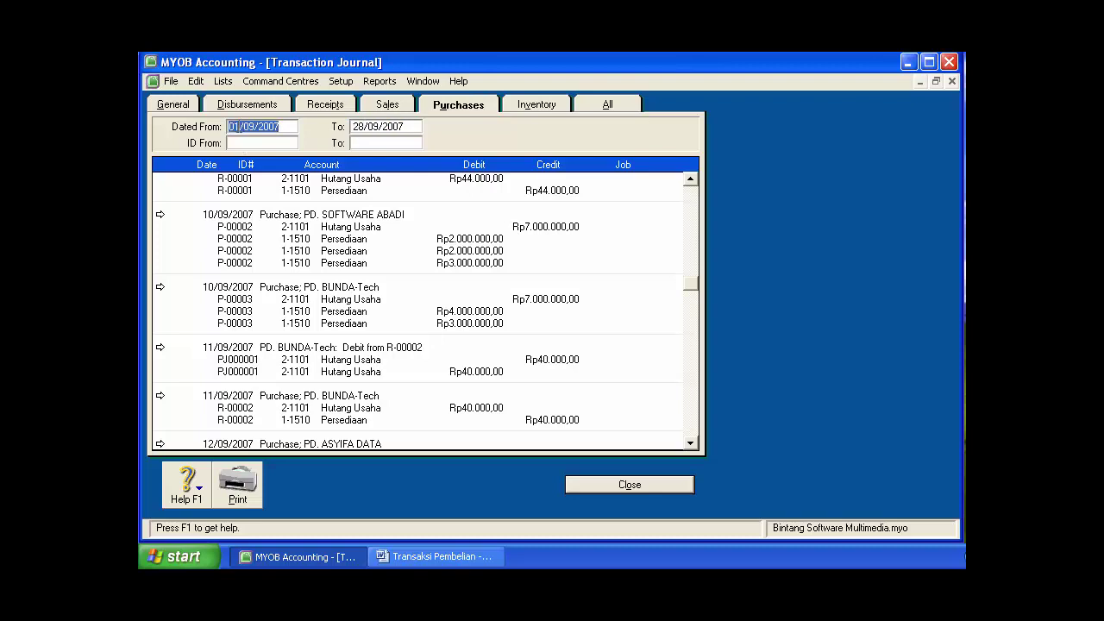
{"action": "left_click", "coordinate": [240, 127]}
{"action": "key", "text": "BackSpace"}
{"action": "key", "text": "BackSpace"}
{"action": "type", "text": "15"}
{"action": "key", "text": "Tab"}
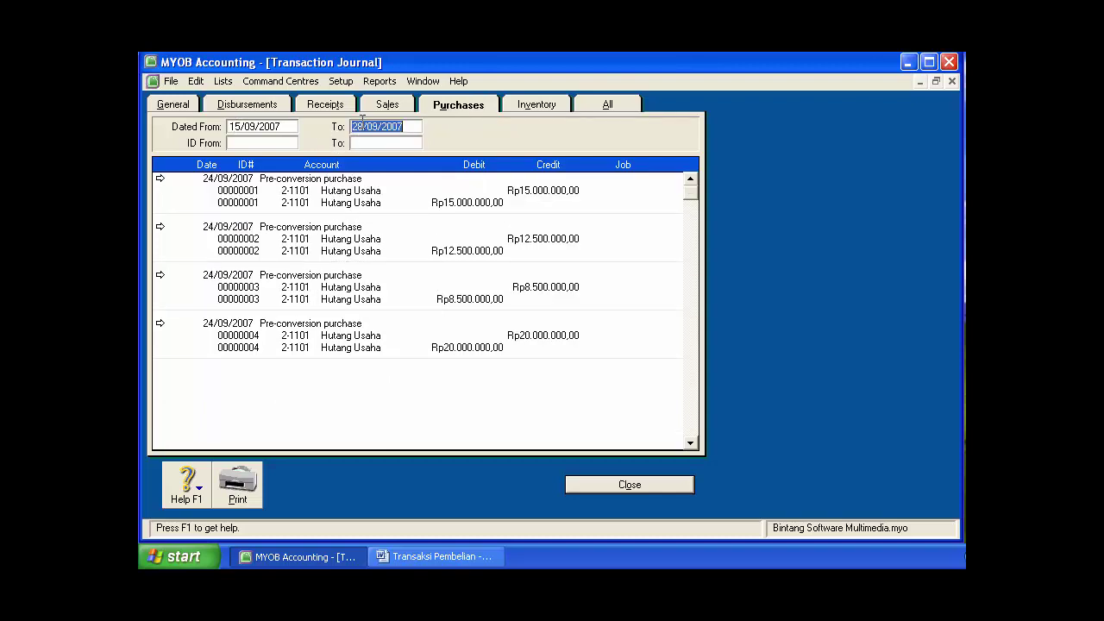
{"action": "left_click", "coordinate": [362, 126]}
{"action": "key", "text": "BackSpace"}
{"action": "type", "text": "7"}
{"action": "key", "text": "Tab"}
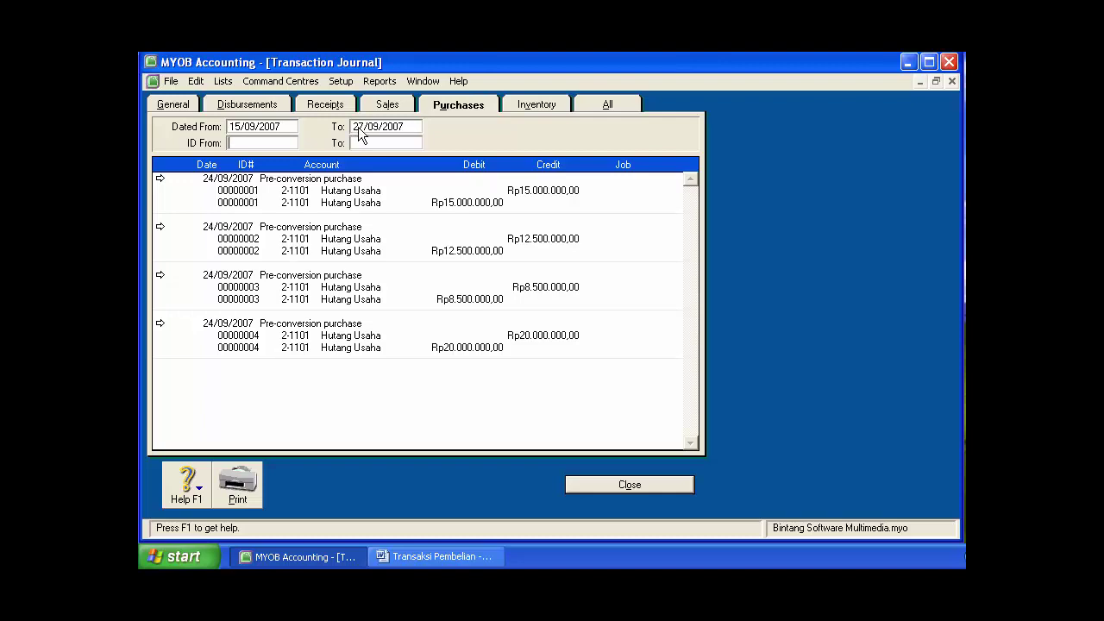
Set the purchase journal's date range to 01/09/2007 through 28/09/2007 and look through the listed purchase entries.
{"action": "left_click", "coordinate": [240, 123]}
{"action": "left_click", "coordinate": [240, 126]}
{"action": "key", "text": "BackSpace"}
{"action": "key", "text": "BackSpace"}
{"action": "type", "text": "01"}
{"action": "key", "text": "Tab"}
{"action": "left_click", "coordinate": [360, 124]}
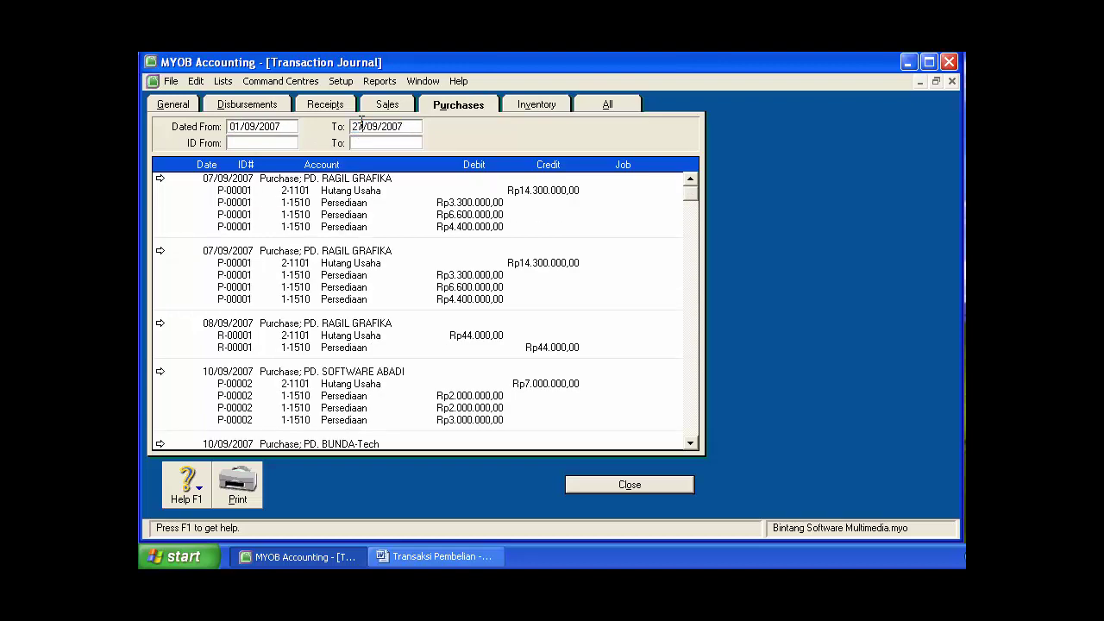
{"action": "key", "text": "BackSpace"}
{"action": "key", "text": "BackSpace"}
{"action": "type", "text": "28"}
{"action": "key", "text": "Tab"}
{"action": "left_click", "coordinate": [691, 442]}
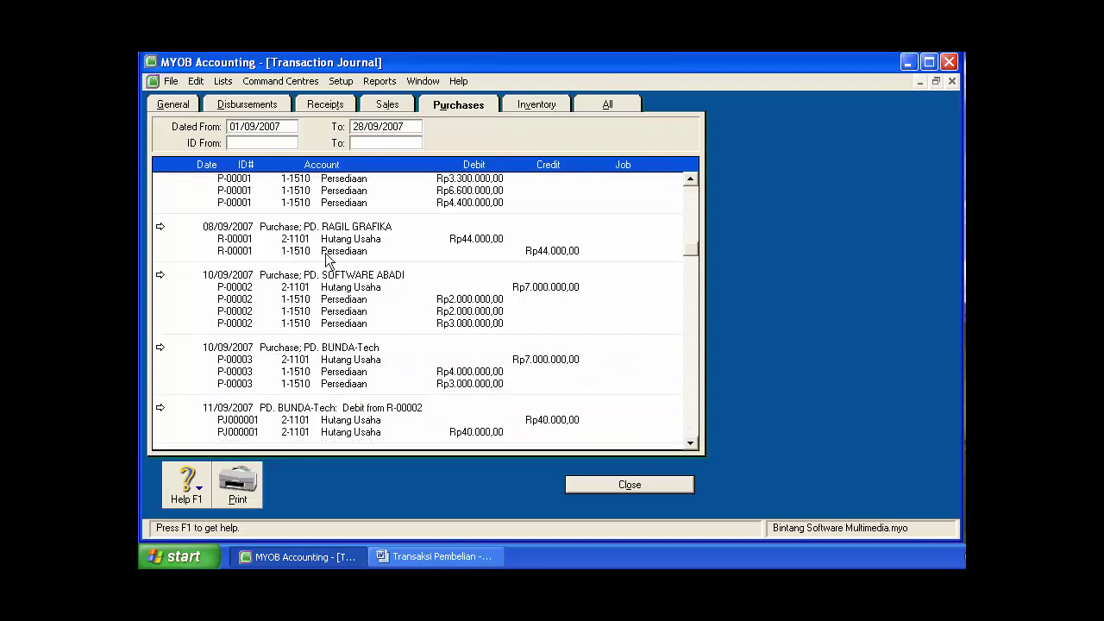
{"action": "left_click", "coordinate": [691, 179]}
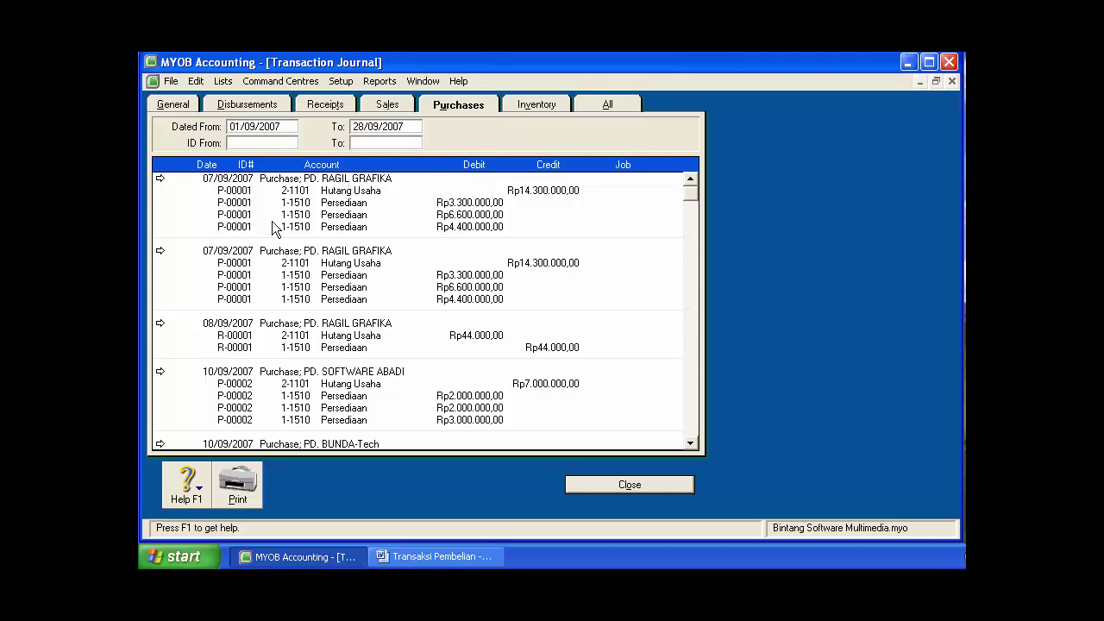
Open the first 07/09/2007 PD. RAGIL GRAFIKA purchase from the journal, examine its item lines, and leave the bill without saving.
{"action": "left_click", "coordinate": [158, 177]}
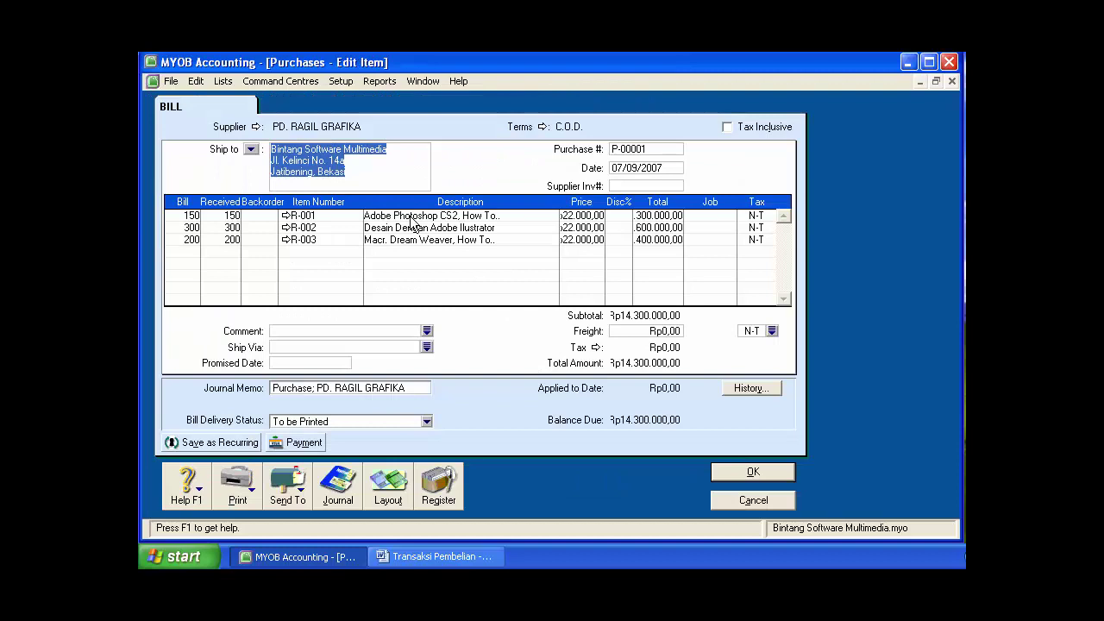
{"action": "left_click", "coordinate": [381, 176]}
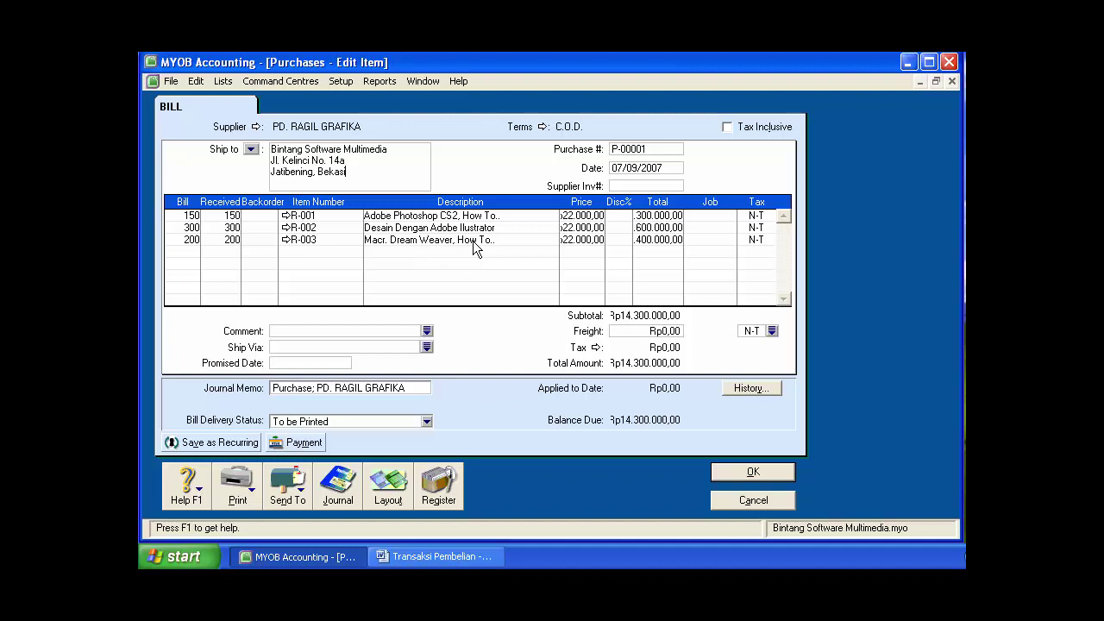
{"action": "left_click", "coordinate": [187, 215]}
{"action": "key", "text": "Tab"}
{"action": "left_click", "coordinate": [744, 503]}
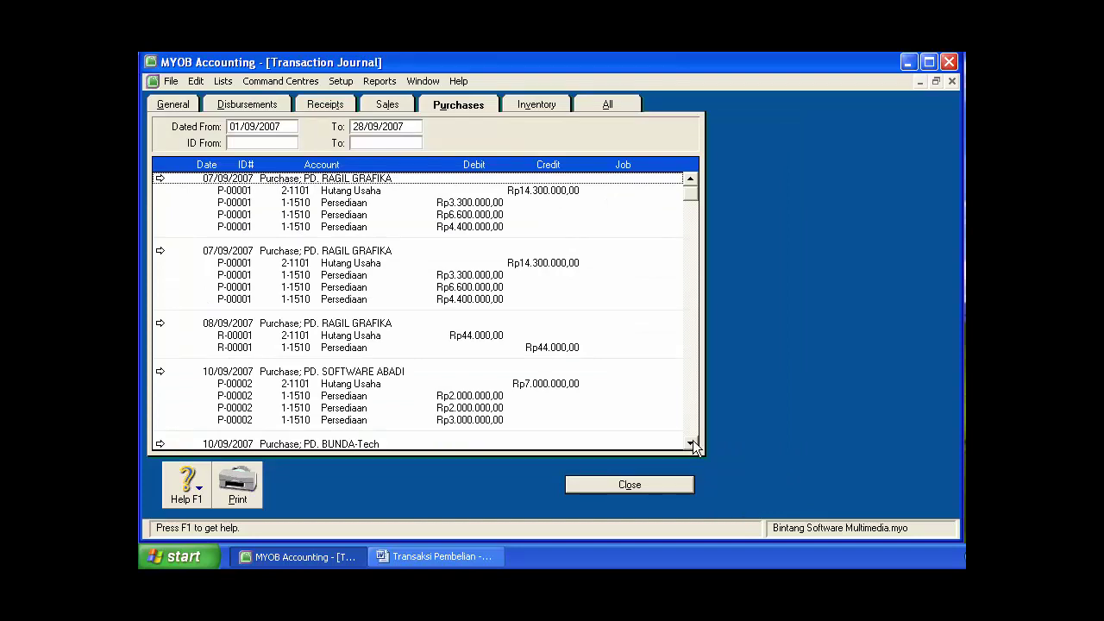
Close the transaction journal, reopen it from the Purchases command centre to view the purchase entries again, and close it.
{"action": "left_click", "coordinate": [661, 487]}
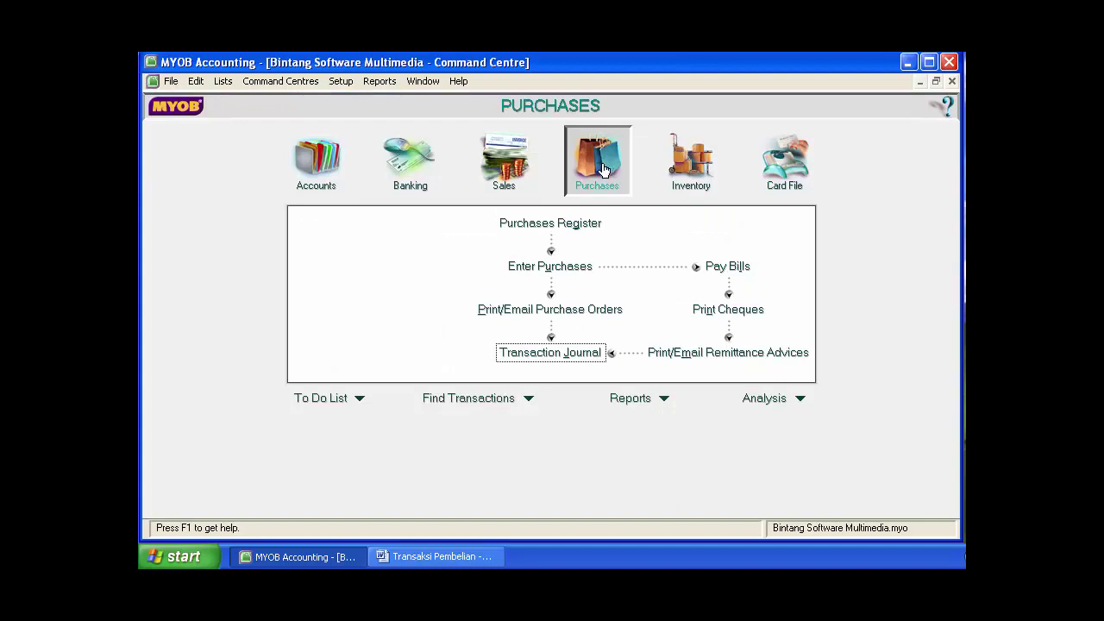
{"action": "left_click", "coordinate": [568, 354]}
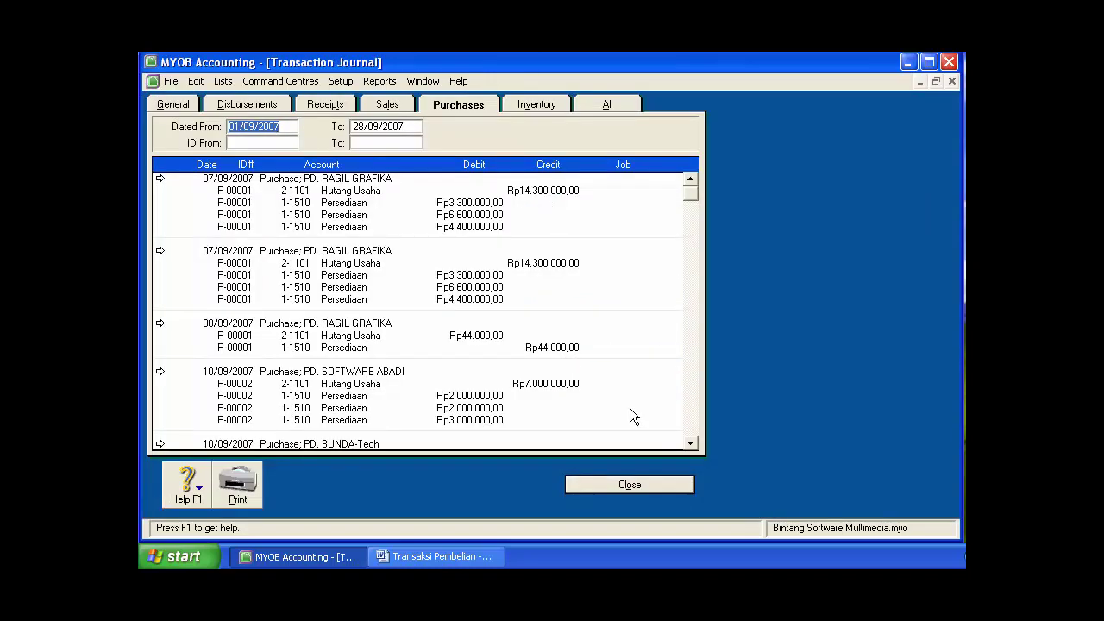
{"action": "left_click", "coordinate": [630, 483]}
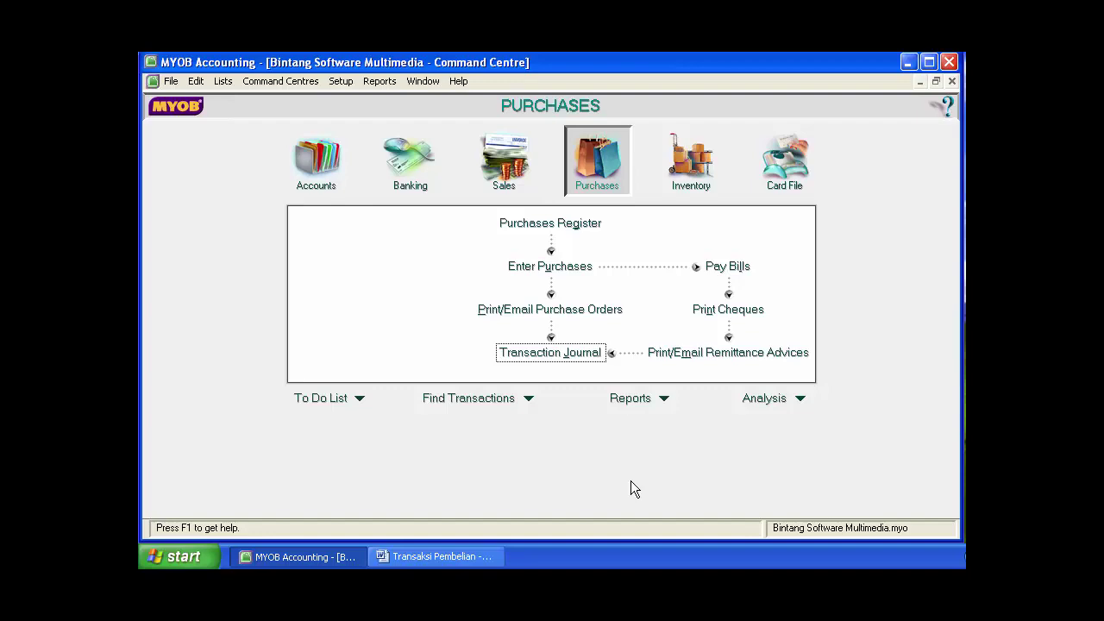
Switch to the Transaksi Pembelian document in Word, look over the first PD. Ragil Grafika transaction, and close the document.
{"action": "left_click", "coordinate": [436, 557]}
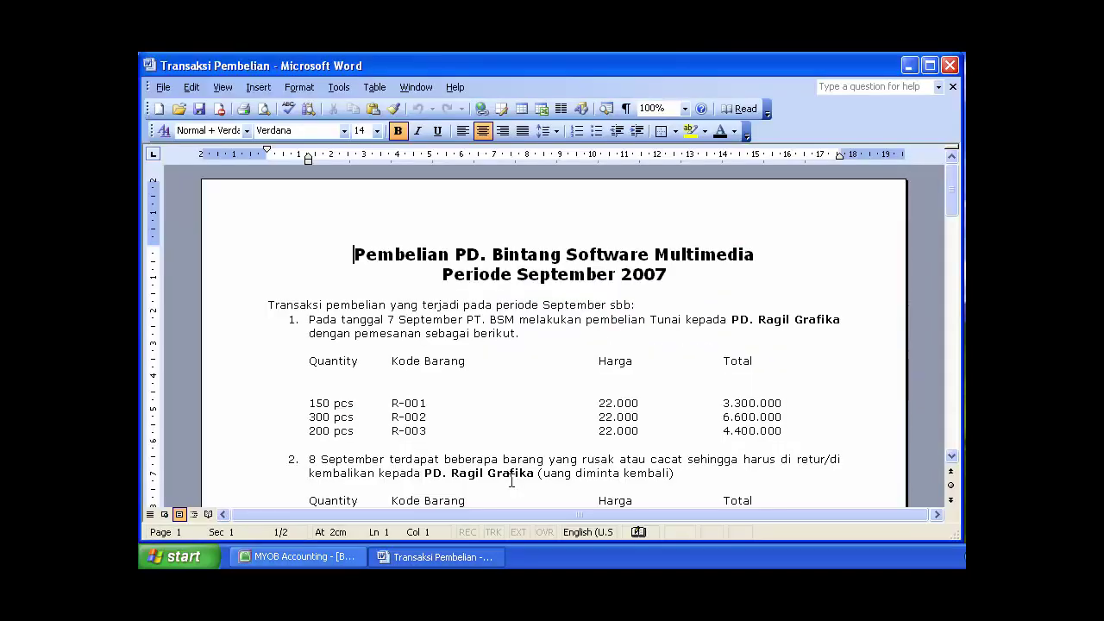
{"action": "left_click", "coordinate": [598, 345]}
{"action": "left_click", "coordinate": [602, 333]}
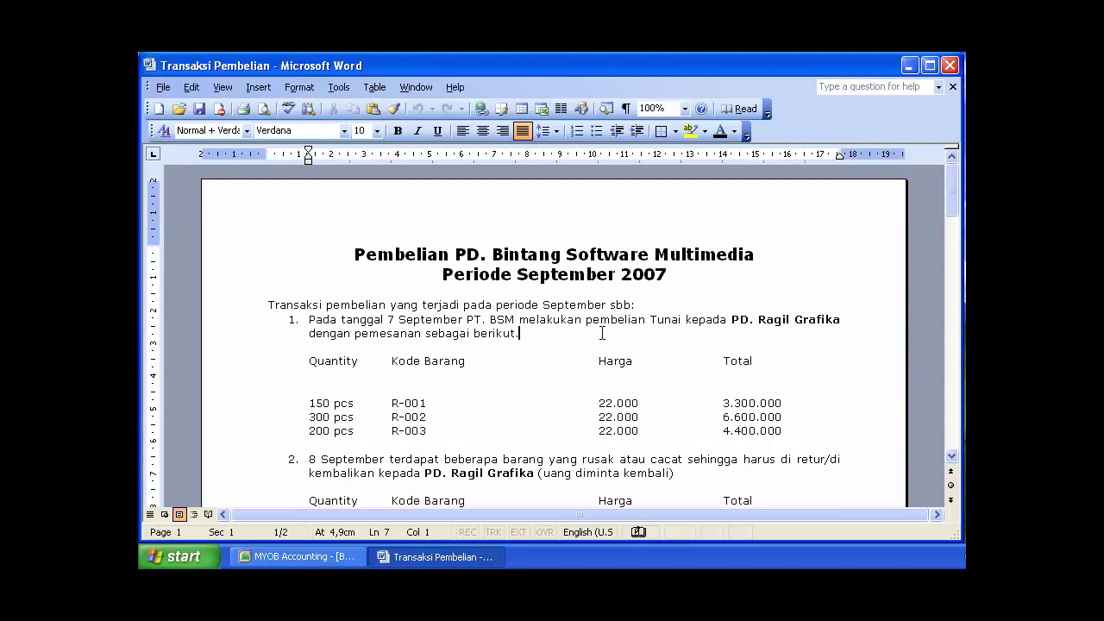
{"action": "left_click", "coordinate": [949, 67]}
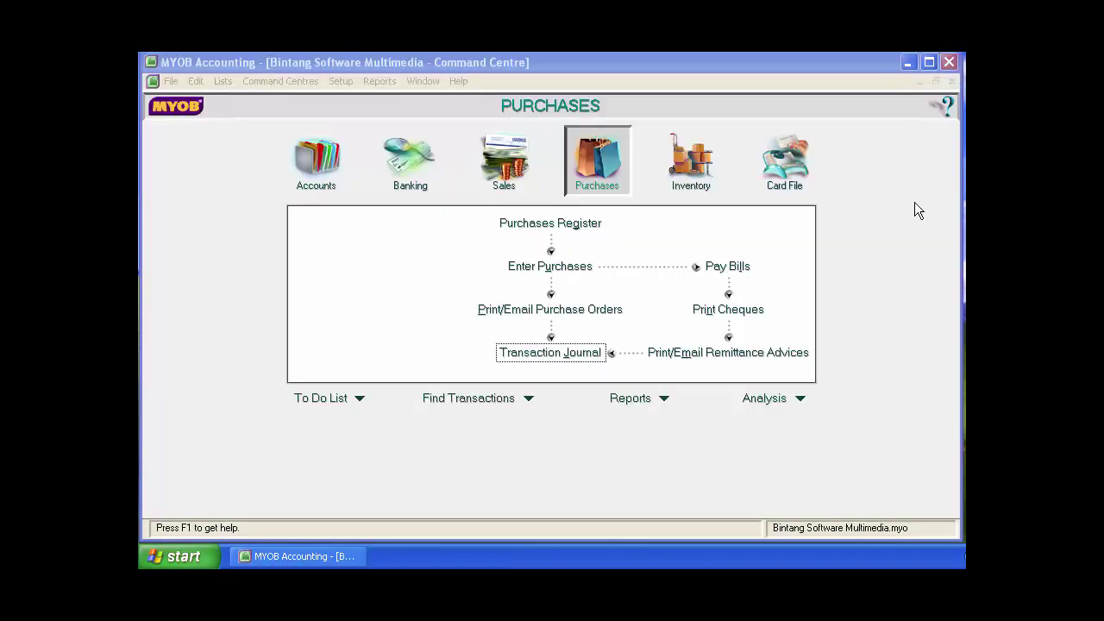